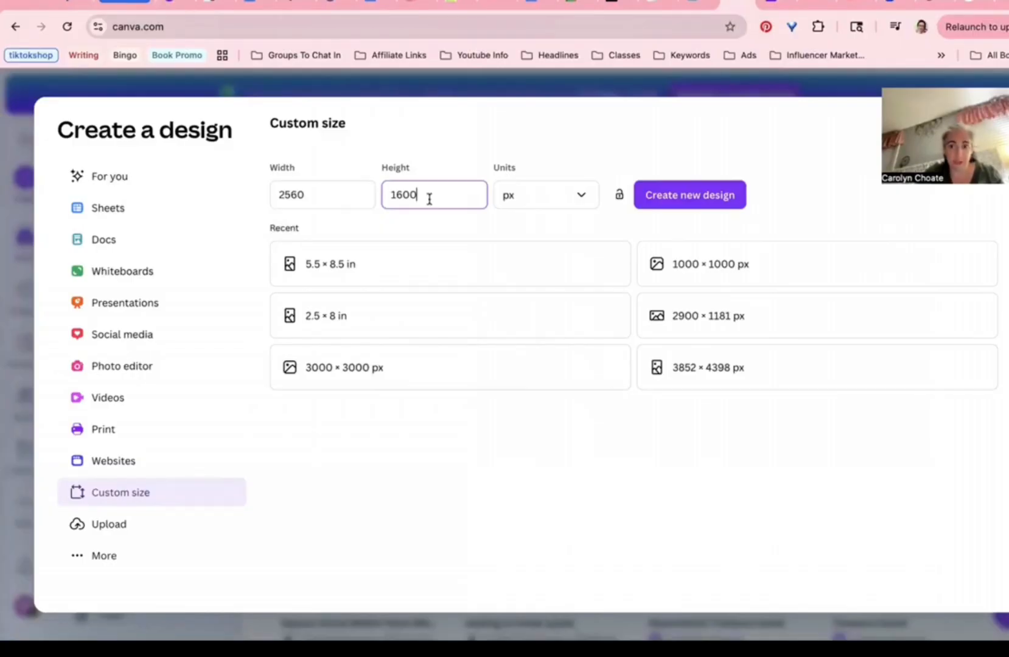
Step: Clear the width value and title the new design 'Holiday Bundle Cover Design'
click(650, 205)
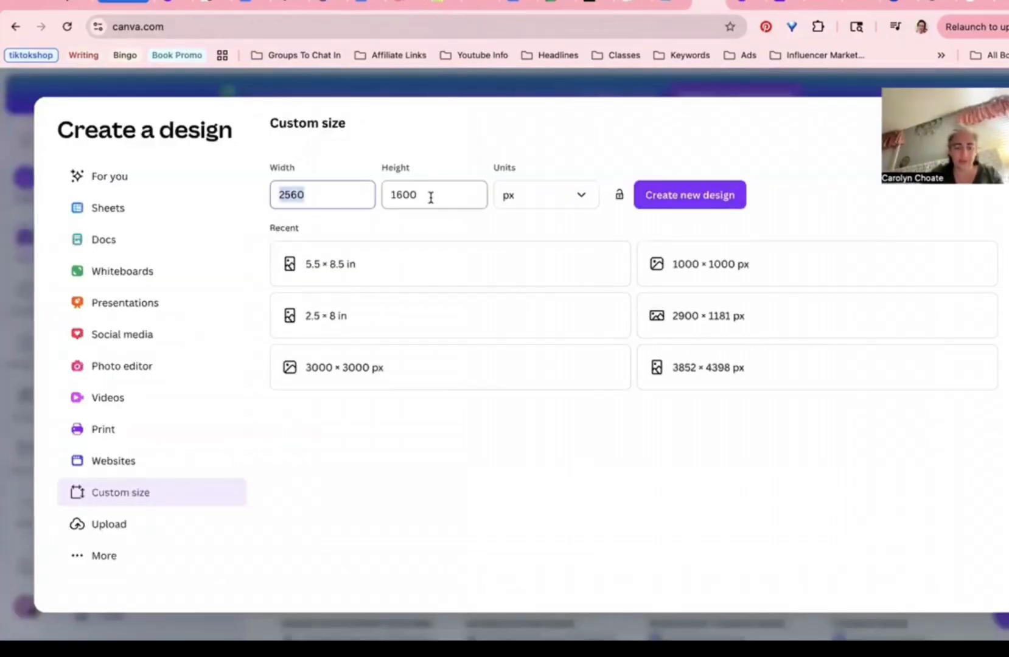
key(BackSpace)
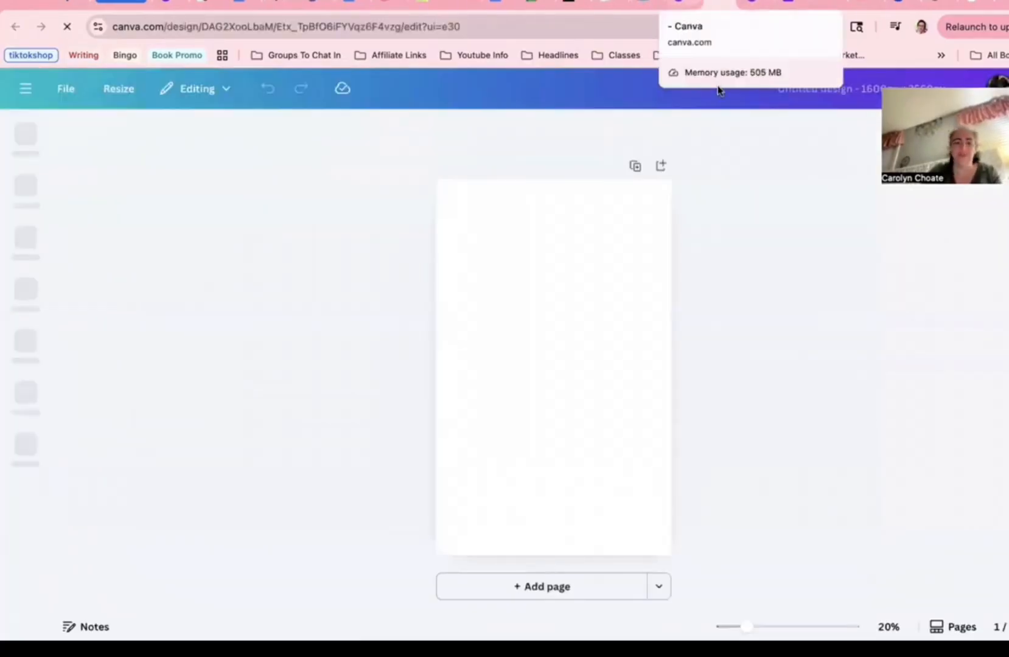
click(718, 90)
text(Holiday Bundle Cover Desig)
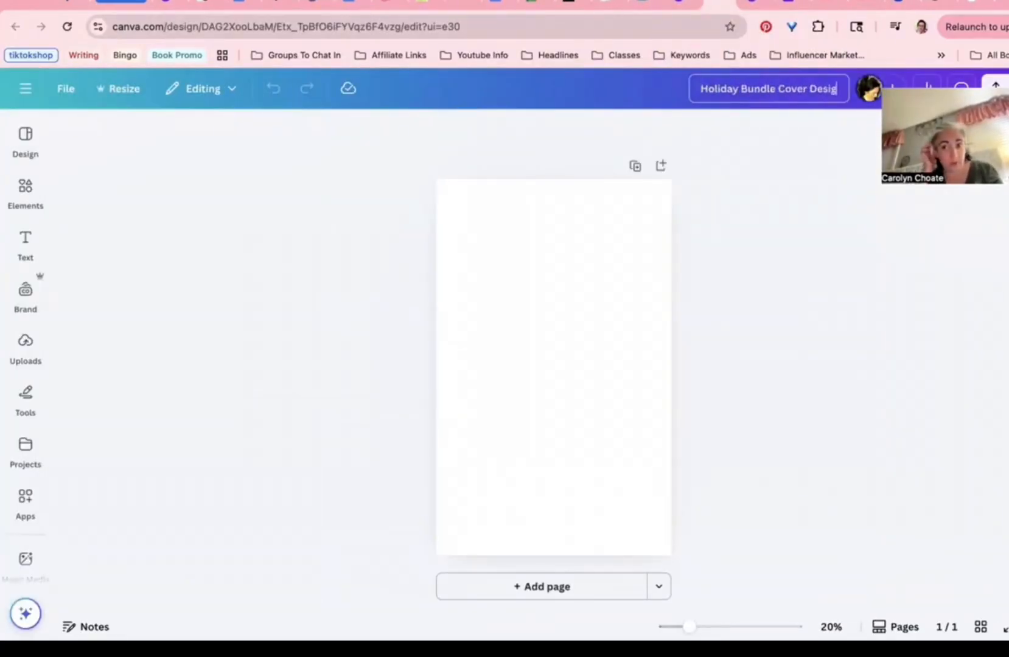
text(n)
key(Return)
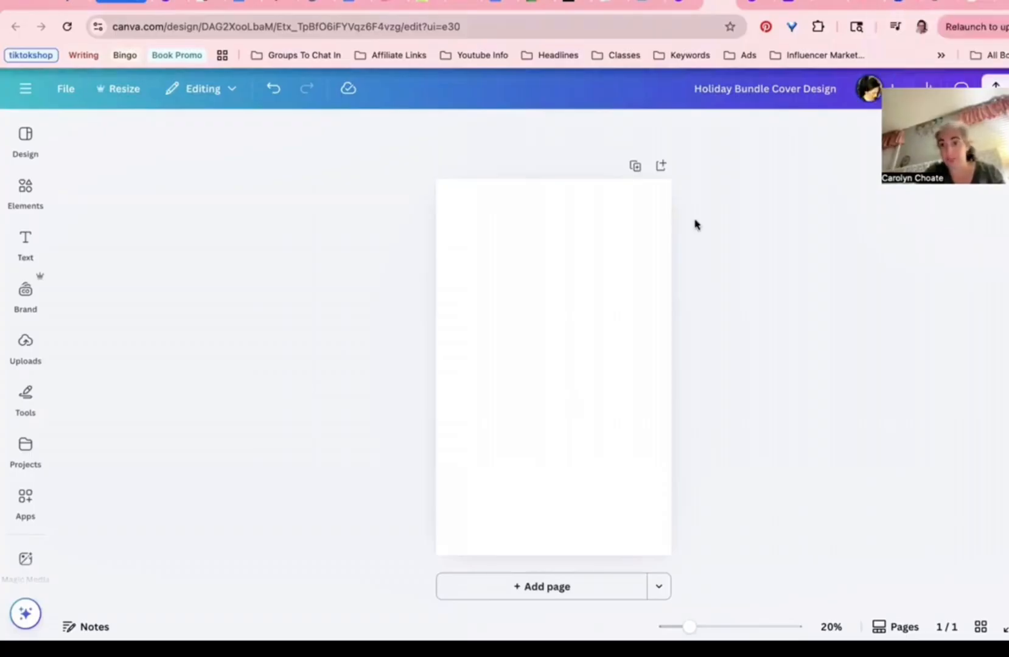
Step: Search Amazon for 'holiday bundle ebooks'
click(974, 3)
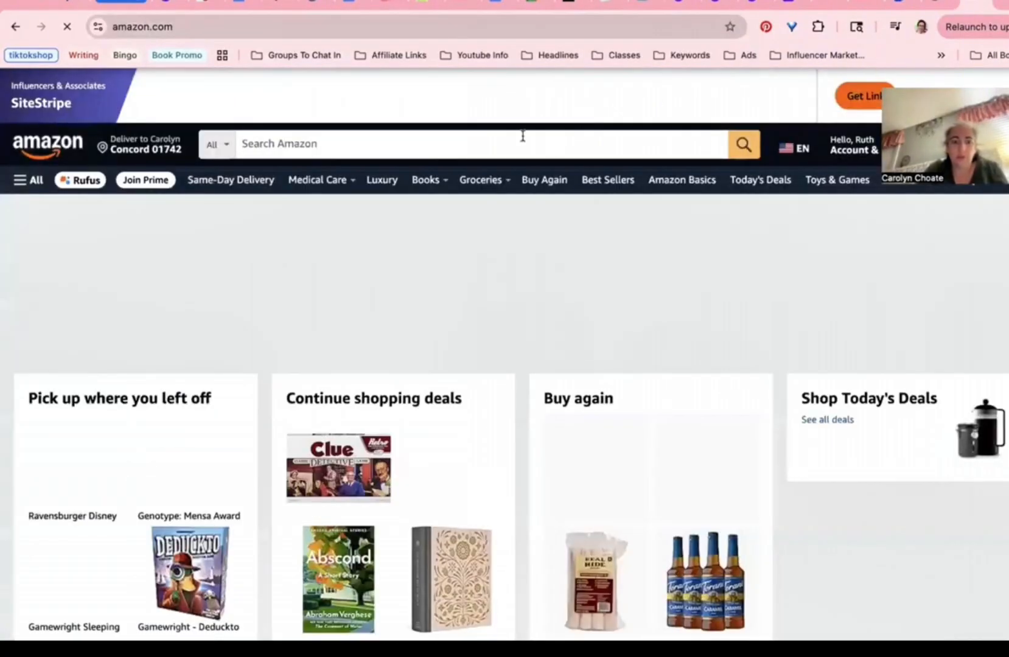
click(523, 137)
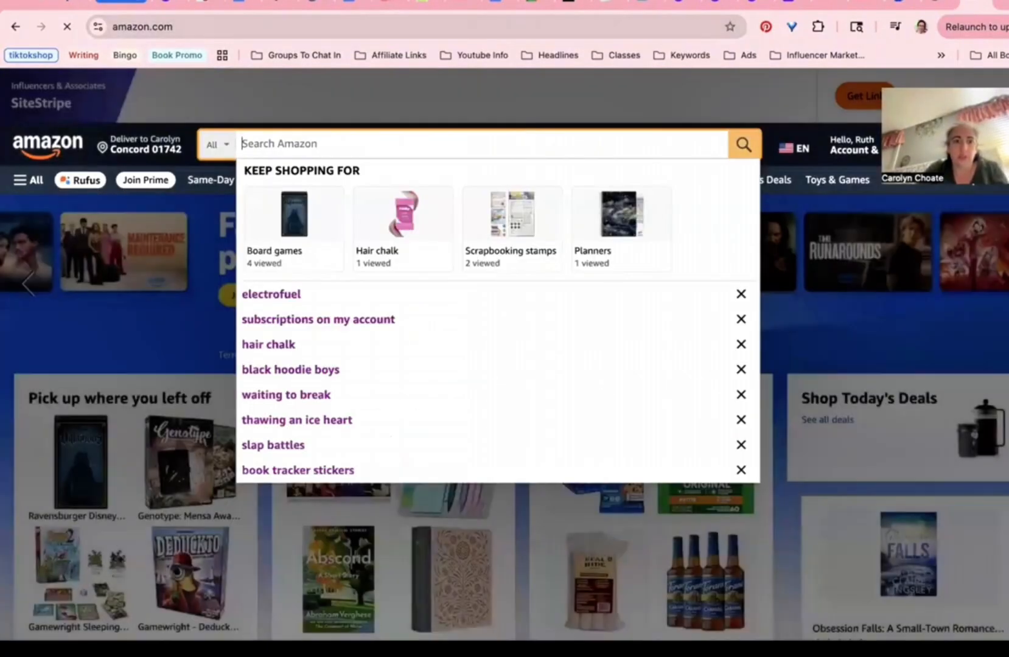
text(holiday bundle)
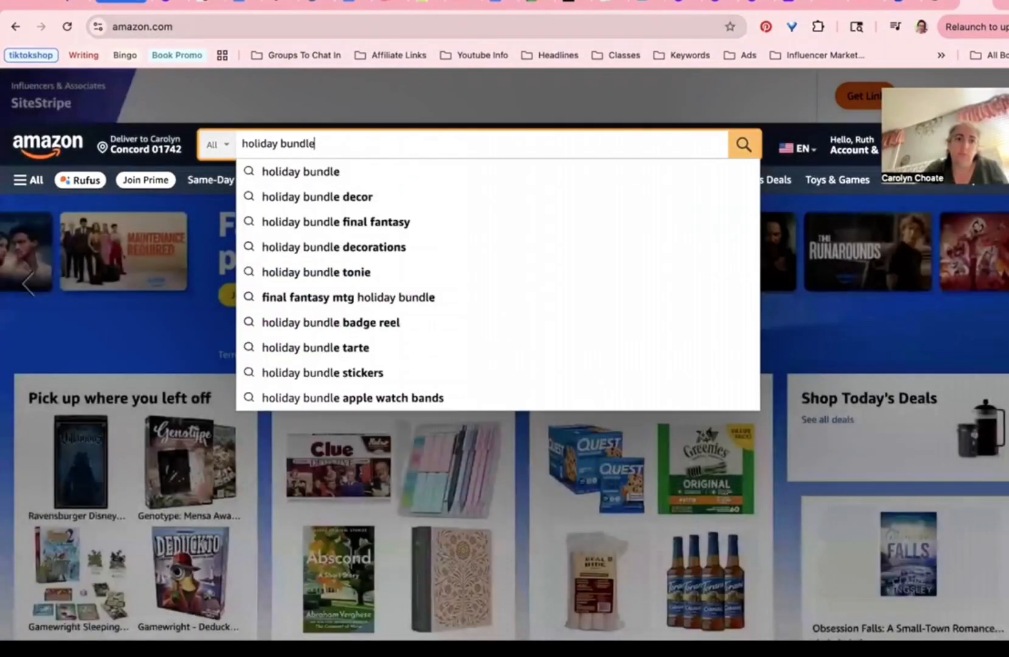
text( ebooks)
key(Return)
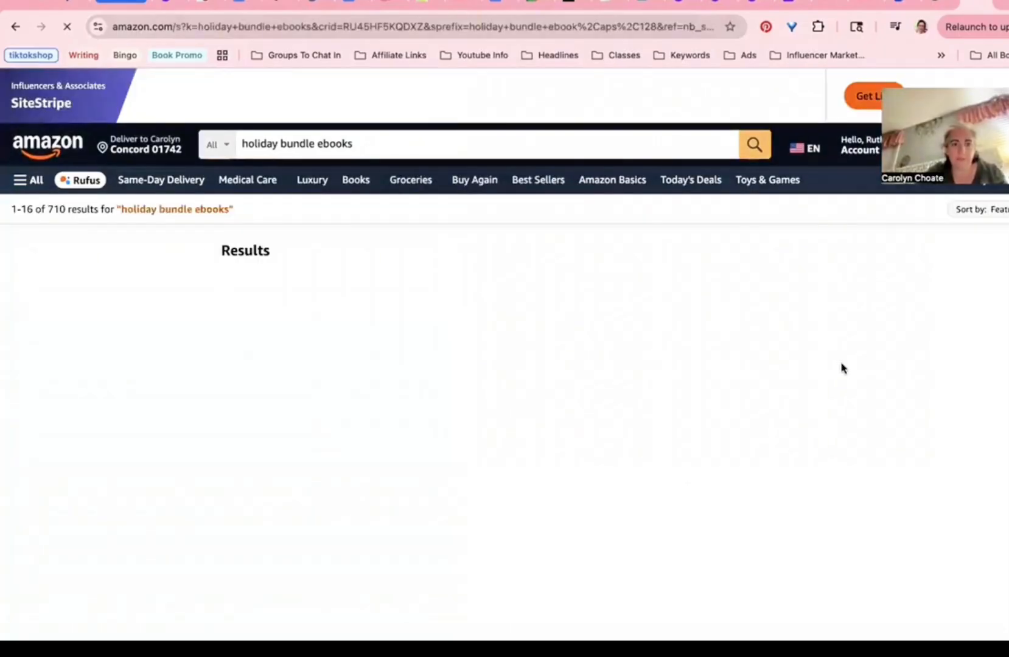
Step: Scroll through the holiday bundle ebook results to review their covers
scroll(841, 368, down, 5)
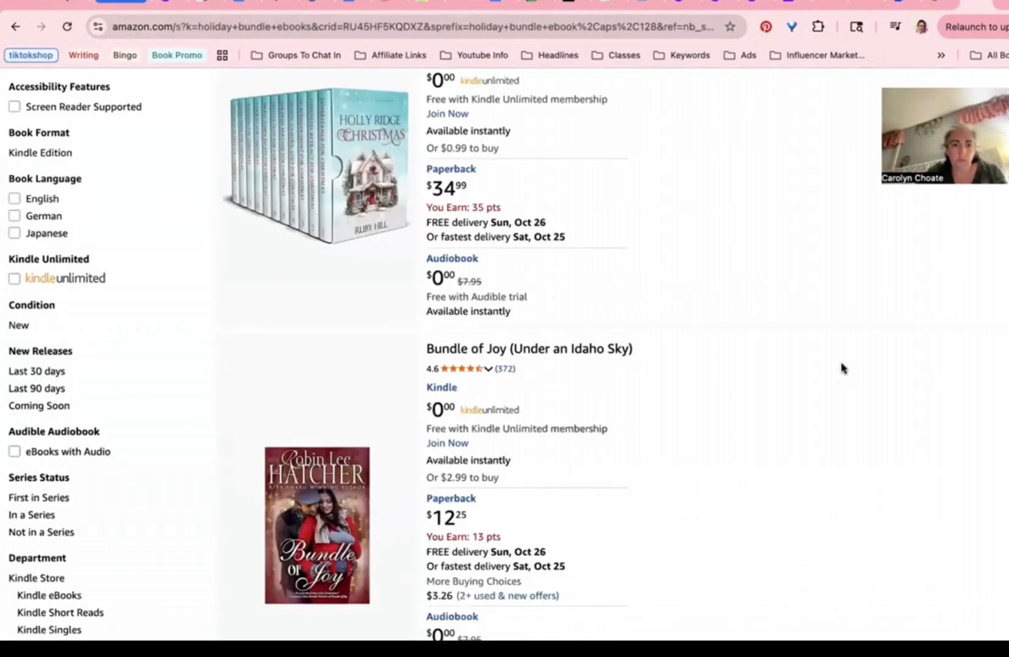
scroll(842, 368, down, 4)
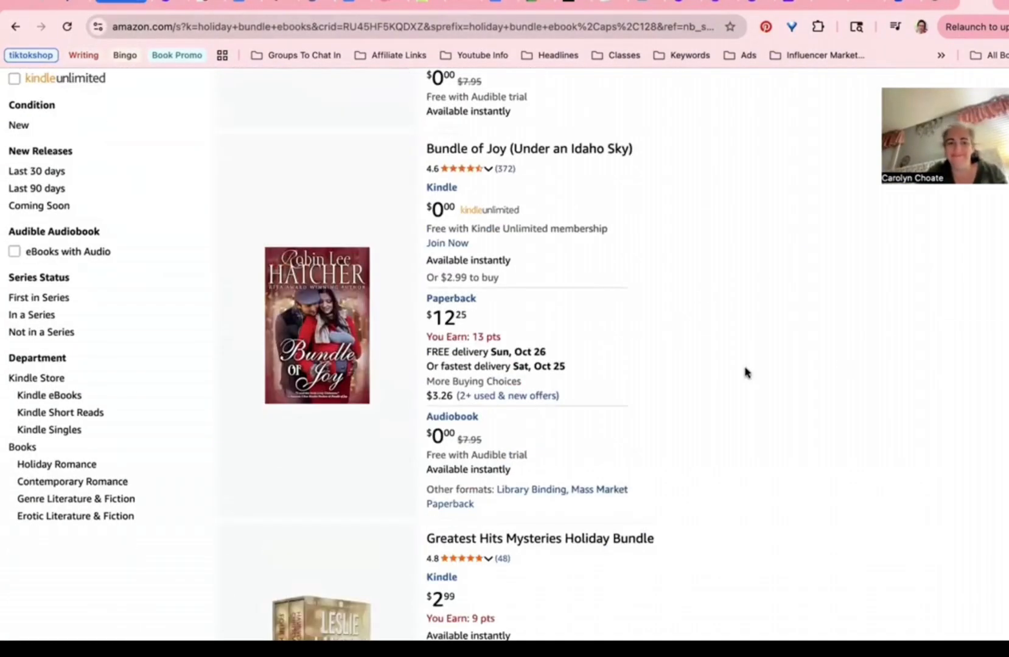
scroll(747, 372, down, 4)
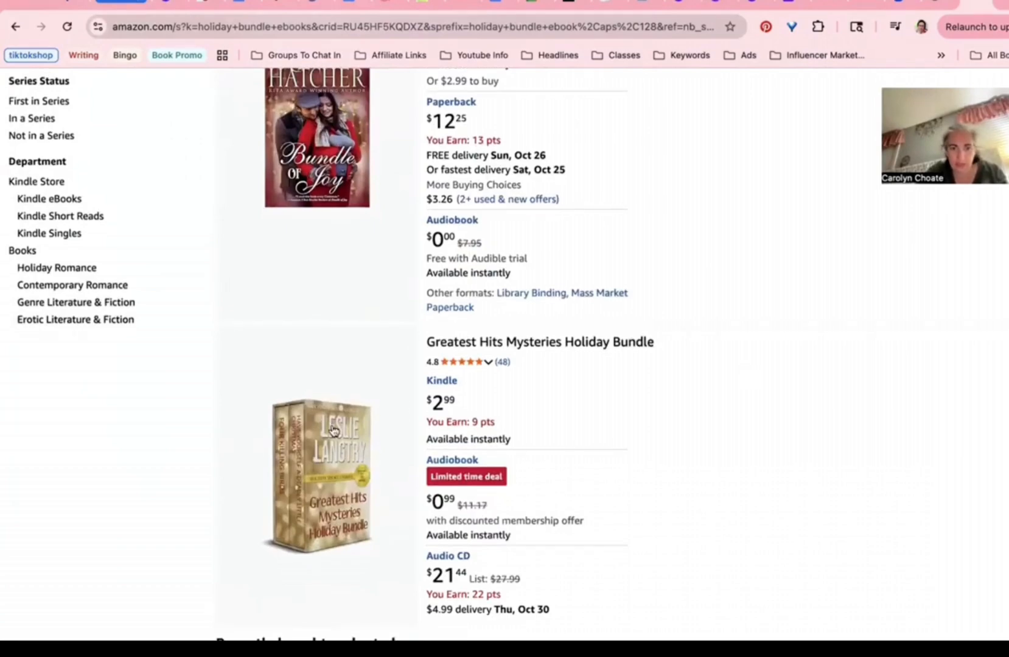
scroll(583, 400, down, 5)
scroll(565, 389, down, 5)
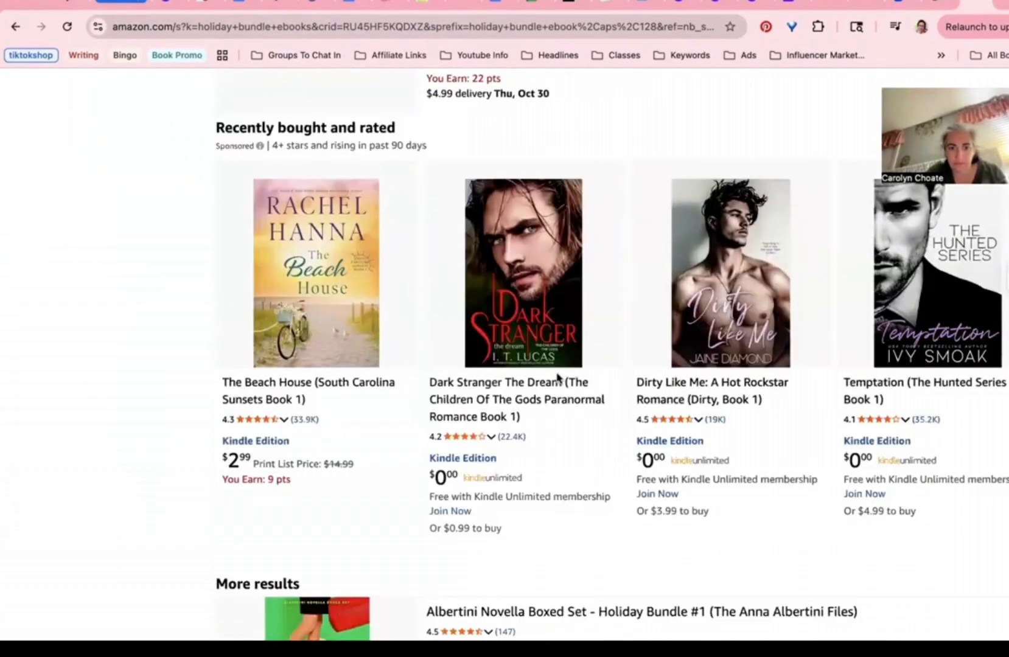
scroll(559, 378, down, 8)
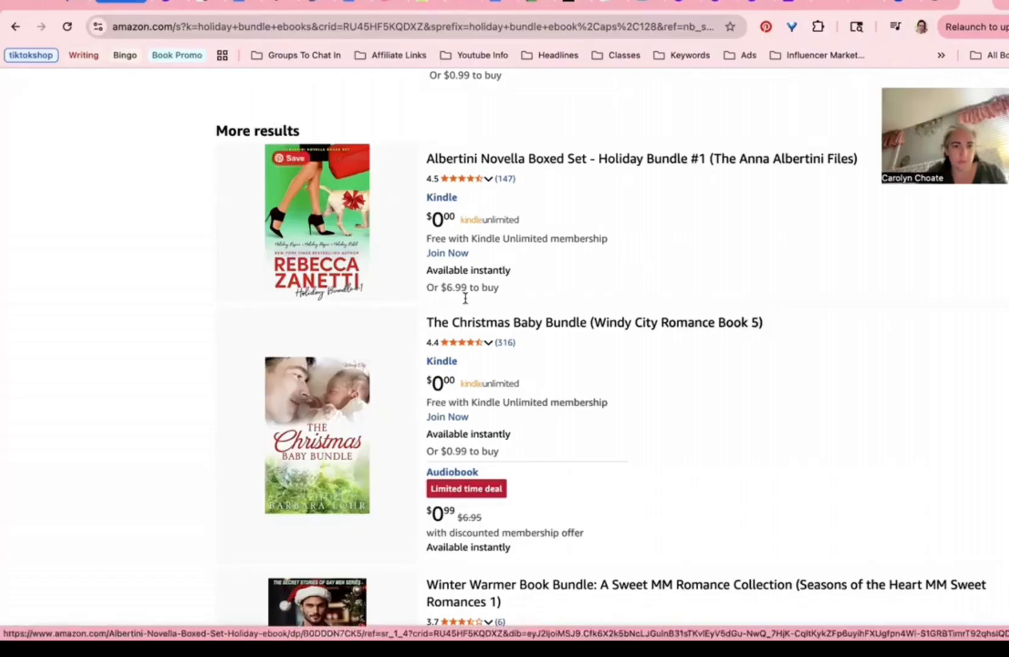
scroll(220, 301, down, 2)
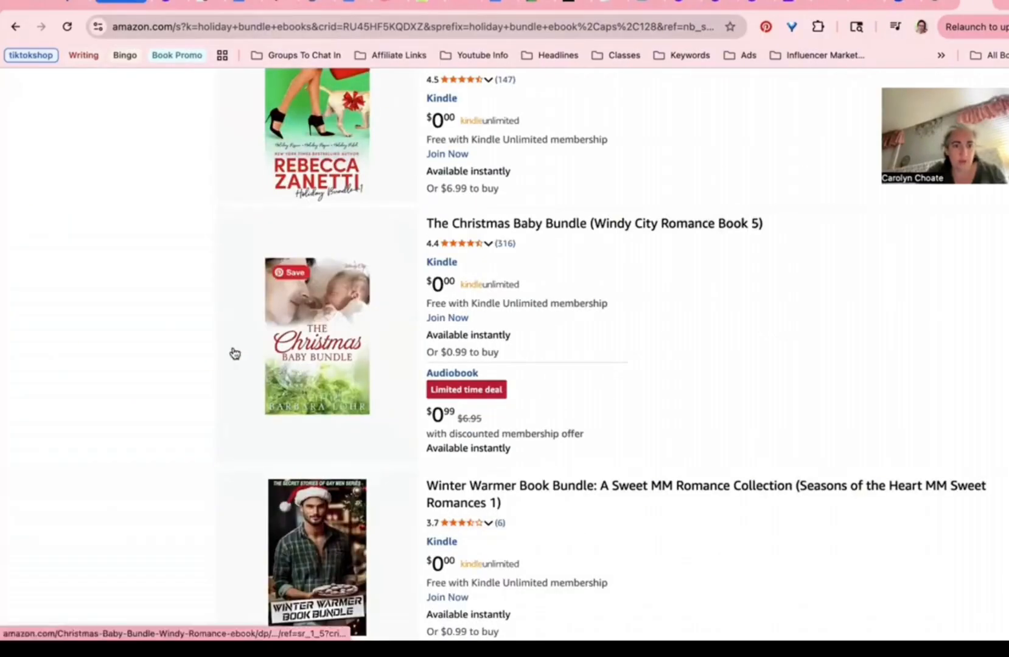
scroll(235, 354, down, 4)
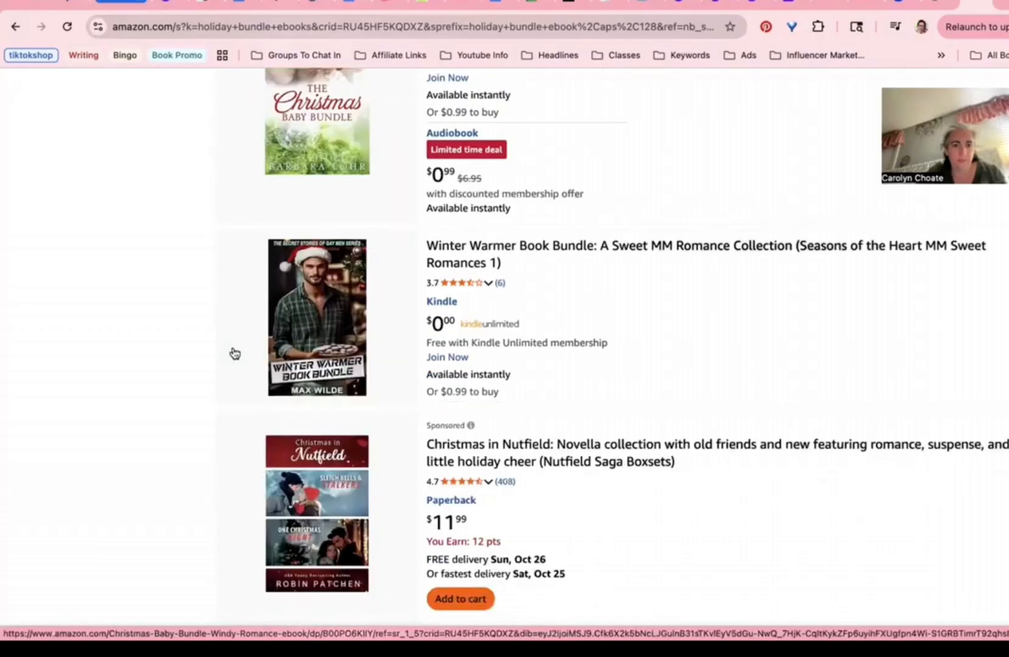
scroll(235, 354, down, 1)
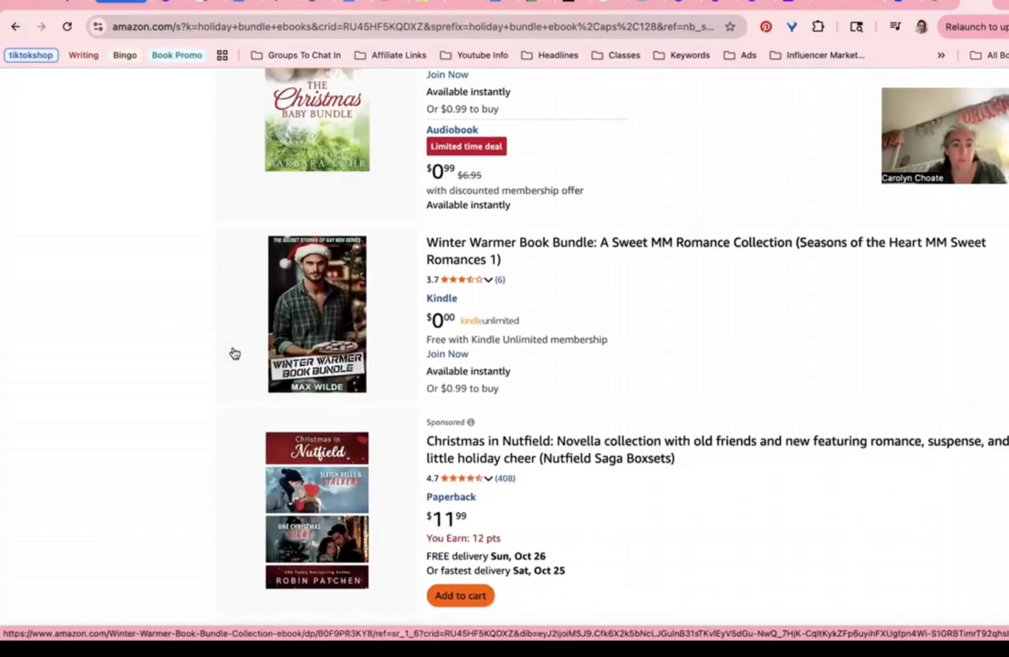
scroll(235, 354, down, 5)
scroll(235, 354, up, 1)
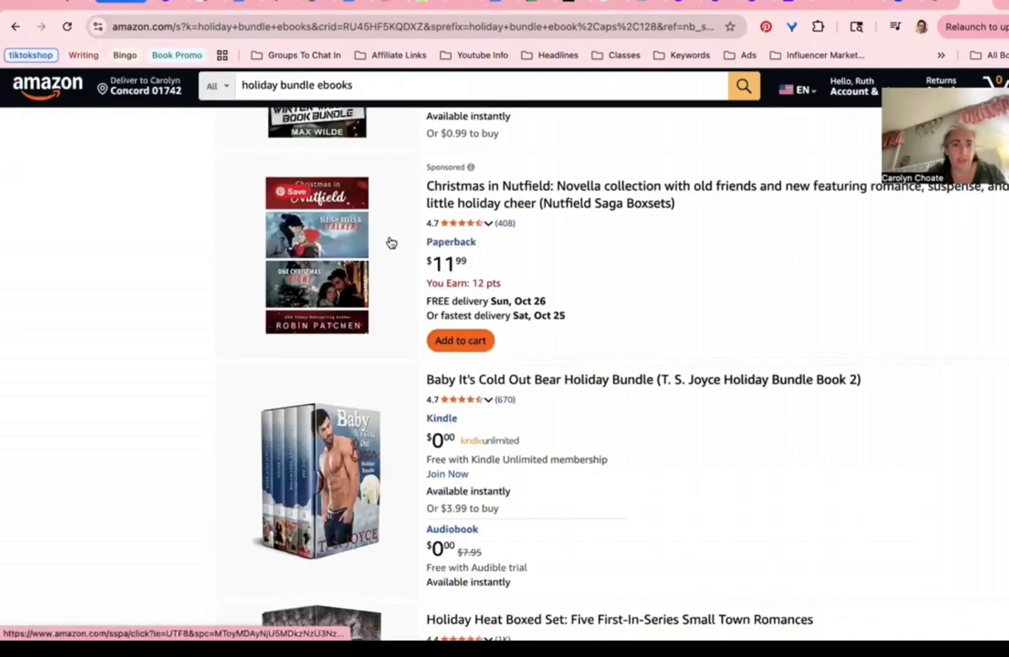
scroll(261, 264, up, 2)
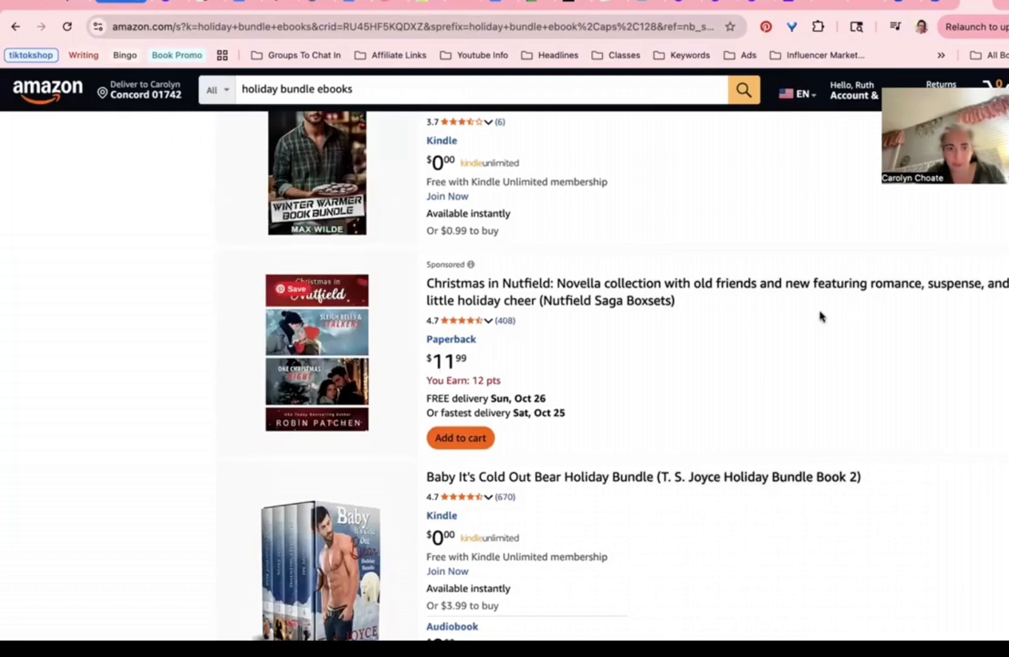
scroll(374, 340, down, 2)
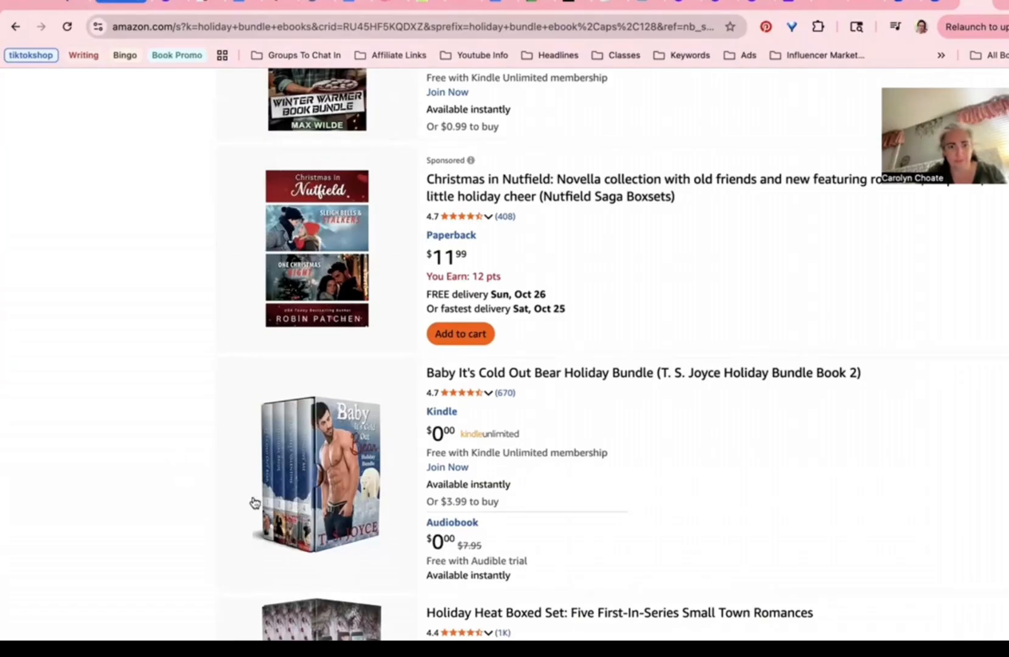
scroll(255, 503, down, 2)
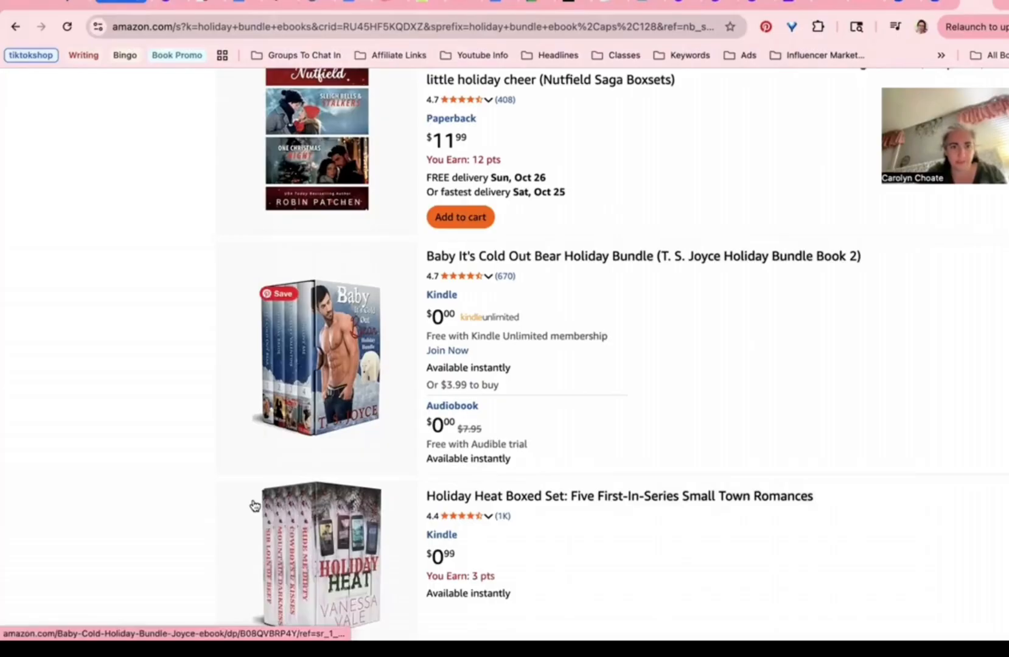
scroll(254, 504, down, 10)
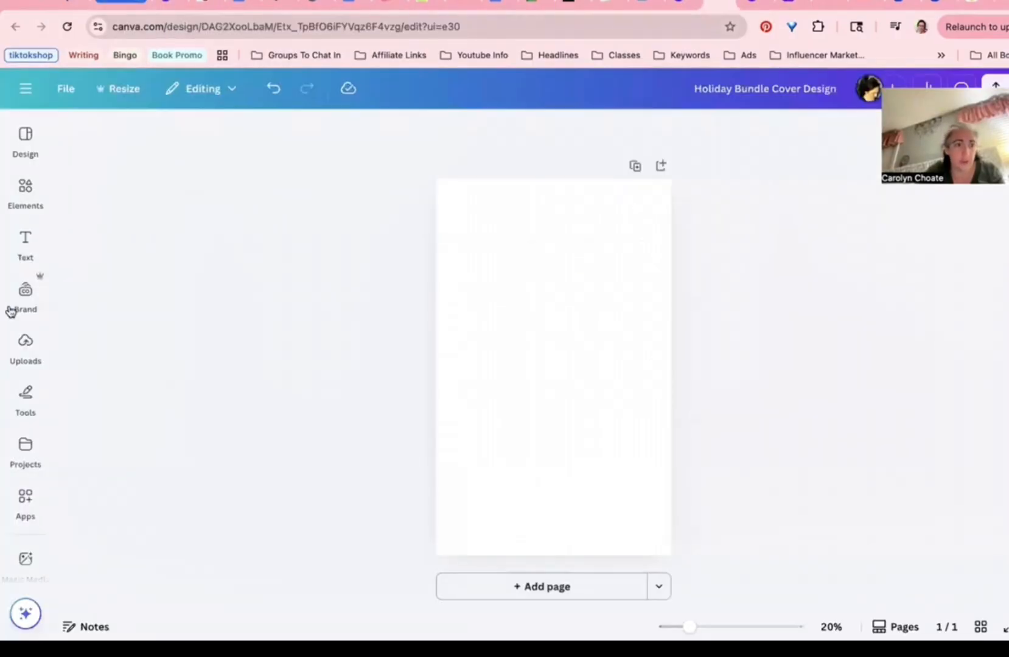
Step: Search Elements for 'small town winter' and filter to photos
click(18, 210)
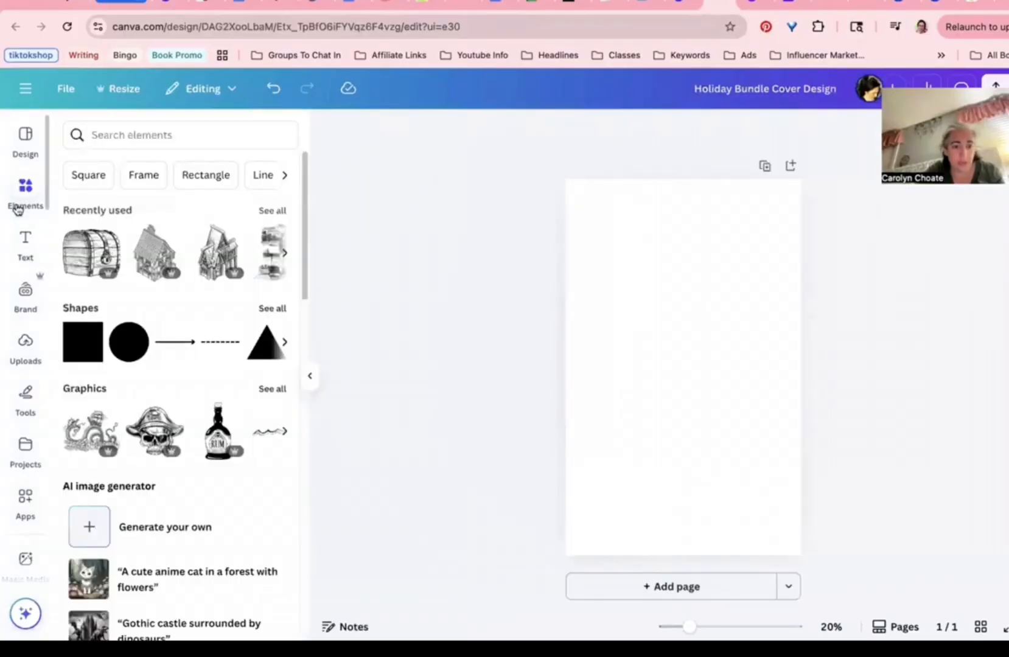
click(131, 135)
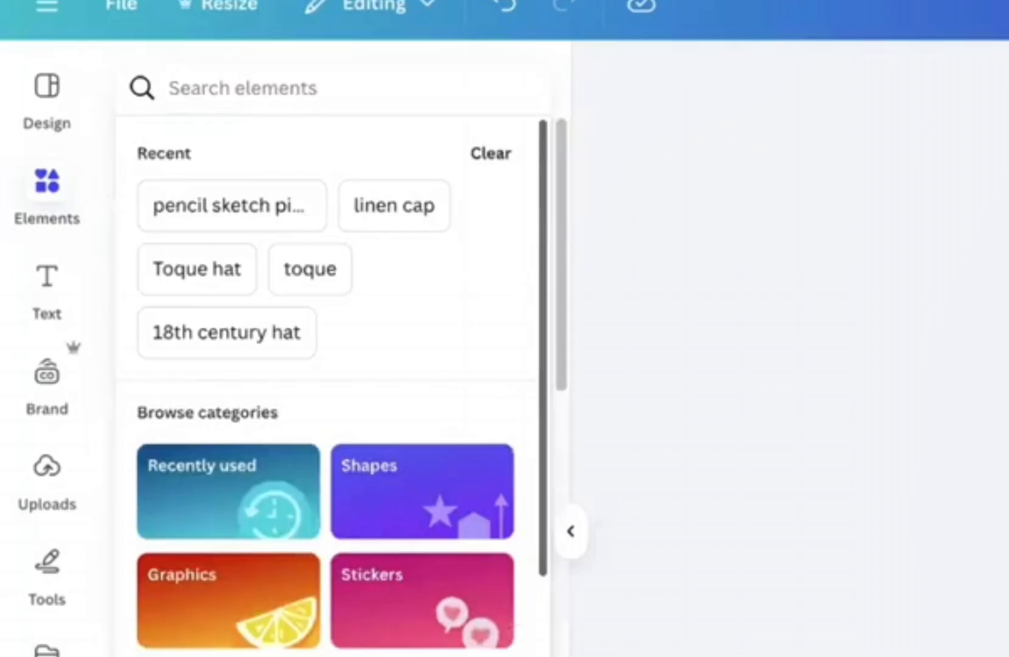
text(small town winter)
key(Return)
click(305, 151)
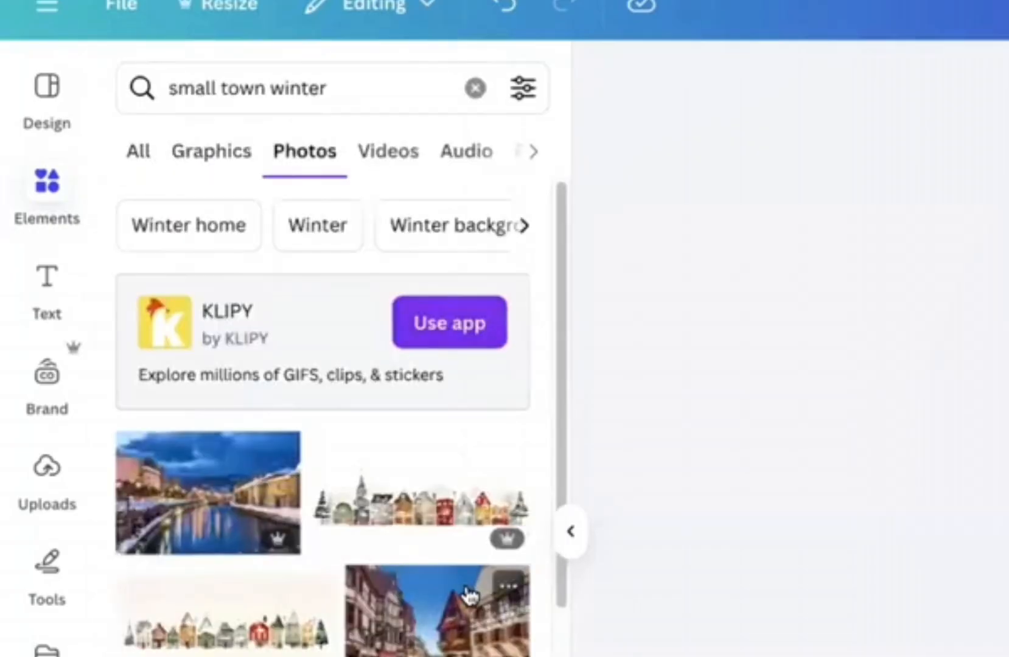
scroll(249, 539, down, 10)
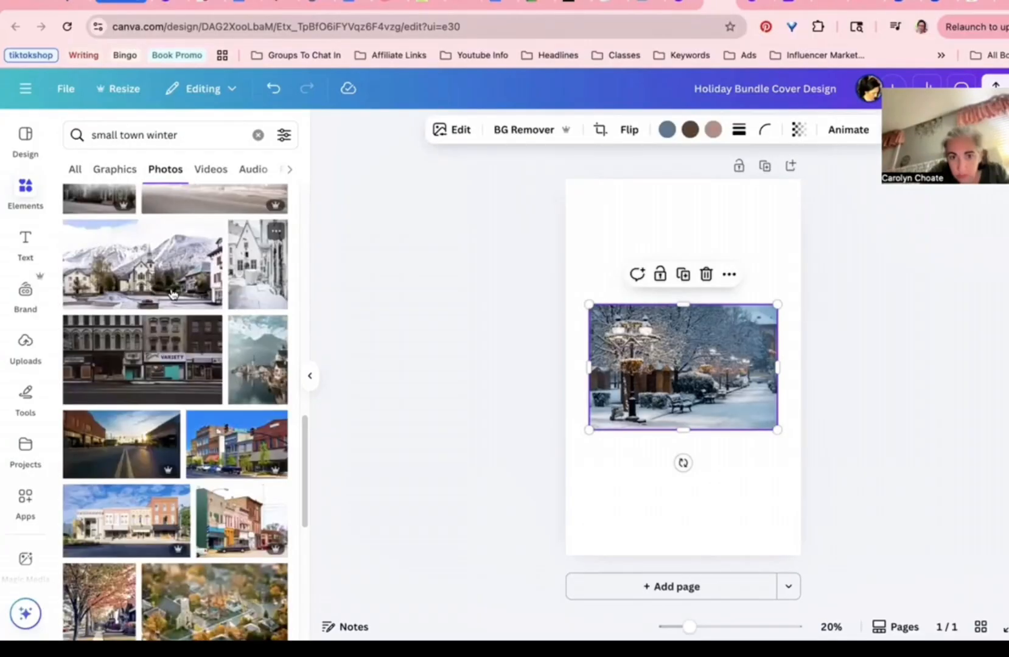
Step: Try several winter photos on the page, removing the snowy street and autumn sidewalk ones
click(256, 274)
key(Delete)
scroll(190, 356, down, 7)
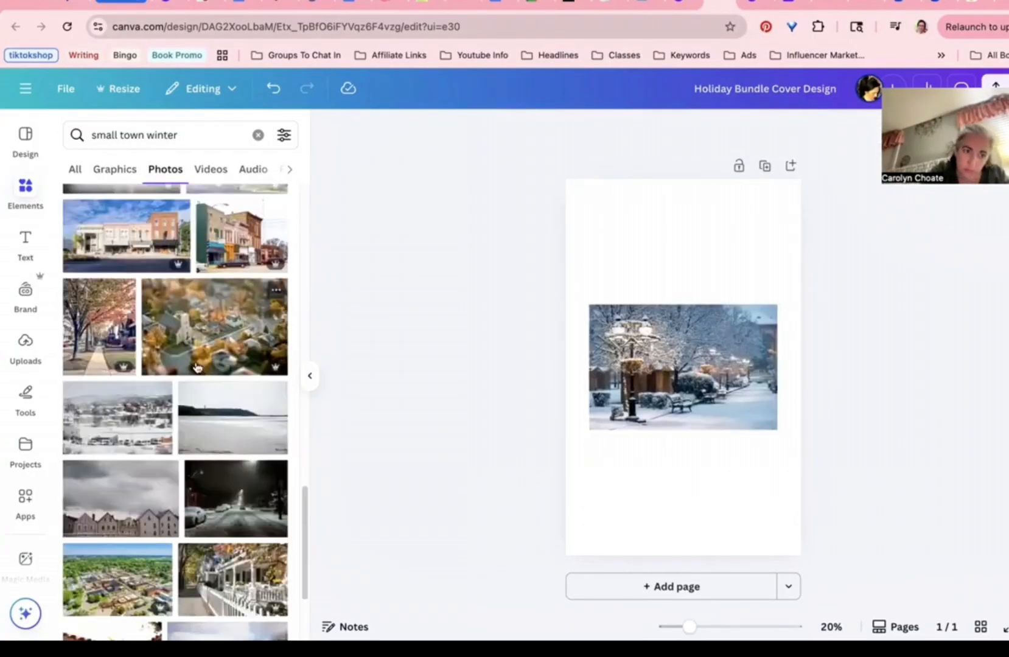
click(125, 333)
scroll(123, 334, down, 5)
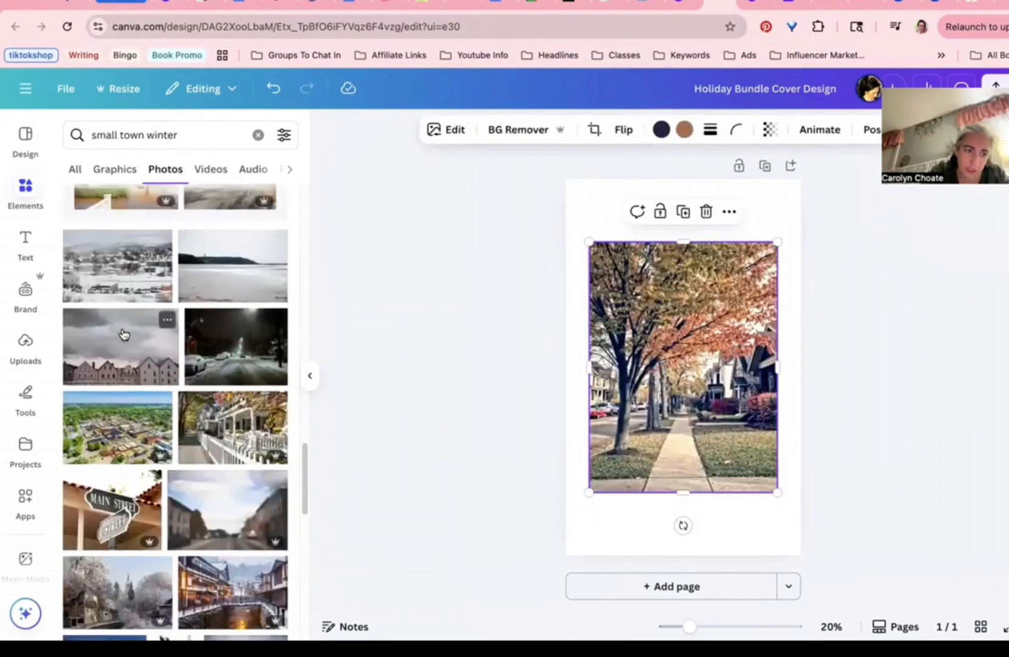
scroll(125, 334, down, 3)
click(125, 396)
click(660, 252)
click(705, 212)
Step: Stretch the chosen snowy photo to fill the page top to bottom, shifted left
drag(700, 365, 700, 277)
click(730, 392)
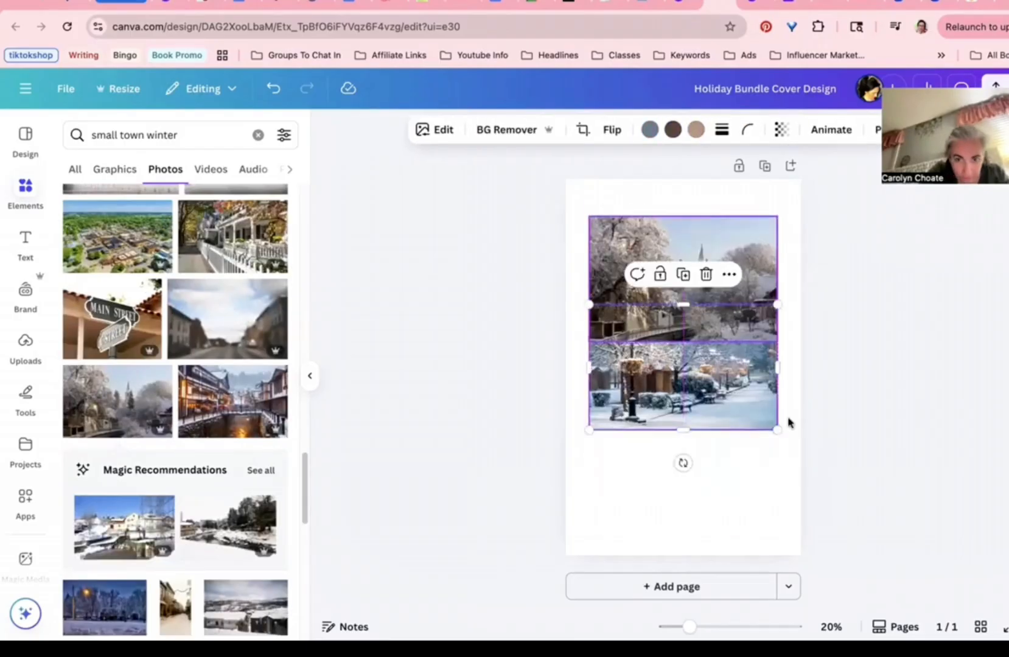
key(Delete)
click(745, 320)
drag(777, 342, 795, 539)
drag(736, 362, 675, 379)
drag(674, 431, 670, 557)
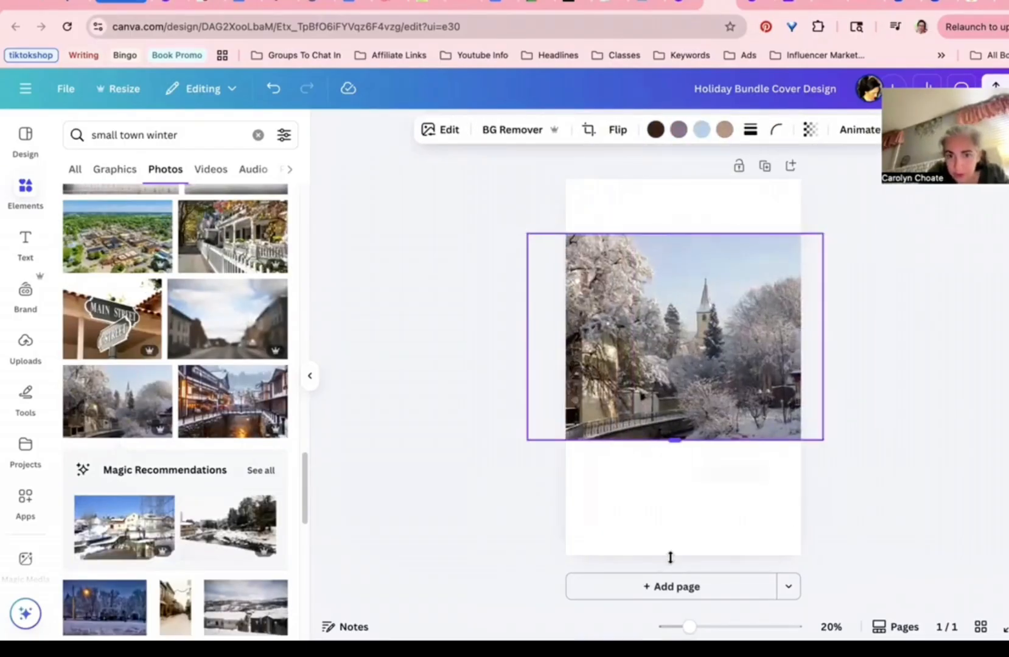
drag(675, 233, 651, 182)
drag(626, 295, 615, 295)
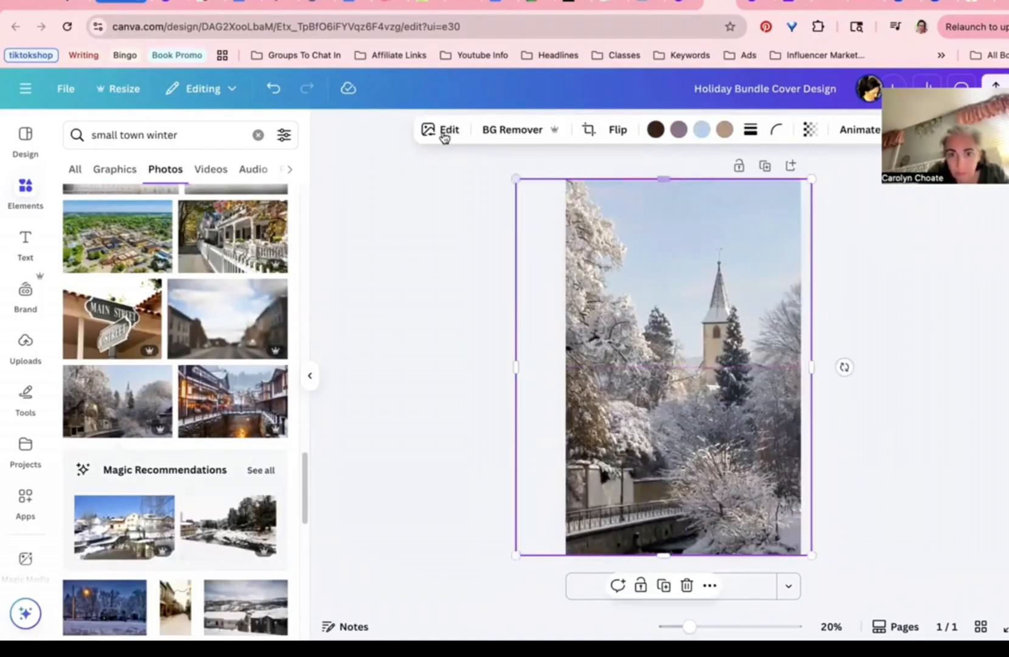
click(444, 131)
Step: Raise the photo's brightness to 55 and contrast to about 66
click(184, 243)
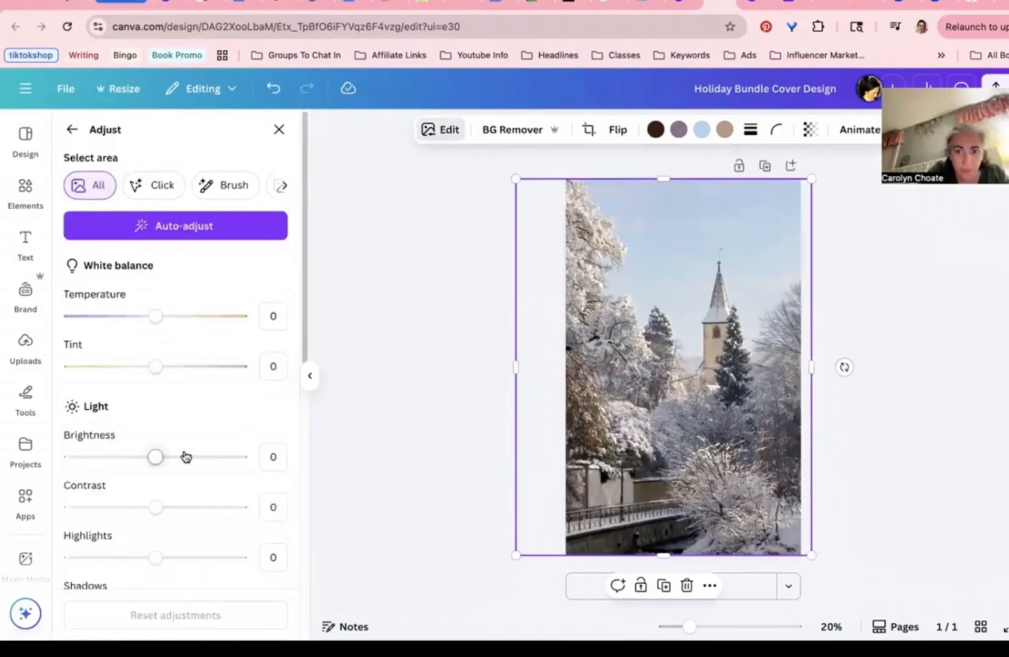
click(187, 457)
click(202, 457)
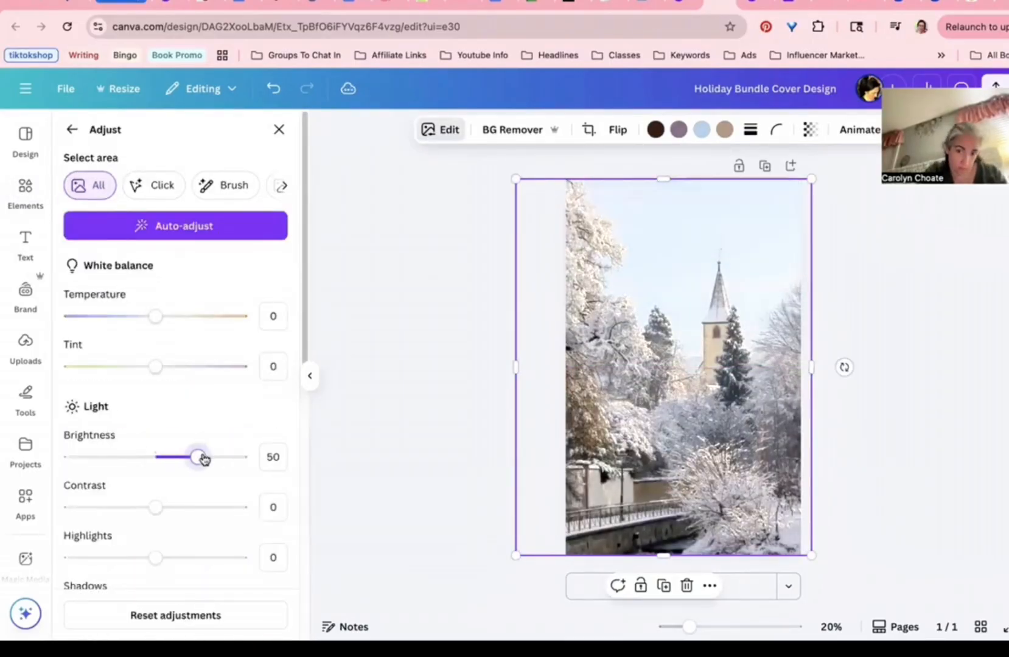
click(203, 458)
drag(204, 458, 200, 457)
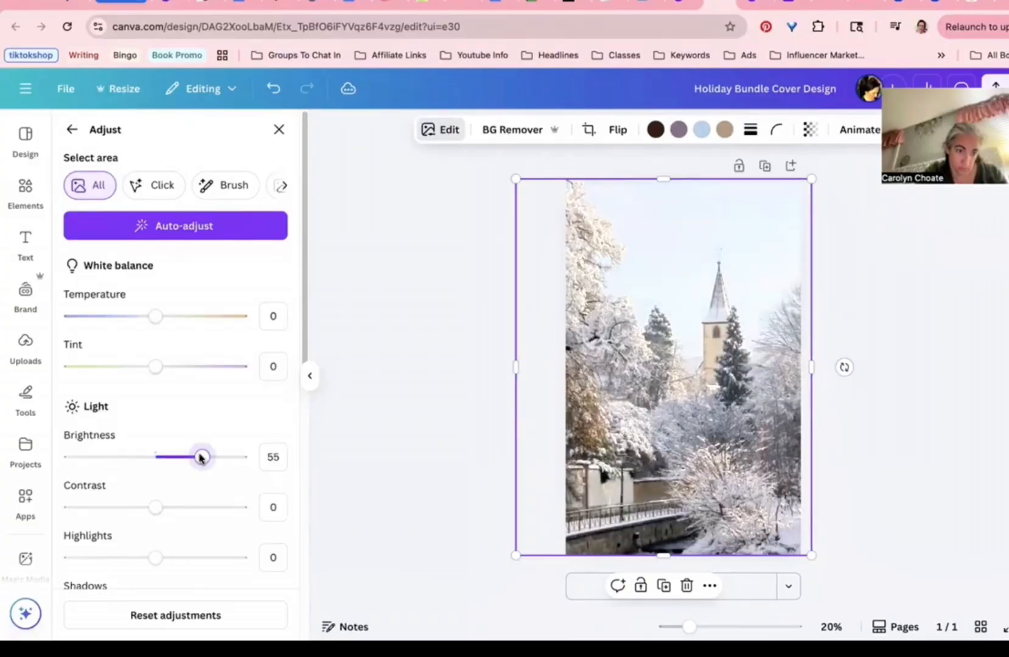
scroll(159, 298, down, 3)
drag(180, 280, 213, 279)
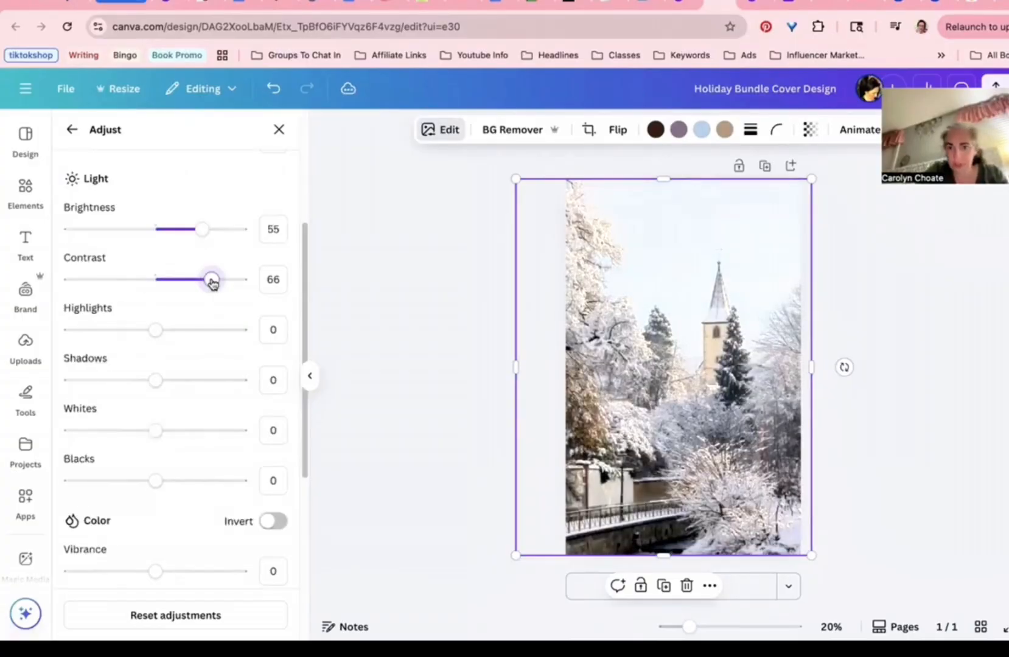
click(95, 280)
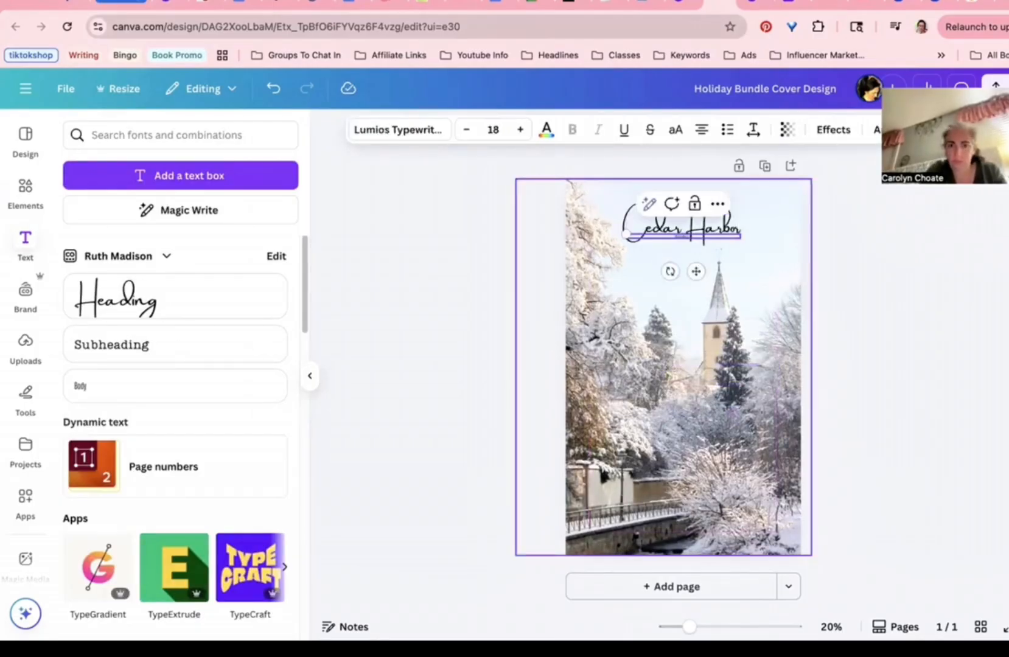
Step: Set the subtitle to size 56 in the Louisville I font
click(496, 130)
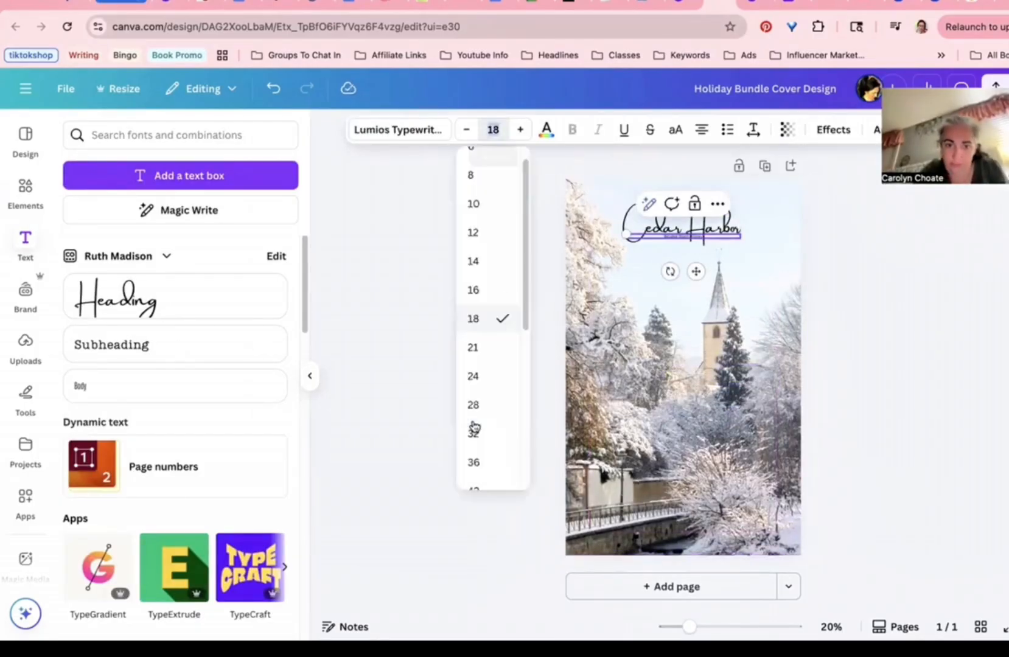
text(56)
key(Return)
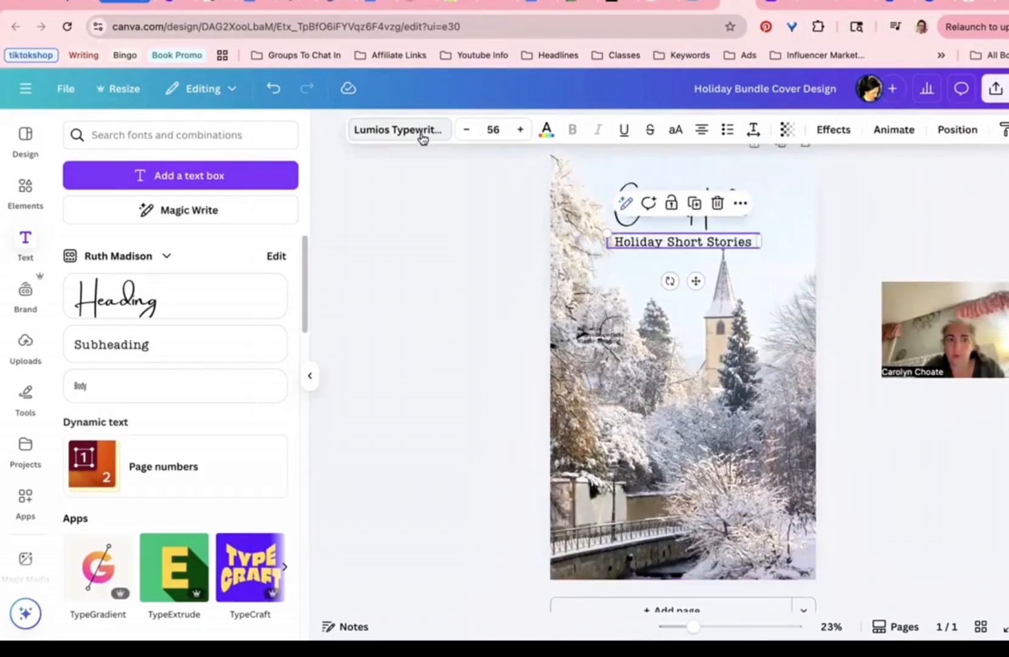
click(422, 129)
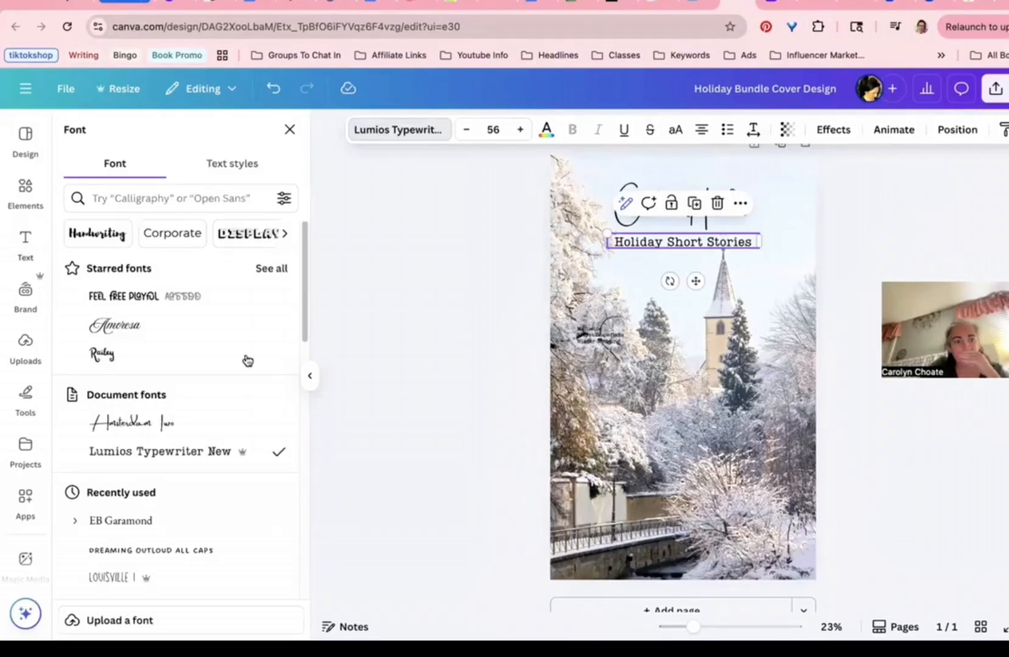
click(164, 546)
scroll(96, 469, down, 2)
click(96, 469)
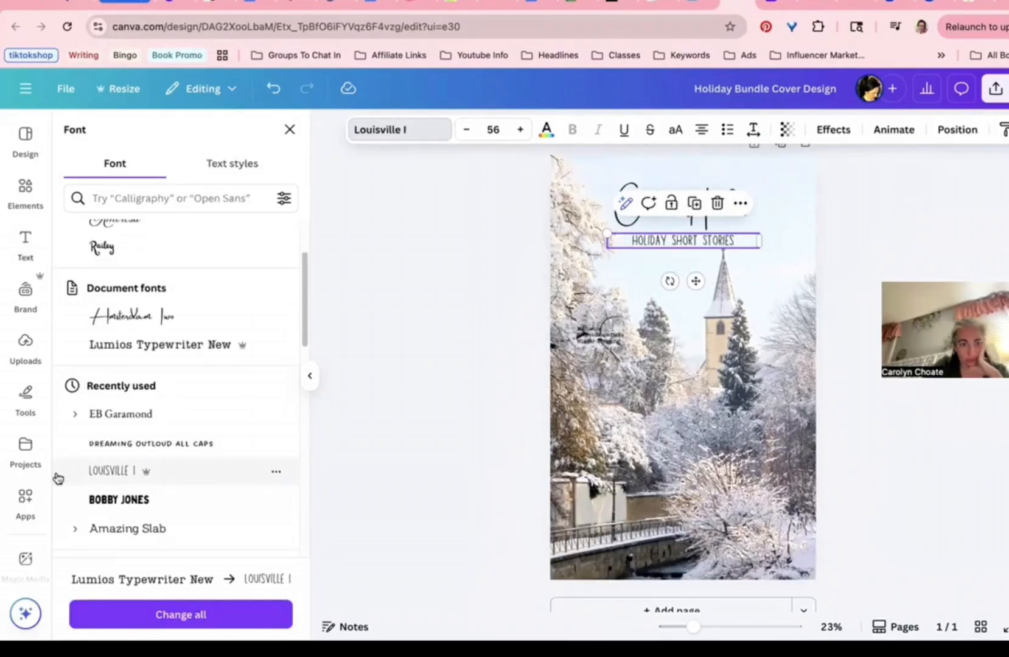
click(112, 529)
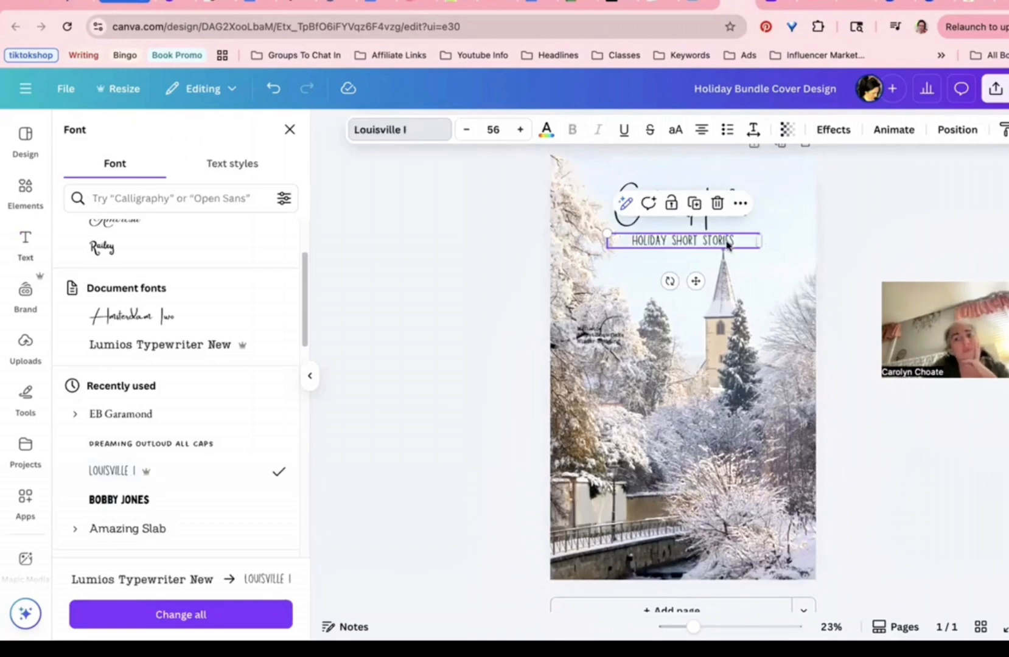
Step: Enlarge the subtitle to size 104 and move it below the Cedar Harbor title
drag(759, 241, 717, 242)
drag(718, 248, 808, 271)
drag(721, 295, 701, 304)
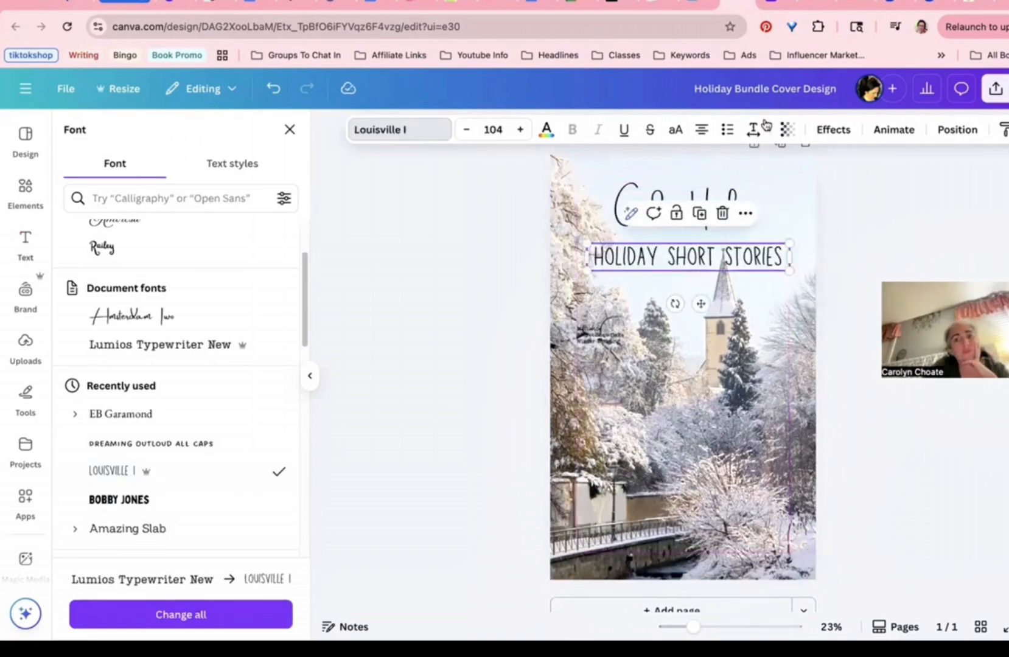
click(819, 135)
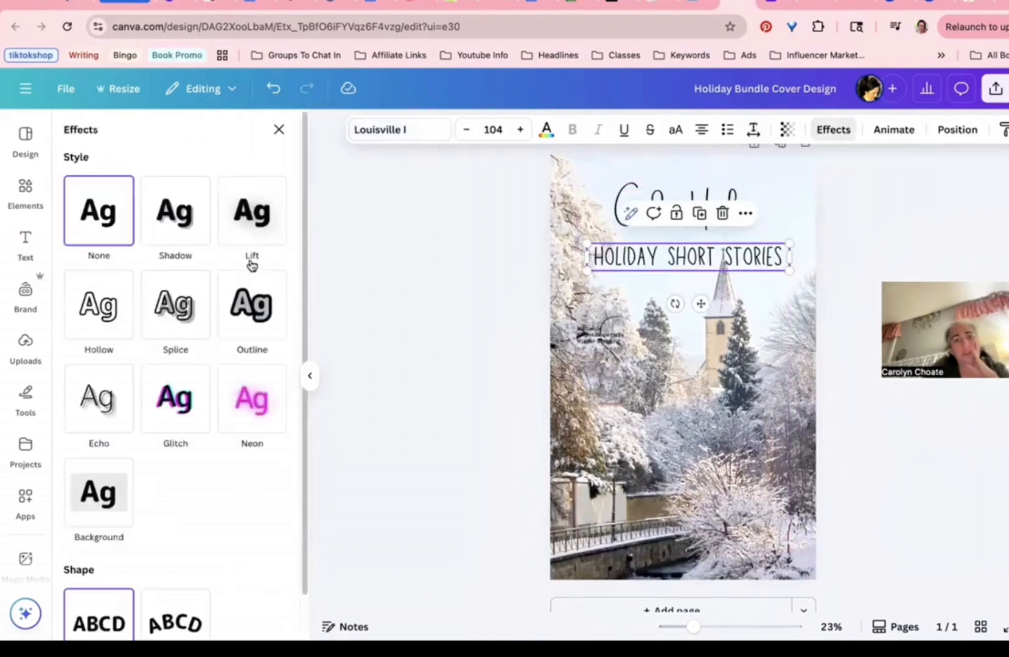
Step: Try Lift, Shadow, Outline and Curve effects on the subtitle, then undo to plain text
click(255, 210)
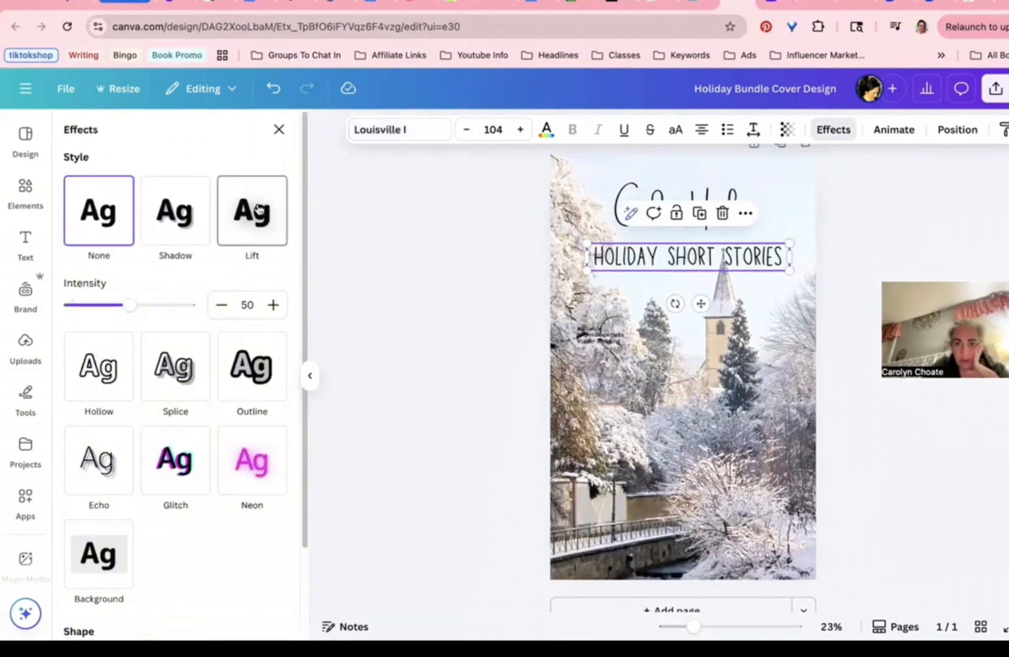
click(148, 213)
click(277, 493)
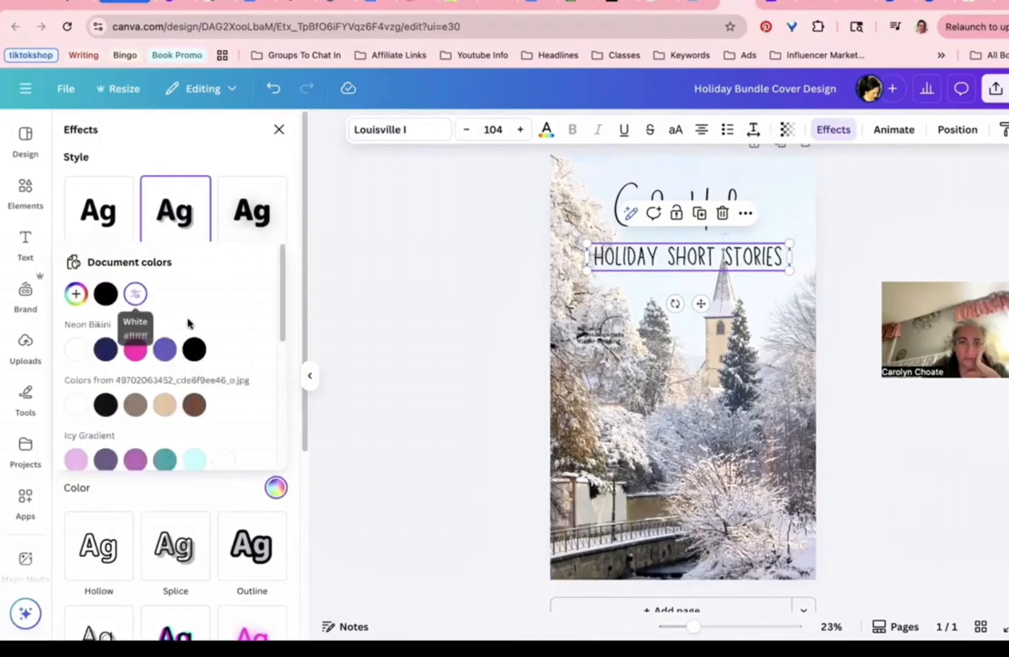
click(233, 551)
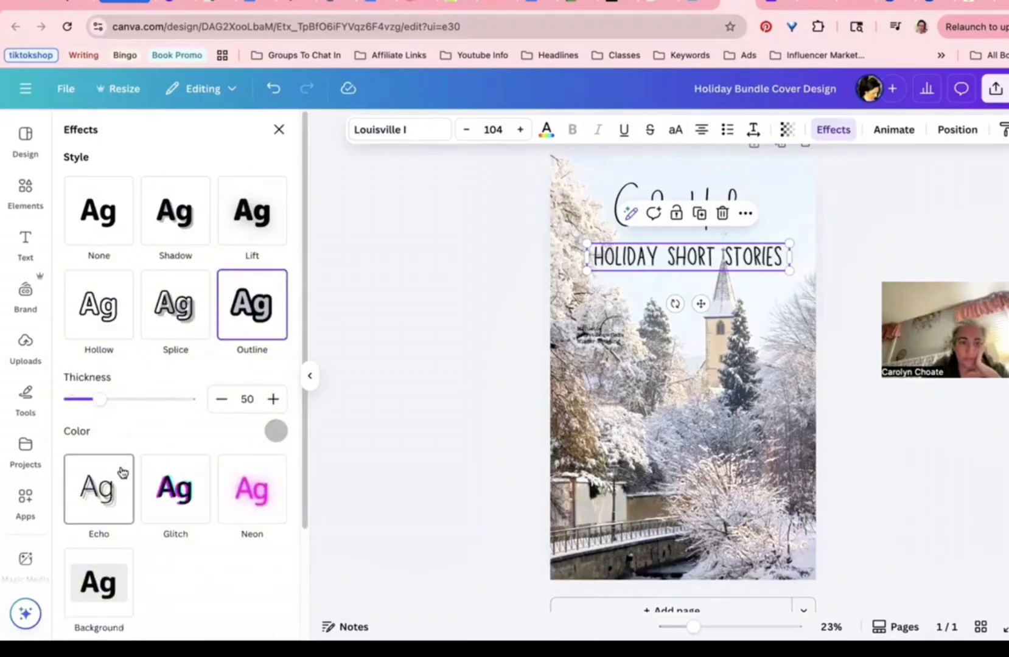
scroll(124, 472, down, 3)
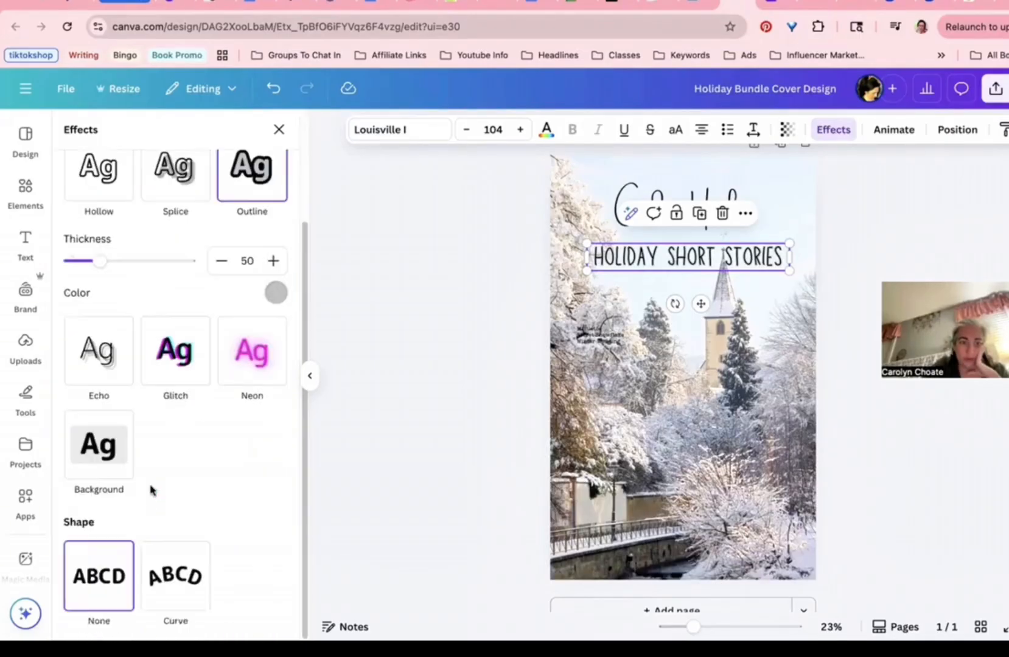
click(186, 560)
scroll(169, 619, down, 1)
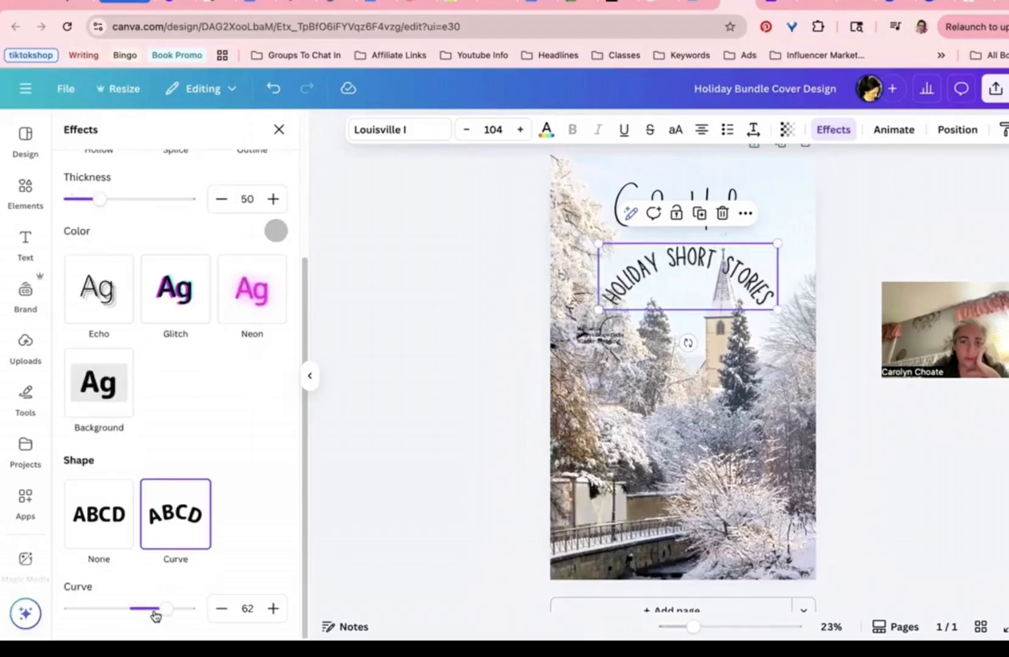
mouse_move(156, 616)
mouse_down()
mouse_move(148, 613)
mouse_move(156, 605)
mouse_move(140, 608)
mouse_up()
key(ctrl+z)
key(ctrl+z)
key(ctrl+z)
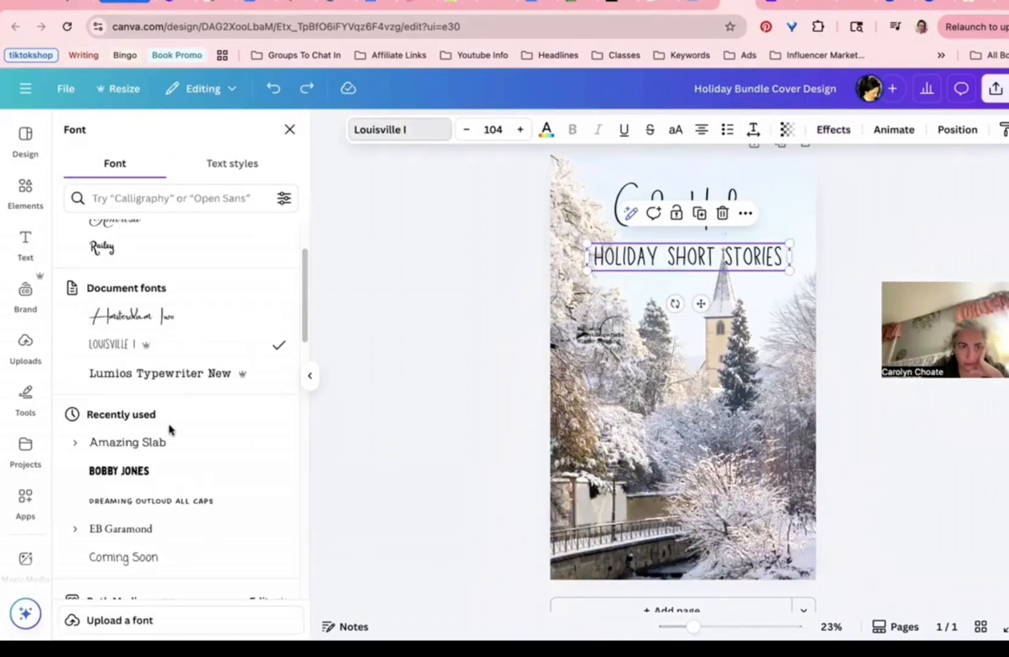
Step: Preview fonts like Big Shoulders Display, Poppins, Lora and Fredoka on the subtitle
scroll(169, 430, down, 4)
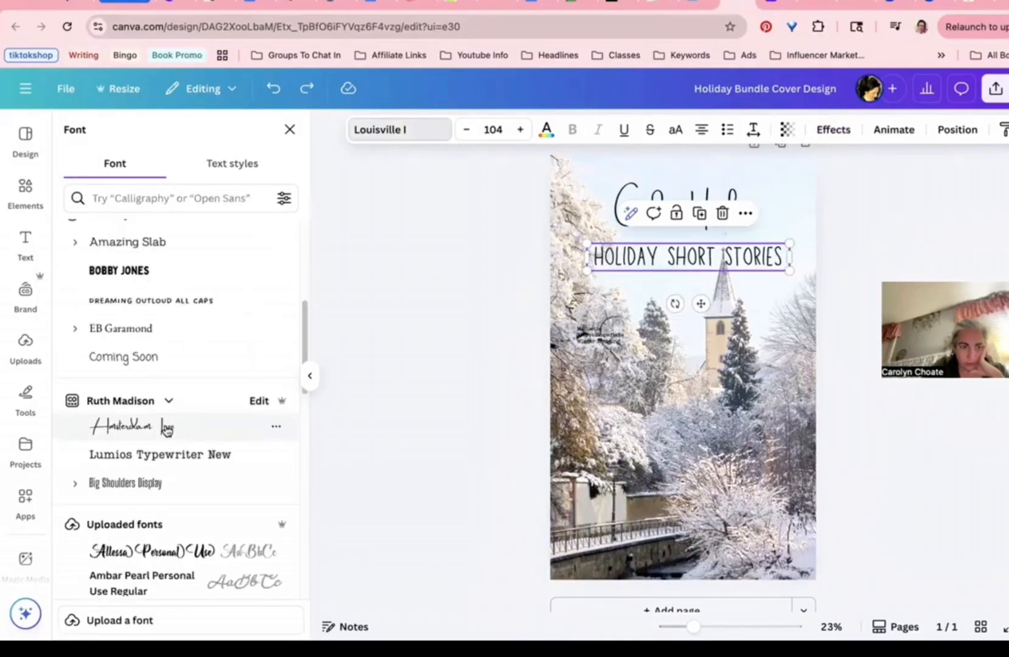
scroll(167, 430, down, 1)
click(161, 418)
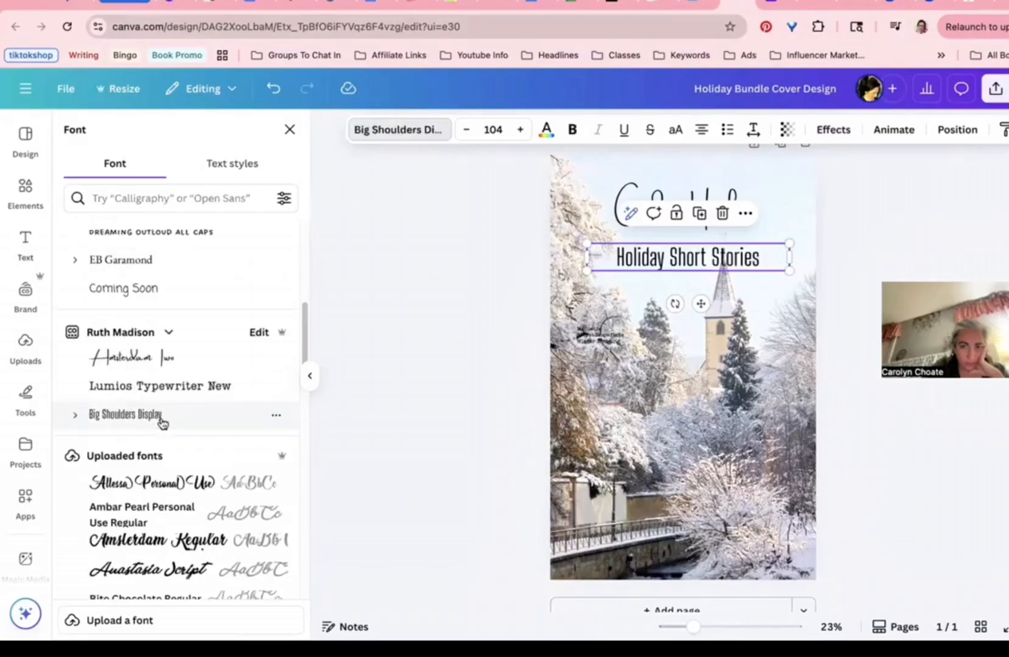
scroll(162, 423, down, 10)
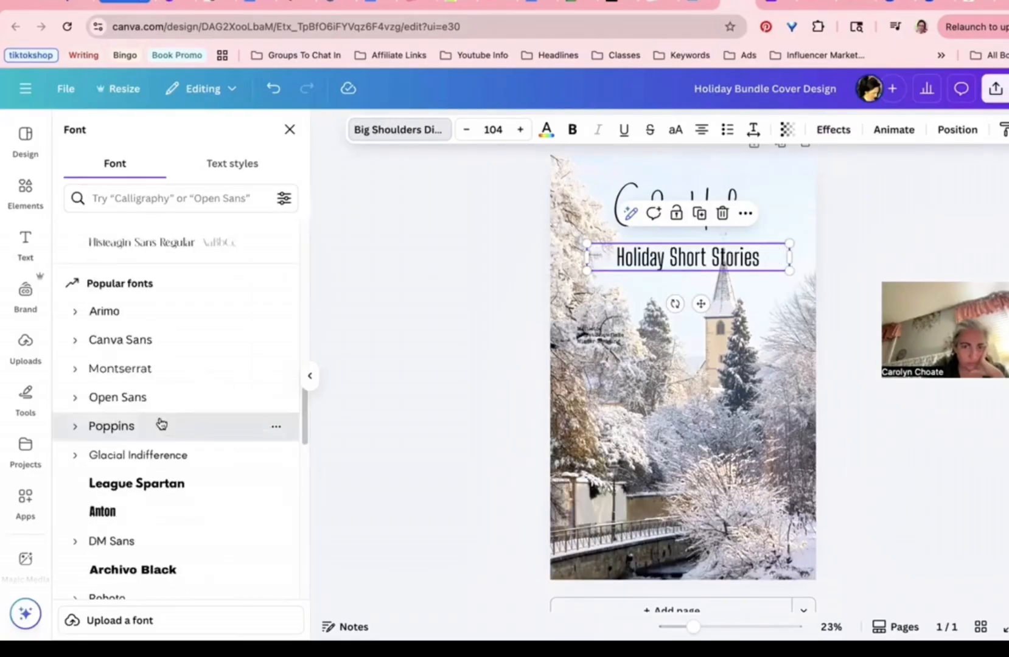
click(160, 424)
scroll(161, 424, down, 5)
click(120, 546)
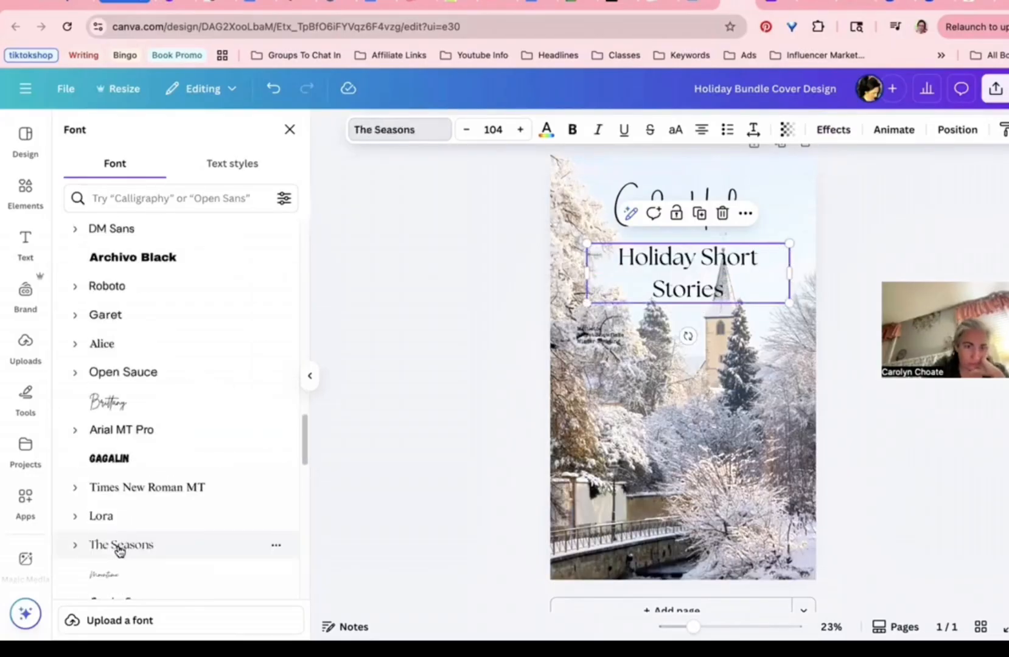
scroll(109, 517, down, 1)
click(108, 513)
scroll(107, 517, down, 4)
click(106, 522)
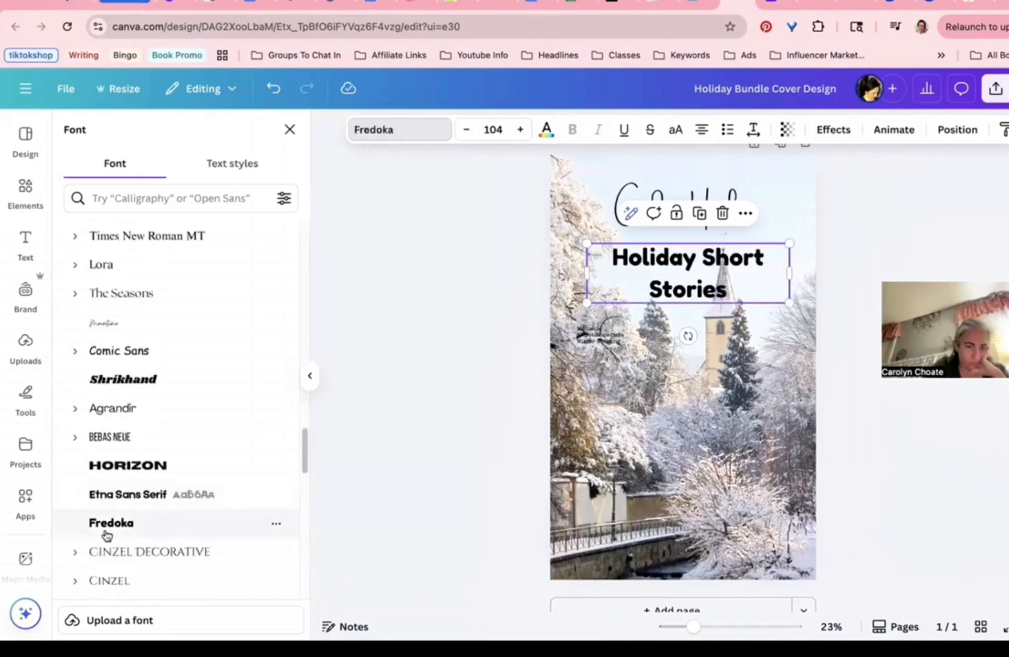
scroll(106, 524, down, 1)
scroll(113, 498, down, 2)
click(121, 465)
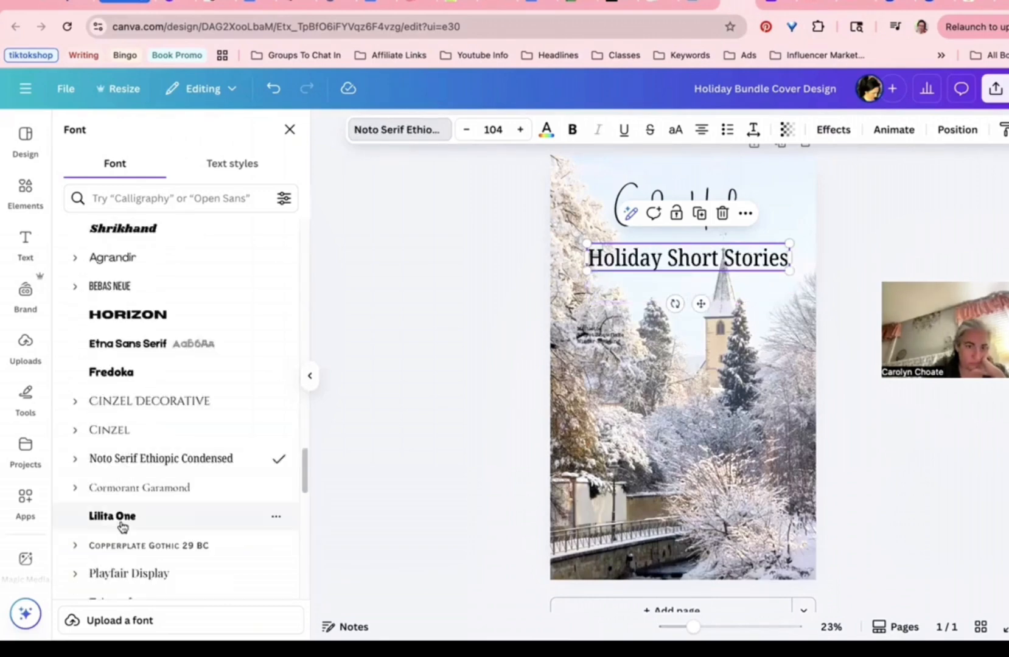
click(676, 130)
key(ctrl+z)
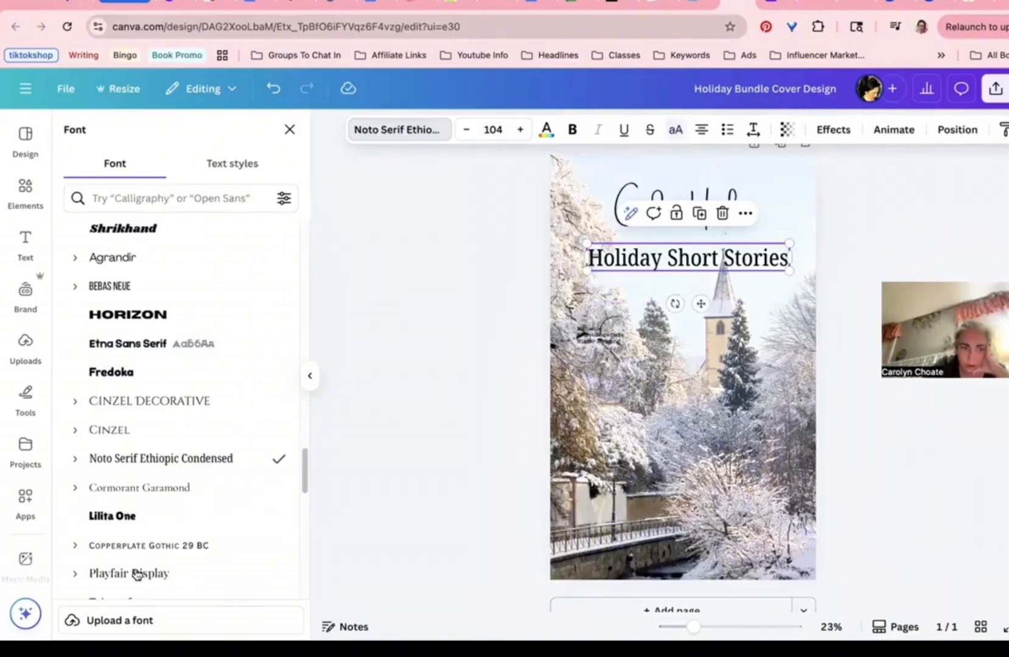
Step: Preview Copperplate, Norwester, Impact and Arvo, then settle on Louisville I for the subtitle
click(113, 546)
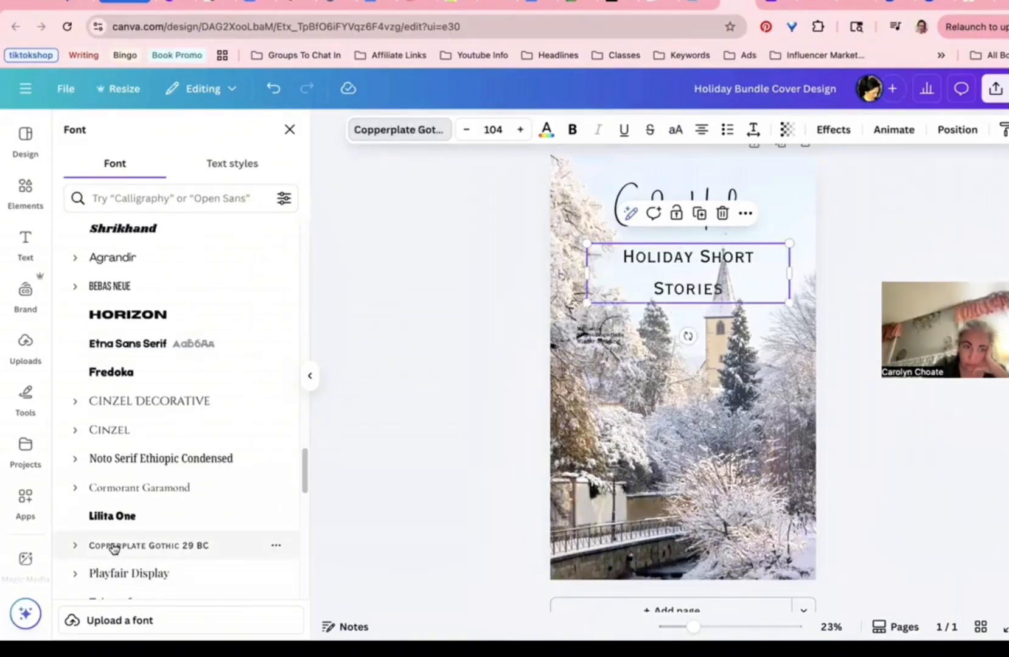
scroll(113, 548, down, 2)
click(115, 574)
click(113, 549)
scroll(116, 554, down, 2)
click(122, 532)
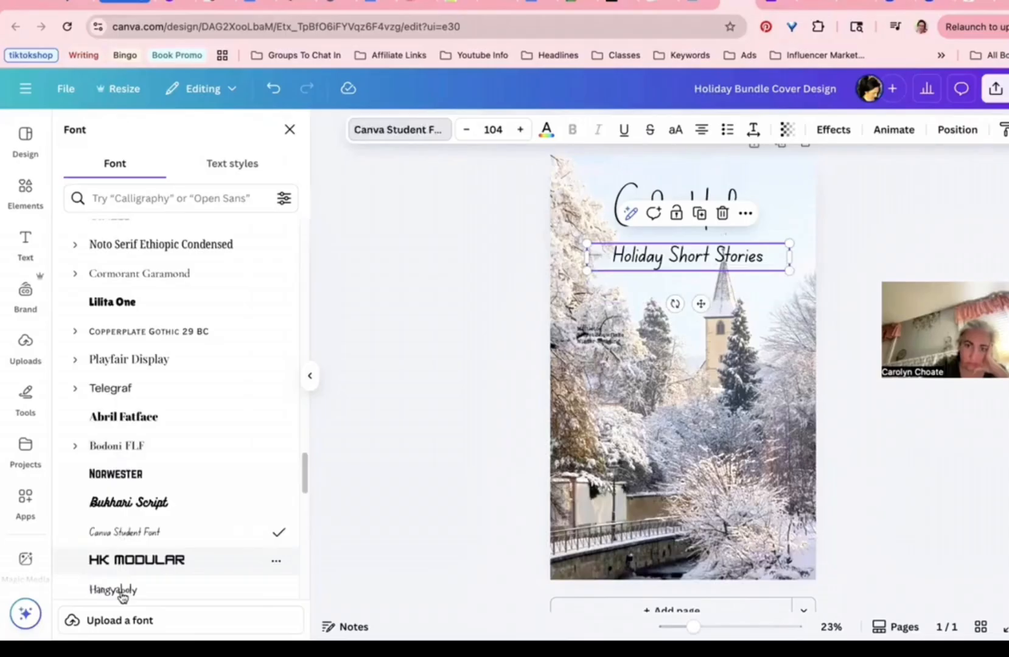
click(121, 561)
scroll(119, 547, down, 3)
click(117, 529)
click(111, 501)
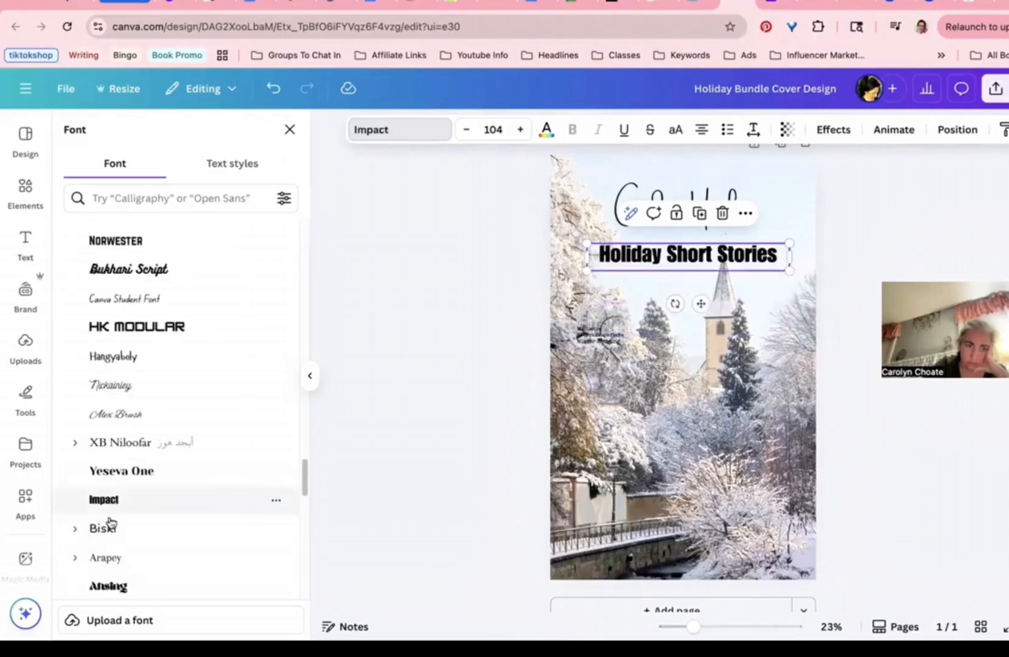
scroll(112, 523, down, 2)
click(107, 582)
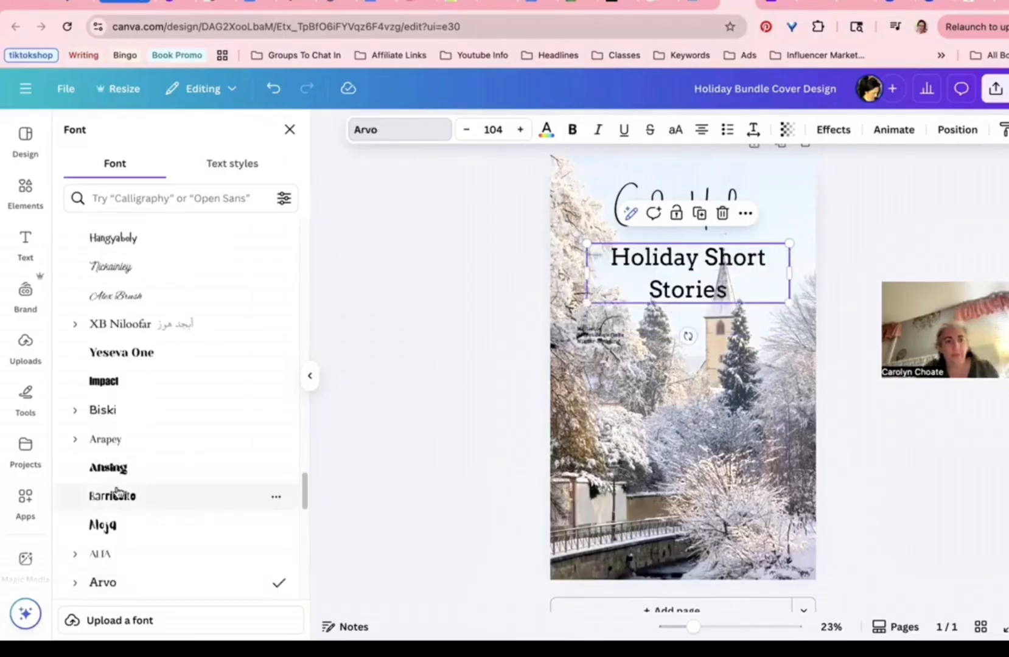
scroll(113, 493, up, 15)
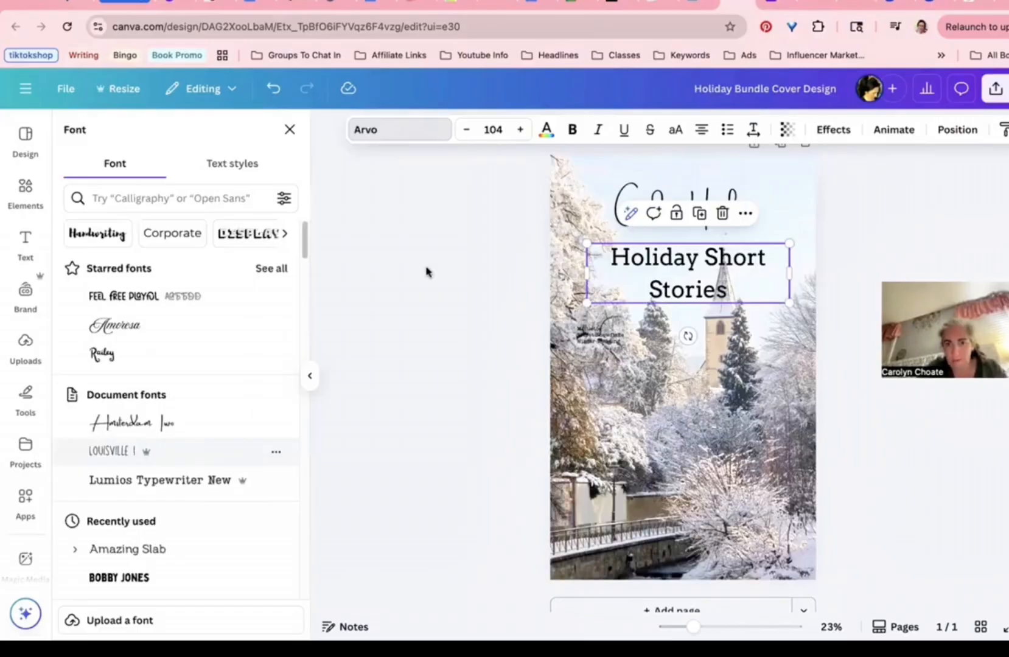
click(116, 451)
key(Escape)
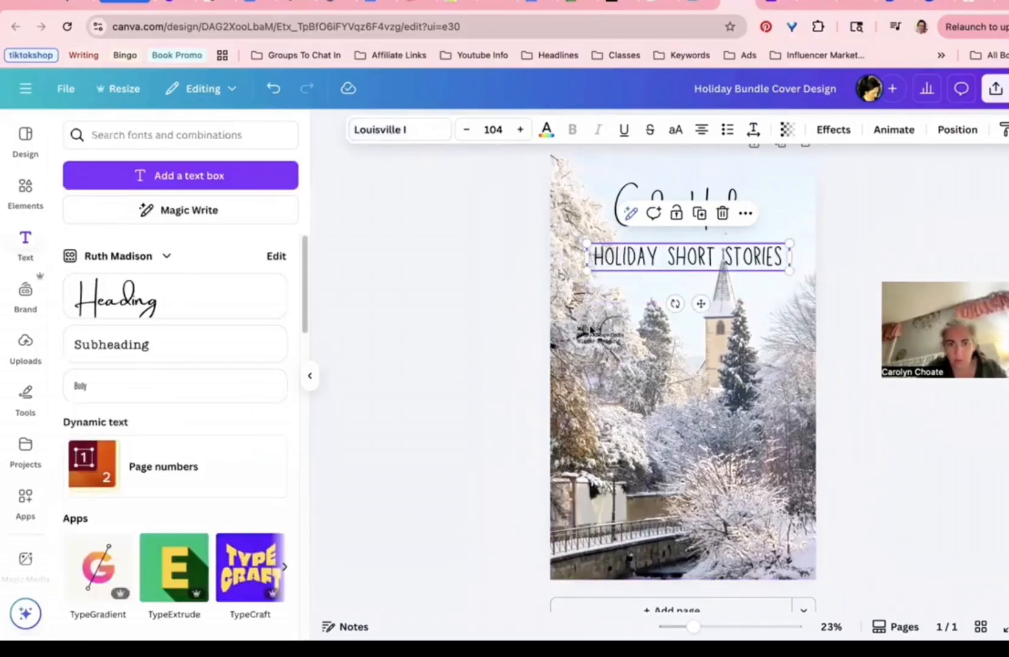
Step: Switch the small story text to the Louisville I font
click(598, 342)
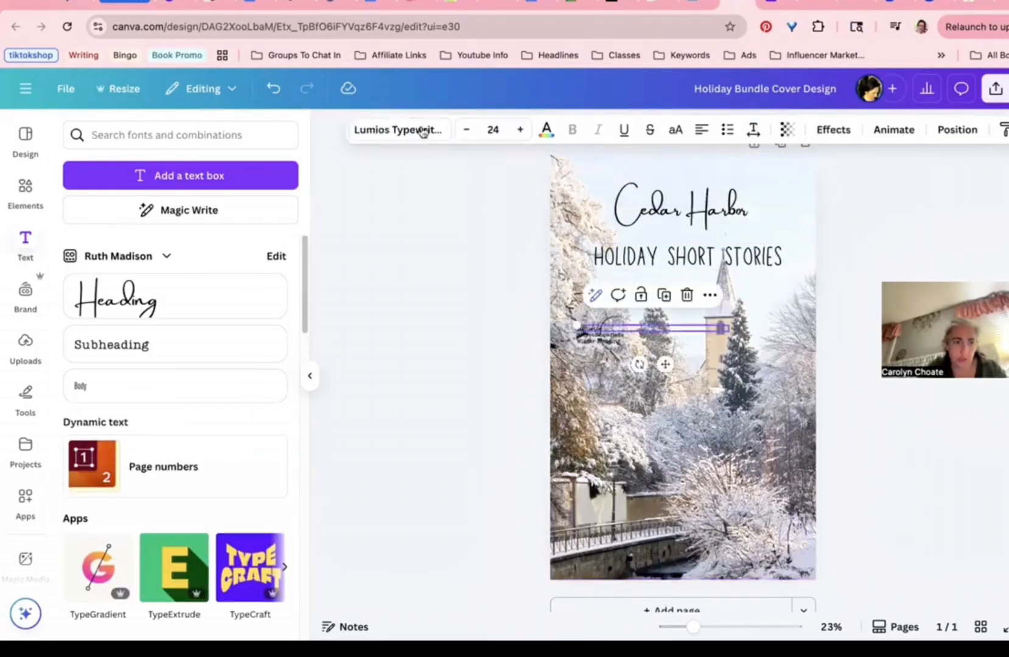
click(398, 129)
click(113, 450)
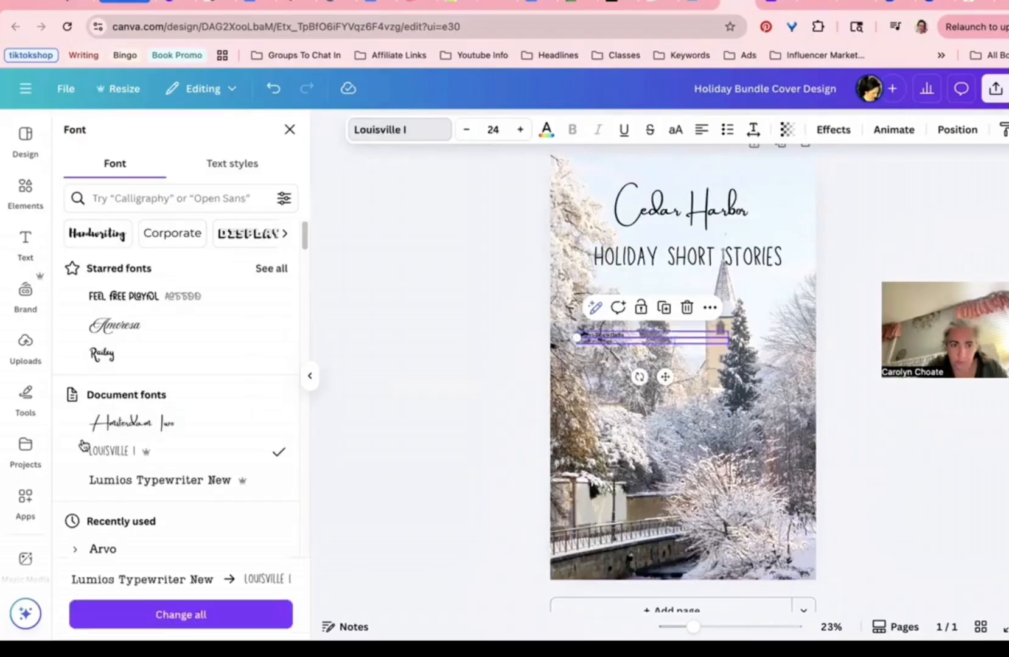
key(Escape)
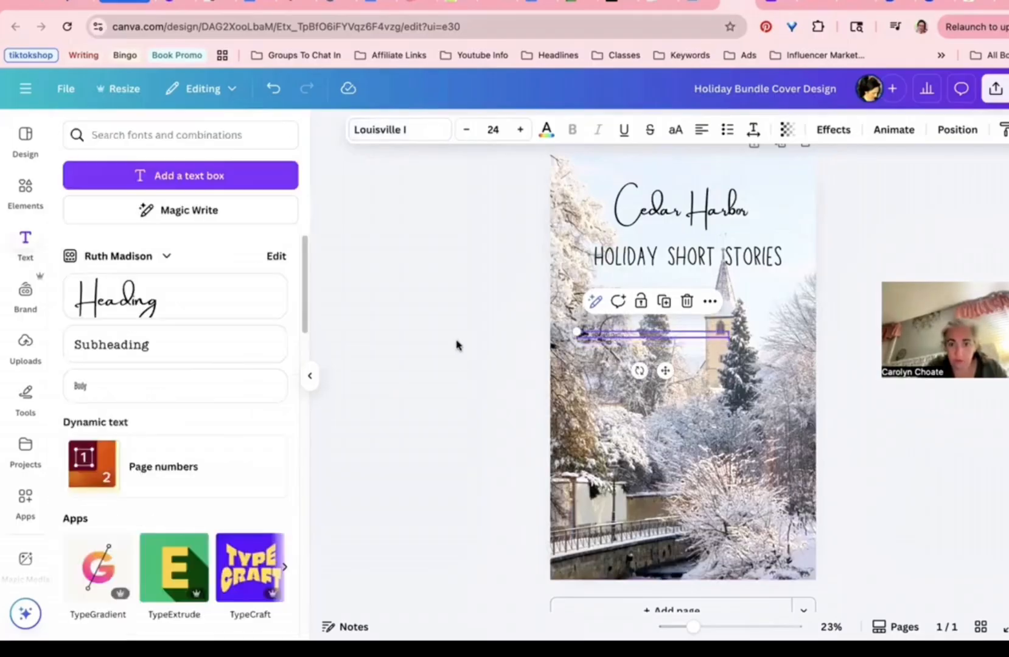
click(530, 342)
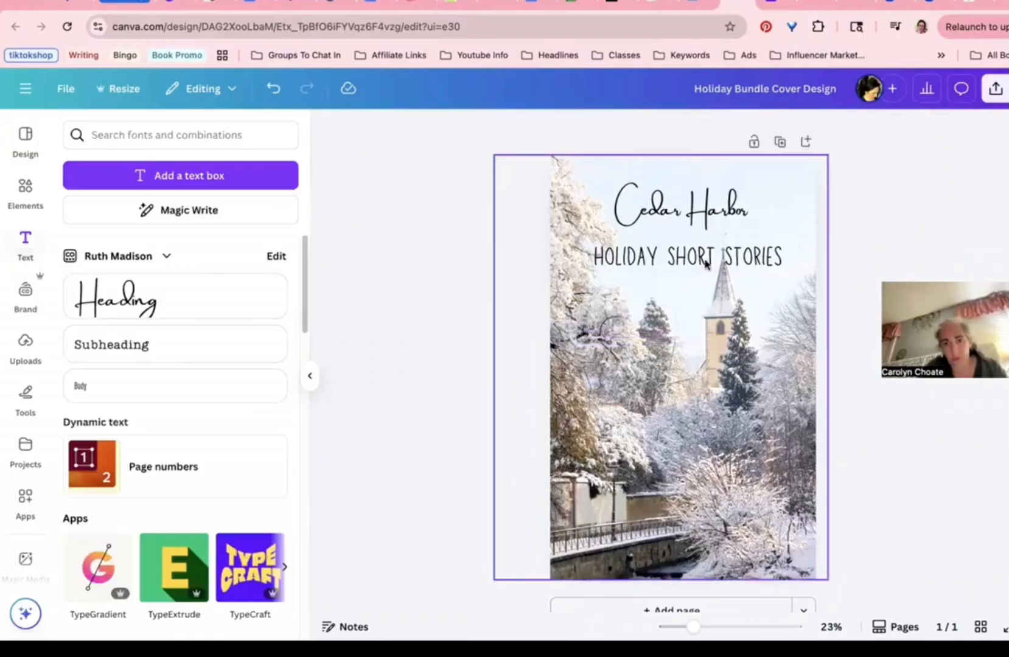
Step: Copy the subtitle to the page bottom and retype it as the author's name
click(706, 263)
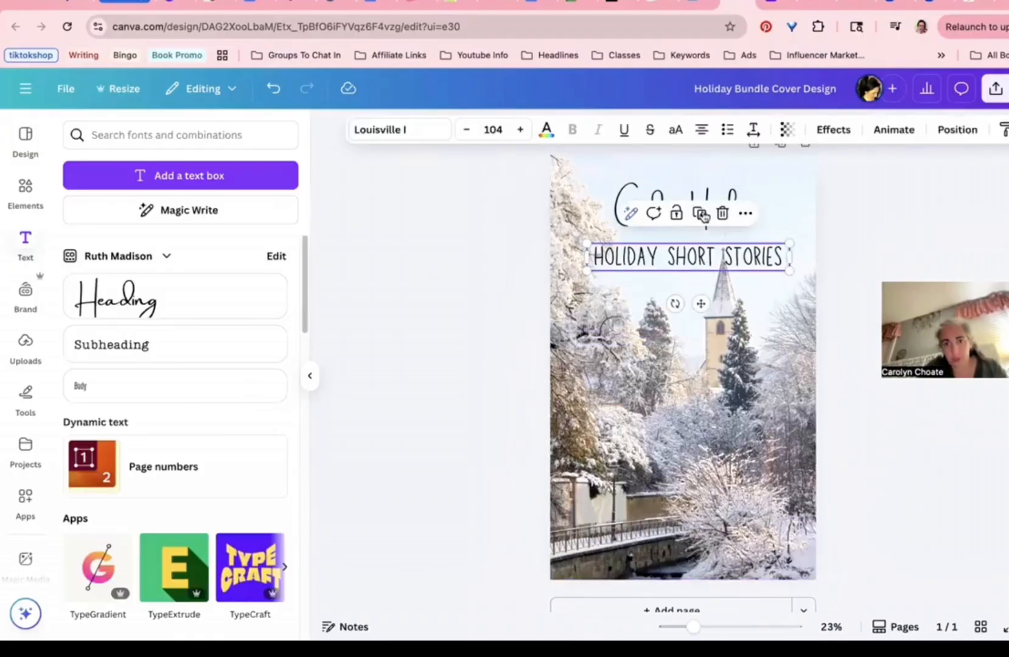
drag(703, 259, 681, 552)
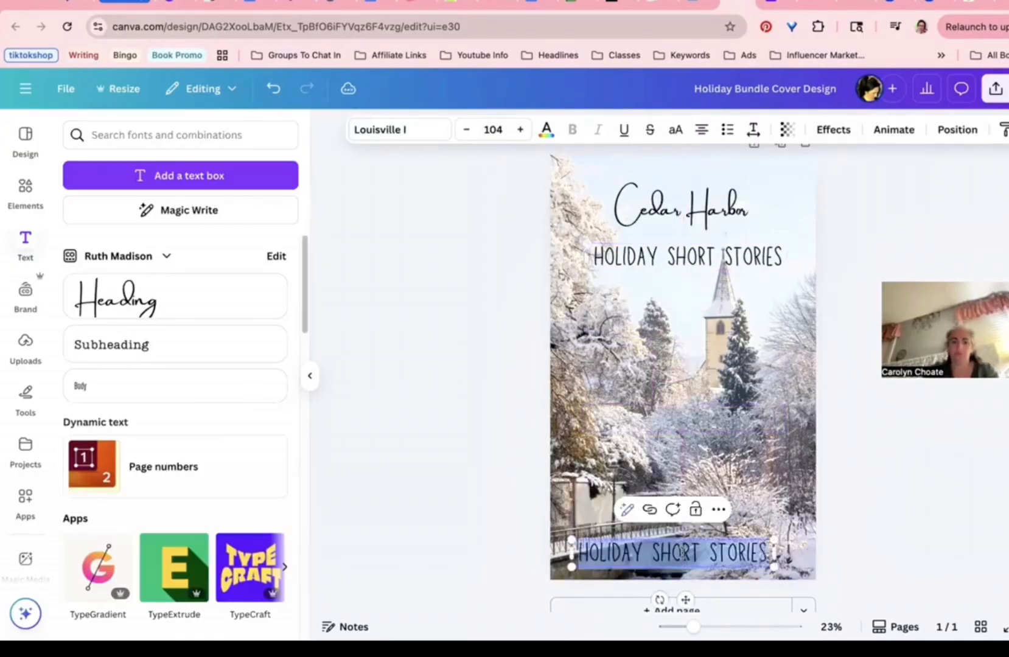
key(BackSpace)
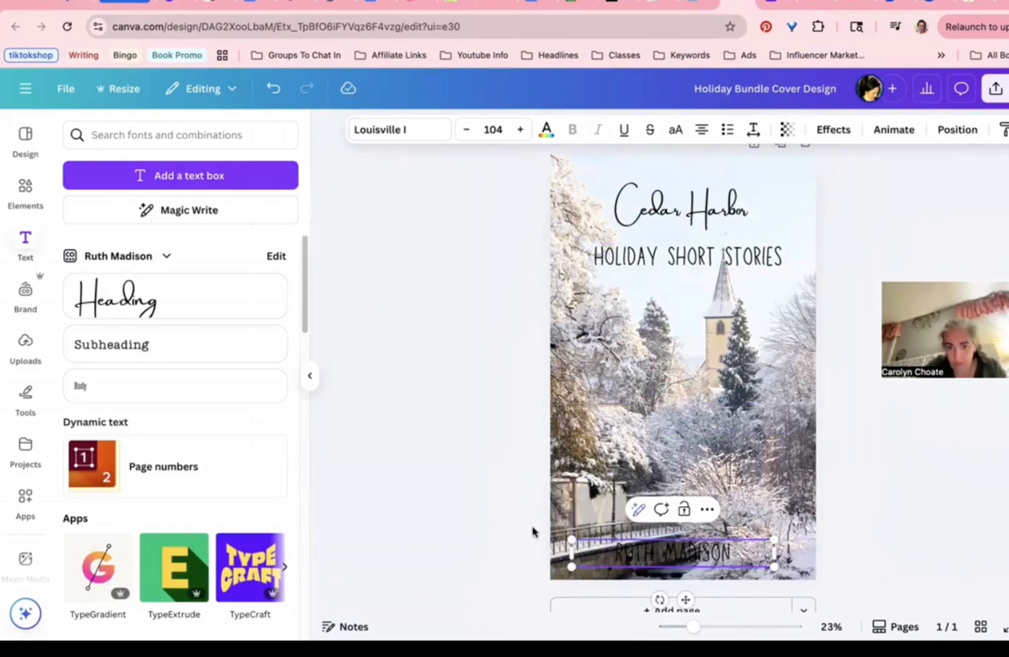
key(Escape)
drag(646, 537, 645, 546)
click(538, 432)
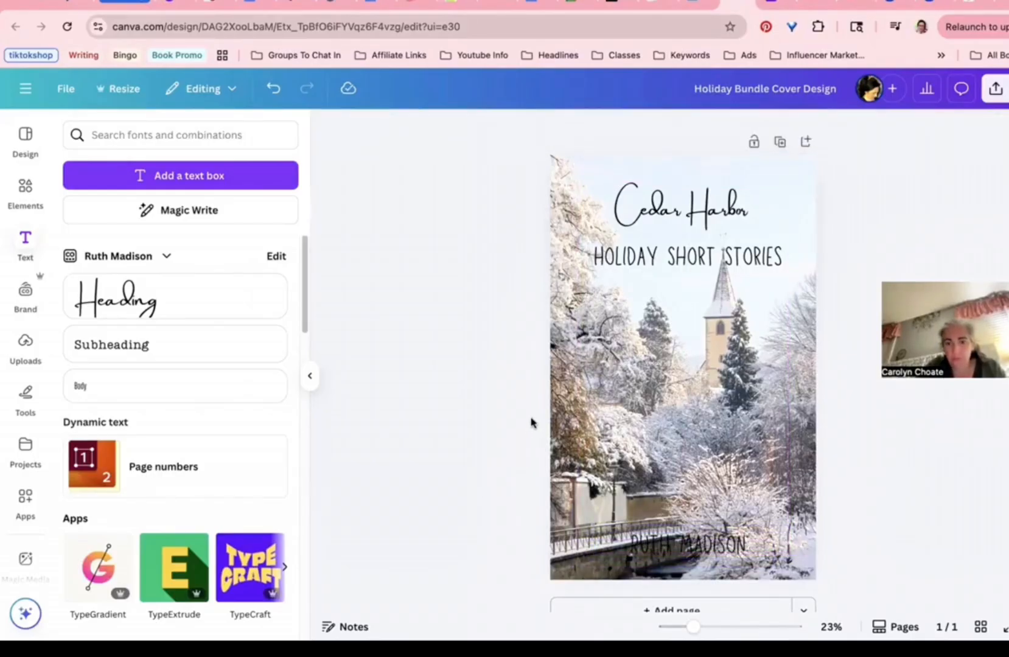
Step: Search 'mist' and stretch a mist photo across the bottom of the cover
click(25, 194)
click(183, 135)
text(mist)
key(Return)
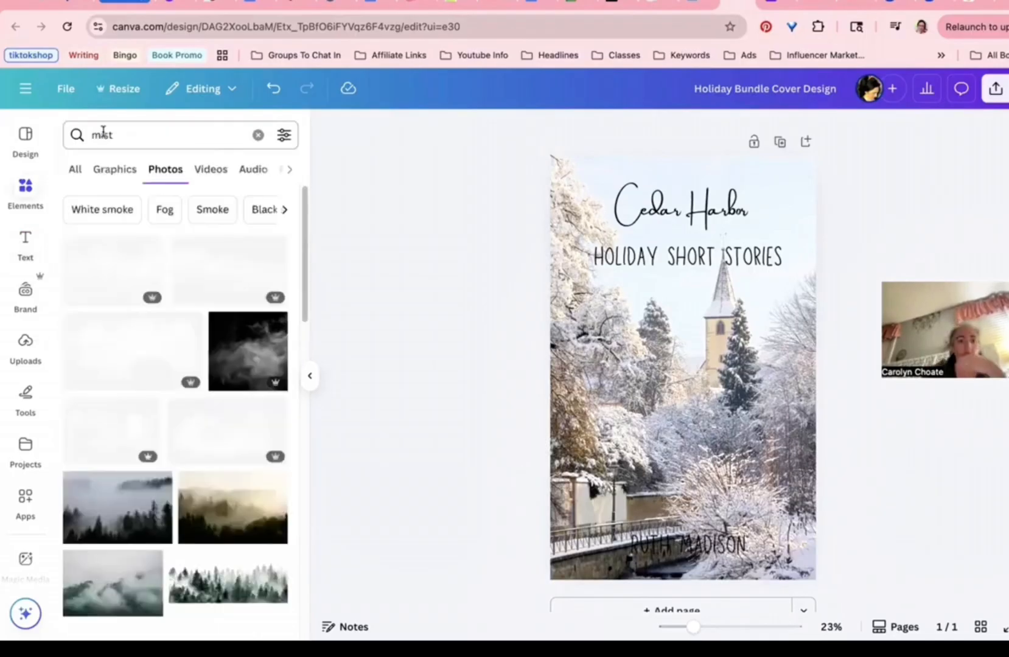
click(134, 351)
drag(747, 349, 695, 527)
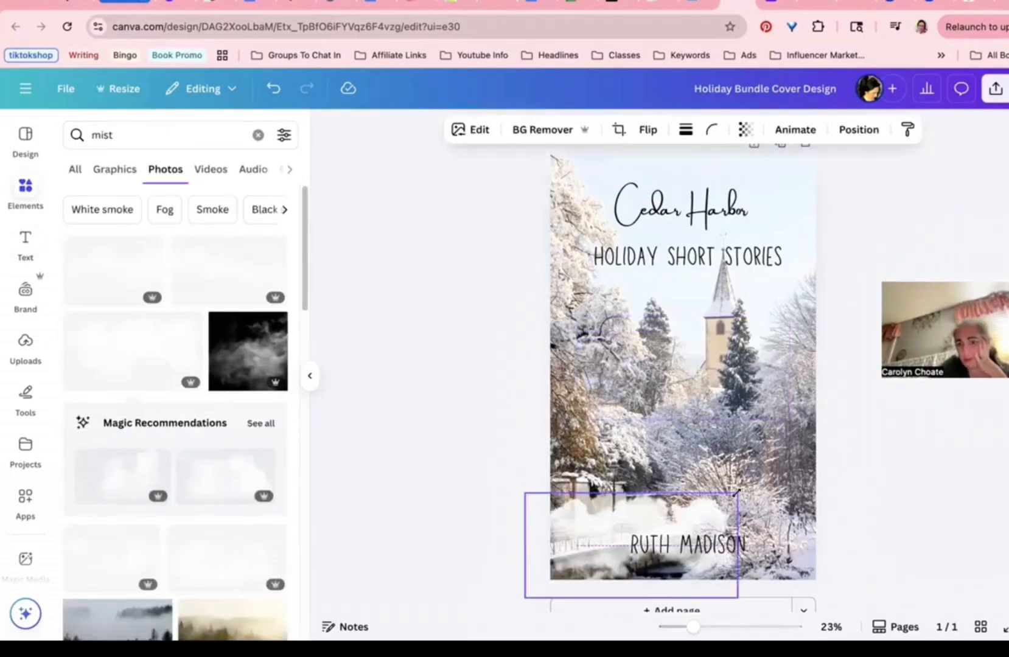
drag(737, 493, 940, 392)
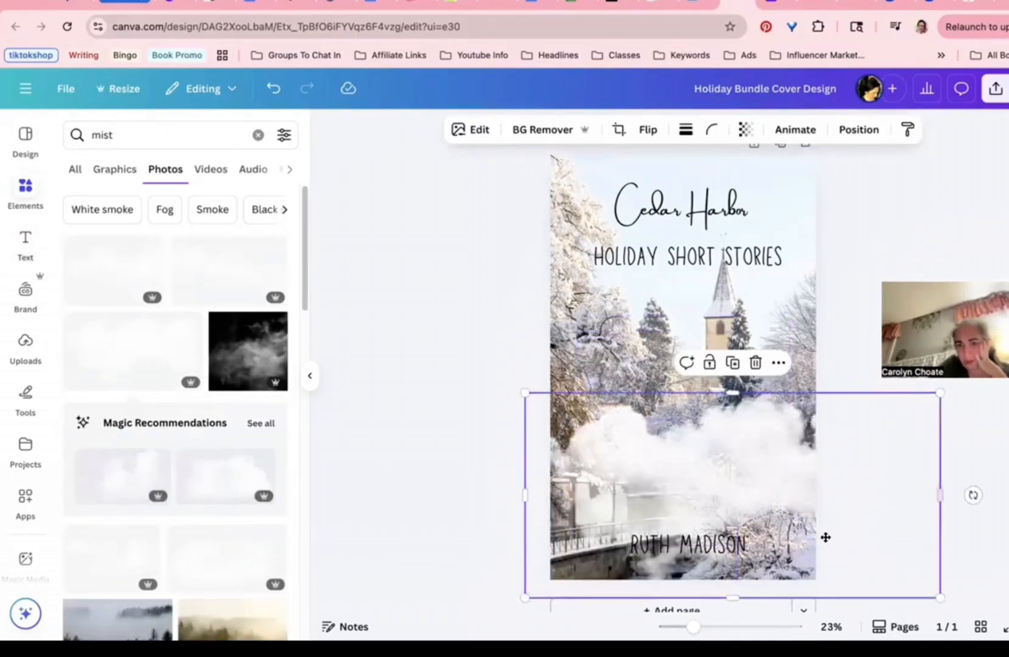
drag(825, 537, 838, 530)
click(493, 414)
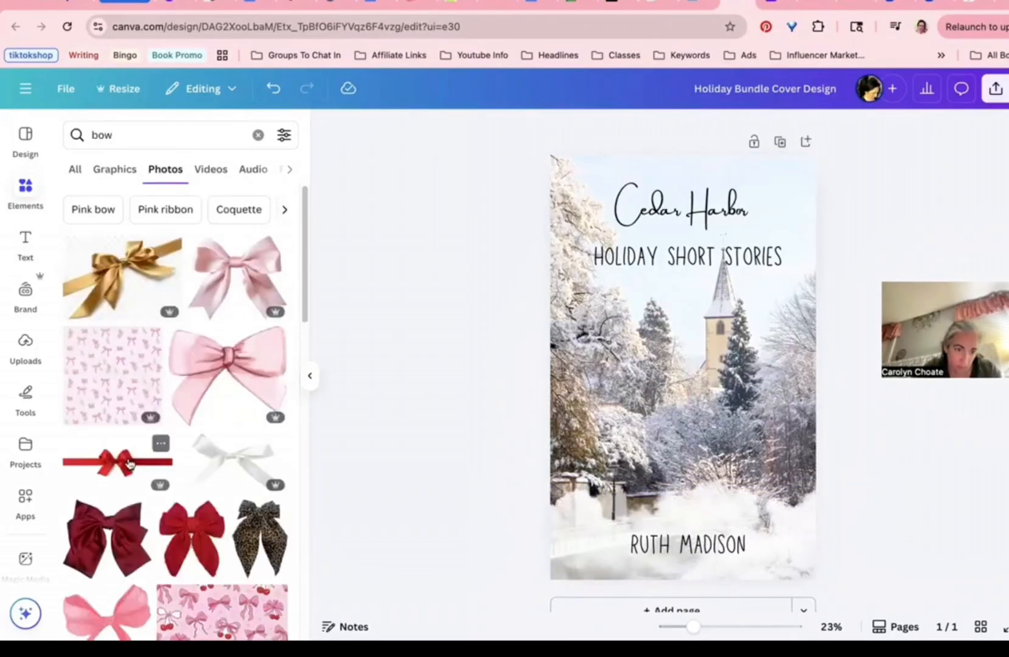
Step: Add a small white bow, resized and tilted at the subtitle's upper right
scroll(177, 425, down, 2)
drag(236, 228, 697, 362)
drag(741, 338, 767, 243)
drag(767, 301, 747, 299)
drag(803, 280, 774, 248)
drag(755, 226, 777, 248)
click(490, 266)
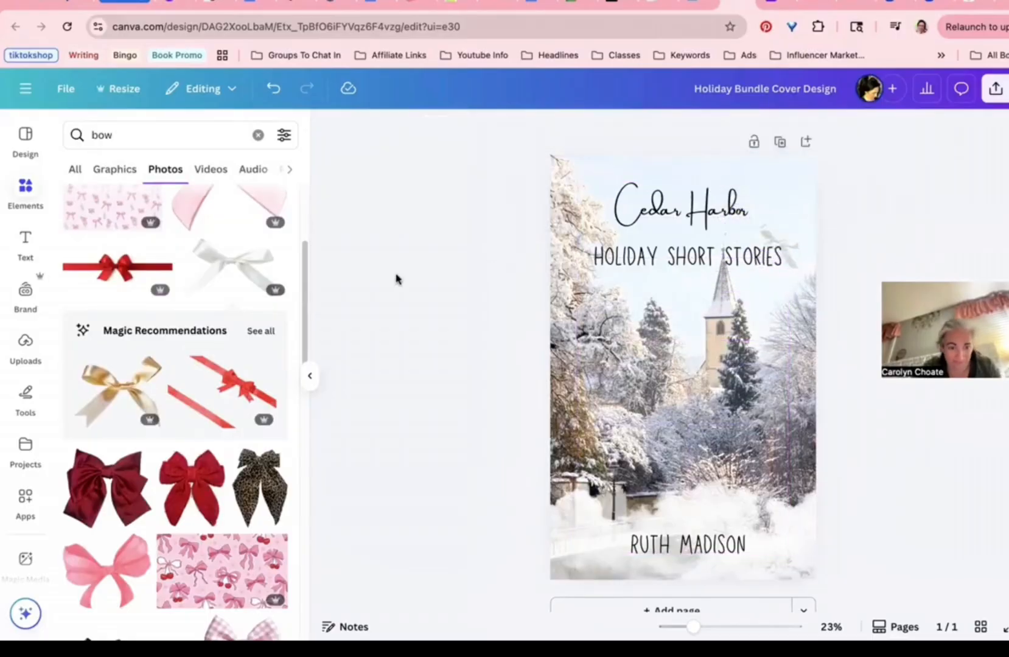
Step: Add an ornate invitation frame graphic over the story titles, shrink it and tilt it slightly
scroll(241, 326, down, 2)
click(107, 371)
drag(670, 311, 120, 324)
scroll(177, 396, down, 3)
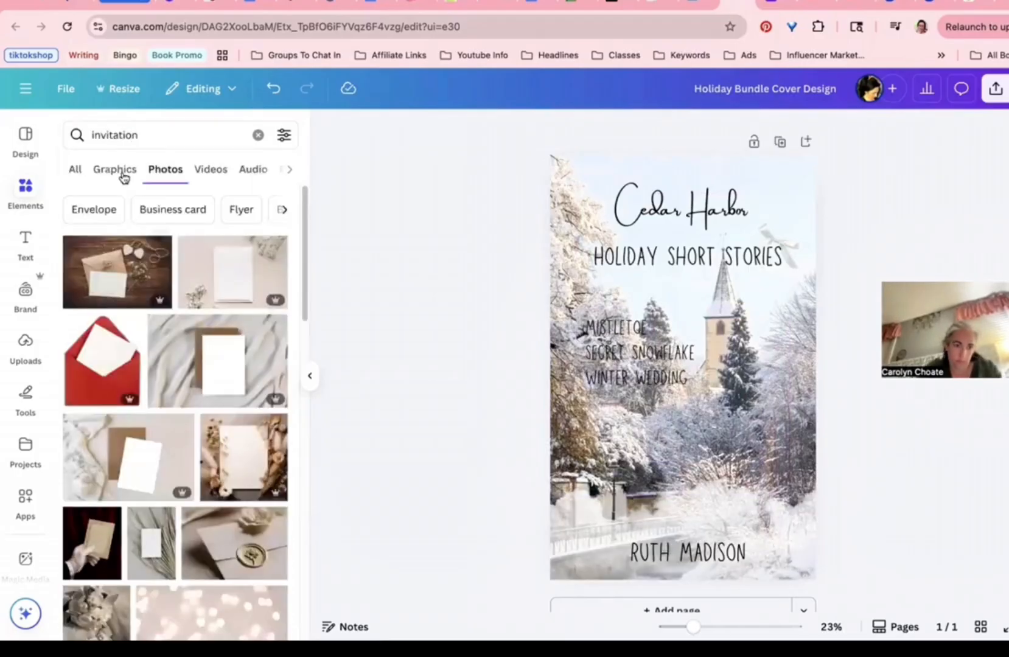
click(116, 170)
click(251, 426)
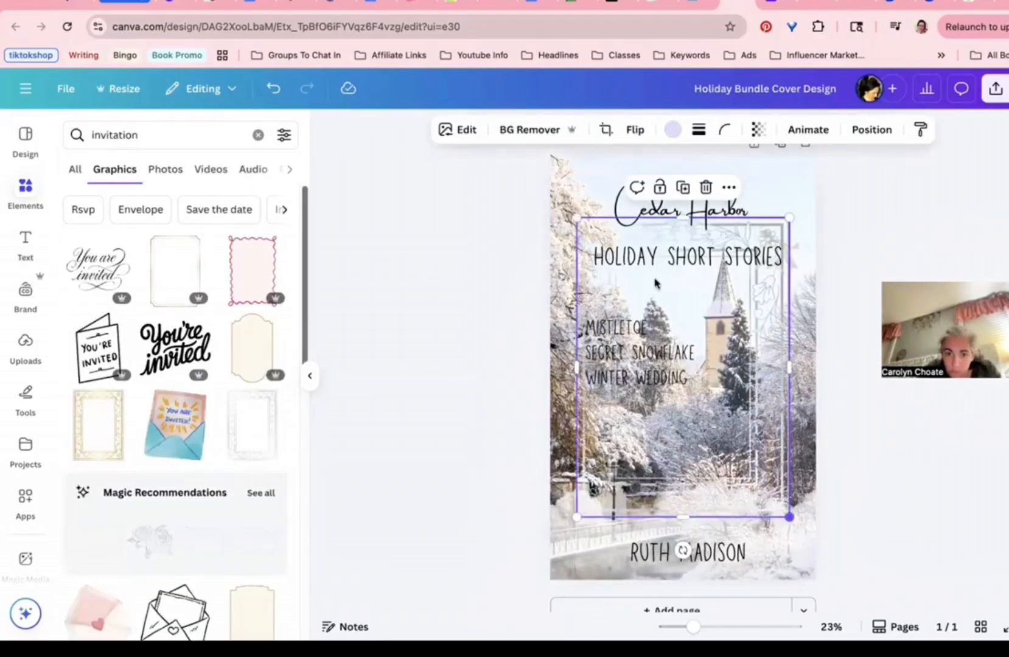
drag(789, 517, 694, 384)
drag(654, 280, 654, 333)
drag(643, 482, 658, 466)
key(super+z)
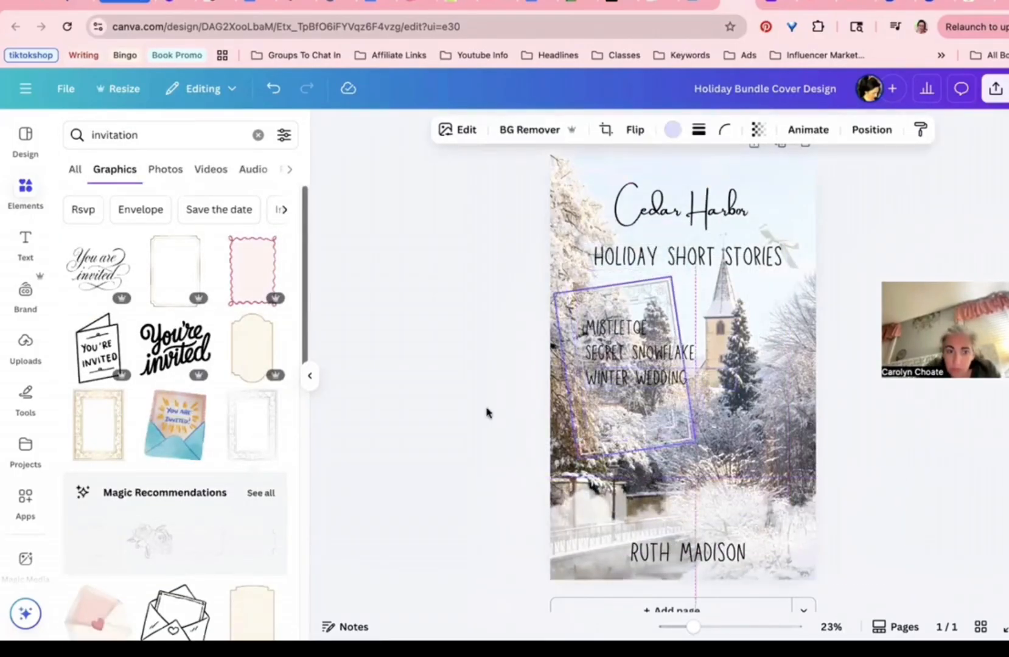
click(486, 411)
Step: Add a square, tilt and stretch it to fill the frame, make it white, and send it behind the titles
click(259, 135)
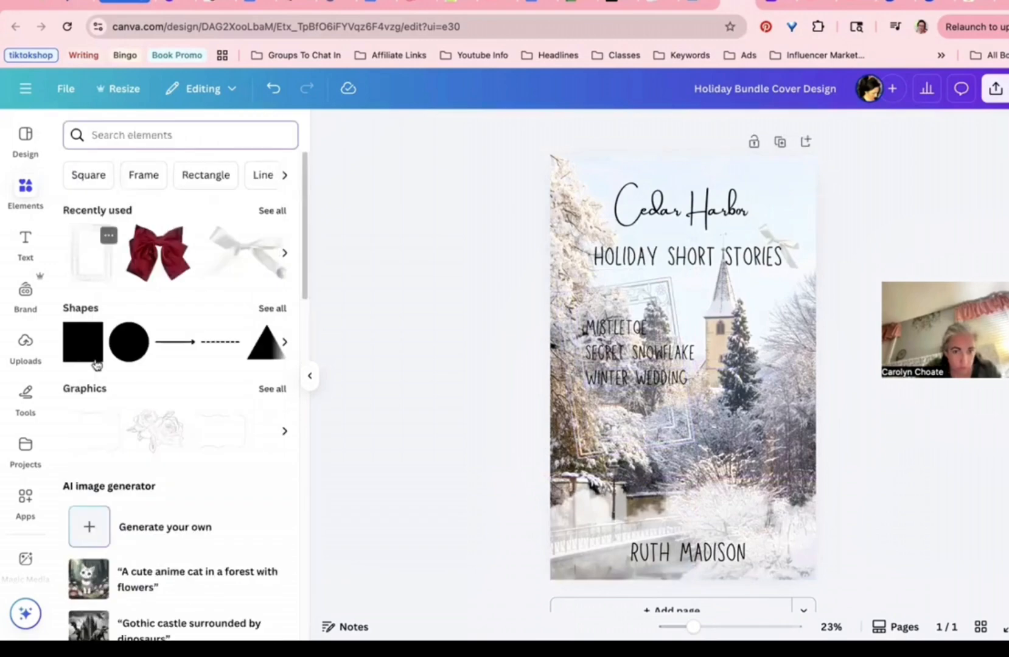
click(92, 353)
drag(682, 367, 599, 337)
drag(599, 409, 617, 453)
drag(593, 298, 591, 290)
drag(636, 353, 690, 368)
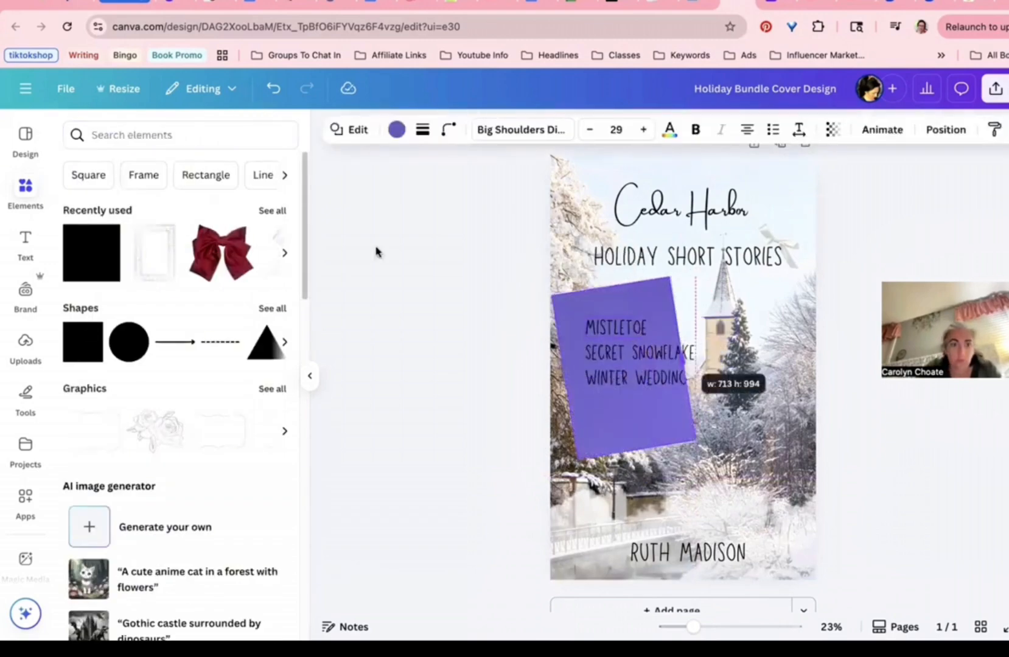
click(396, 129)
click(207, 232)
click(945, 129)
click(92, 205)
click(551, 342)
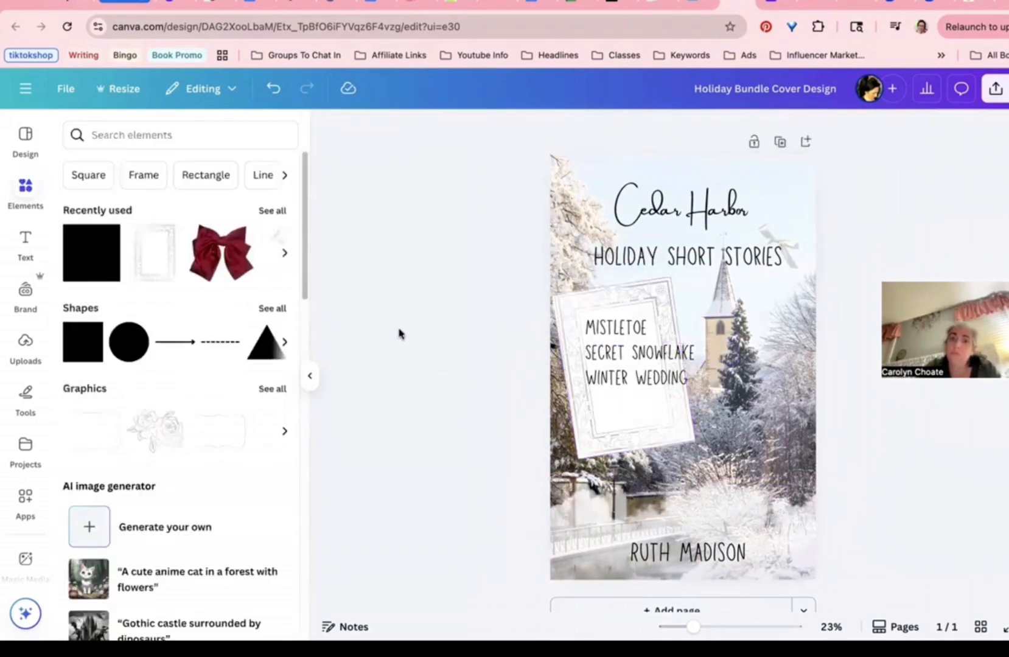
Step: Shift the frame and white panel left, aligning the panel with the frame edge
drag(572, 371, 551, 370)
drag(632, 428, 606, 428)
click(475, 450)
drag(693, 626, 736, 626)
drag(616, 519, 608, 519)
scroll(608, 518, down, 2)
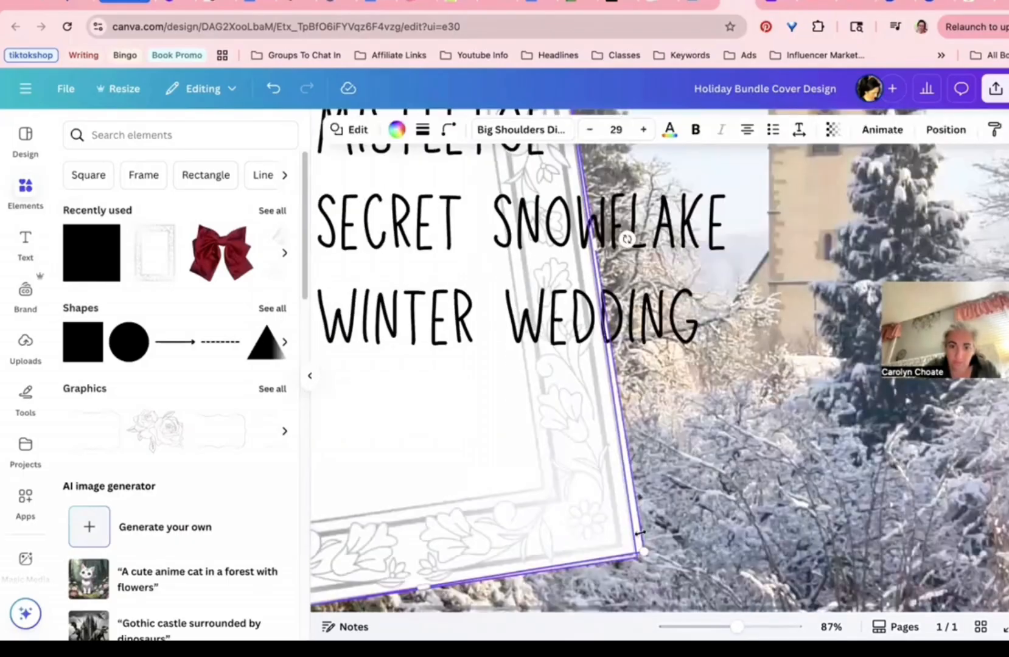
Step: Rotate the three story titles to match the frame's tilt, shrink them and fit them inside
drag(737, 627, 693, 626)
click(657, 396)
shift+click(651, 373)
shift+click(632, 350)
drag(661, 440, 671, 439)
drag(738, 415, 648, 401)
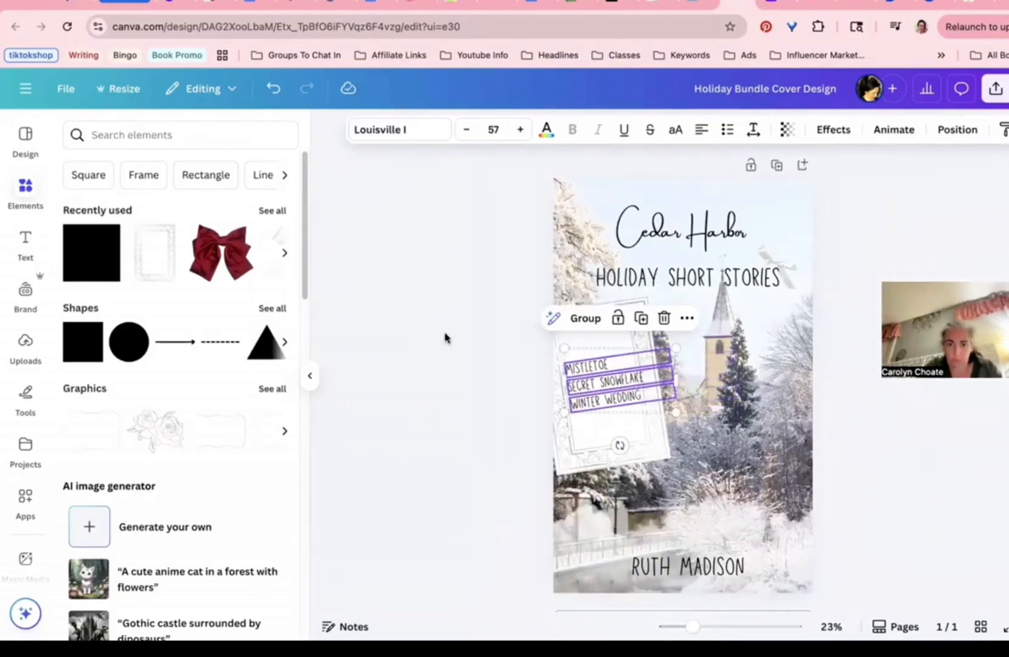
Step: Try Antic, Ovo and Tallow Regular on the titles, then settle on Trochut
click(399, 129)
click(286, 233)
click(262, 233)
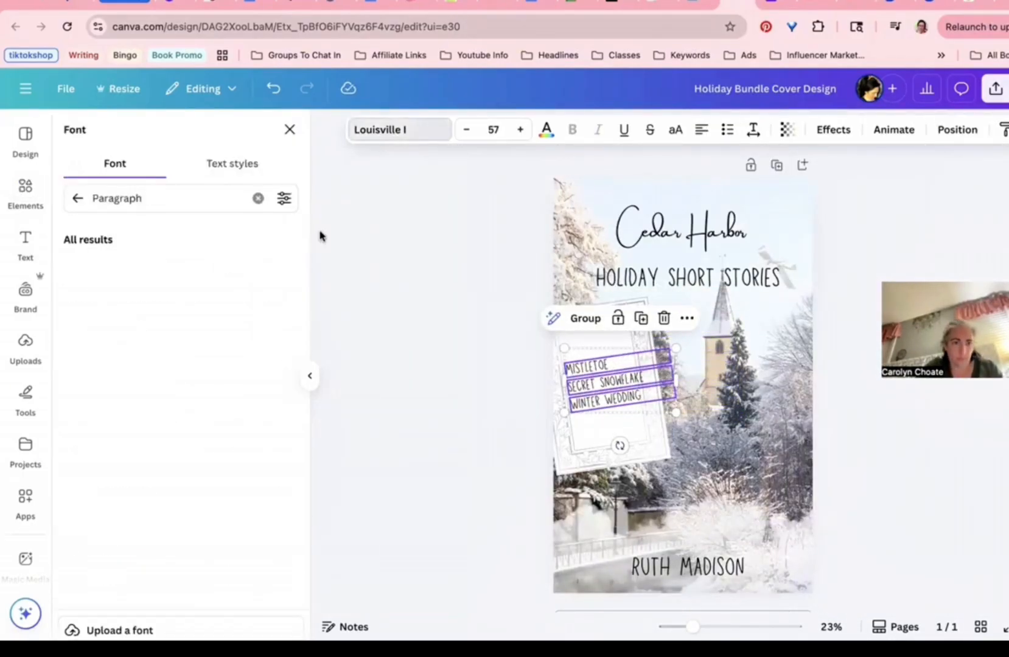
click(109, 354)
click(100, 382)
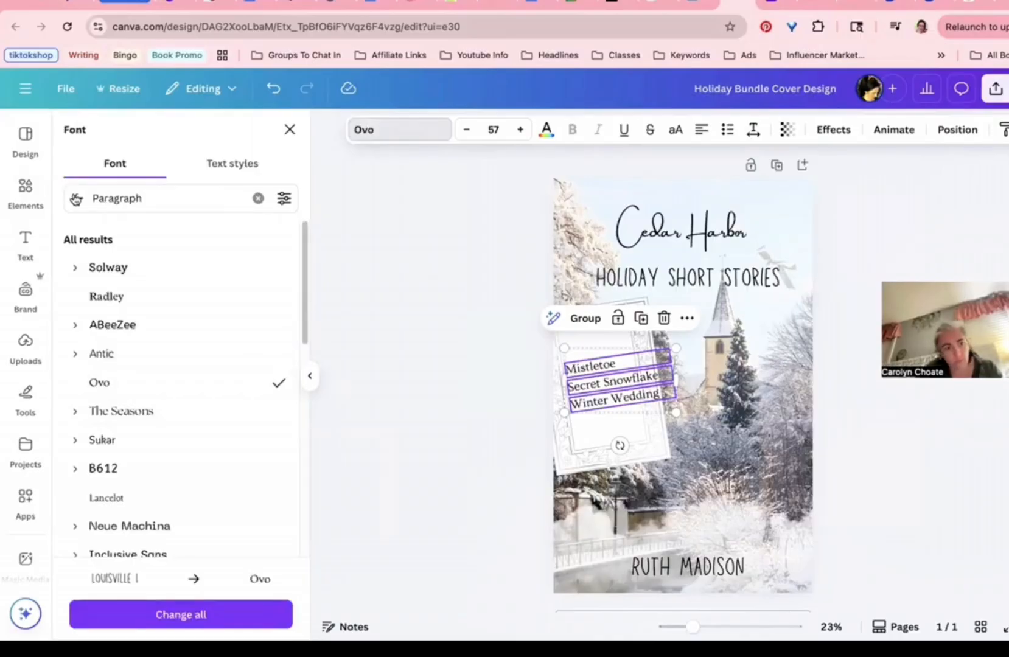
click(69, 194)
click(106, 232)
scroll(140, 335, down, 5)
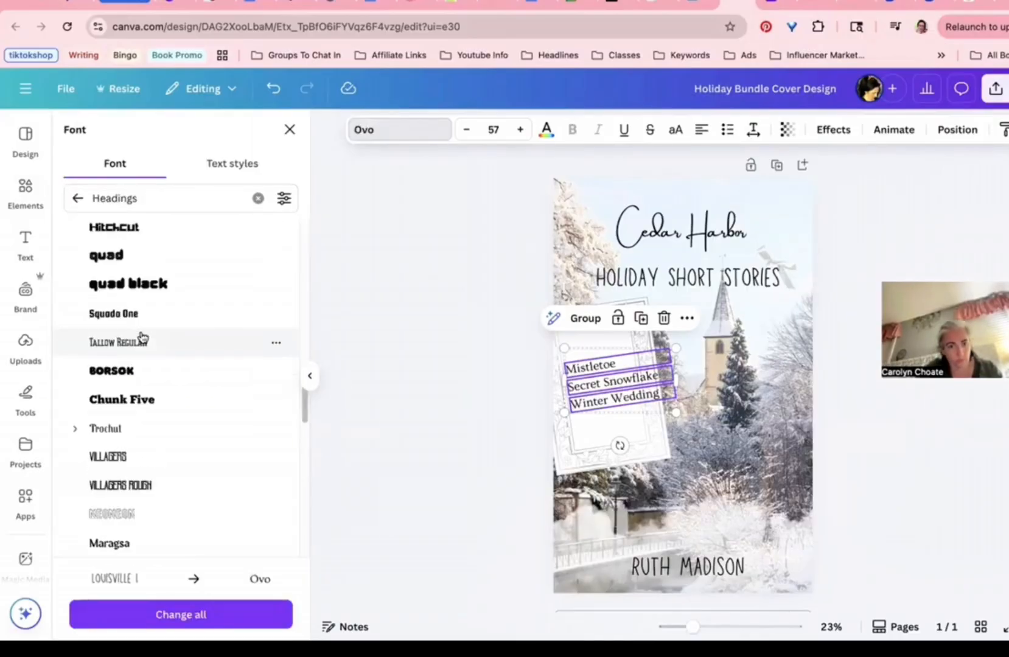
click(141, 339)
click(106, 428)
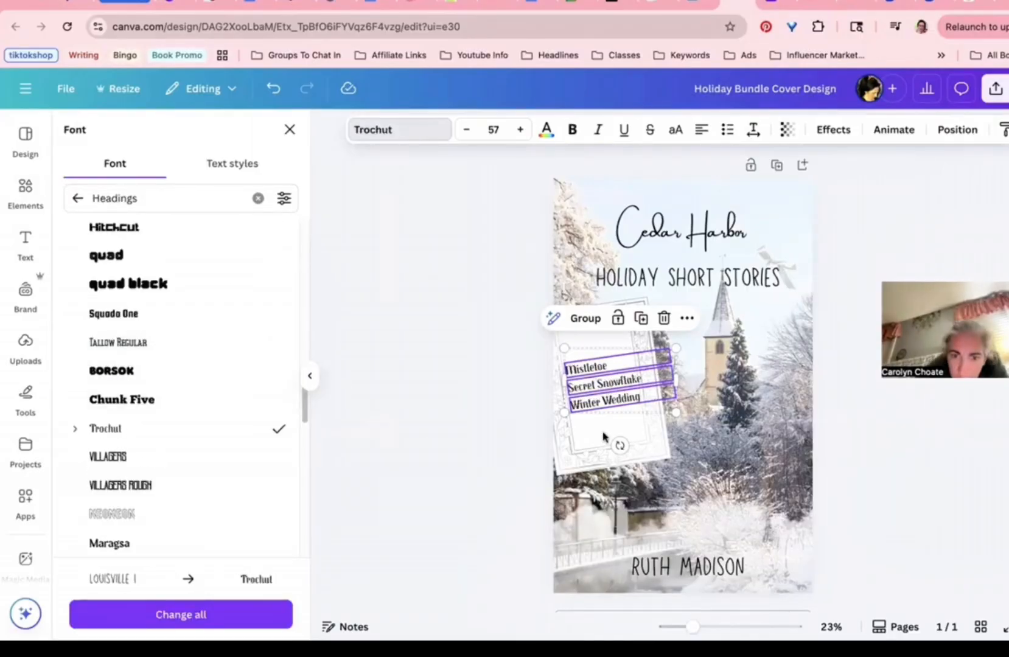
Step: Spread the titles apart, moving Winter Wedding lower and Mistletoe higher in the frame
key(Escape)
drag(605, 406, 607, 419)
mouse_move(592, 369)
mouse_down()
mouse_move(588, 349)
mouse_move(593, 374)
mouse_up()
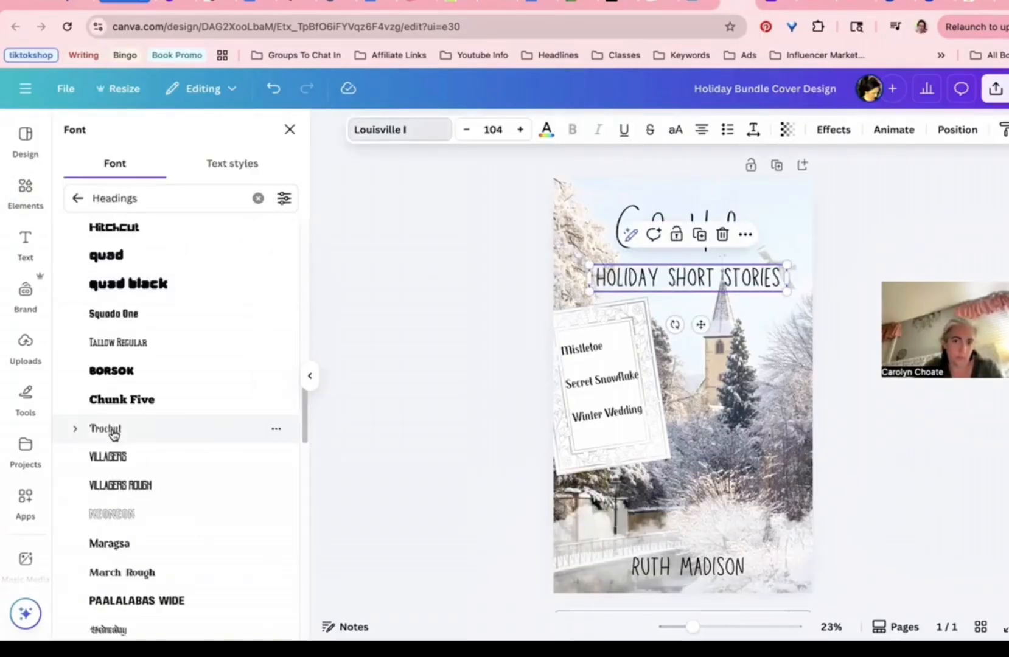
Step: Try Trochut and uppercase on the subtitle, then switch its font to March Rough
click(106, 429)
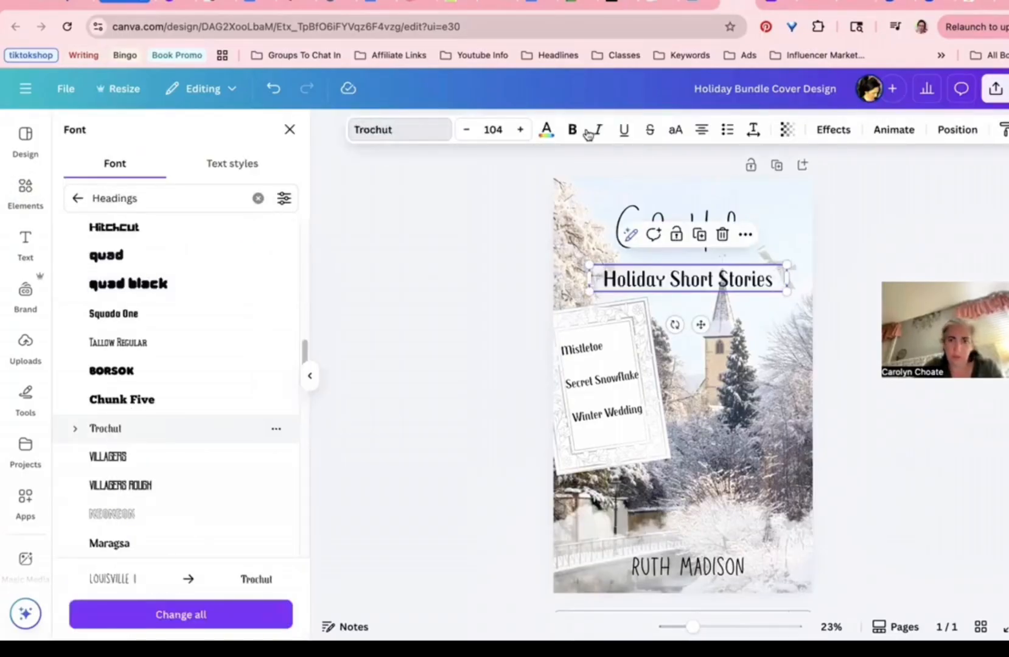
click(671, 131)
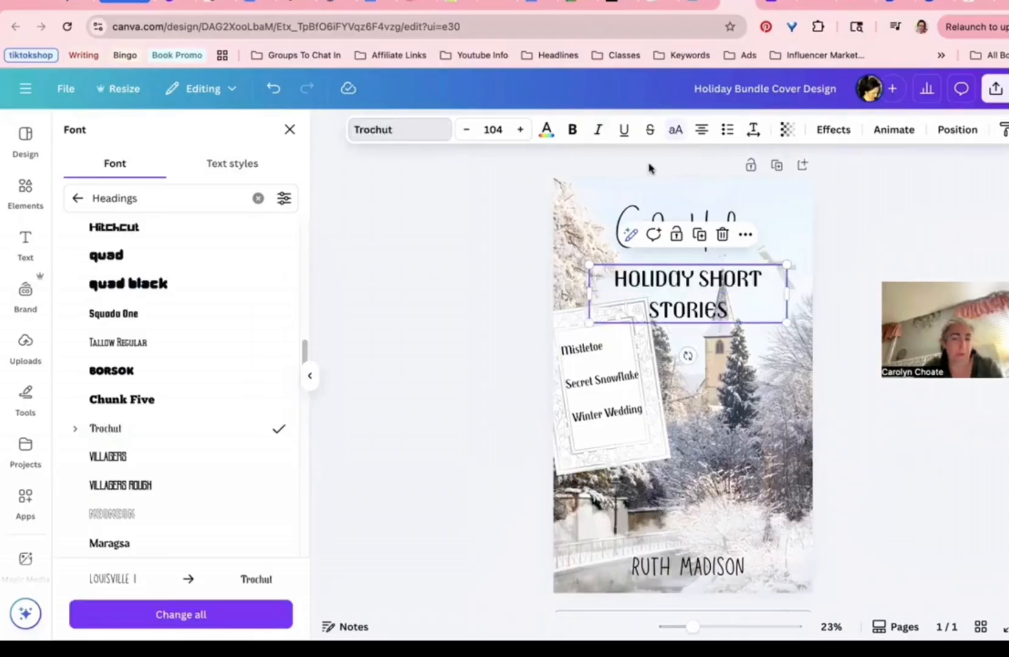
key(ctrl+z)
scroll(223, 458, down, 3)
click(121, 430)
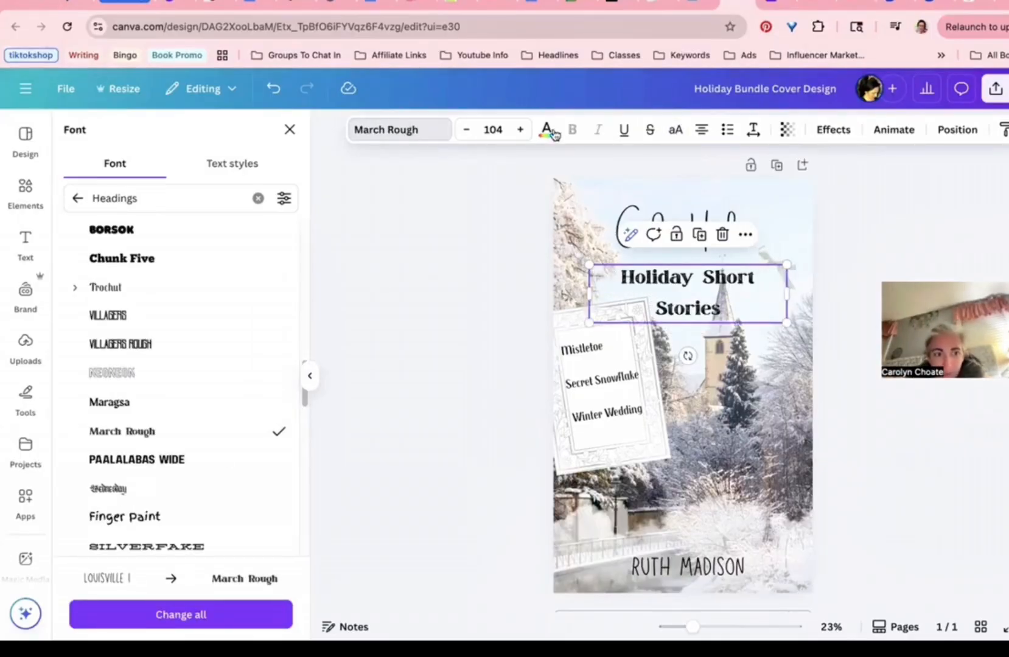
Step: Colour the subtitle dark green, widen it to one line and tighten its letter spacing
click(546, 129)
click(186, 503)
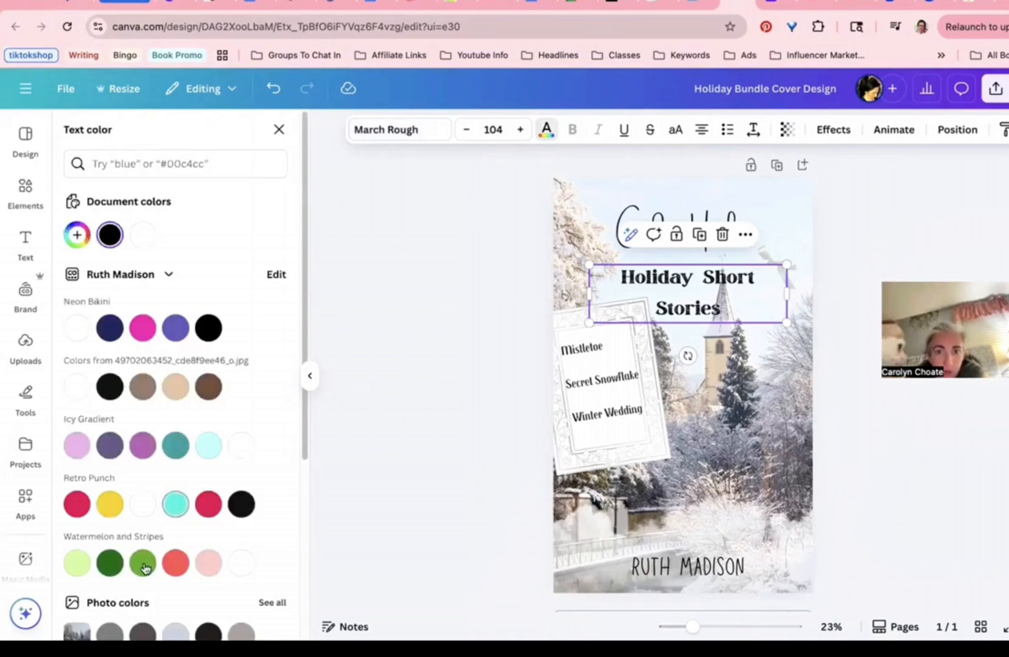
click(143, 566)
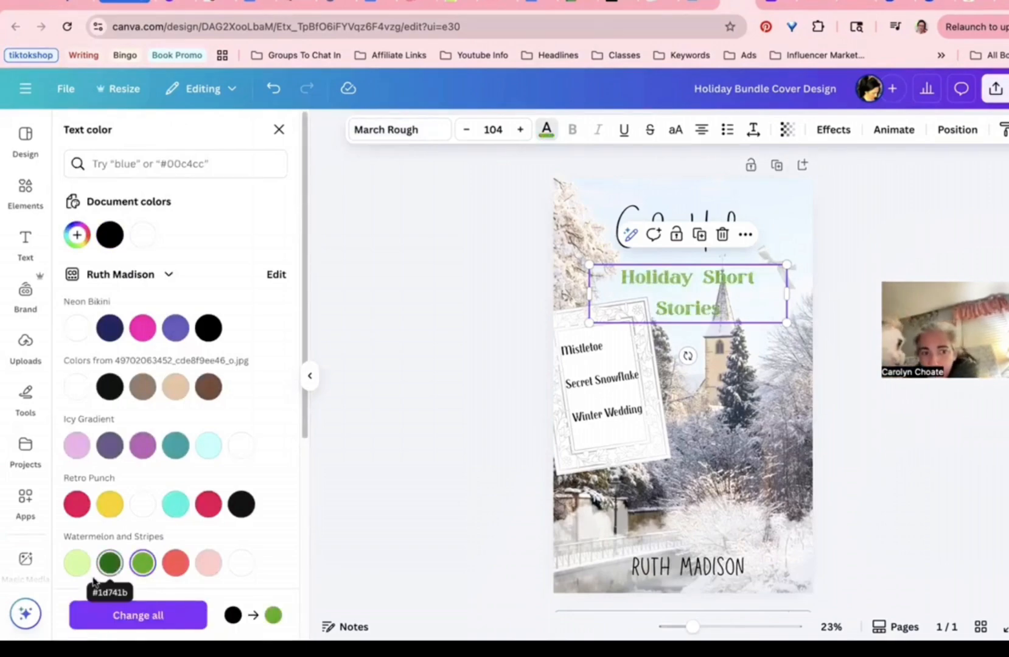
click(111, 566)
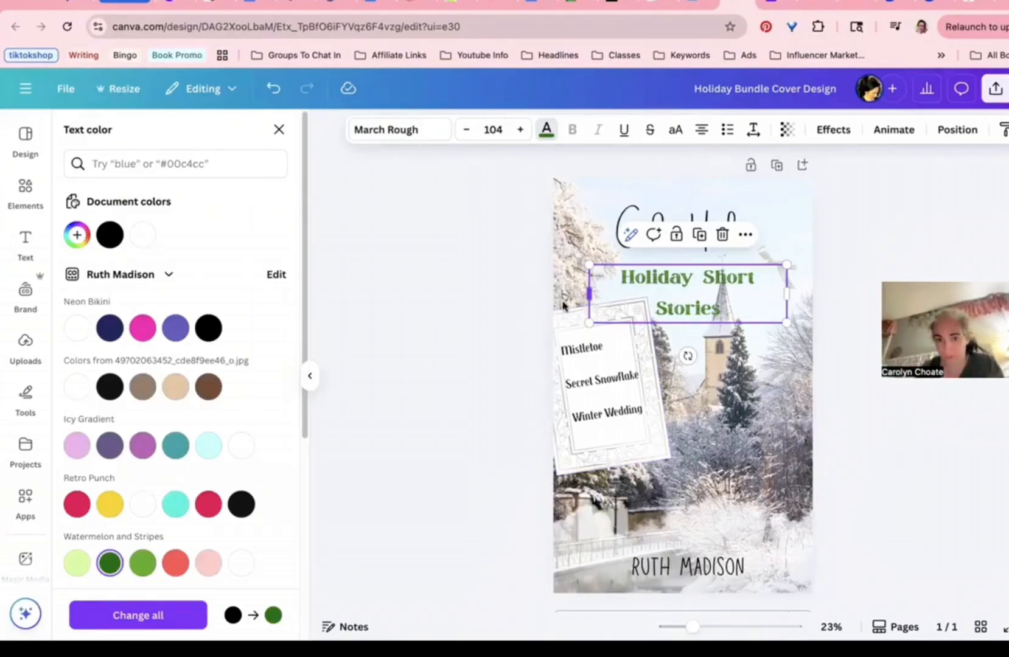
drag(585, 298, 560, 287)
click(753, 129)
drag(700, 200, 688, 194)
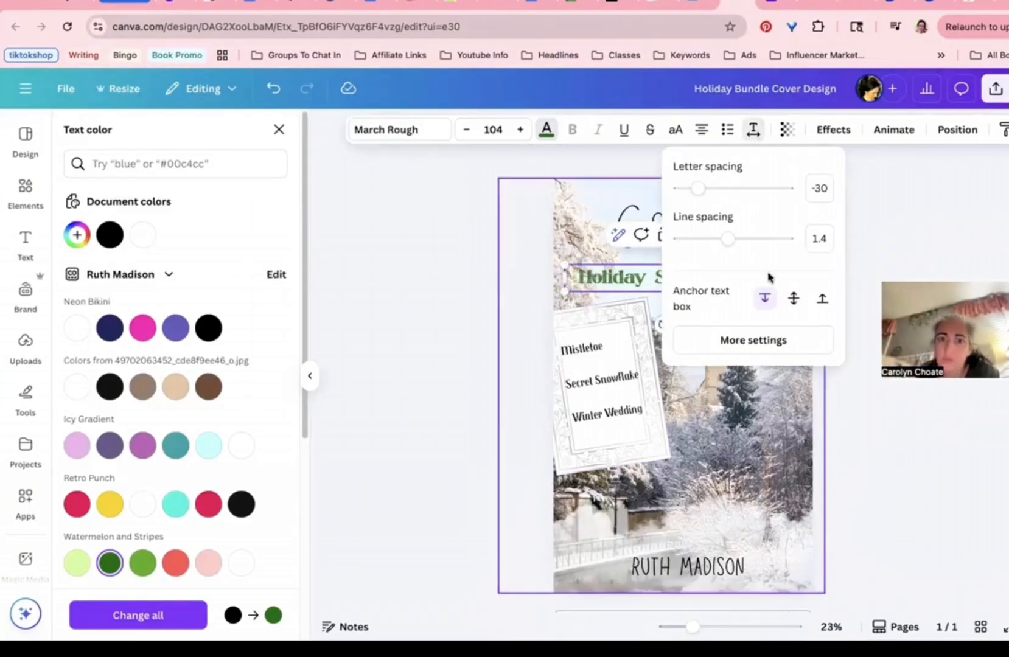
click(502, 327)
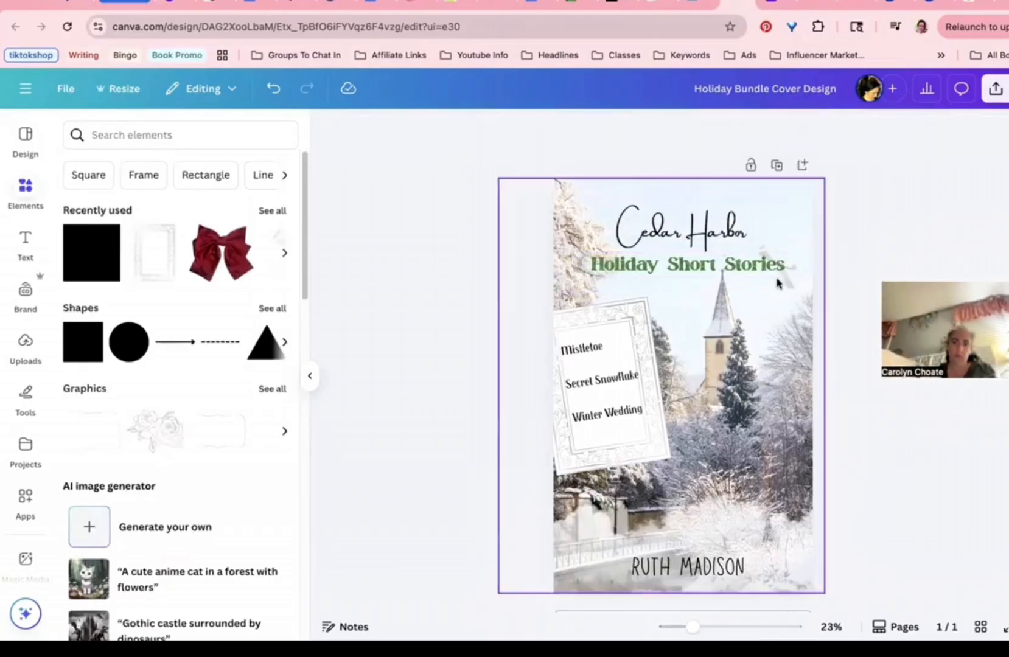
Step: Select the subtitle, then the background photo, then the tilted frame holding the story list
click(785, 262)
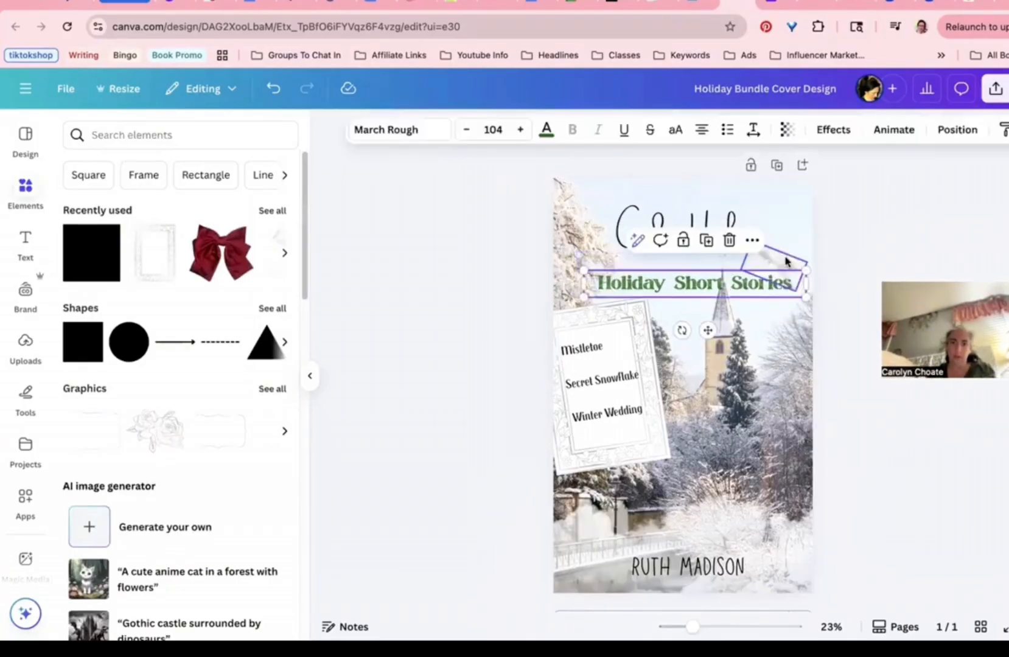
click(619, 319)
click(600, 334)
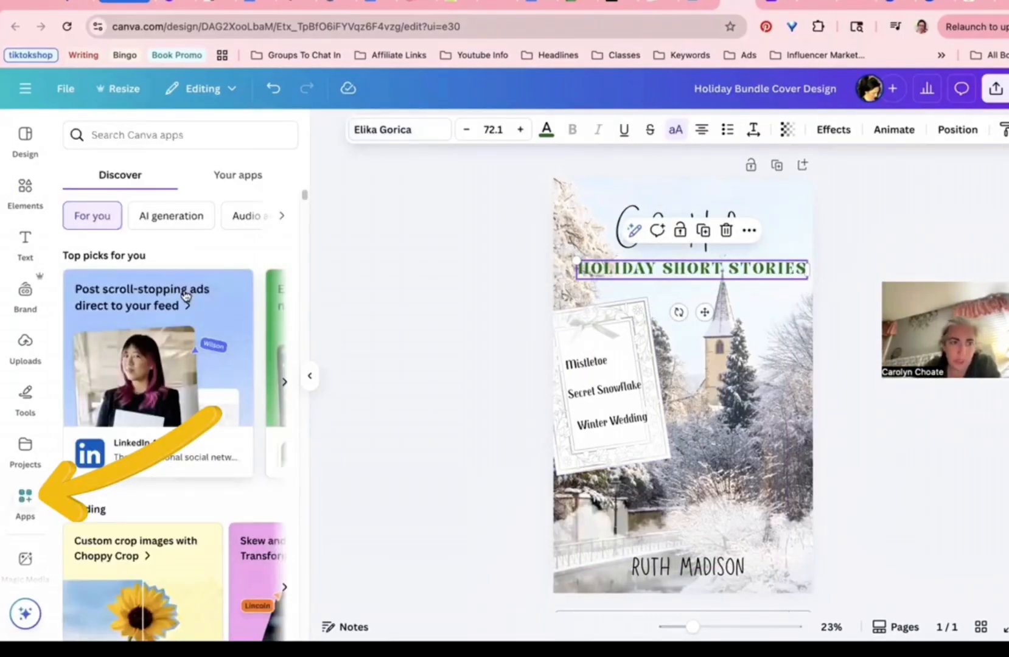
Step: Launch the TypeGradient app from Your apps and set the first gradient stop to dark green
click(239, 173)
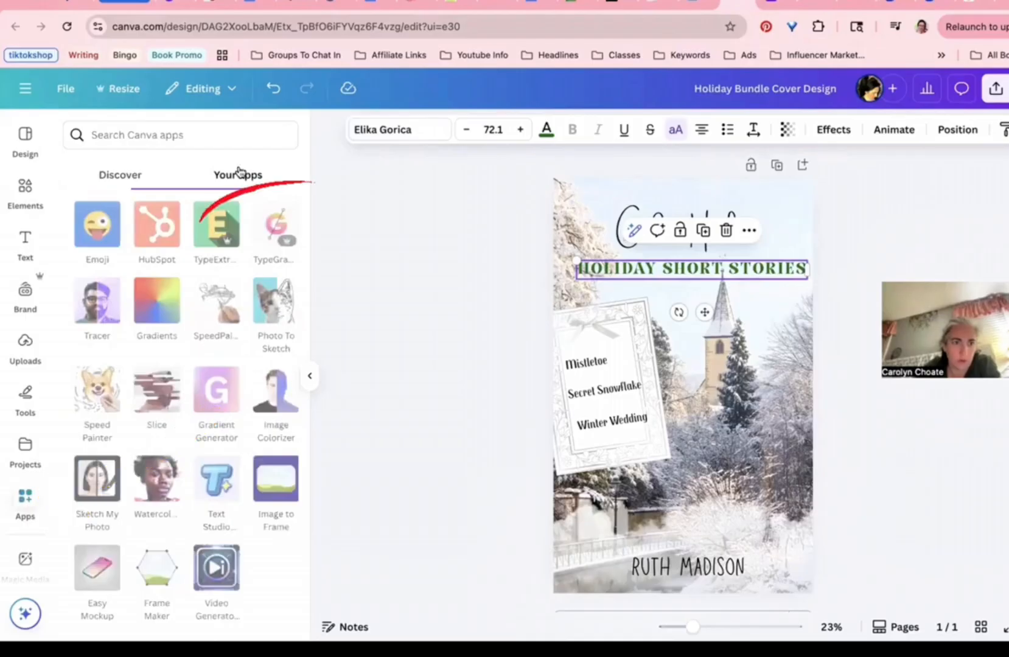
mouse_move(264, 225)
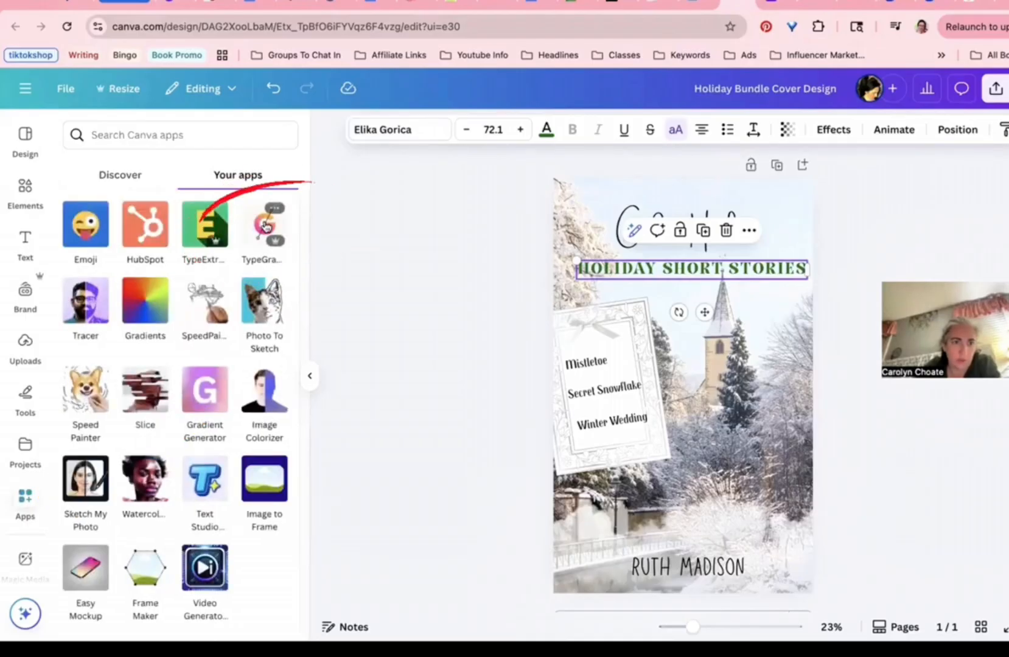
click(265, 225)
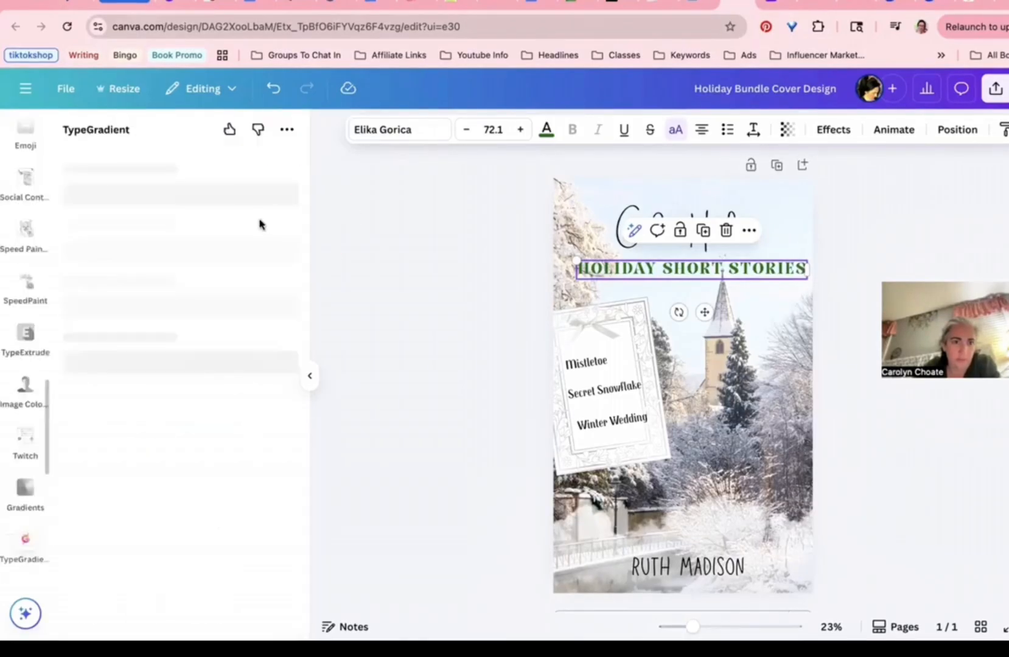
click(241, 493)
click(308, 295)
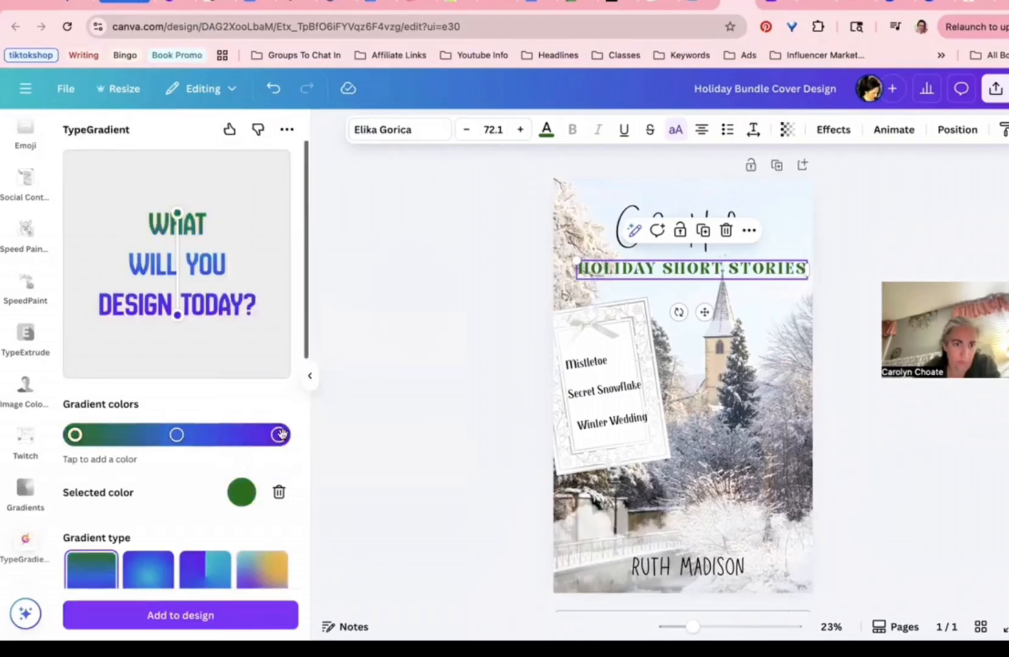
Step: Set the last gradient stop to green #6CEF26 and the middle stop to #438F34
click(278, 434)
click(242, 492)
click(250, 294)
click(307, 418)
click(176, 434)
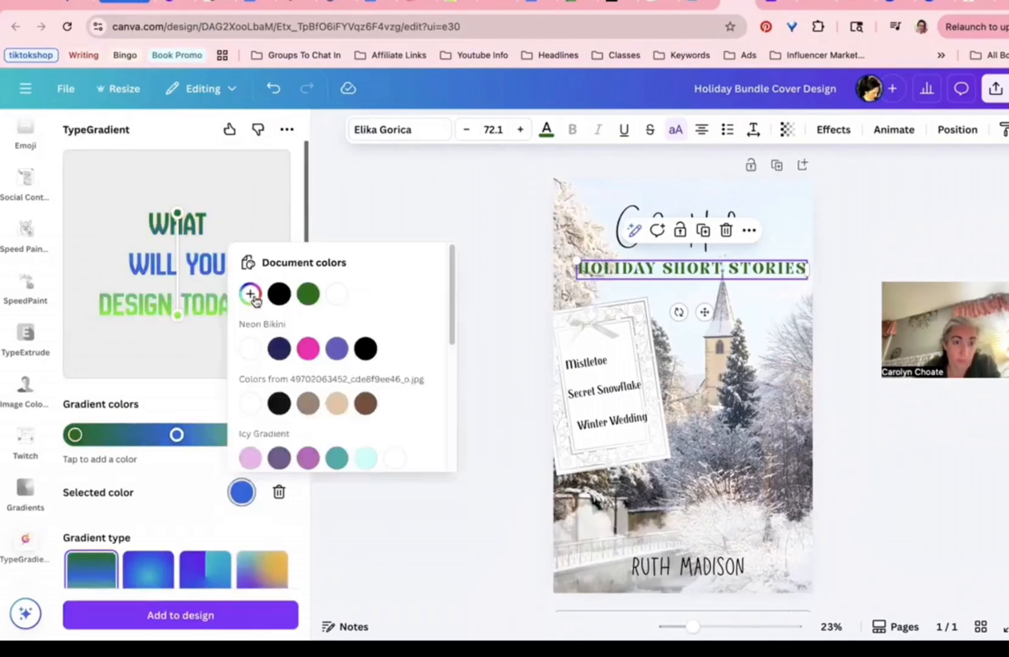
click(250, 294)
click(313, 417)
click(377, 358)
click(172, 463)
Step: Replace the sample gradient text with 'holiday short stories'
scroll(172, 462, down, 4)
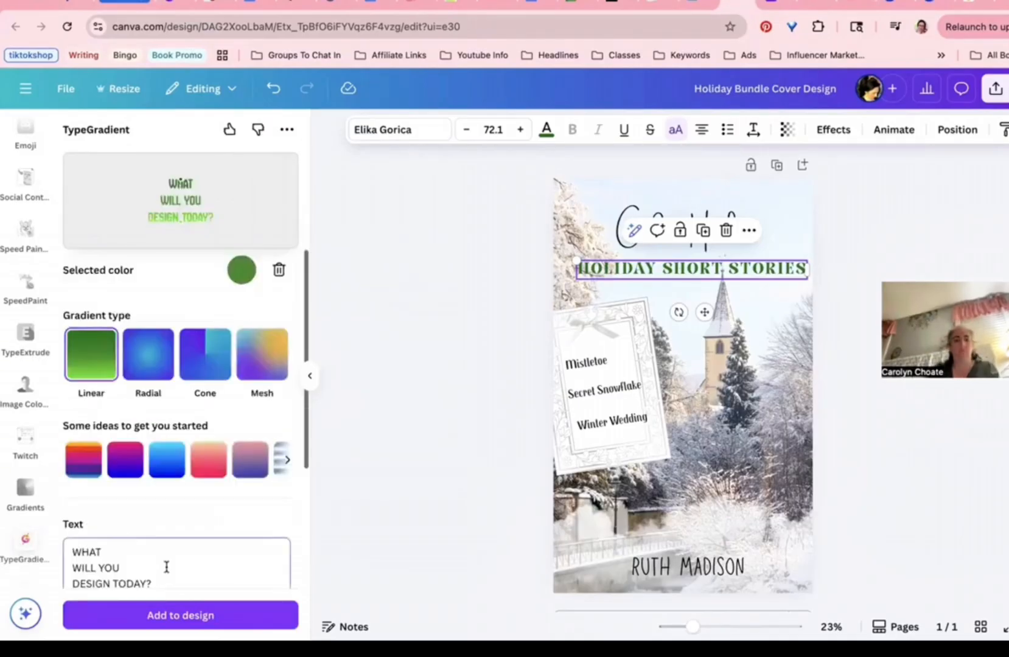
click(164, 565)
key(ctrl+a)
key(BackSpace)
text(holiday short stories)
Step: Browse the font list, change the gradient's direction and adjust the text's letter spacing
scroll(164, 565, down, 3)
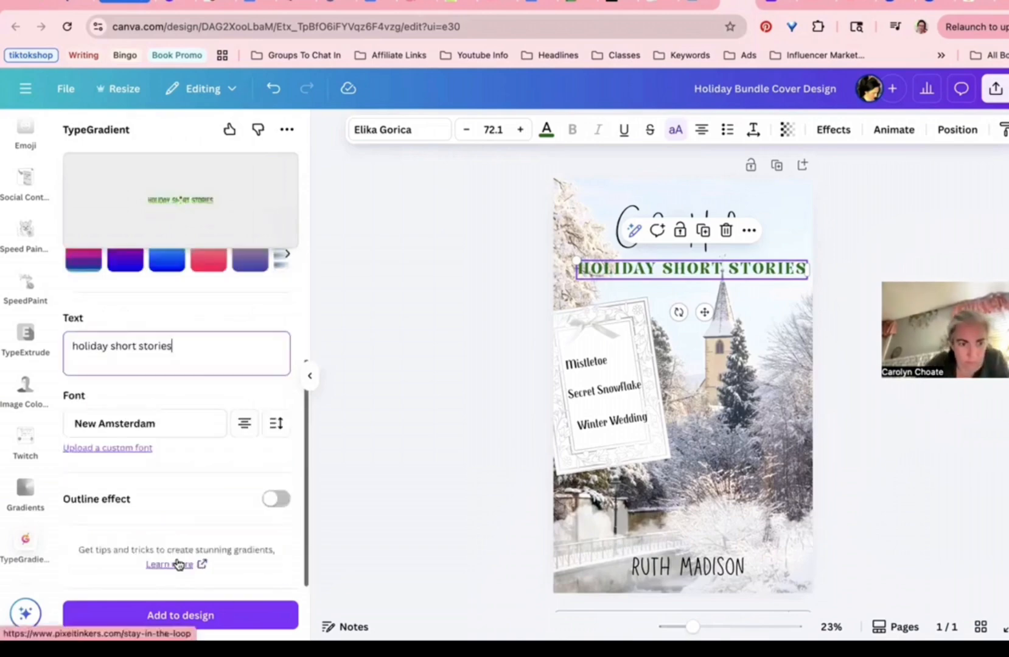
click(162, 425)
scroll(111, 466, down, 8)
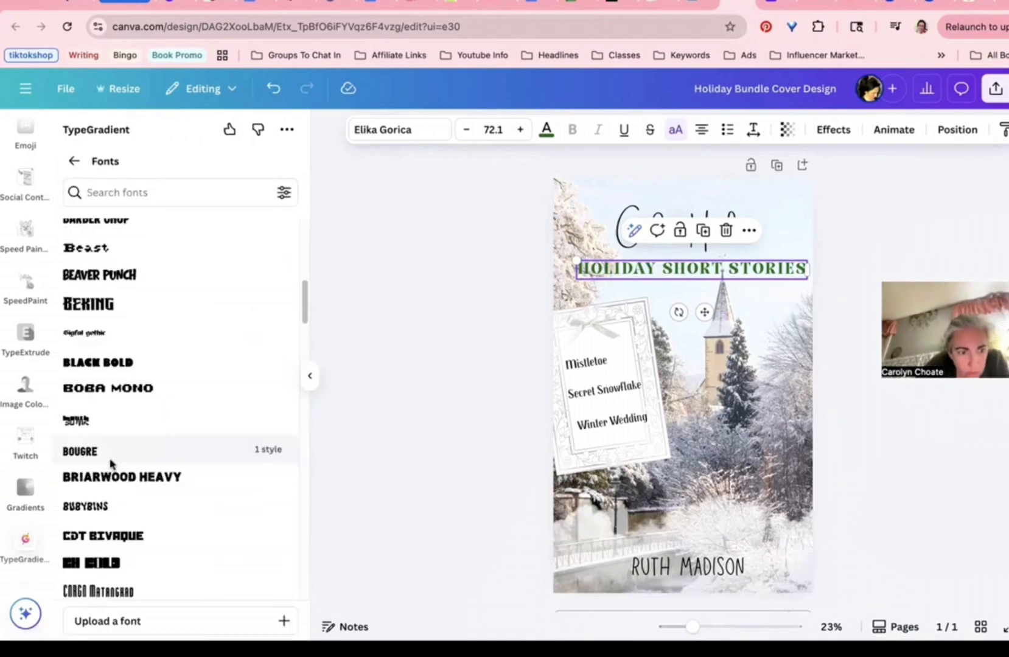
scroll(111, 466, up, 8)
click(75, 161)
scroll(207, 453, up, 6)
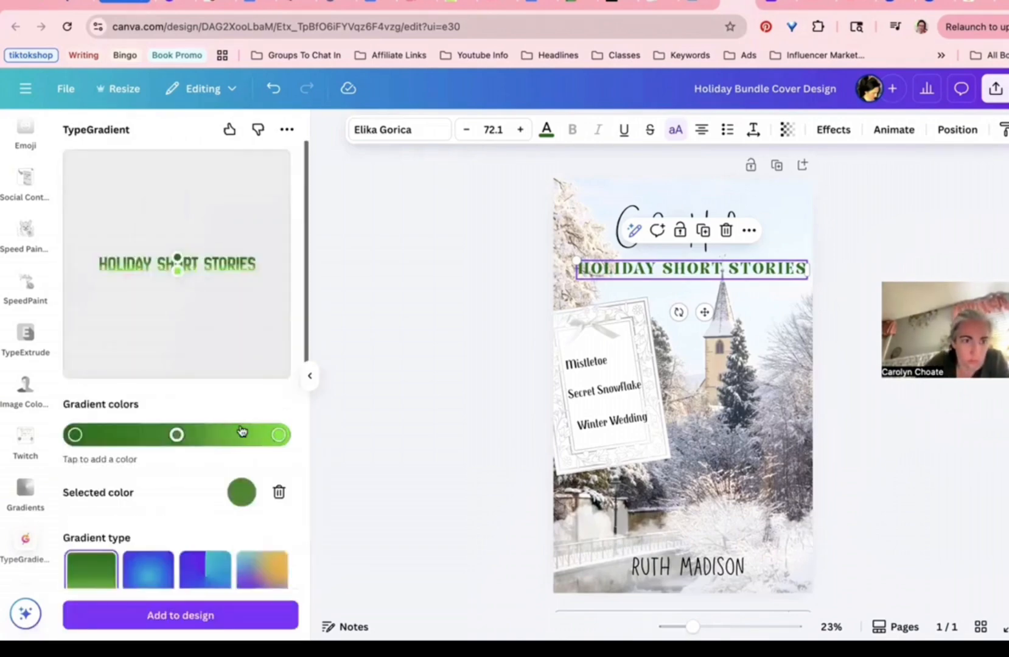
drag(196, 266, 176, 248)
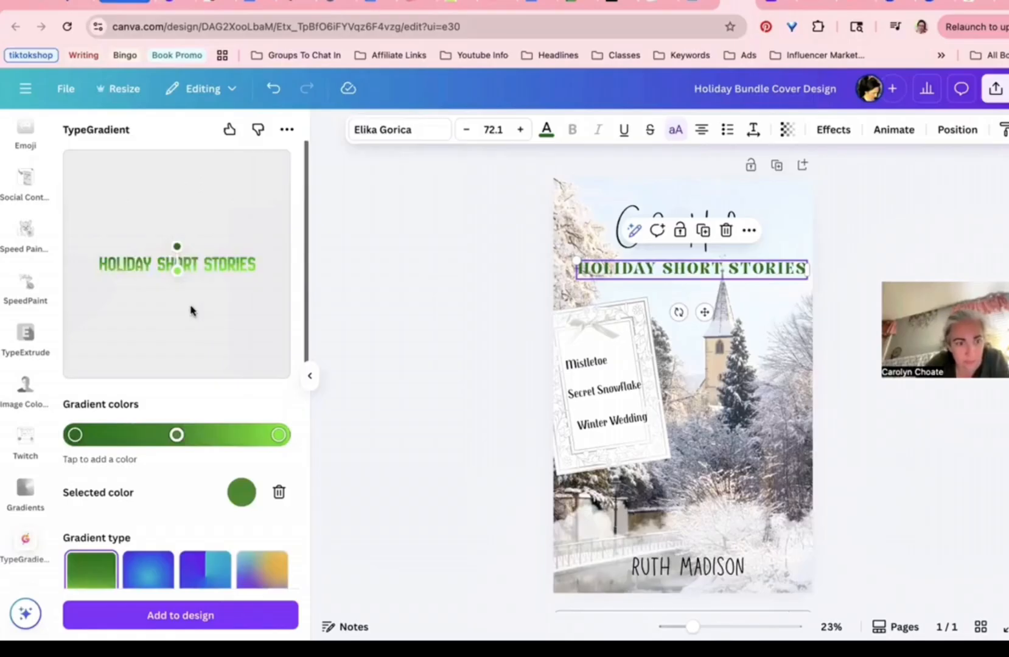
scroll(189, 312, down, 7)
click(274, 421)
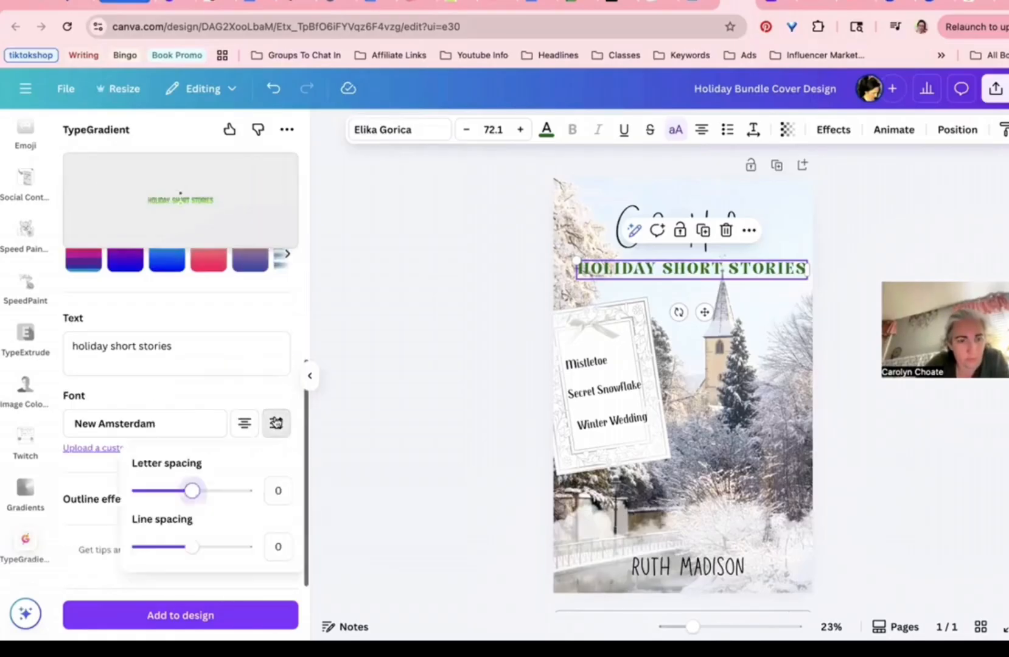
scroll(175, 493, up, 4)
scroll(174, 494, down, 4)
drag(192, 490, 194, 490)
Step: Add the gradient text to the cover, enlarge it and move it beneath the green title
click(199, 616)
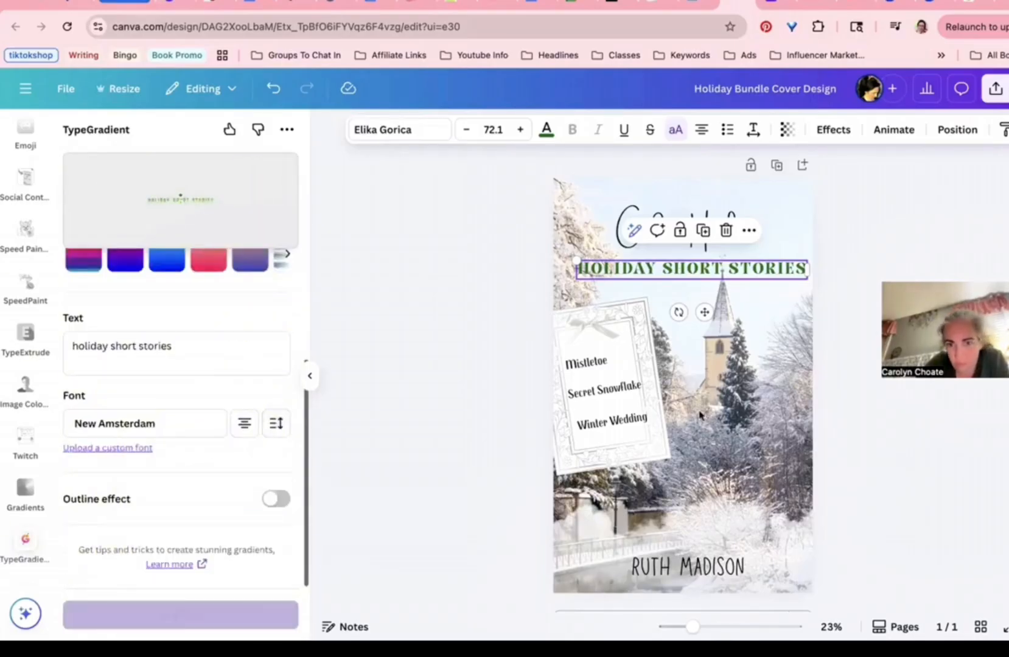
drag(736, 382, 952, 368)
drag(693, 380, 137, 353)
Step: Switch the gradient text's font to Accelerator
click(200, 423)
click(205, 408)
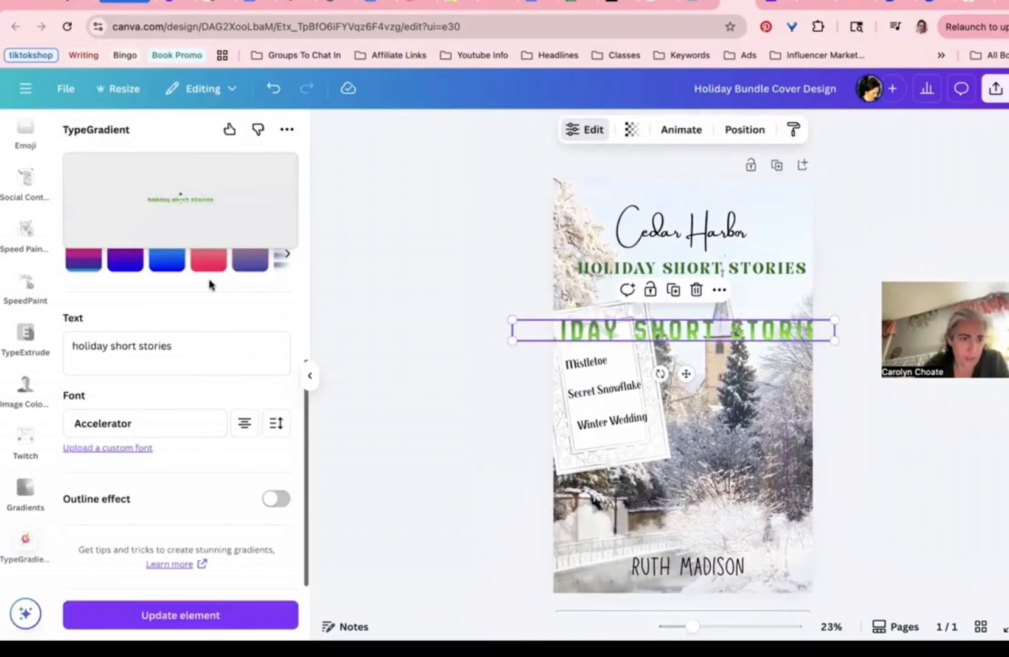
scroll(219, 304, up, 5)
scroll(183, 396, down, 4)
scroll(241, 396, up, 5)
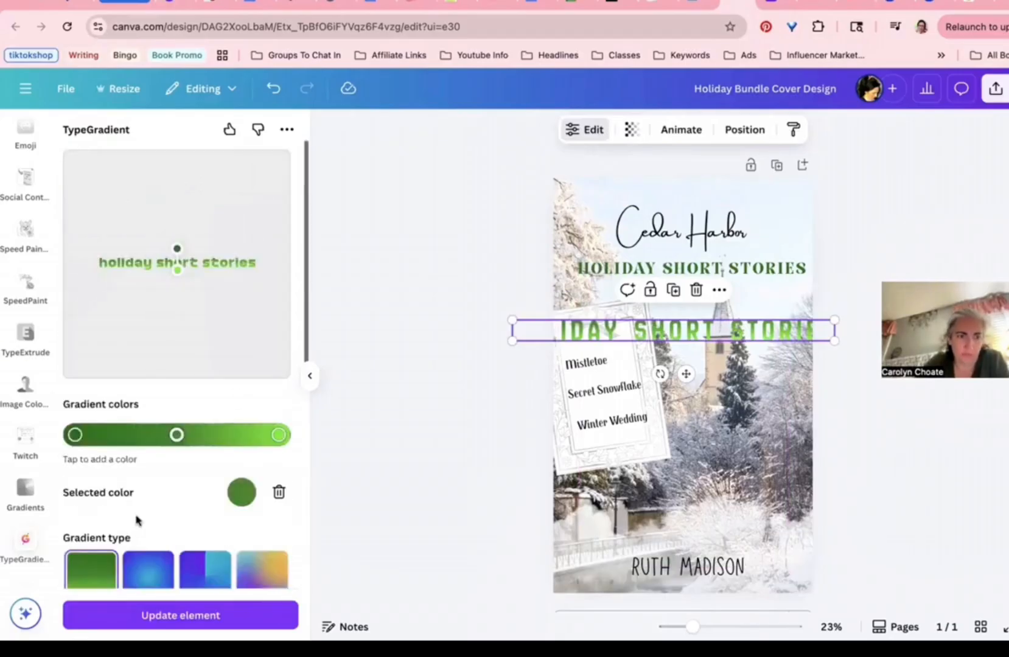
scroll(140, 521, down, 4)
Step: Test splitting the words onto separate lines, then restore 'holiday short stories' to one line
click(110, 527)
key(Return)
click(101, 541)
key(Return)
key(BackSpace)
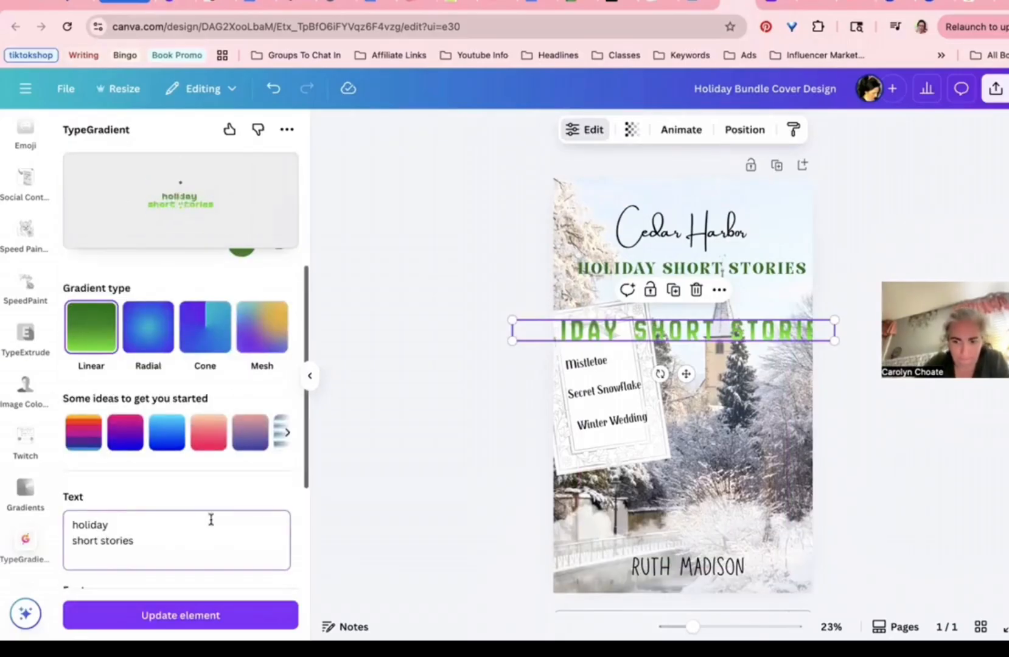
key(BackSpace)
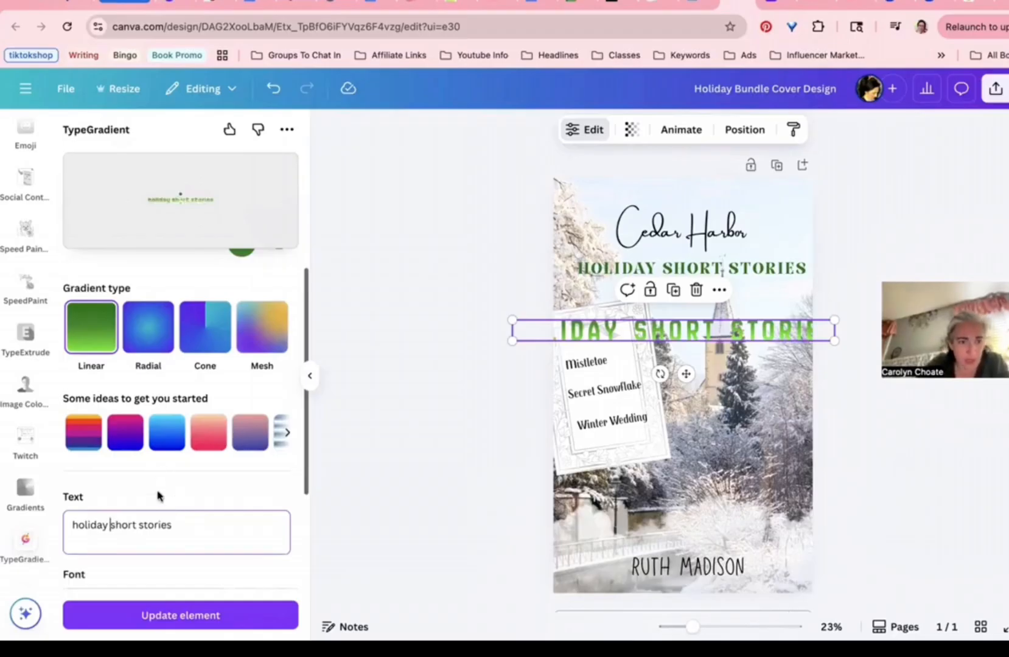
scroll(157, 496, down, 3)
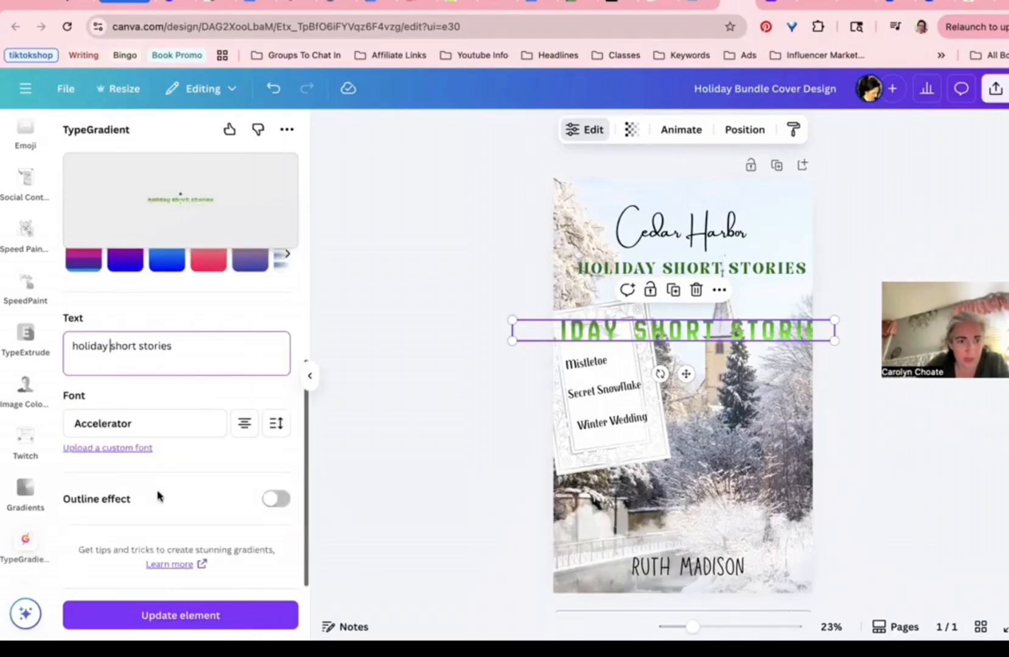
scroll(158, 495, up, 5)
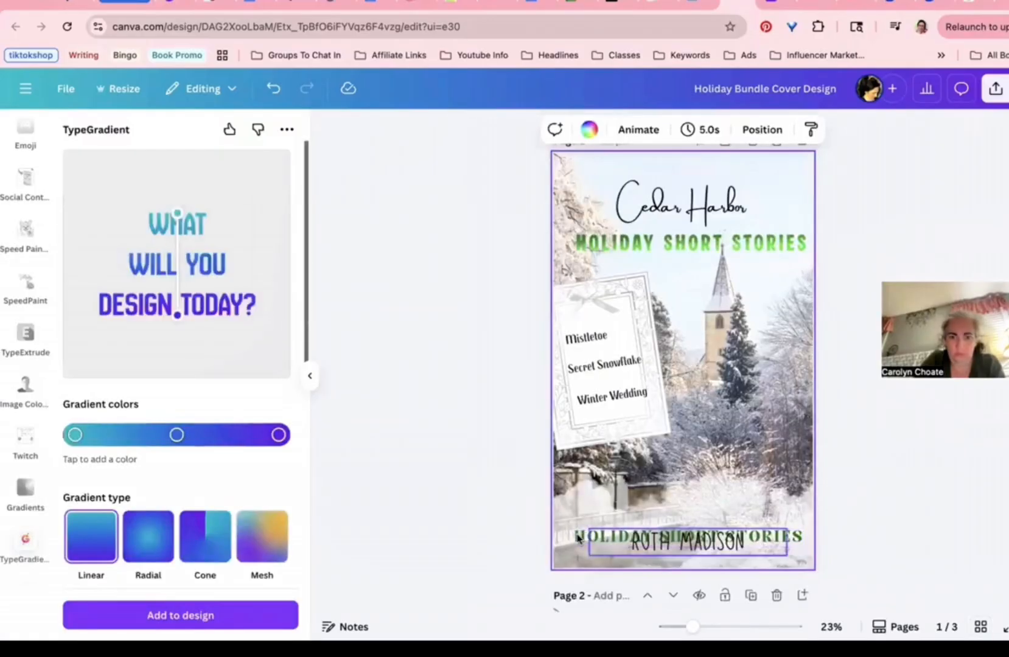
Step: Delete the leftover HOLIDAY SHORT STORIES copies at the bottom of the pages
click(579, 538)
key(Delete)
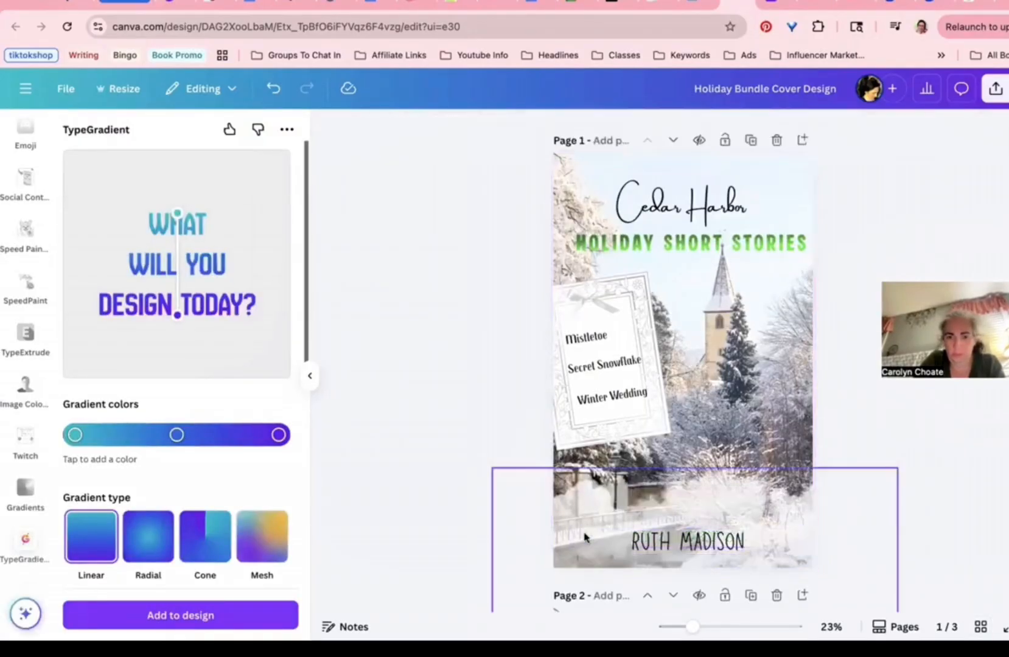
scroll(584, 516, down, 5)
click(583, 510)
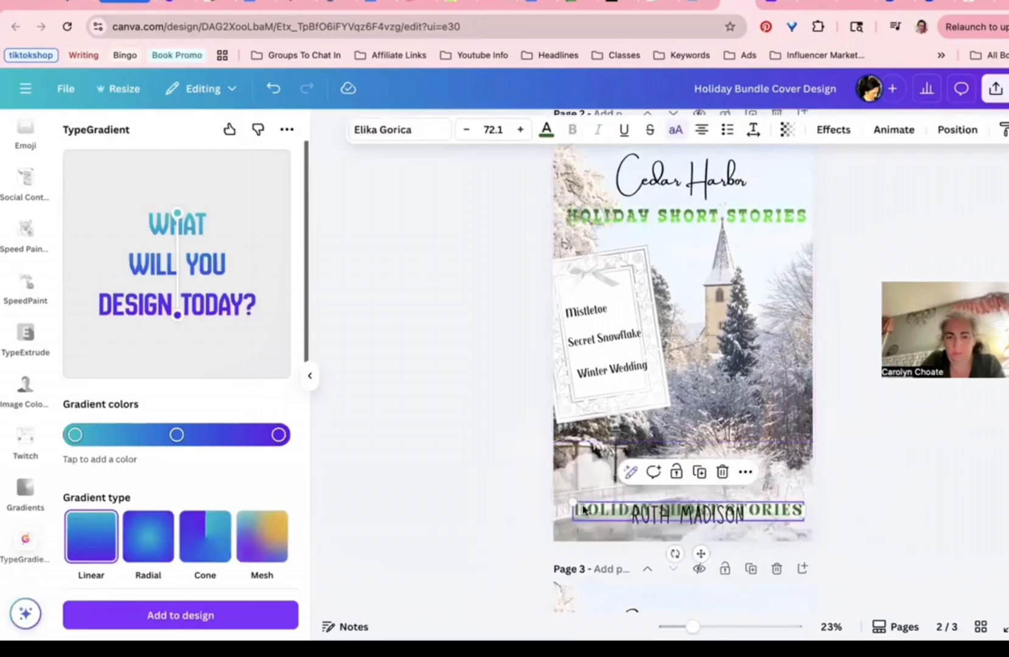
key(Delete)
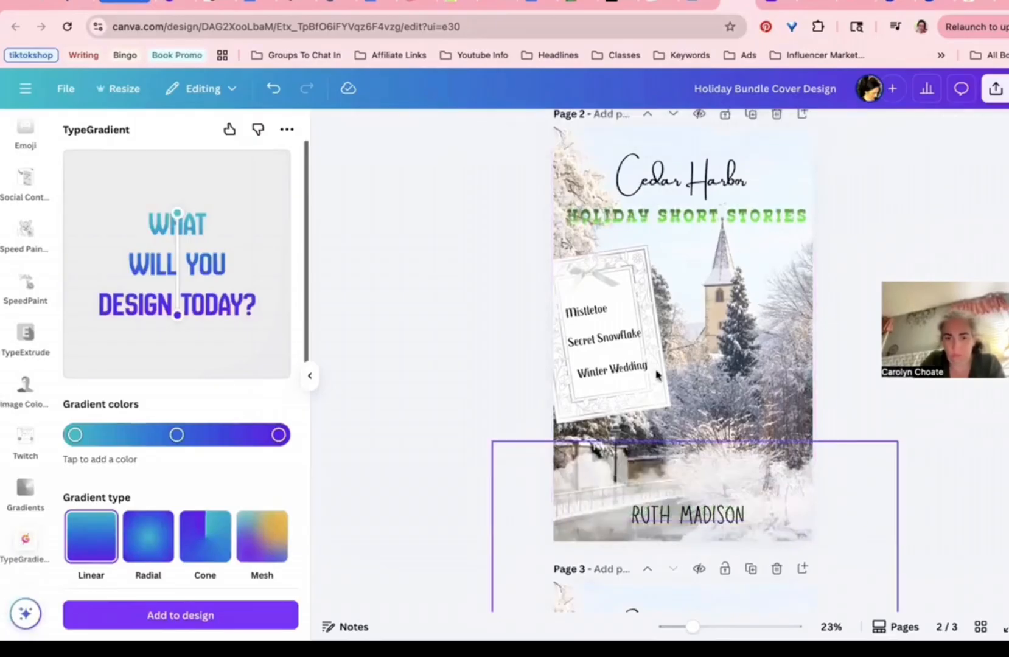
scroll(643, 387, down, 2)
scroll(643, 387, down, 4)
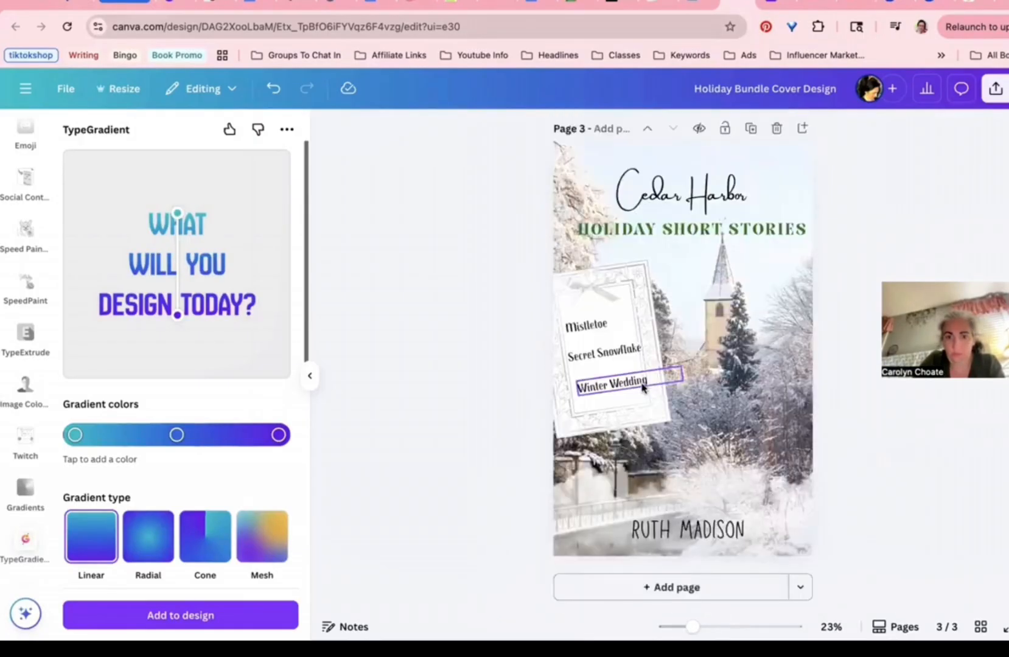
scroll(675, 456, up, 9)
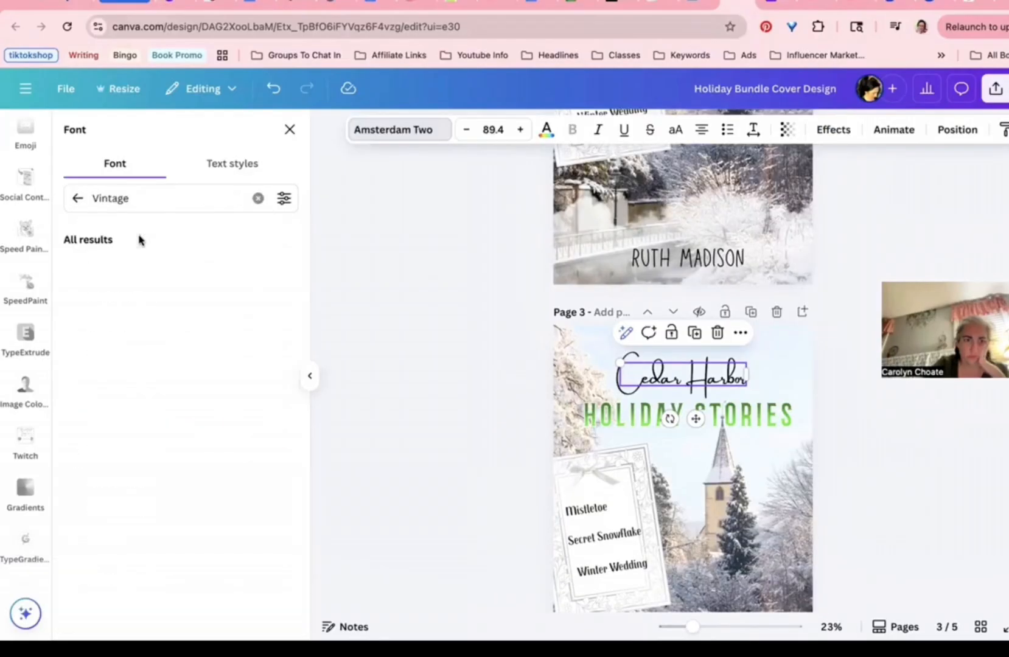
Step: Set Cedar Harbor in the Vintage Goods font and enlarge it
click(122, 268)
drag(641, 364, 501, 327)
drag(518, 350, 592, 376)
click(446, 374)
Step: Duplicate Page 3 and move the page 4 cover into the grid's second row
scroll(446, 374, down, 3)
click(751, 146)
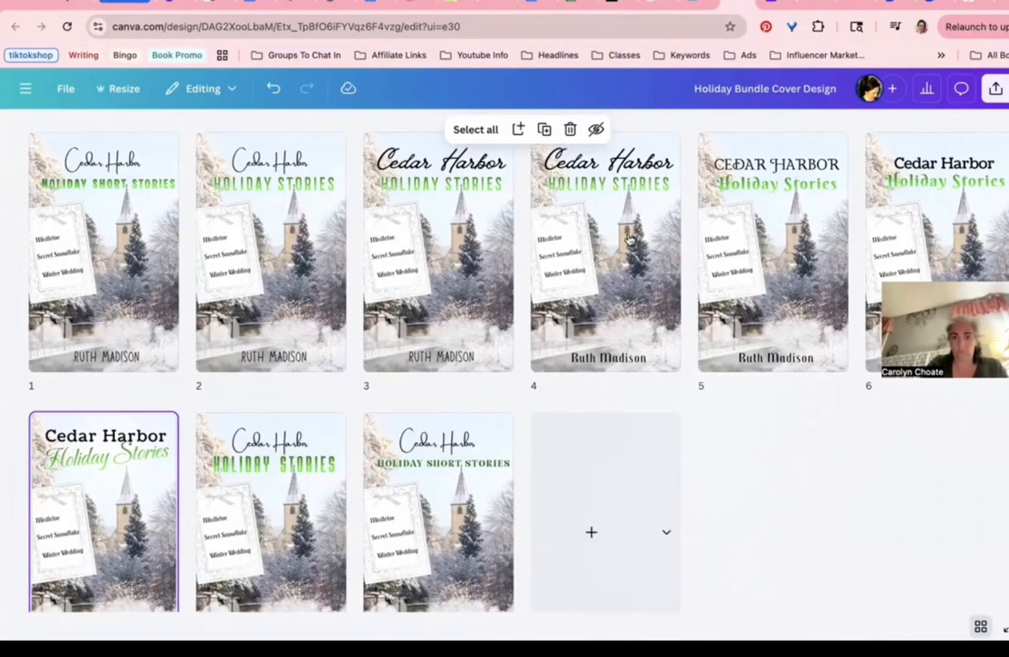
drag(577, 165, 198, 420)
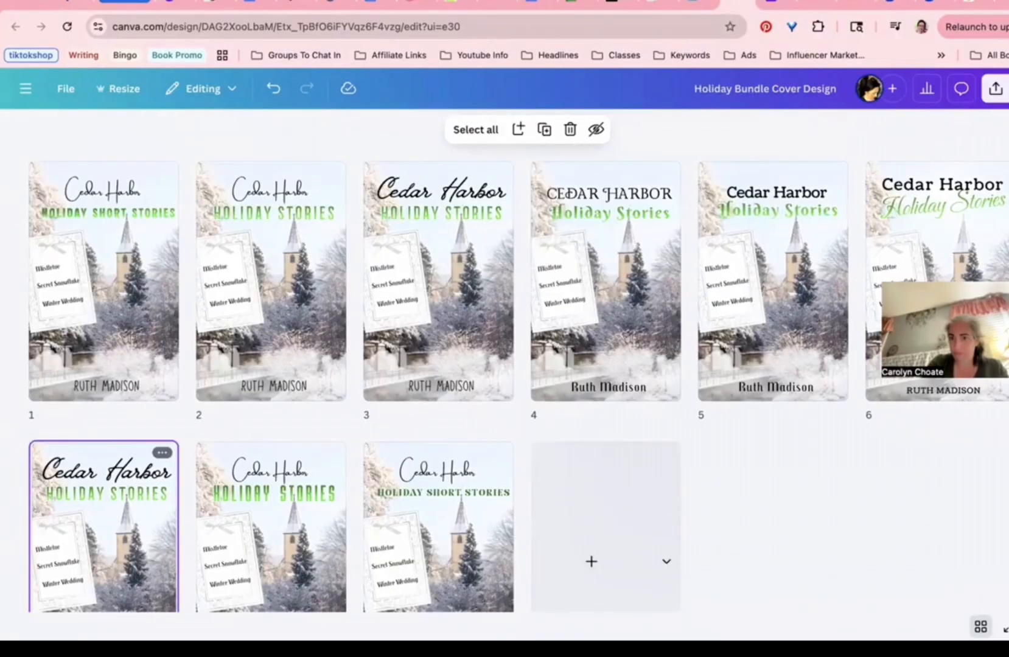
Step: Open page 6's Cedar Harbor cover in the editor from the grid overview
double_click(907, 225)
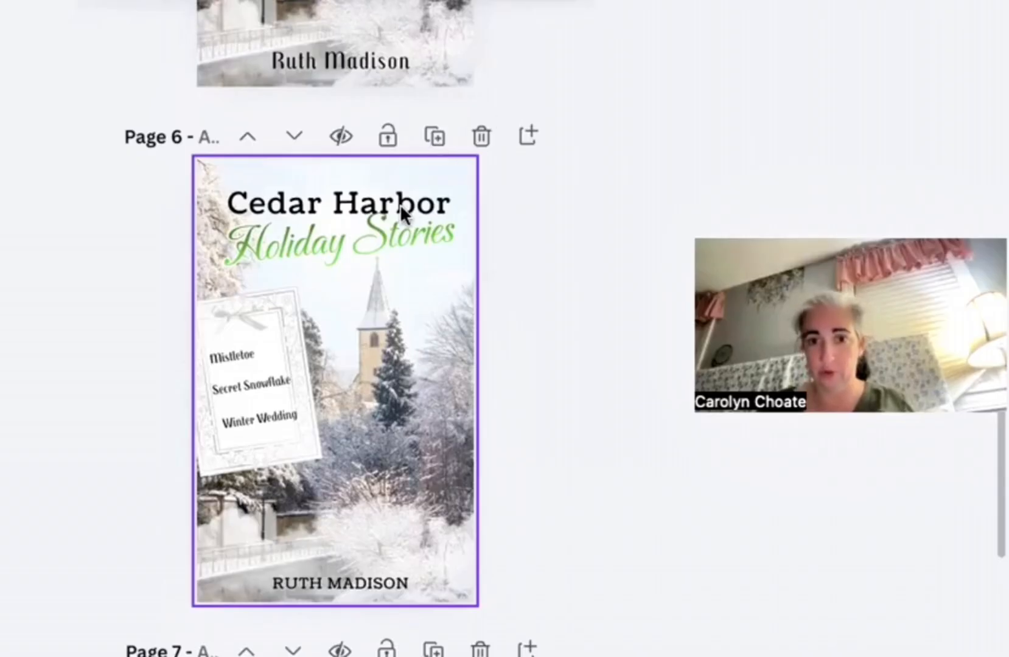
Step: Delete Page 7's snowy church background photo, then select its Cedar Harbor title
scroll(399, 203, down, 5)
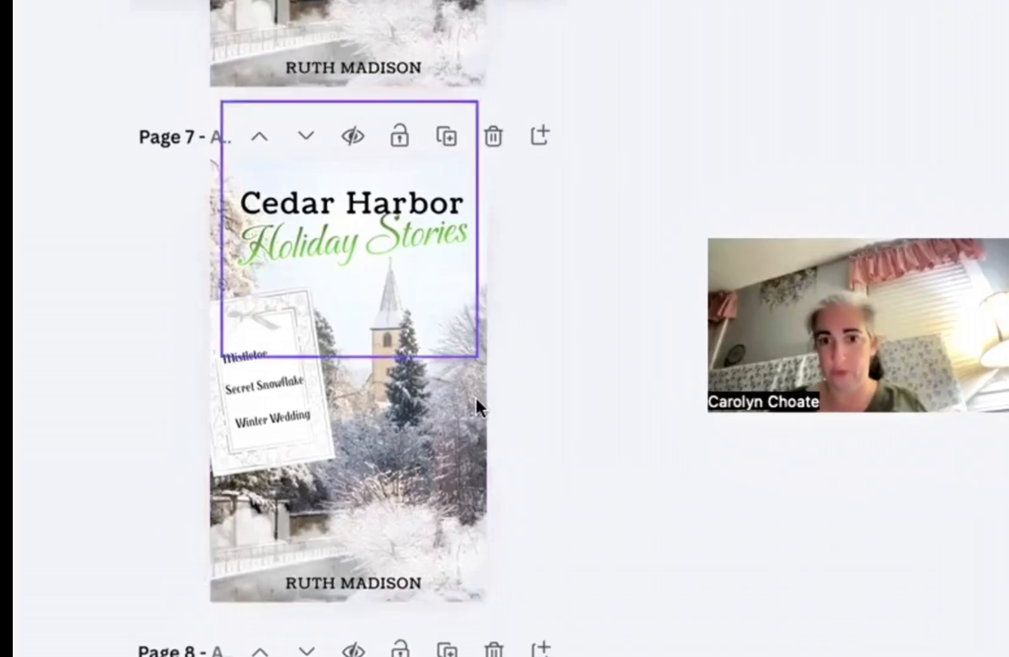
click(462, 336)
key(Delete)
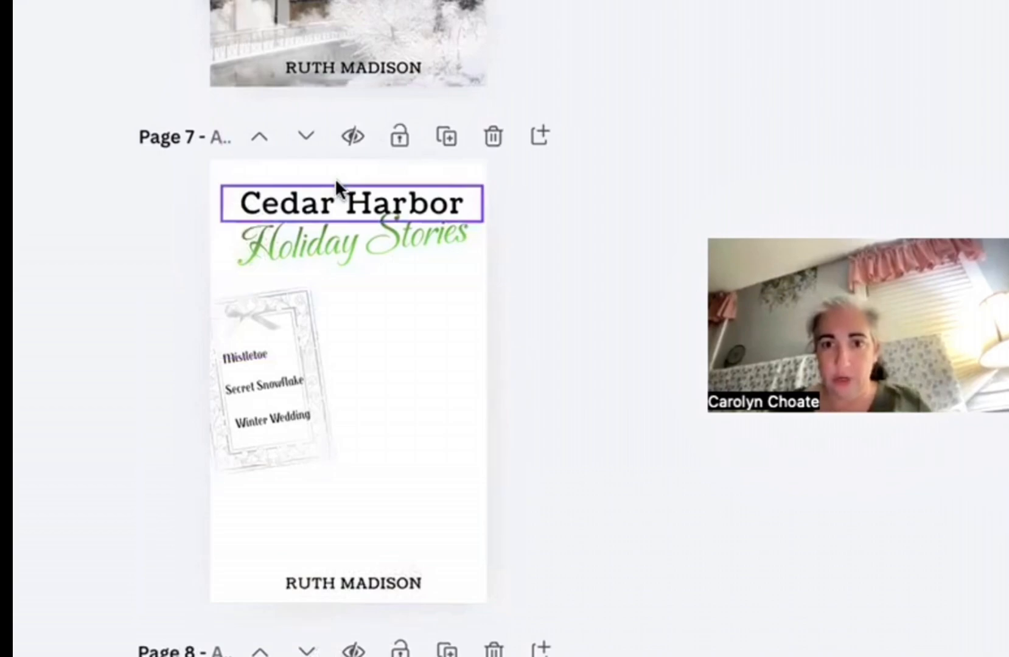
click(292, 202)
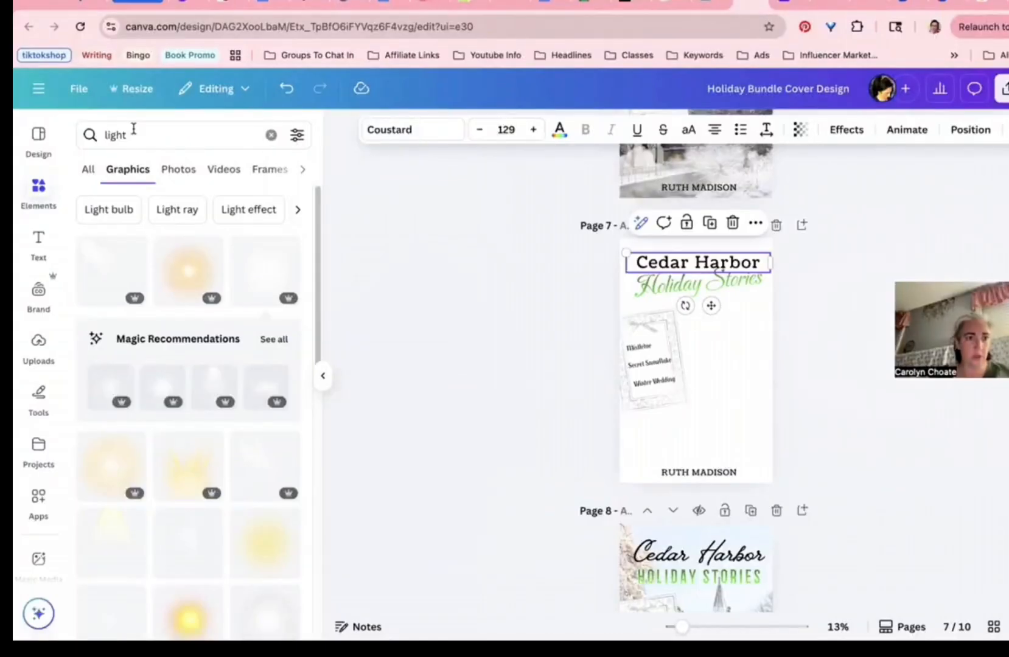
Step: Replace the element search with 'new england winter' and run it
double_click(132, 139)
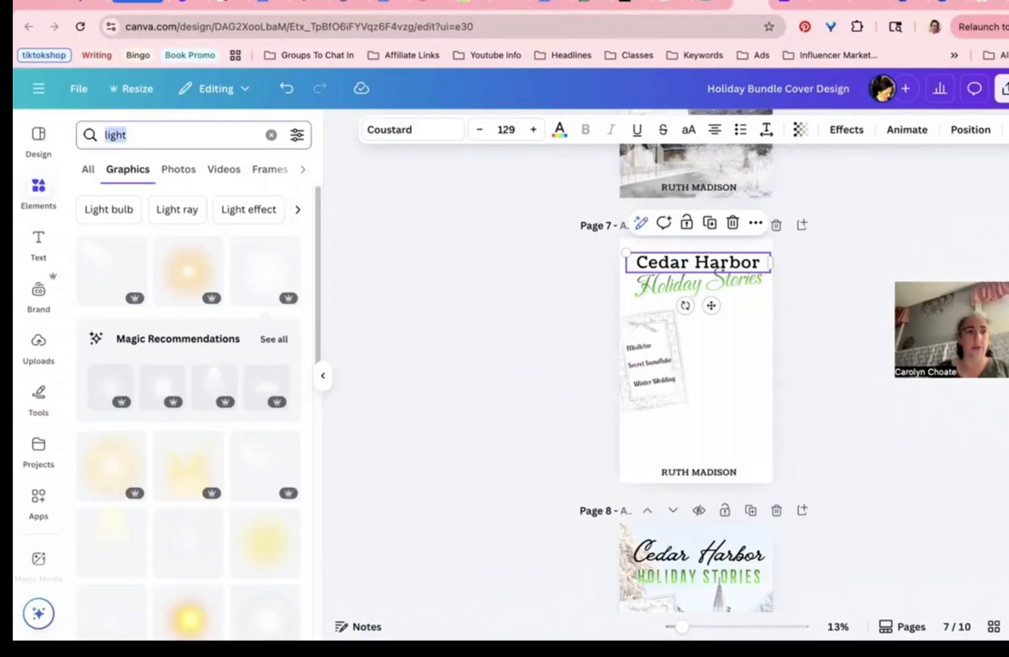
text(new e)
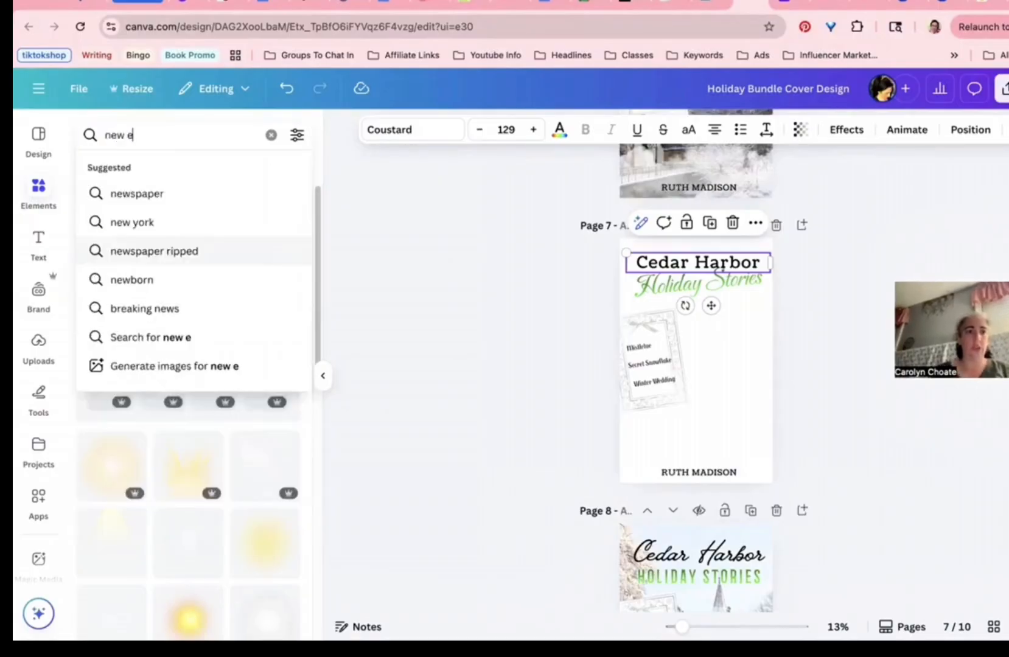
text(ngland winter)
key(Return)
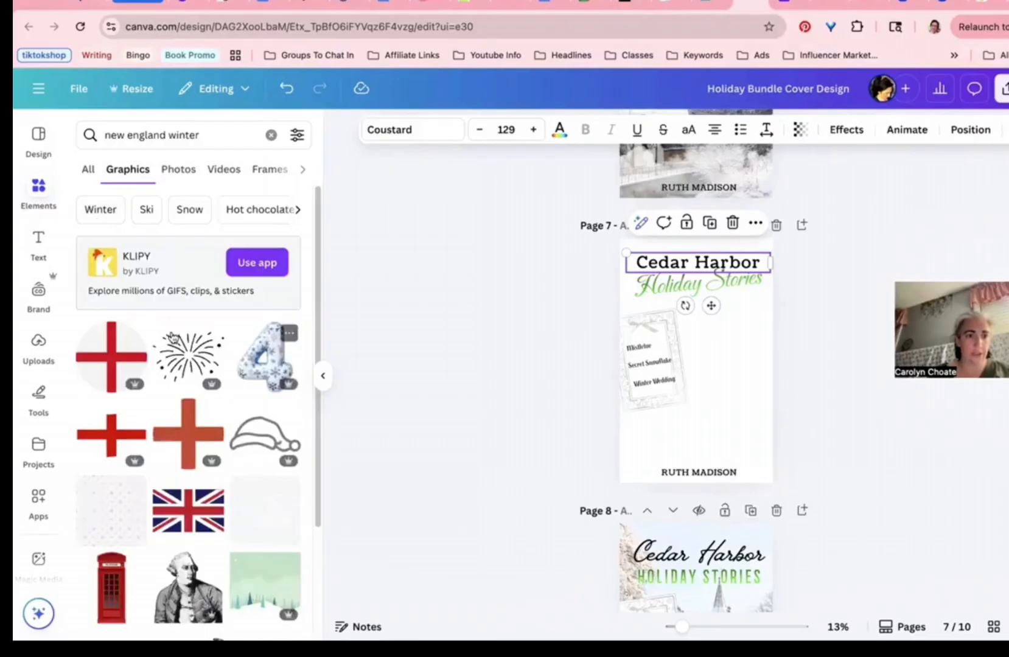
Step: Scroll through the winter graphics and photos in the search results
scroll(174, 338, down, 1)
scroll(173, 337, down, 2)
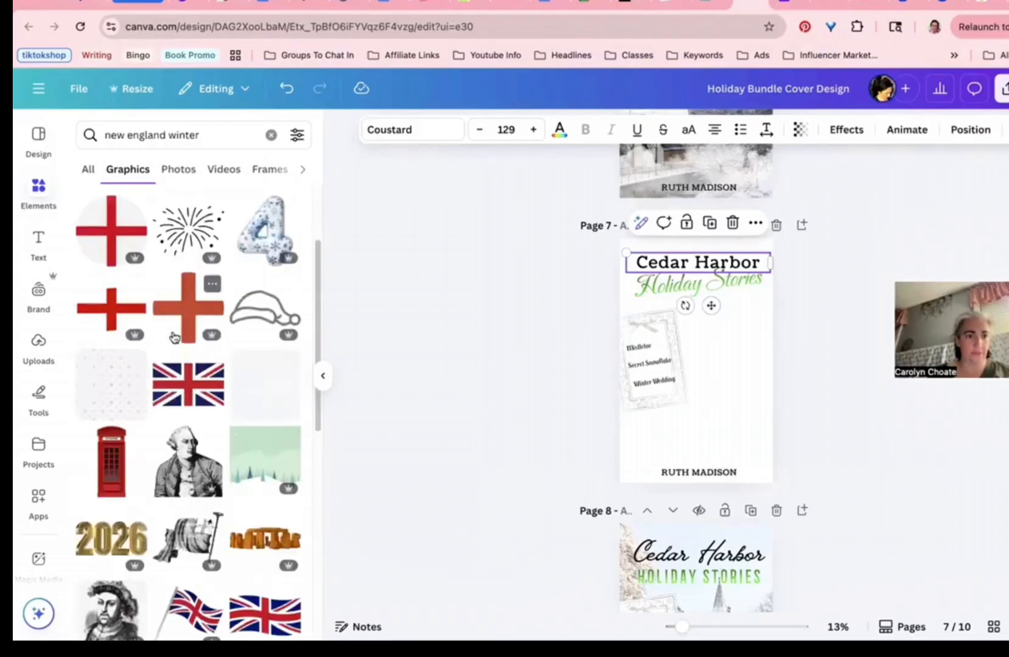
scroll(174, 337, down, 6)
scroll(174, 337, down, 2)
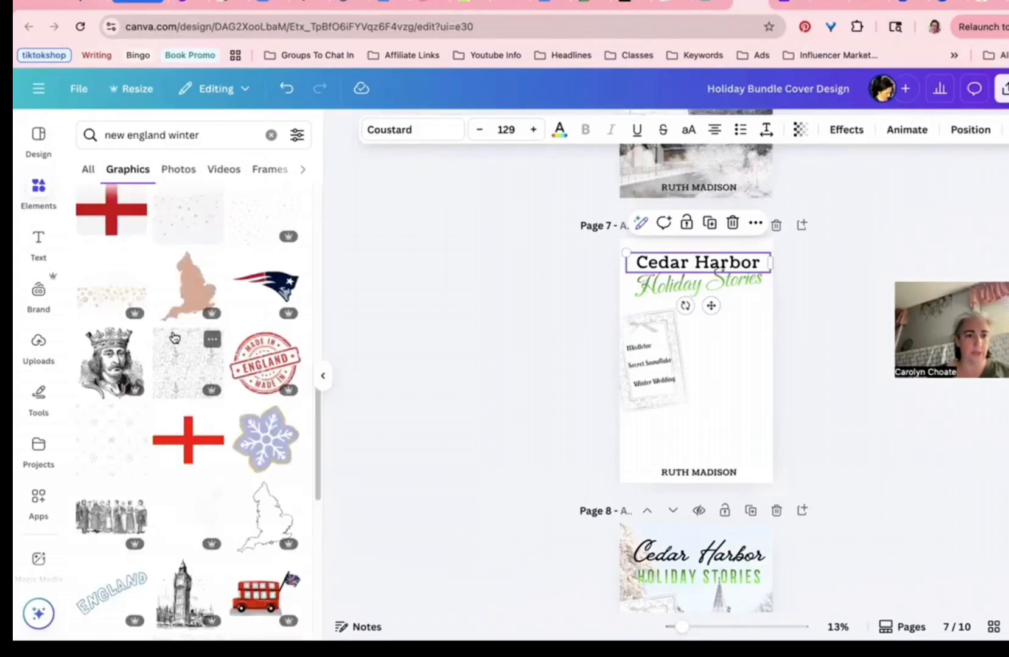
scroll(175, 338, down, 5)
scroll(173, 334, down, 3)
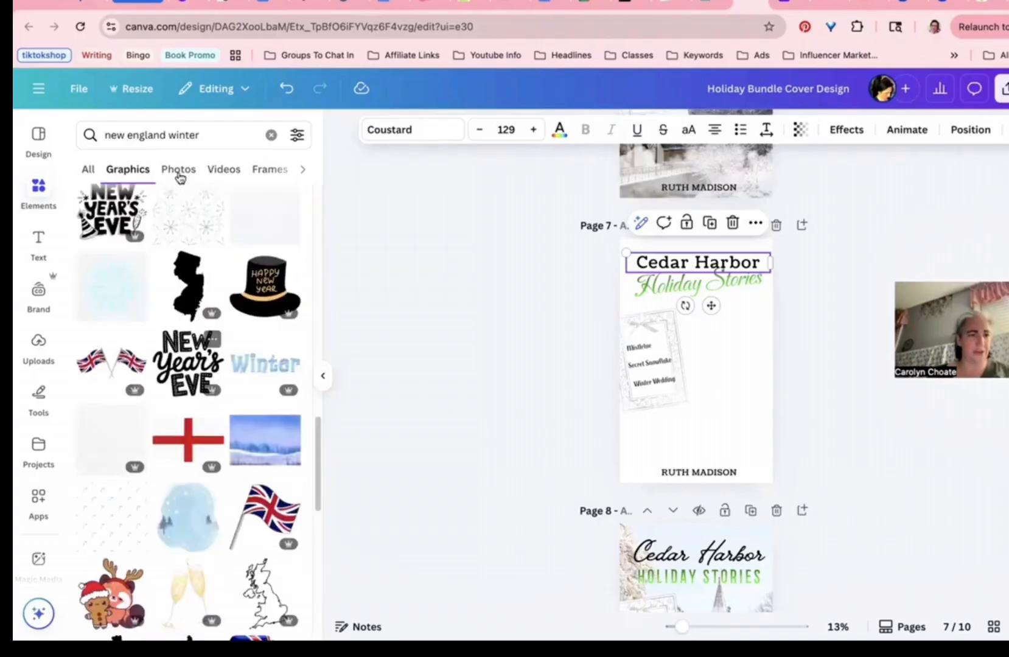
scroll(171, 285, up, 15)
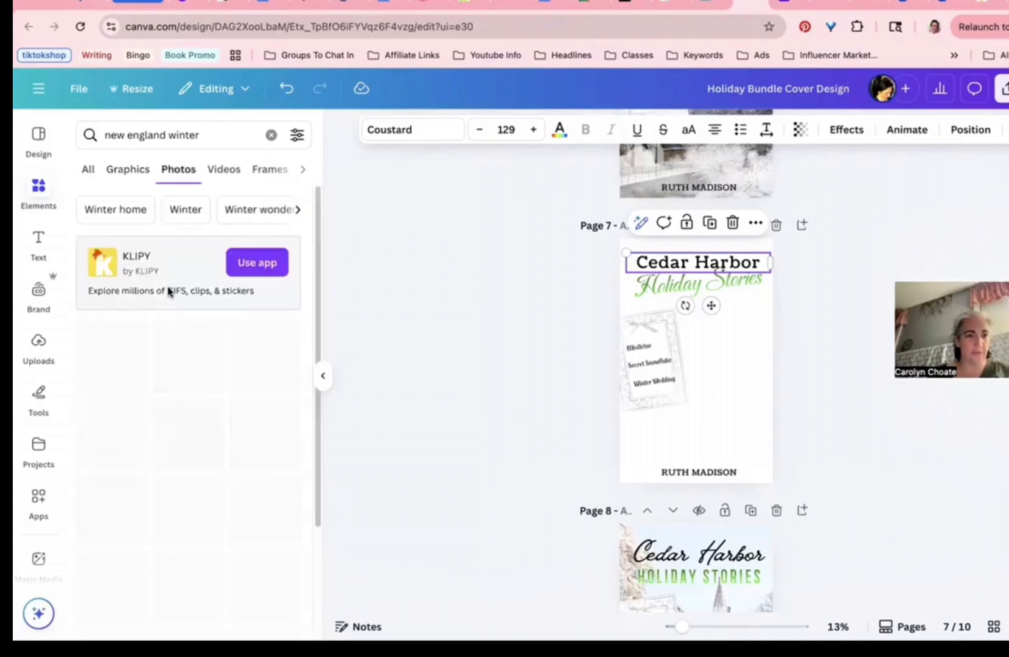
scroll(169, 292, down, 5)
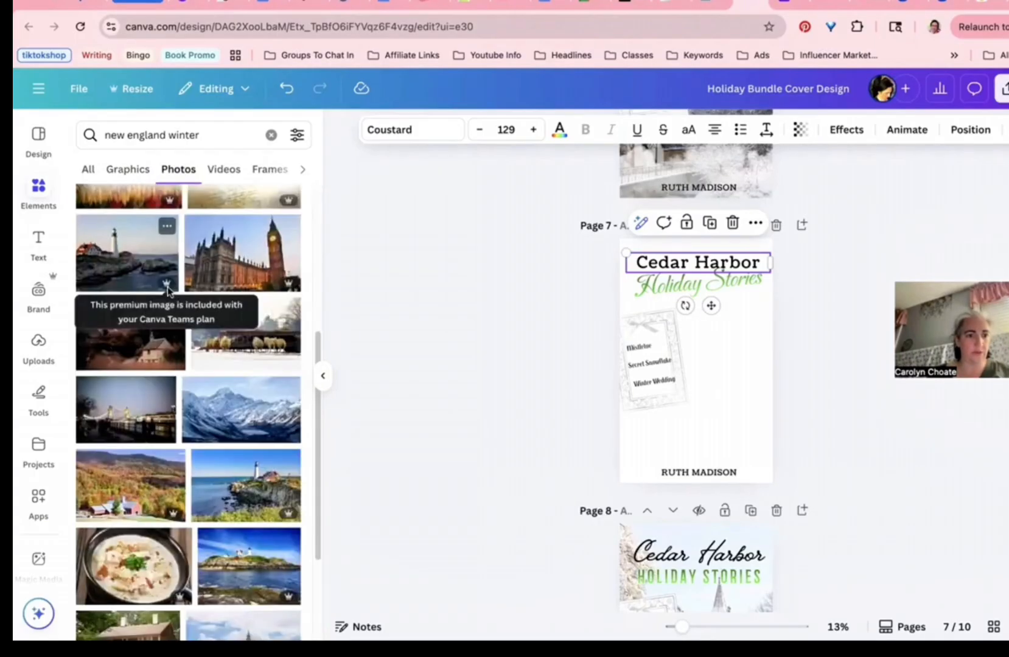
scroll(168, 290, up, 2)
scroll(163, 314, up, 3)
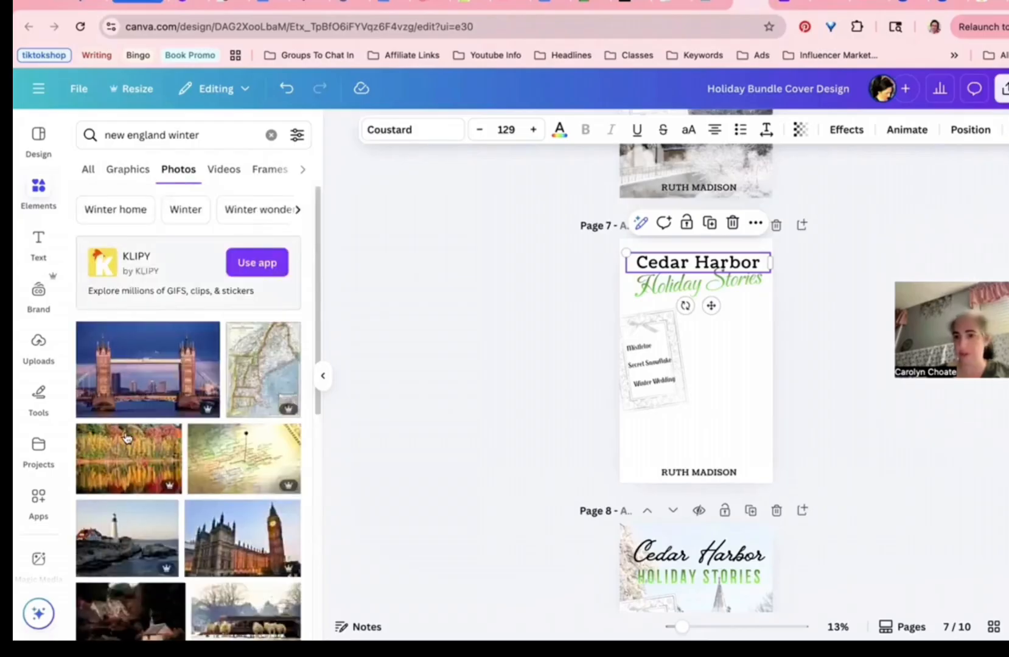
scroll(129, 434, down, 6)
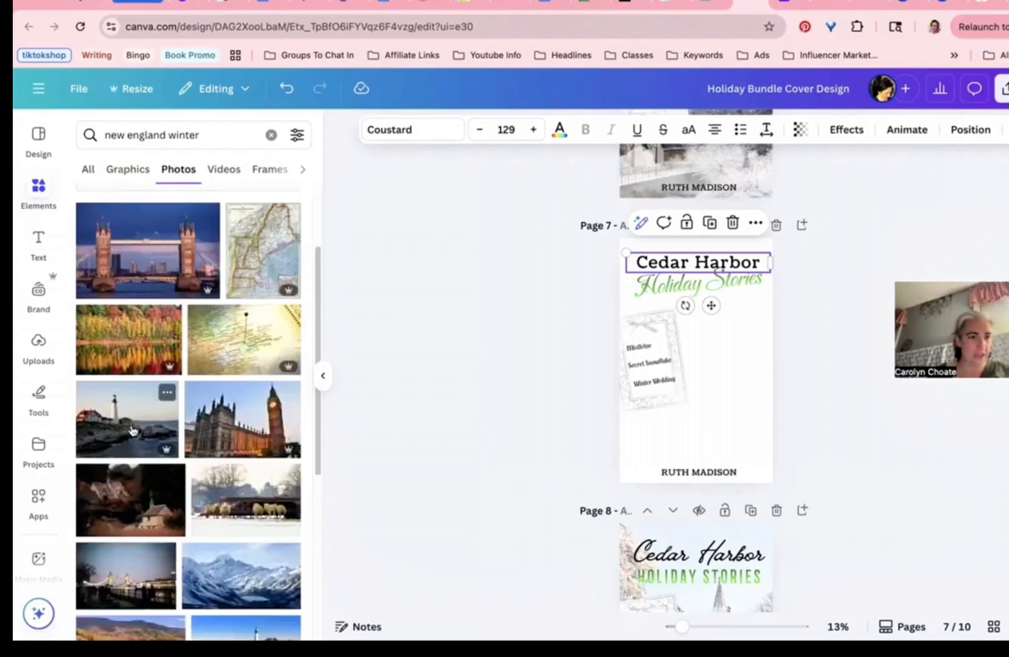
scroll(133, 401, up, 1)
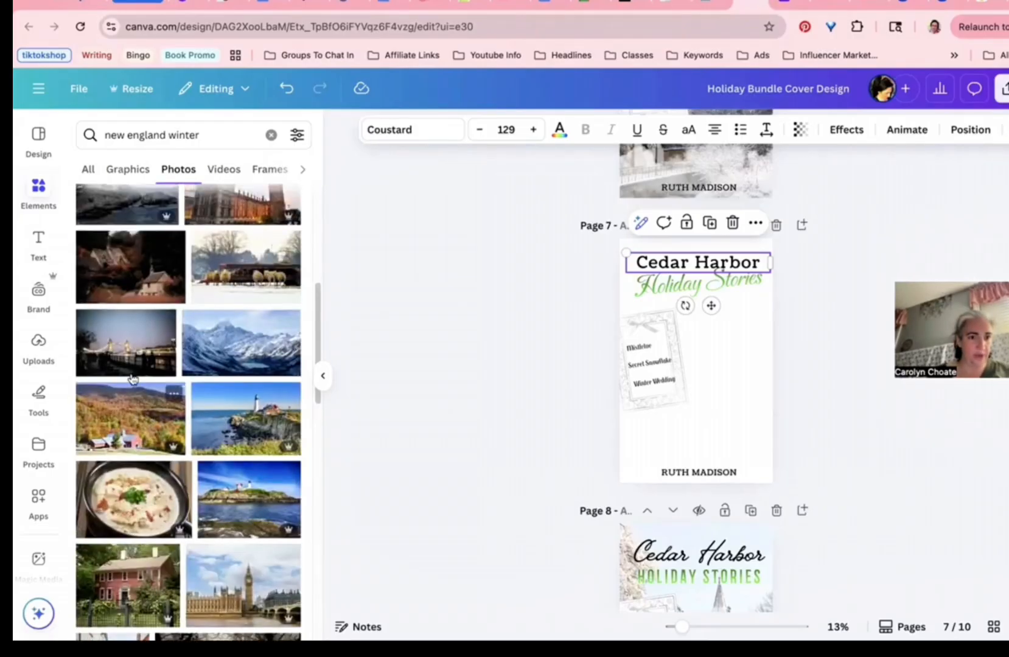
scroll(132, 379, up, 2)
scroll(132, 378, down, 6)
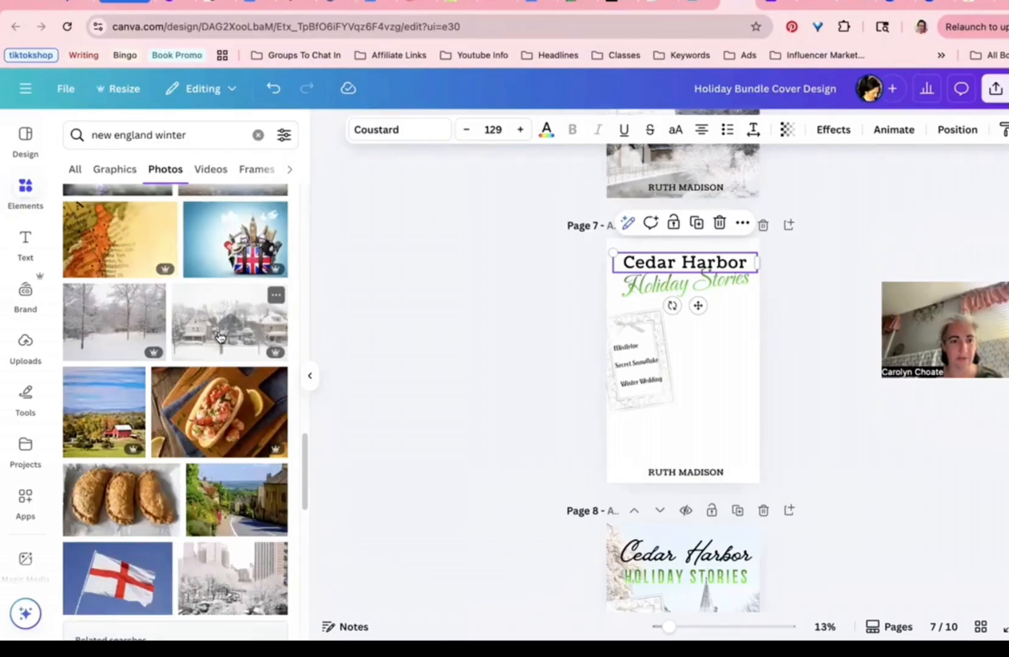
scroll(219, 524, down, 1)
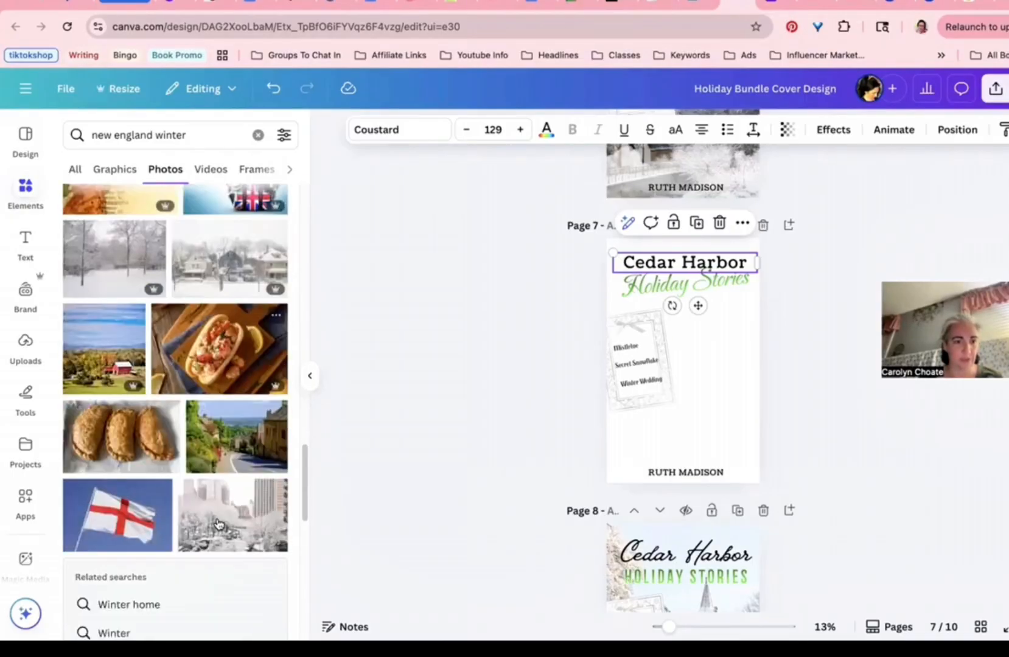
scroll(219, 524, down, 2)
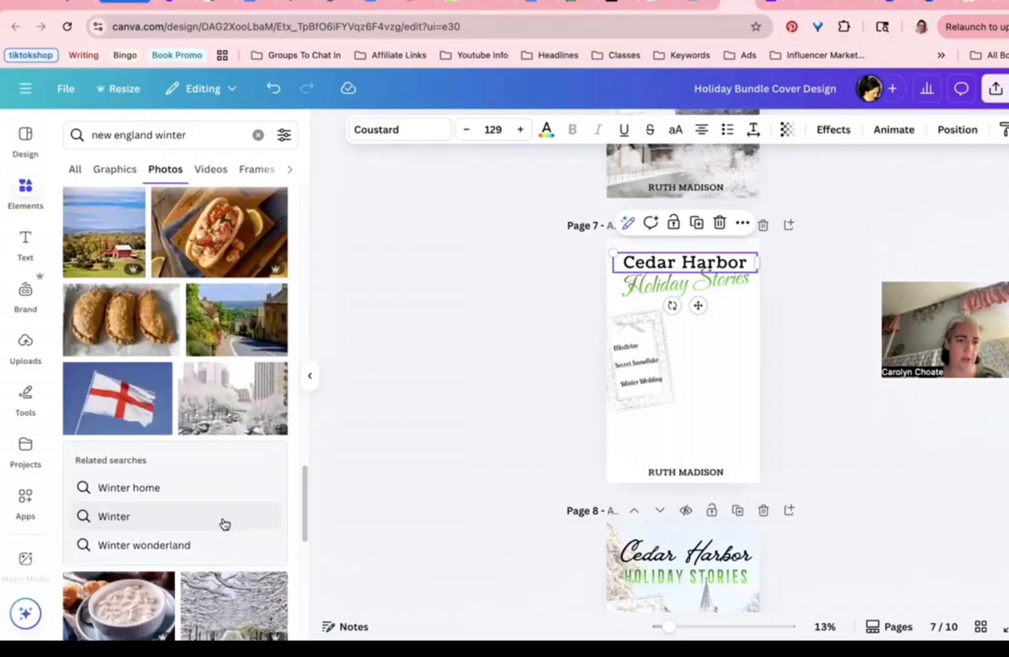
scroll(221, 522, down, 2)
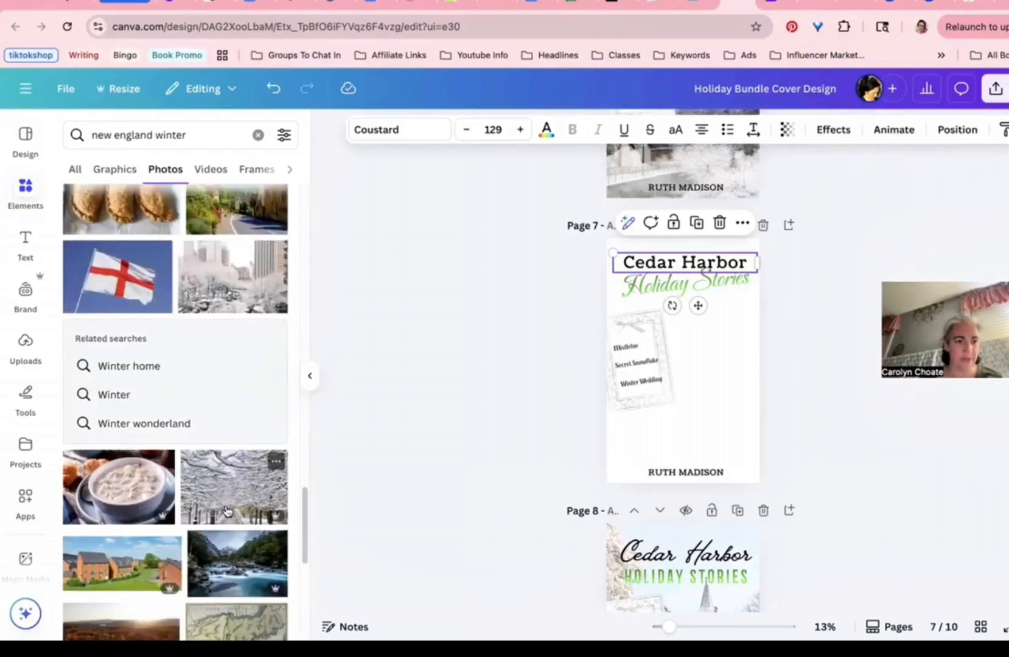
scroll(227, 511, down, 2)
scroll(225, 510, down, 4)
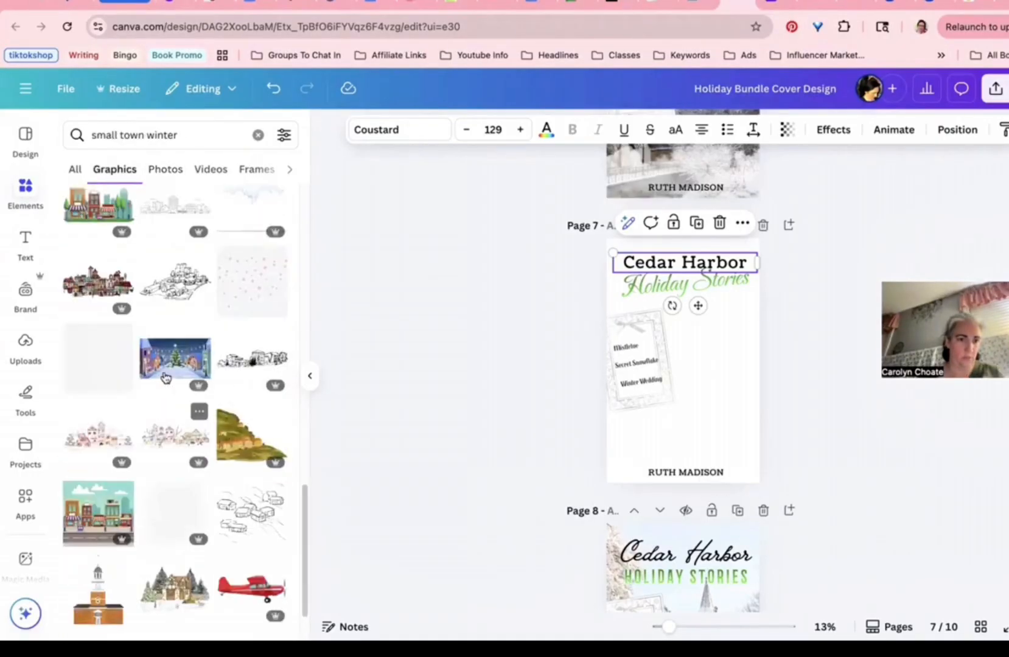
Step: Add the lit winter village graphic to Page 7 and stretch it over the page
click(175, 358)
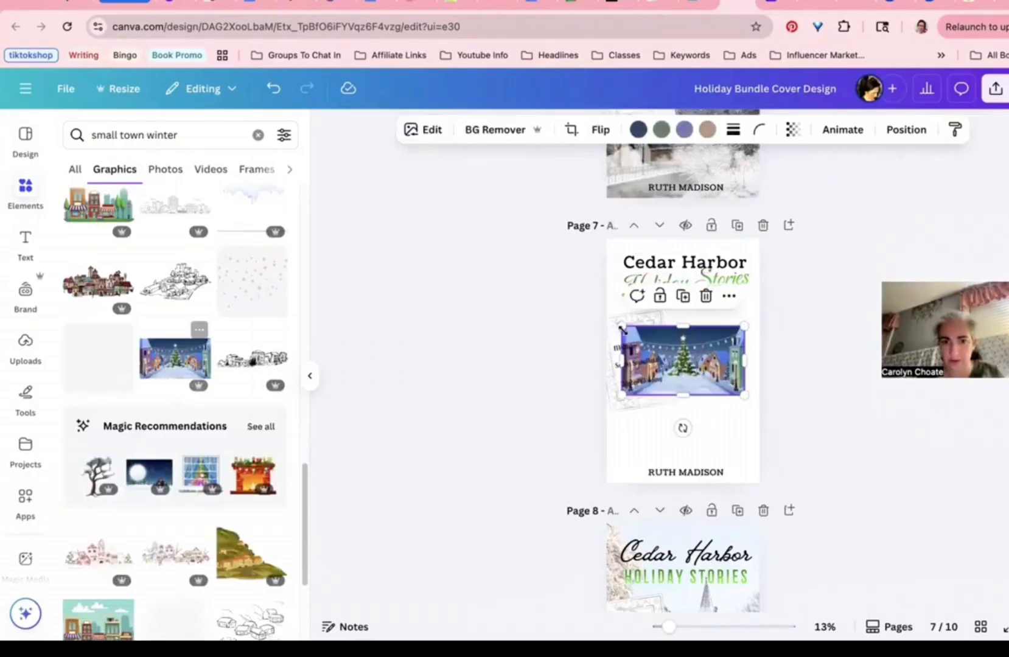
drag(621, 327, 365, 181)
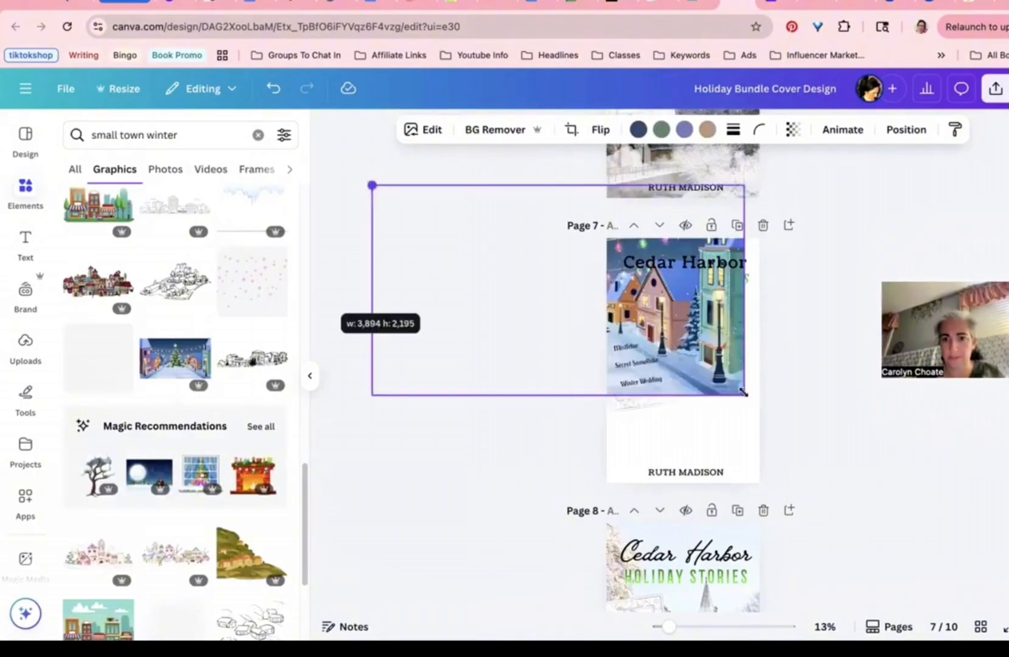
drag(744, 396, 819, 507)
drag(847, 469, 732, 470)
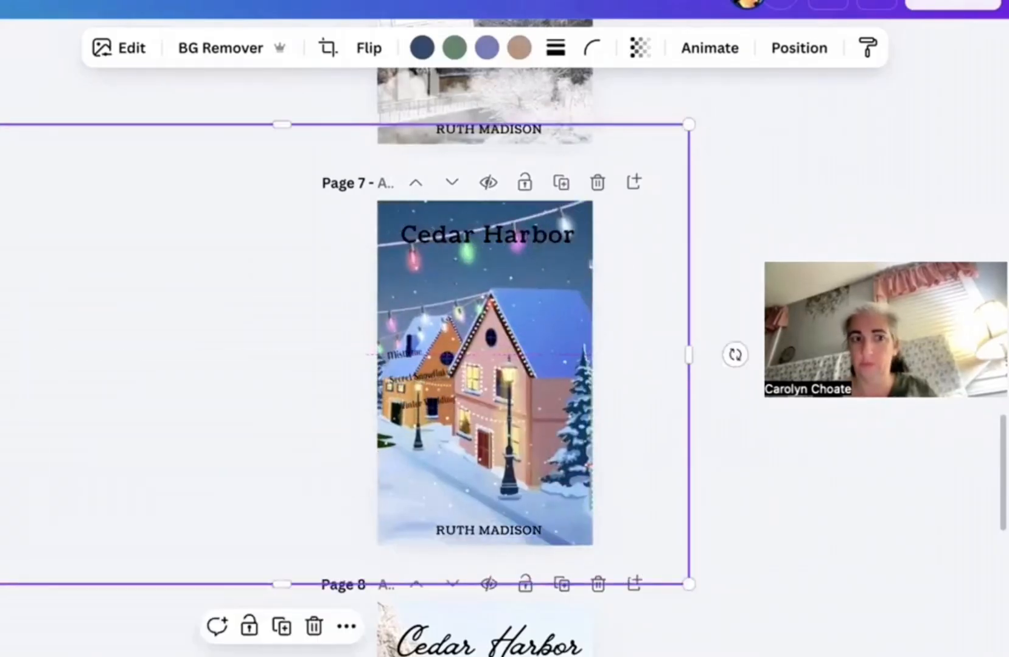
Step: Send the village graphic behind the text, settle it in place, and select the hazy overlay
click(906, 129)
click(240, 231)
drag(497, 352, 553, 357)
drag(301, 369, 325, 367)
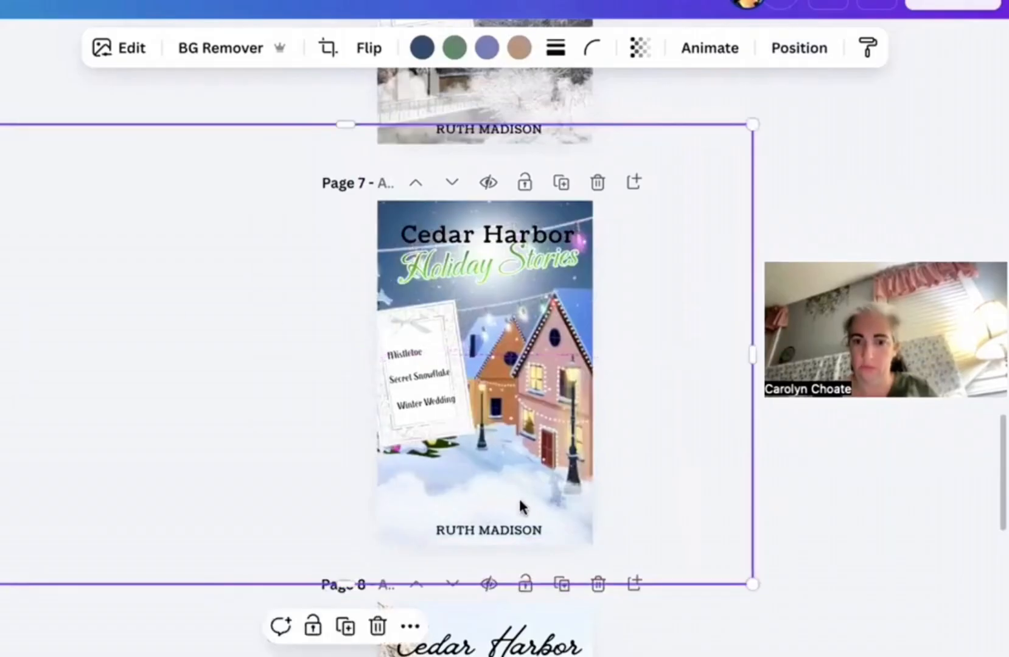
drag(521, 506, 154, 481)
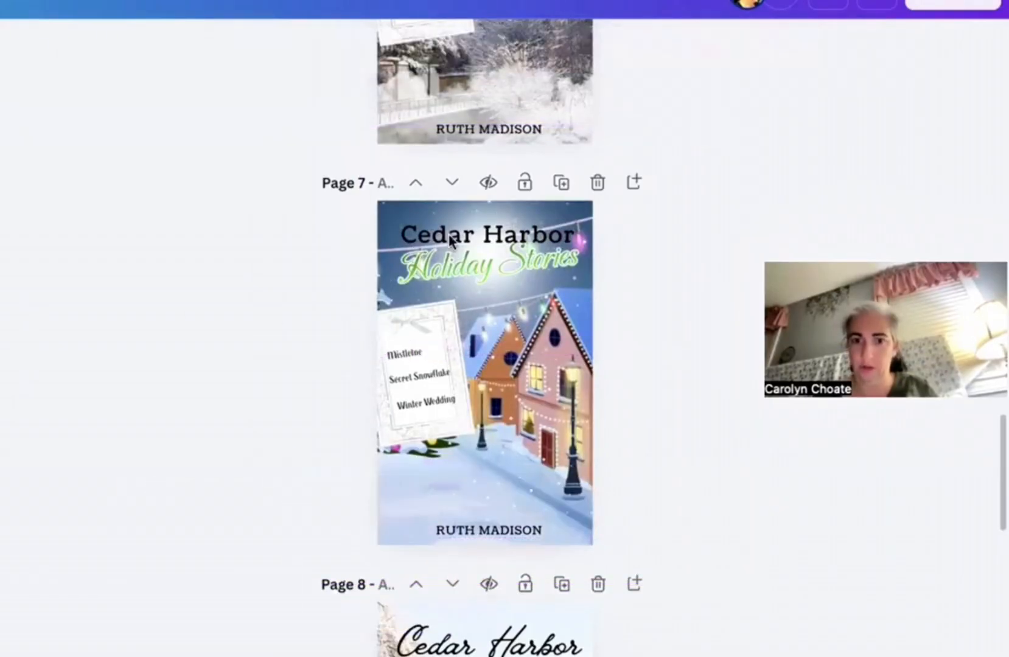
click(489, 208)
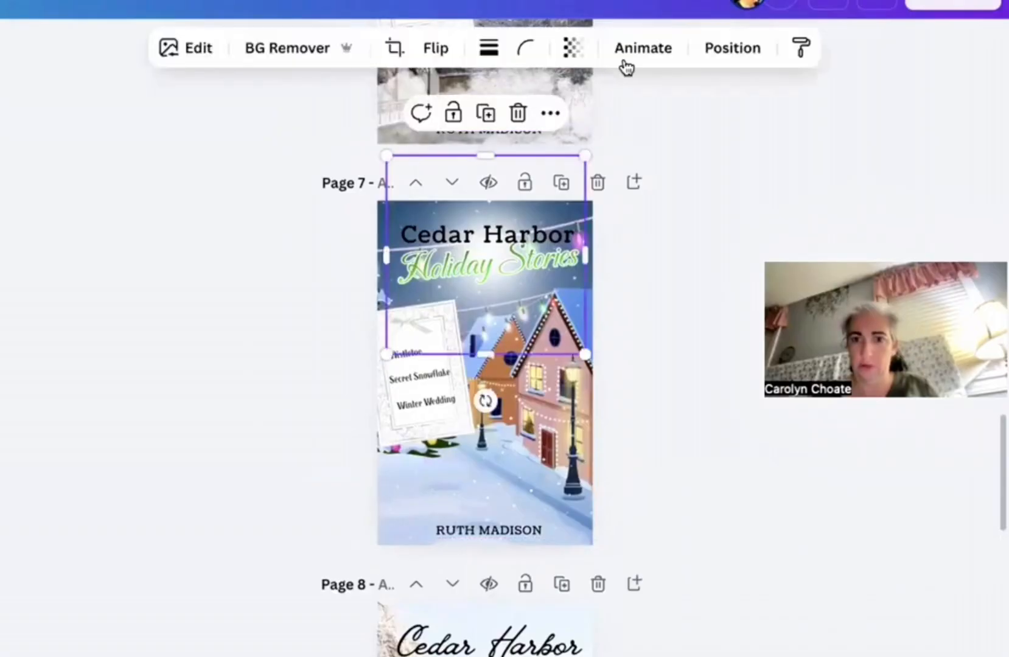
Step: Set the overlay's transparency to 51 and stretch it wider on both sides
click(572, 47)
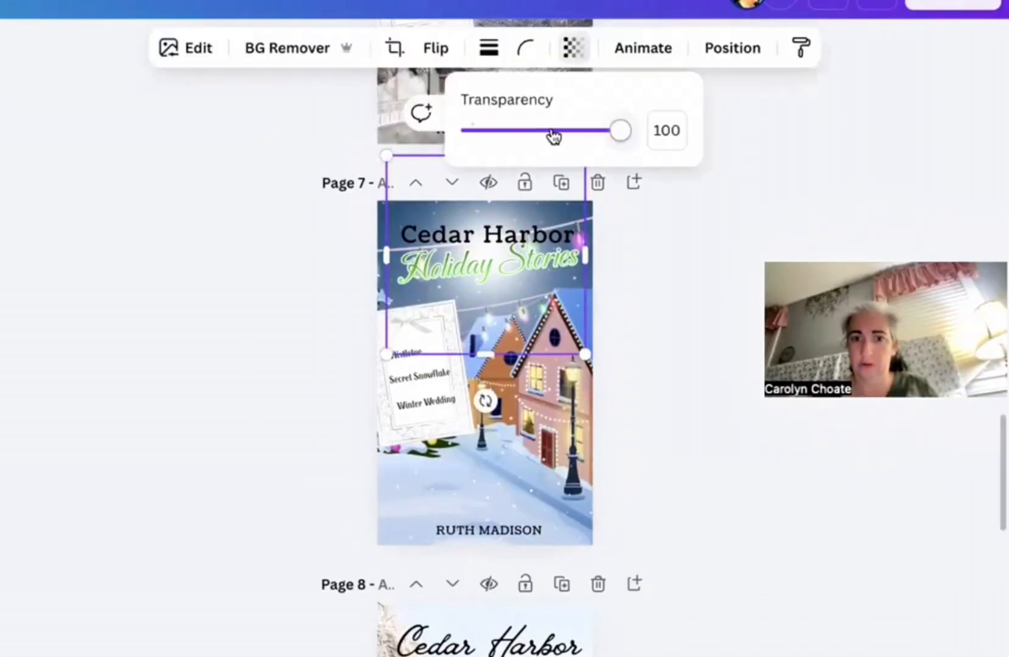
click(551, 132)
drag(548, 133, 546, 132)
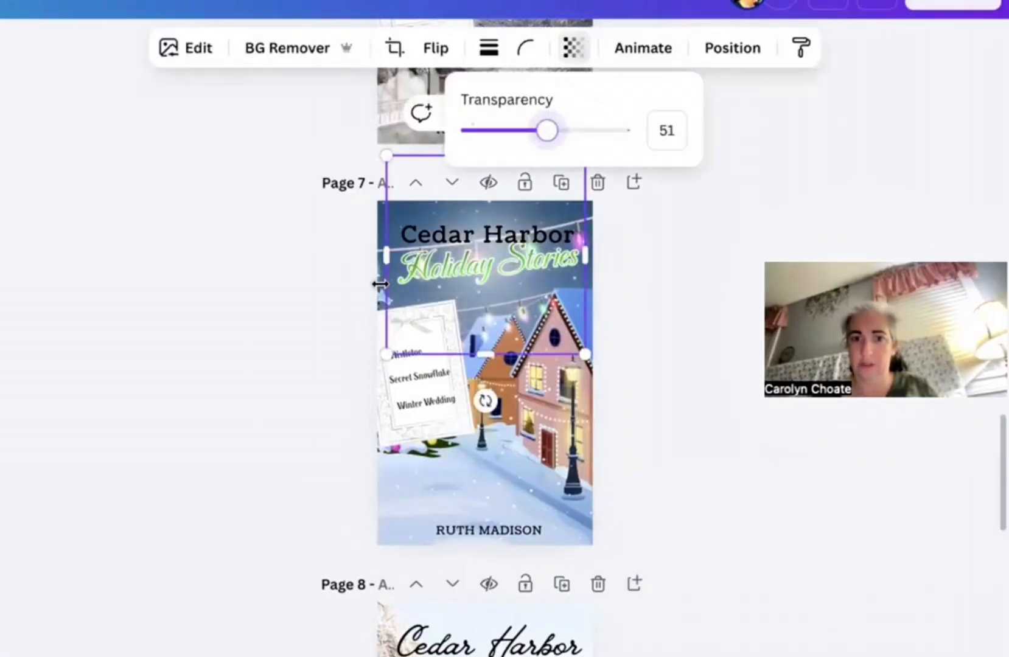
drag(386, 254, 321, 253)
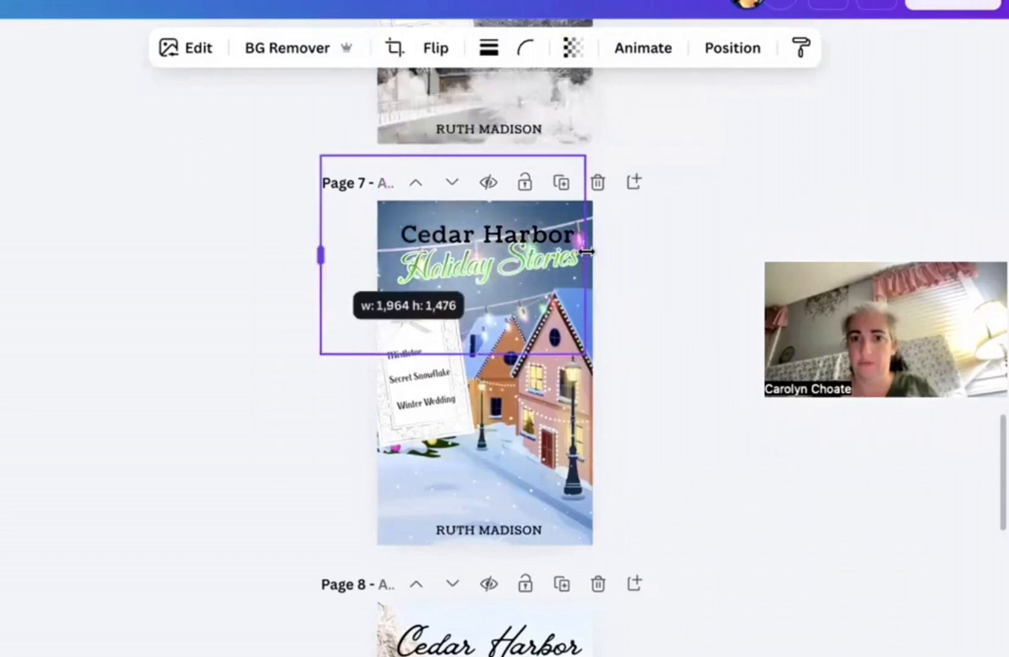
drag(584, 254, 656, 253)
Step: Move the overlay off the cover, undo, then slide it off and back over the title
drag(487, 261, 69, 232)
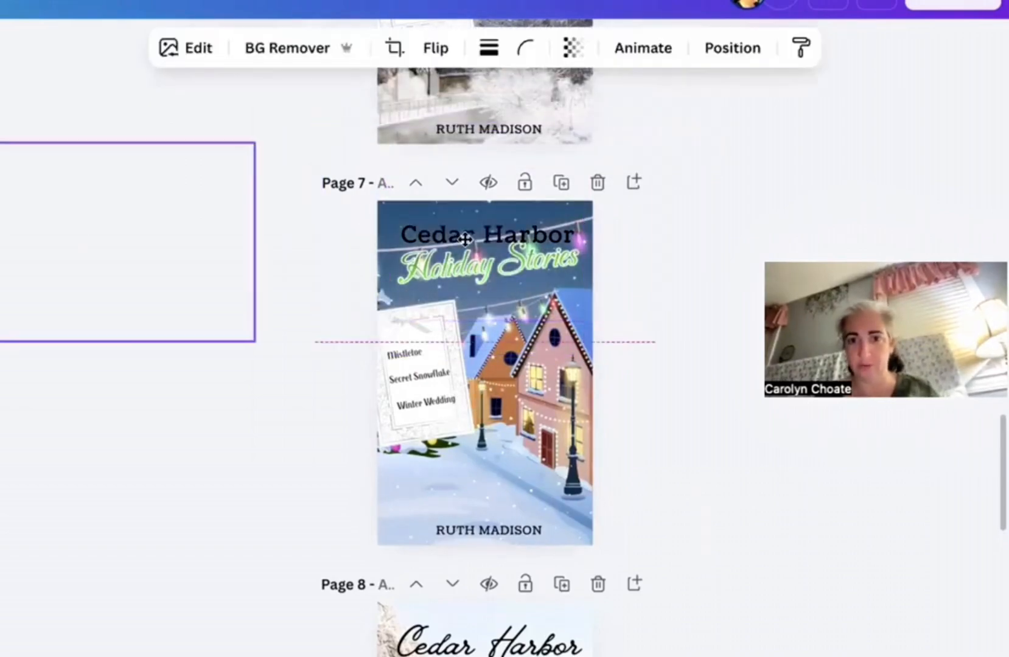
key(ctrl+z)
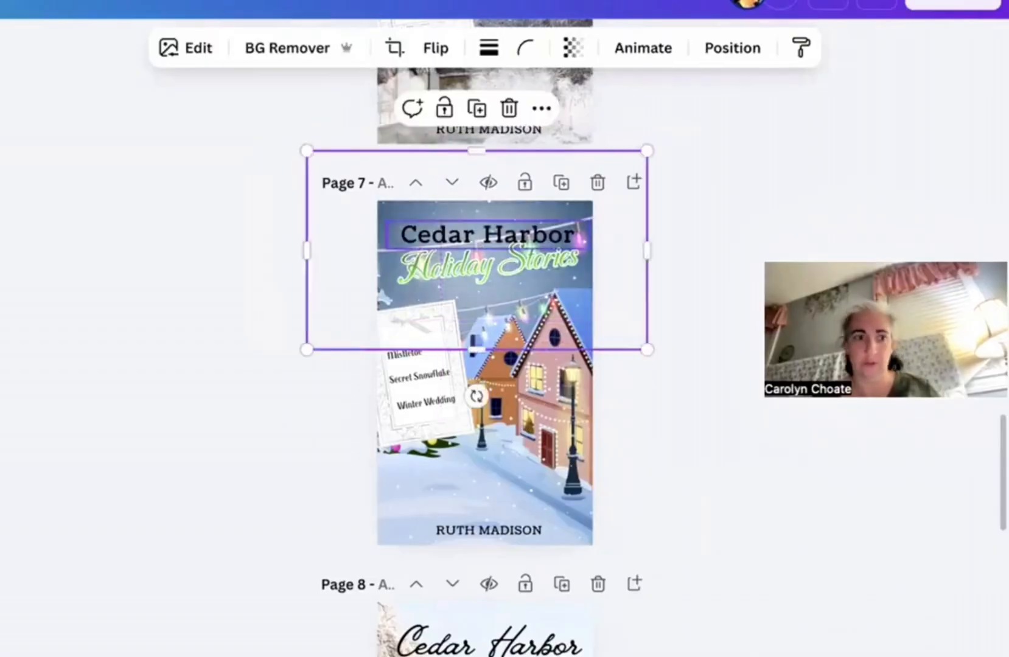
click(487, 235)
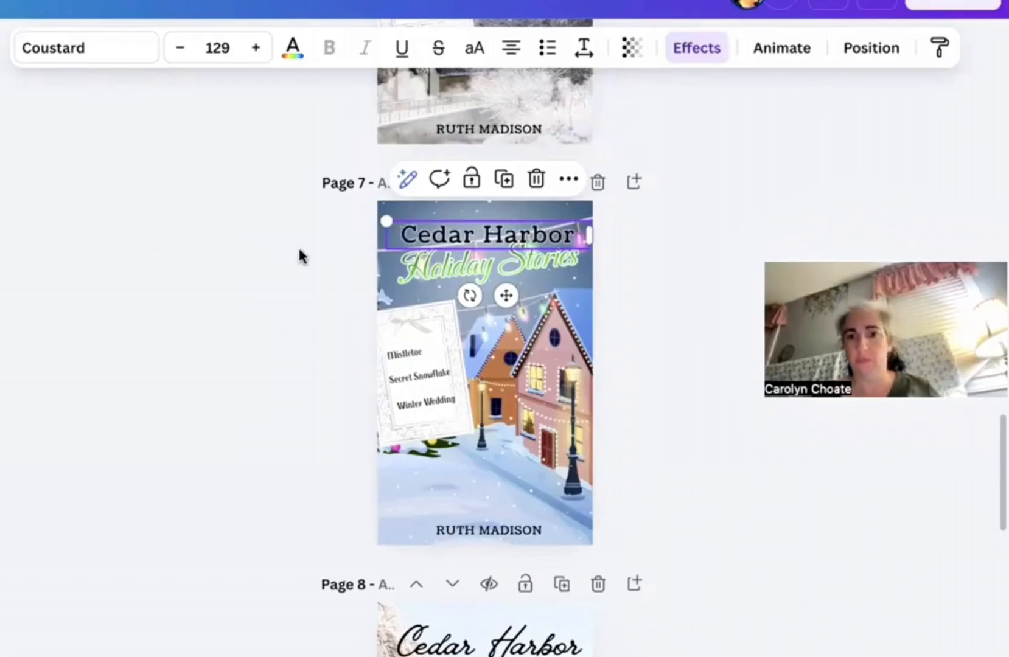
drag(471, 214, 213, 213)
drag(394, 223, 491, 216)
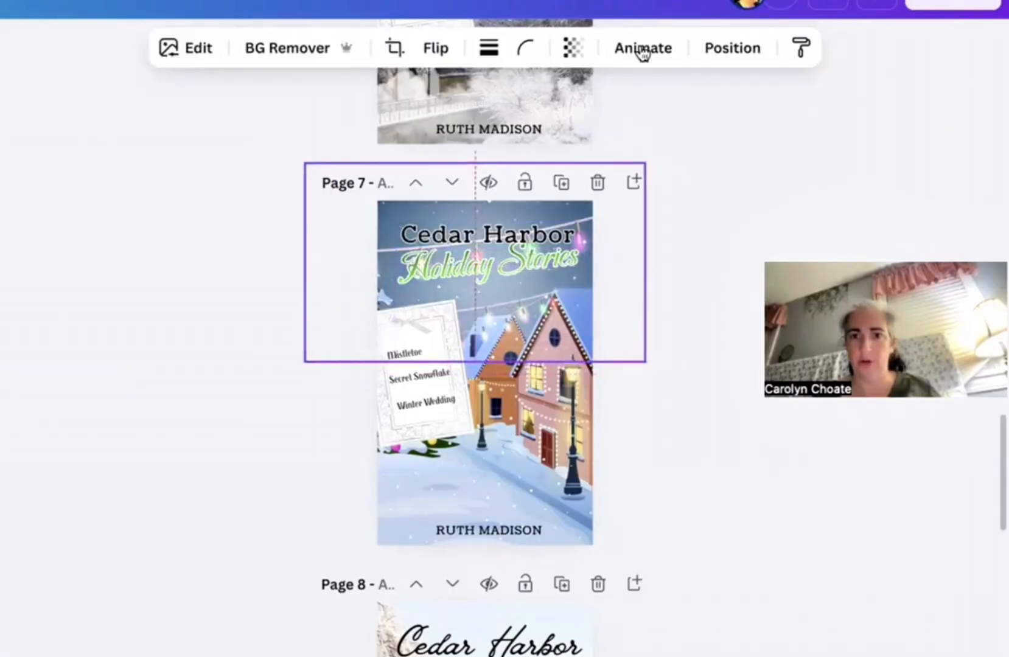
click(587, 48)
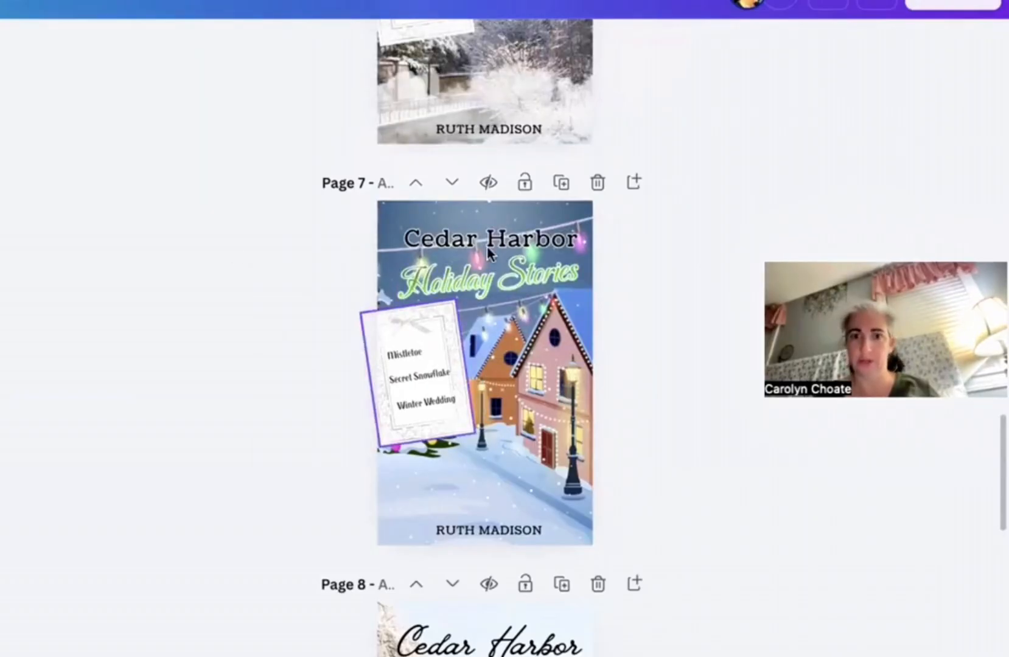
Step: Make the Page 7 title uppercase CEDAR HARBOR, widen its box and nudge it up
scroll(335, 265, up, 3)
scroll(336, 261, up, 3)
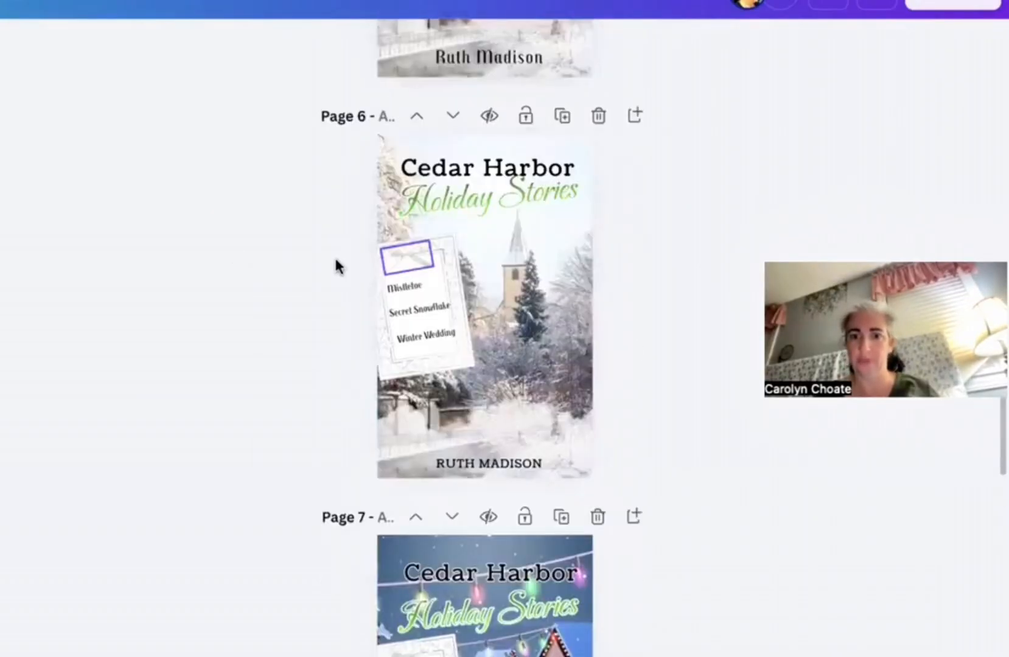
scroll(336, 260, down, 1)
scroll(335, 266, down, 3)
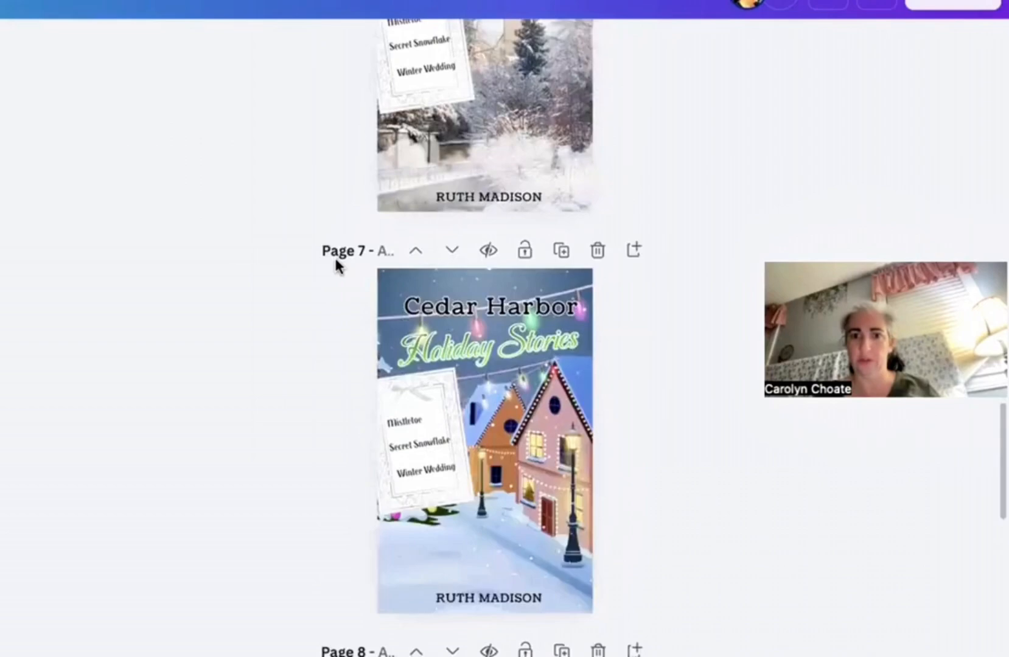
scroll(335, 265, up, 6)
scroll(528, 311, down, 5)
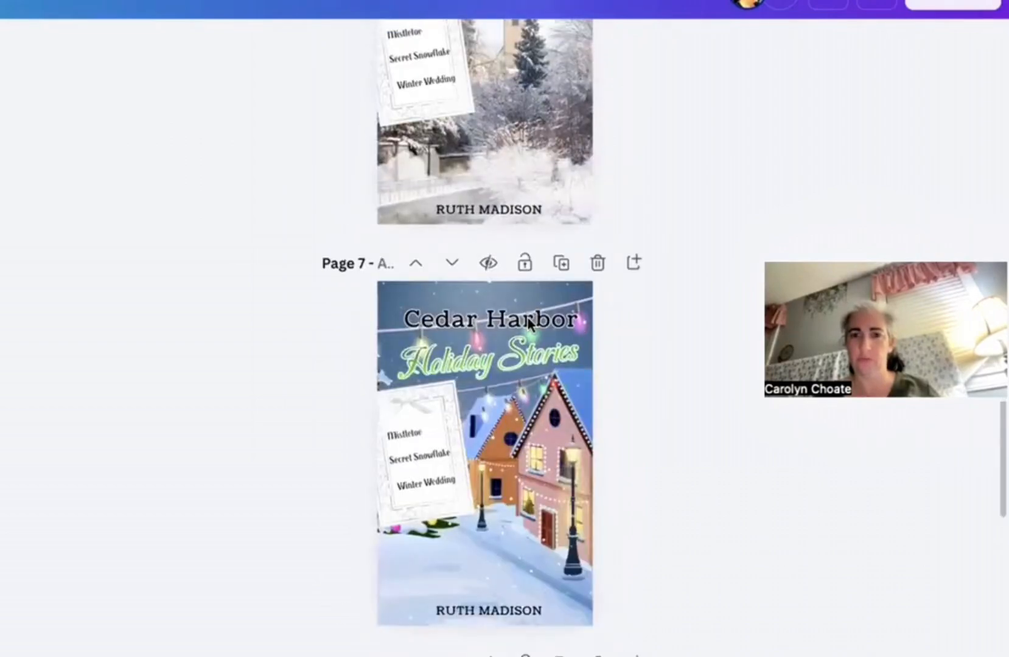
click(529, 319)
click(473, 48)
drag(380, 334, 436, 322)
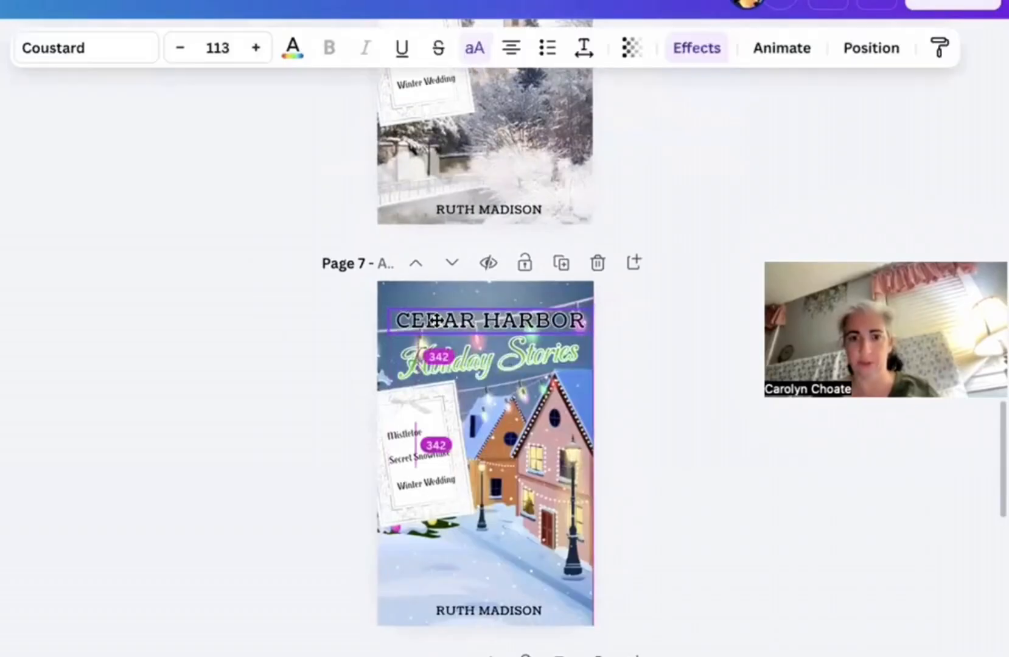
click(295, 328)
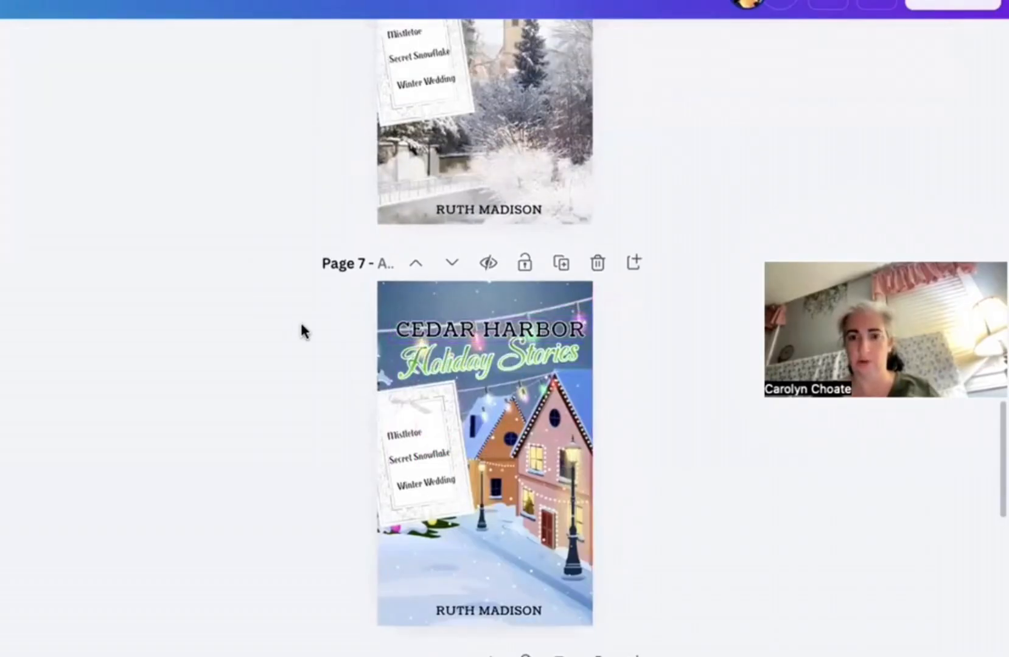
drag(466, 315, 467, 308)
click(475, 353)
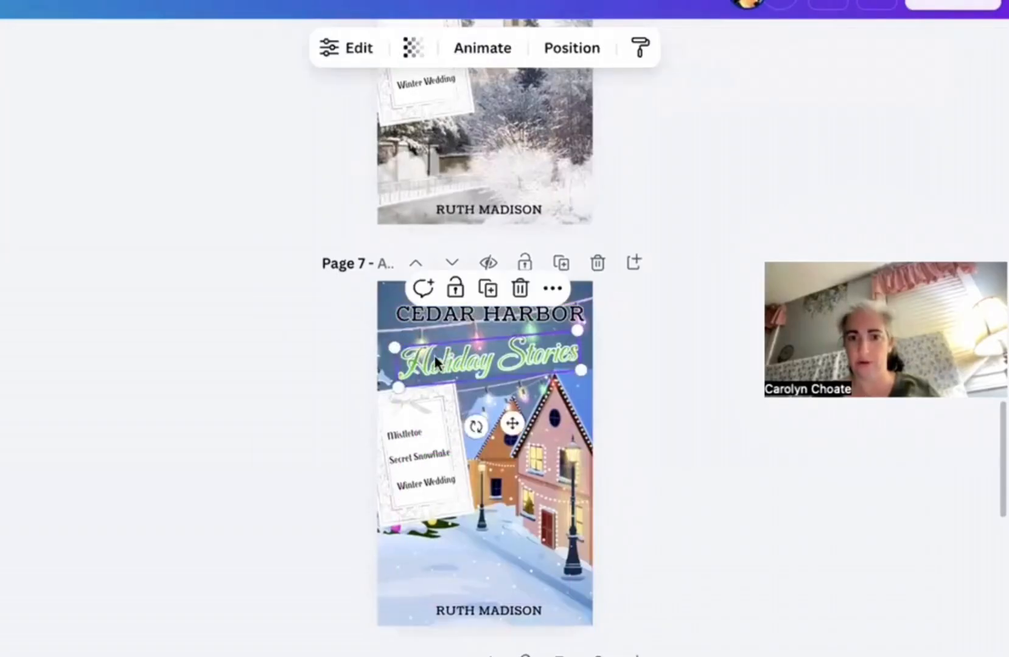
Step: Move Holiday Stories up under the main title and rotate it level
click(205, 339)
drag(450, 364, 451, 349)
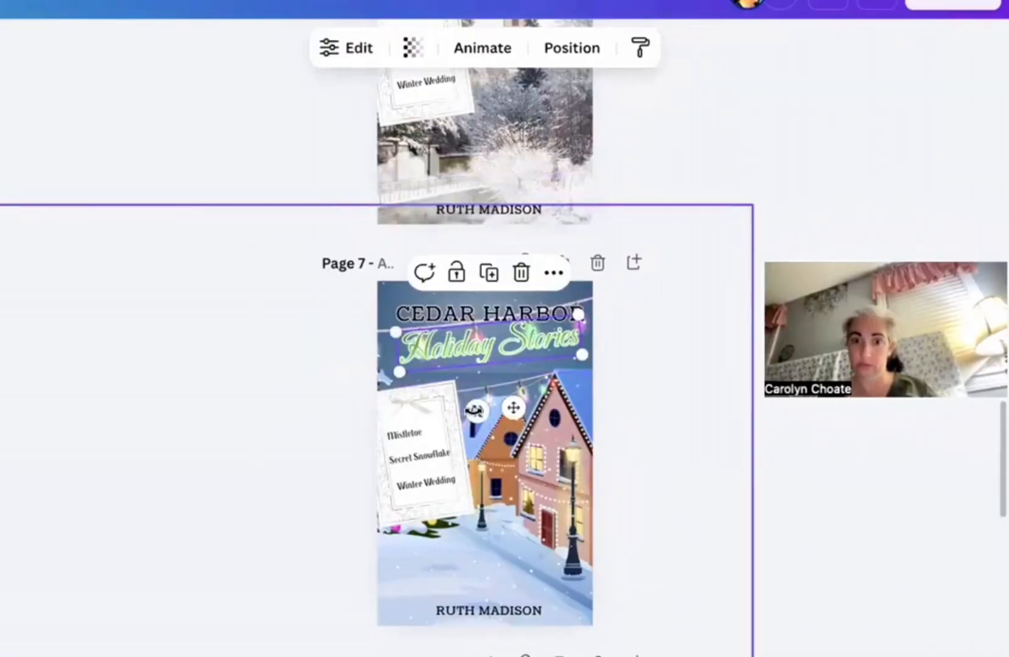
drag(475, 410, 471, 411)
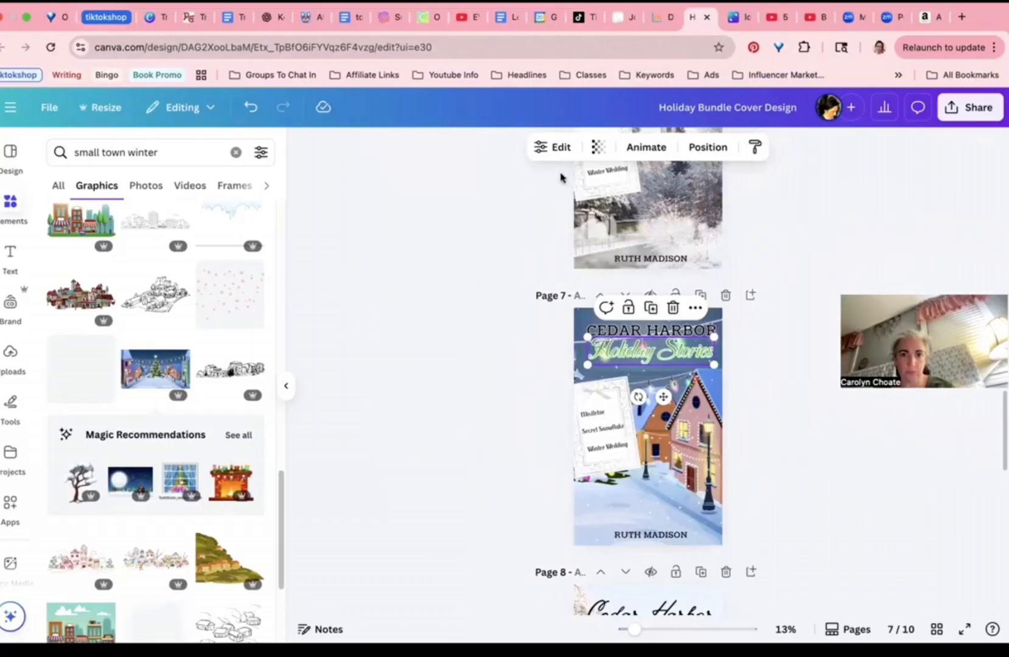
Step: In the gradient editor, make the first stop red, remove the middle stop, and make the last stop deep dark red
click(553, 147)
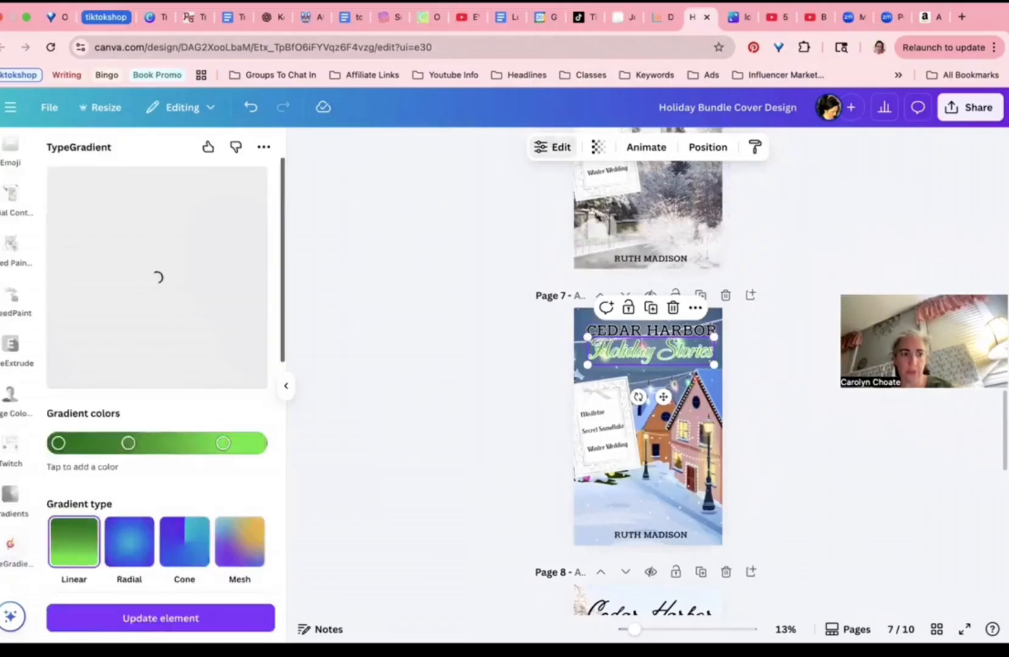
click(58, 443)
click(219, 499)
click(228, 306)
click(419, 426)
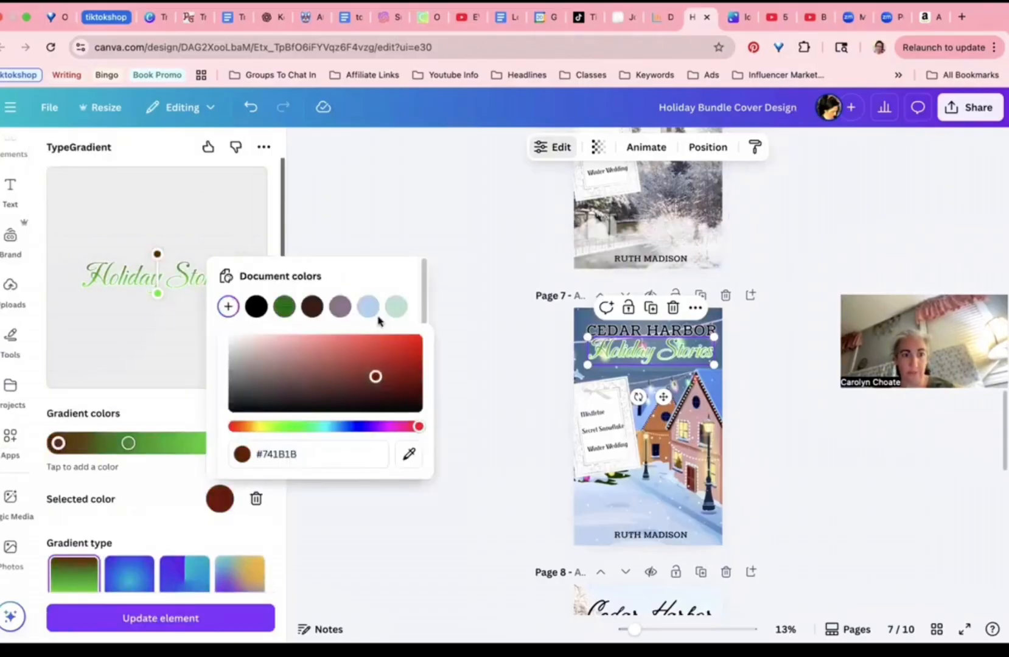
click(395, 338)
click(129, 443)
click(256, 498)
click(220, 499)
click(228, 307)
click(414, 426)
mouse_move(403, 351)
mouse_down()
mouse_move(326, 327)
mouse_move(308, 350)
mouse_move(417, 366)
mouse_up()
click(114, 292)
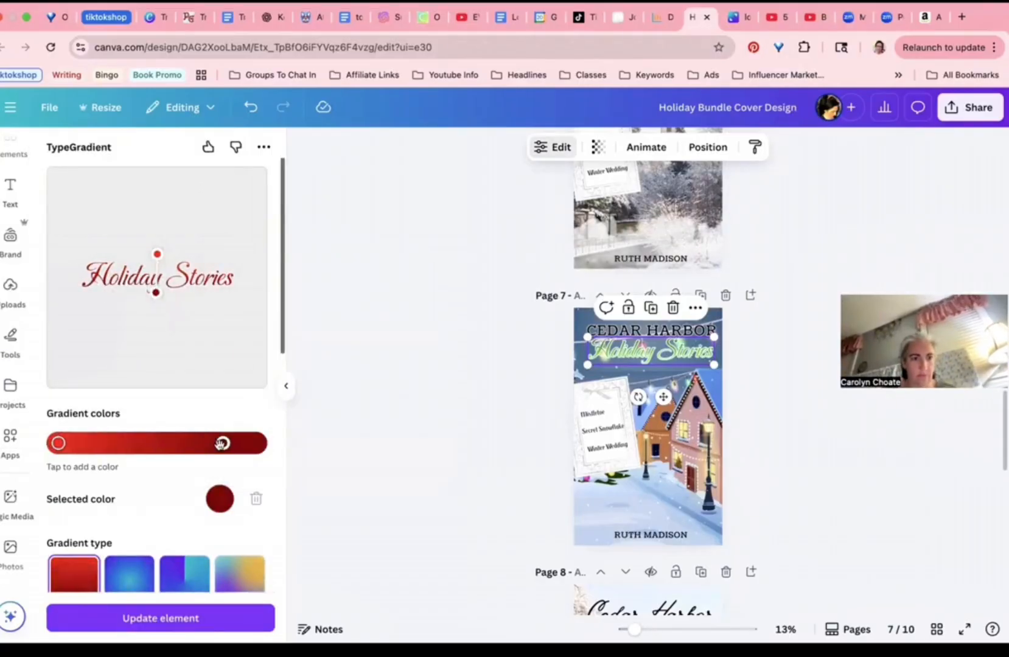
Step: Add a bright red middle stop and apply the red gradient to Holiday Stories
click(149, 442)
click(219, 499)
click(391, 338)
drag(391, 338, 365, 349)
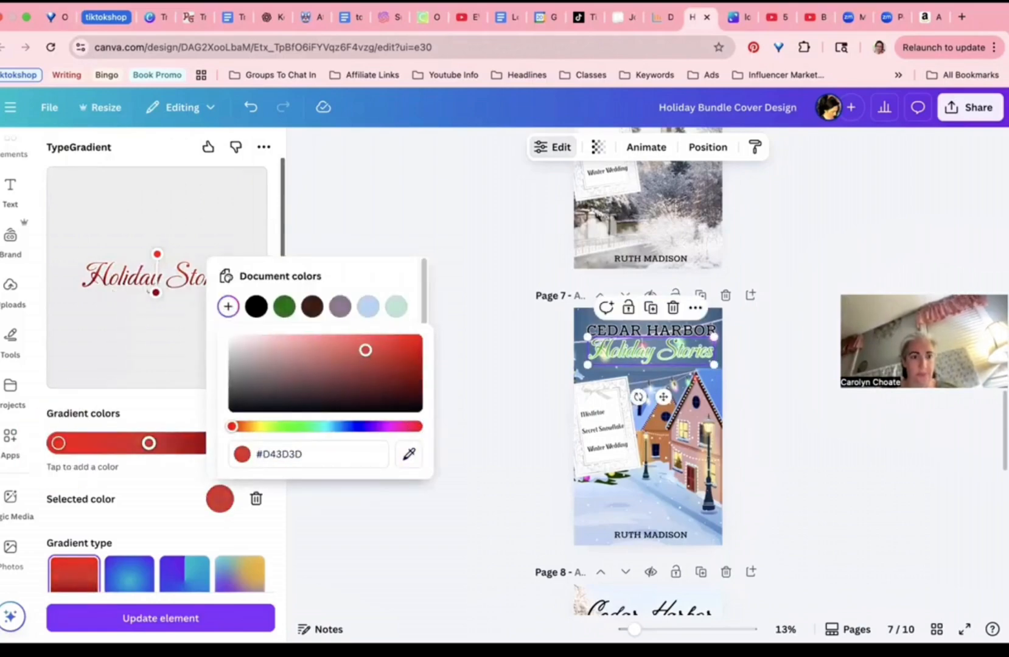
click(170, 443)
drag(149, 443, 152, 443)
click(223, 442)
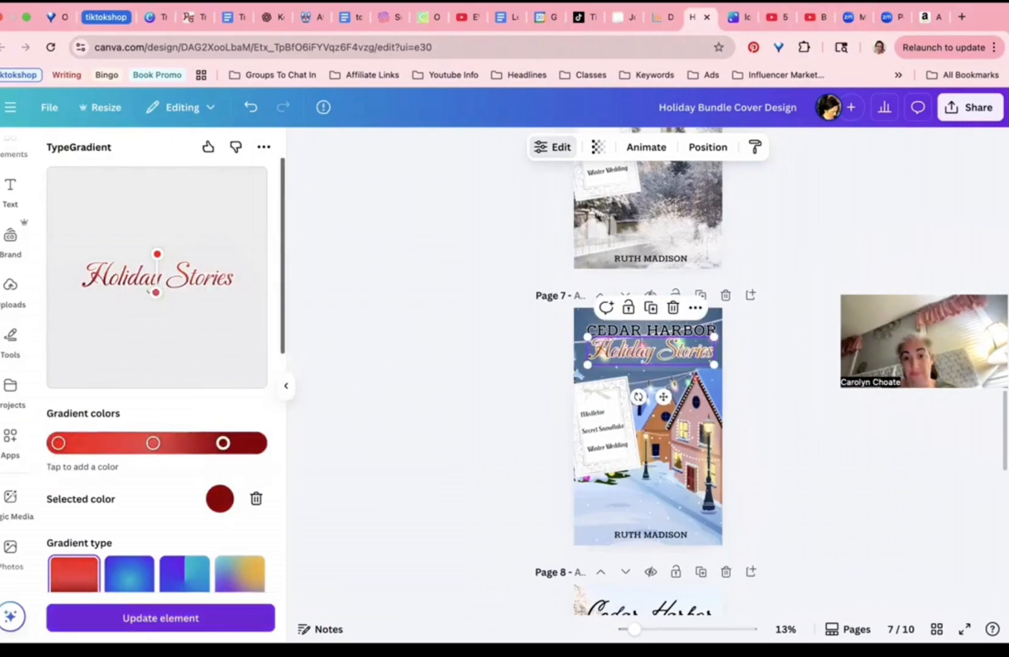
click(155, 618)
Step: Select the three book titles on the cover
click(593, 413)
shift+click(614, 429)
shift+click(610, 448)
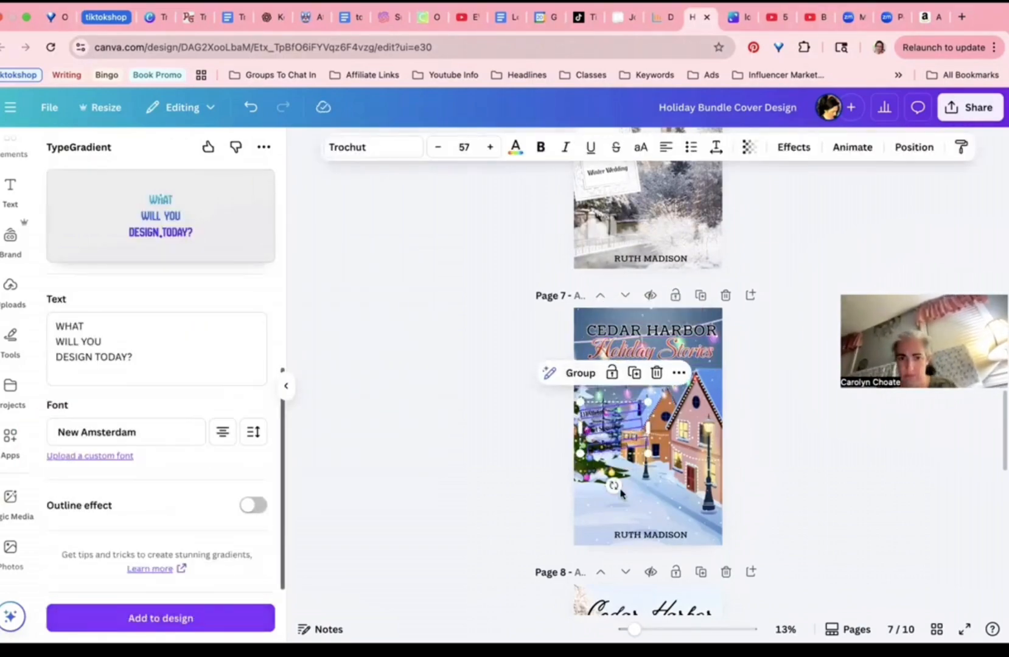
Step: Make the three book titles white with a drop shadow
click(565, 372)
click(515, 147)
click(155, 281)
click(793, 148)
click(155, 226)
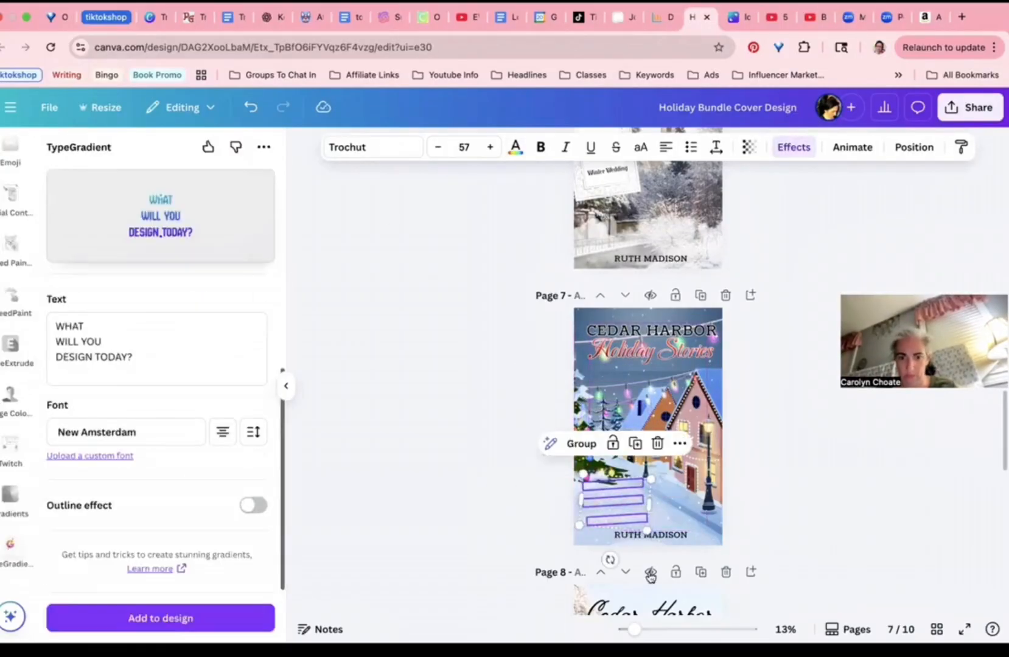
Step: Reselect Mistletoe, Secret Snowflake and Winter Wedding, then enlarge them slightly and nudge them into place
scroll(566, 455, up, 5)
scroll(566, 456, down, 3)
click(530, 442)
drag(556, 480, 552, 480)
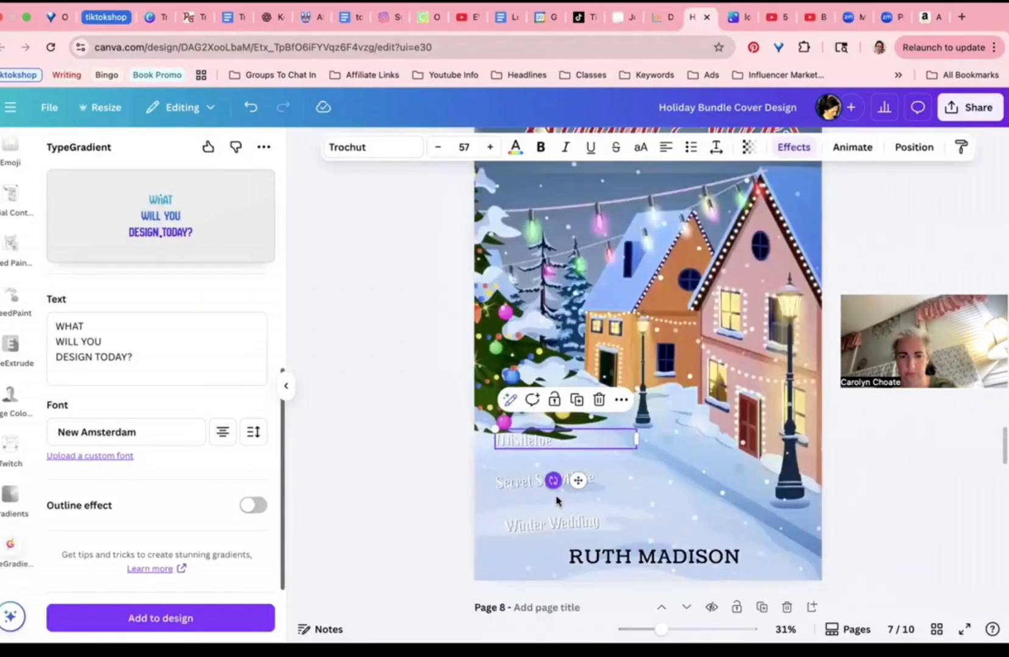
click(547, 485)
click(556, 523)
drag(563, 564, 559, 563)
drag(523, 442, 523, 455)
drag(530, 523, 516, 504)
click(517, 458)
shift+click(524, 480)
shift+click(527, 505)
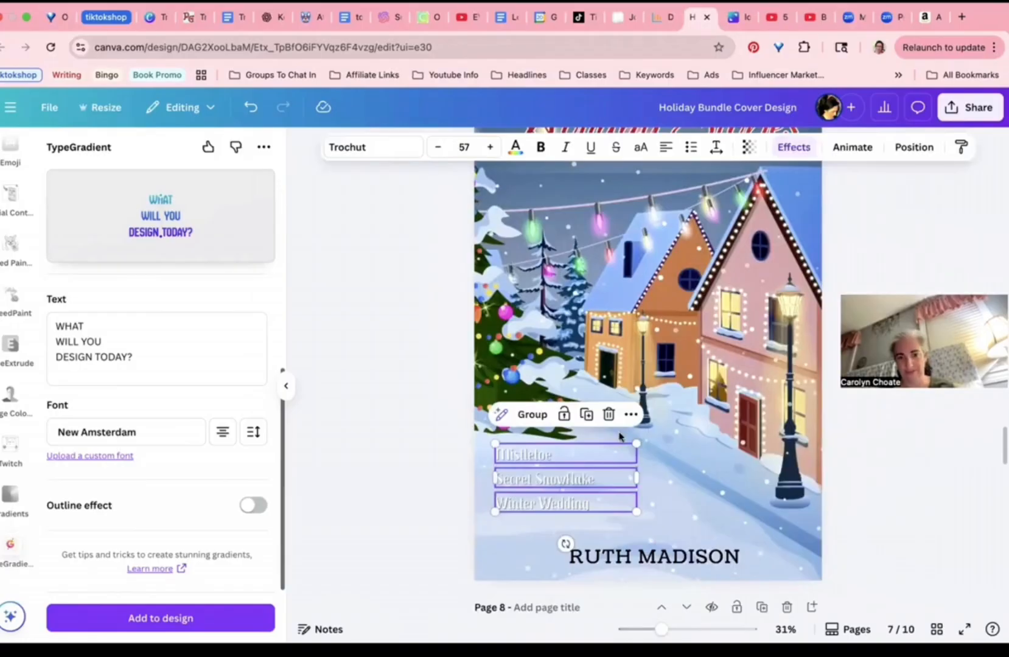
drag(638, 443, 650, 436)
drag(548, 477, 544, 485)
click(424, 442)
Step: Stretch the overlay's bottom edge down and reposition it over the Page 7 cover
click(615, 165)
scroll(614, 165, up, 3)
drag(635, 368, 635, 453)
click(448, 484)
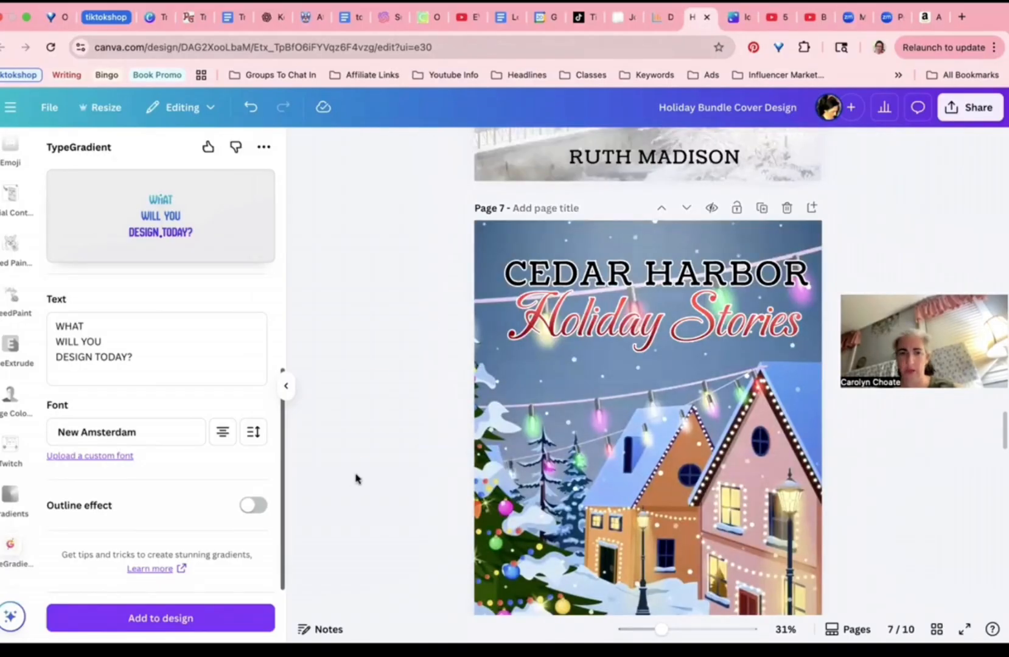
scroll(355, 477, down, 3)
scroll(547, 478, up, 3)
scroll(578, 304, down, 5)
drag(579, 214, 324, 213)
drag(325, 213, 675, 316)
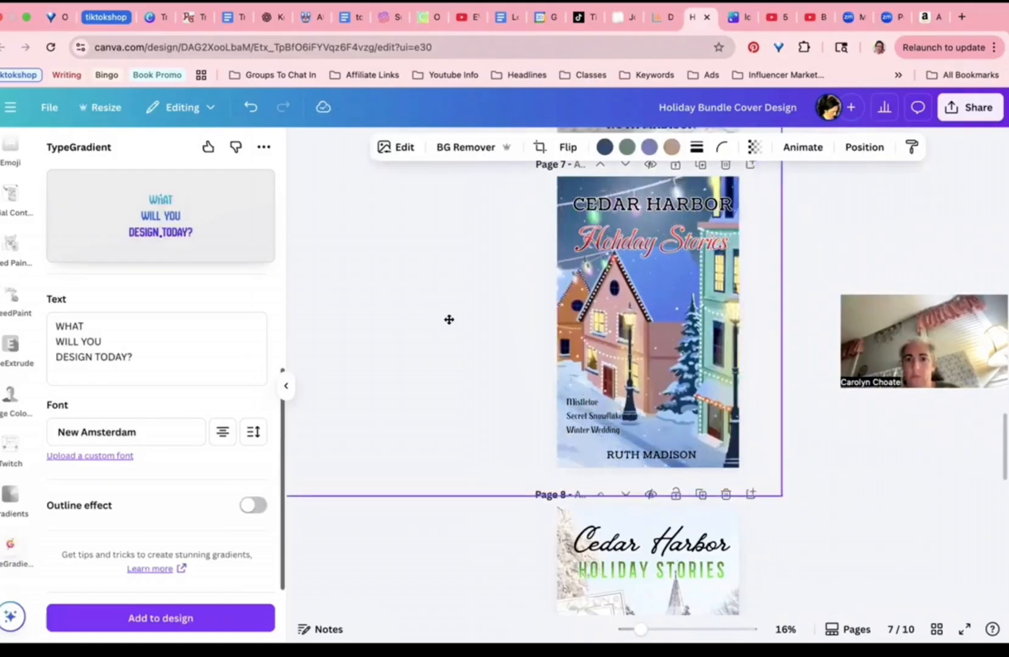
Step: Shift the story list slightly up and right, then clear the selection
click(648, 240)
key(Escape)
click(675, 188)
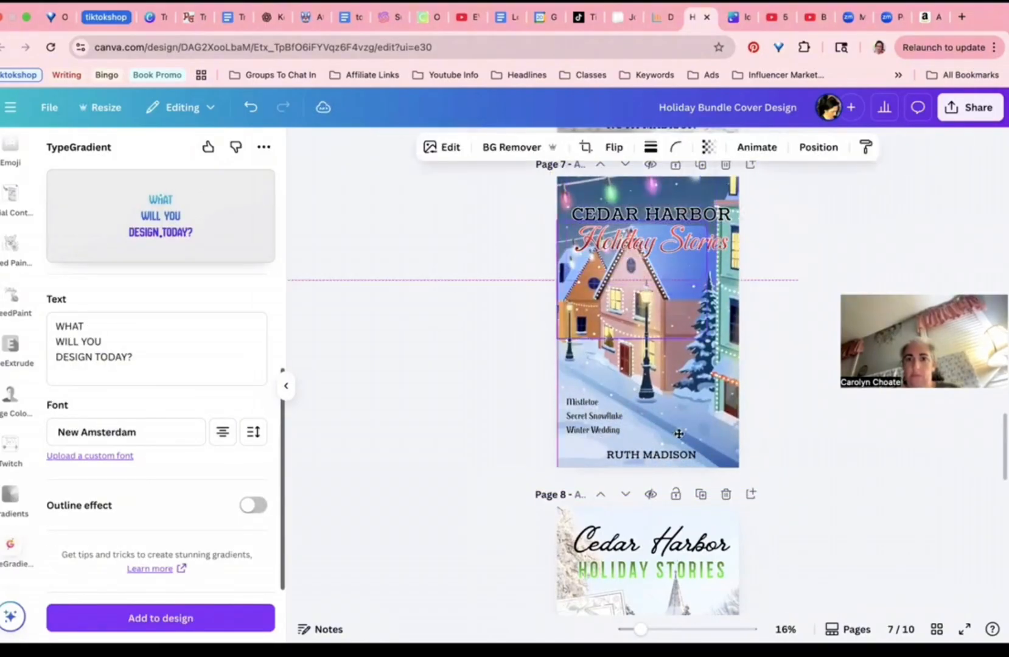
click(470, 270)
drag(599, 397, 604, 389)
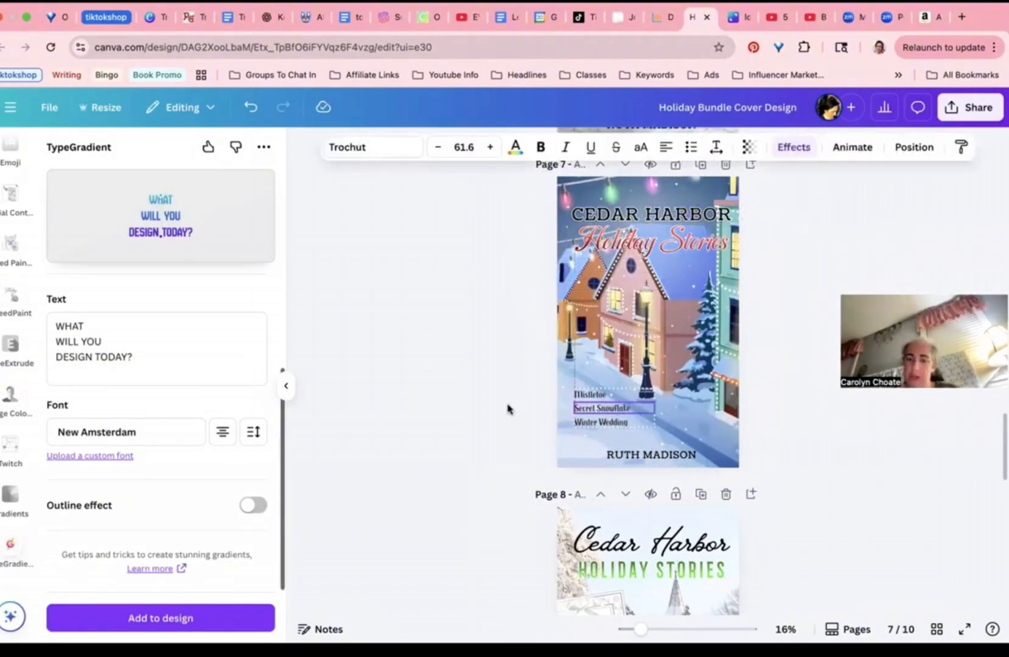
click(506, 410)
click(635, 360)
key(Escape)
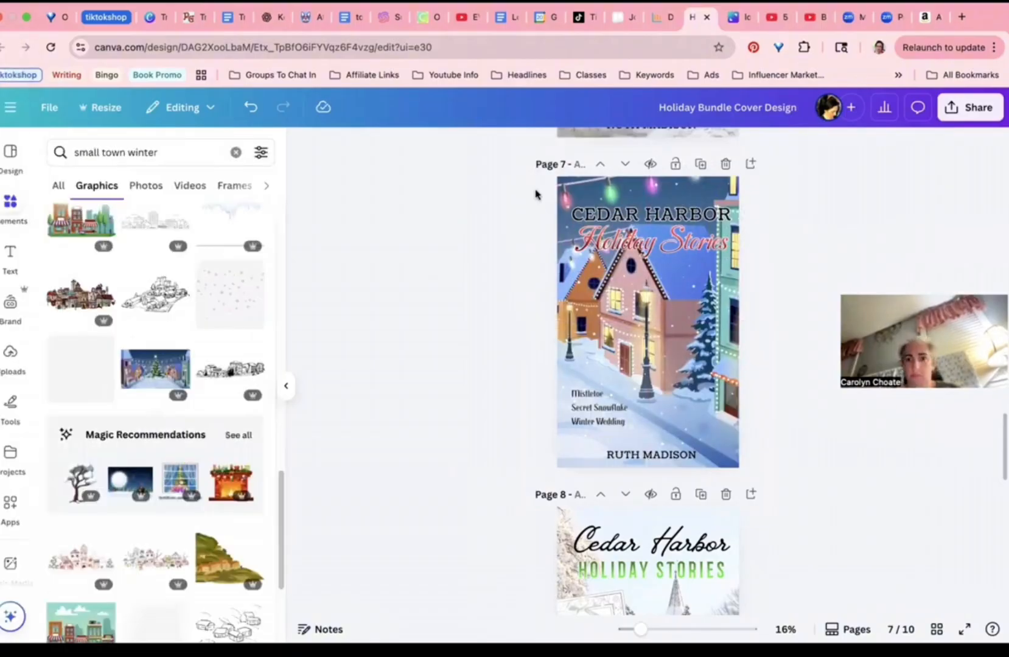
Step: Add a 'shadow' element, stretch it over the title, and set 62 transparency
text(shadow)
key(Return)
drag(656, 223, 822, 225)
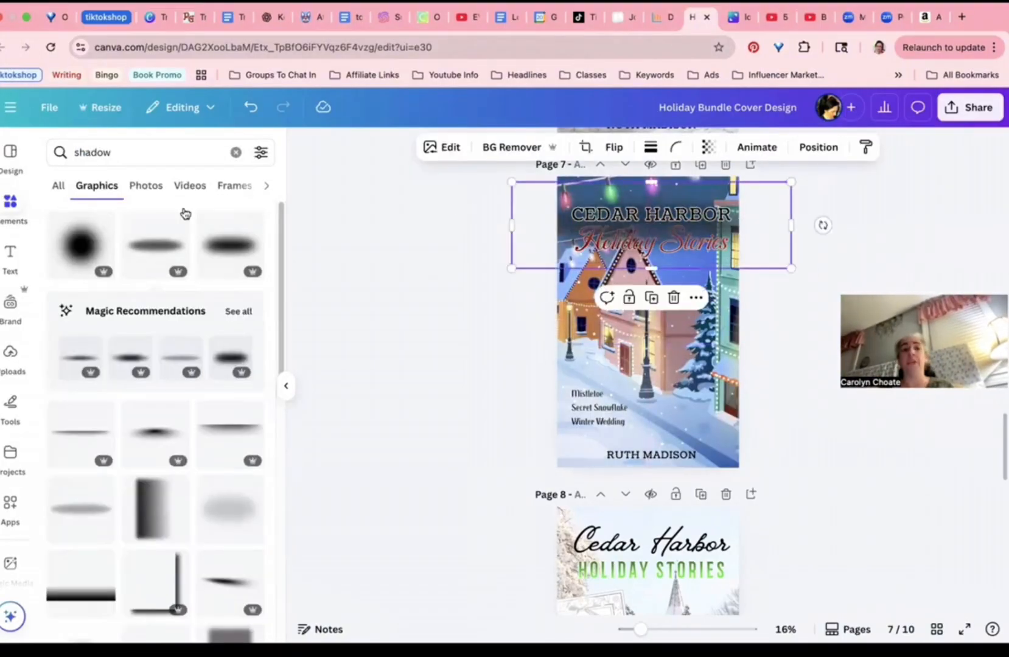
click(819, 146)
click(708, 147)
click(475, 250)
Step: Nudge the title slightly left and move the story list upward
drag(619, 244, 615, 245)
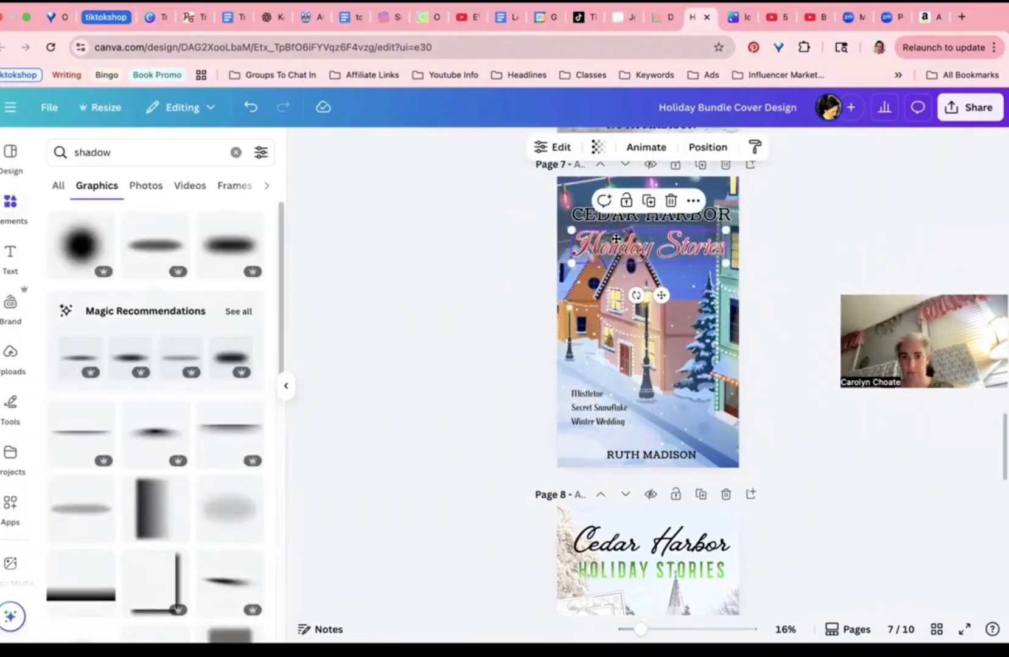
click(542, 365)
drag(596, 407, 592, 392)
click(509, 366)
click(399, 365)
Step: Duplicate Page 7 as Page 8 and set its title font to Vintage Goods
click(700, 164)
click(651, 214)
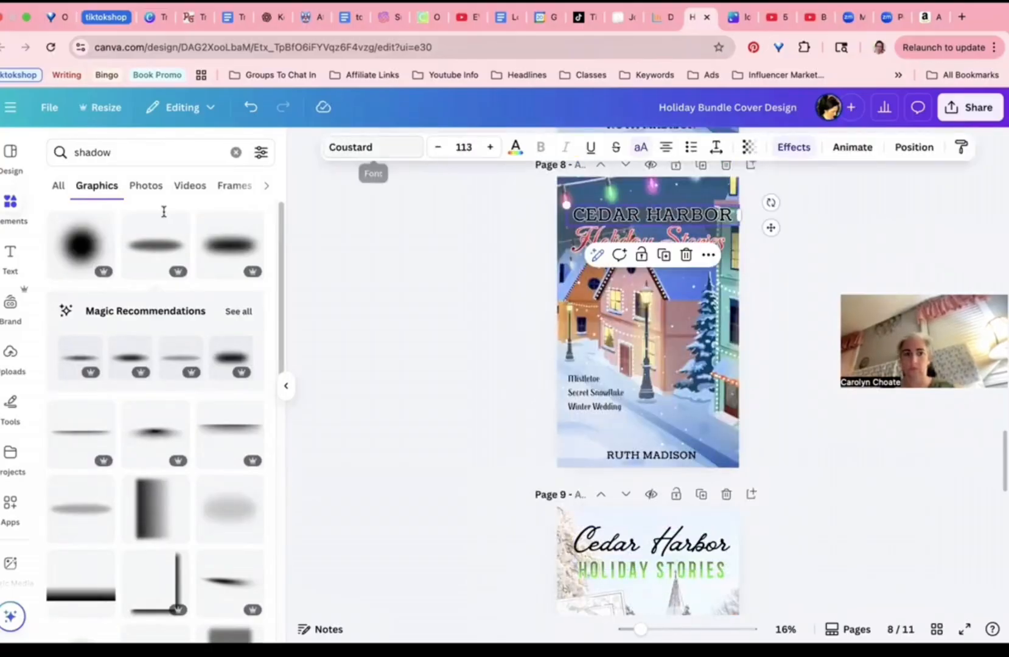
click(359, 147)
click(96, 281)
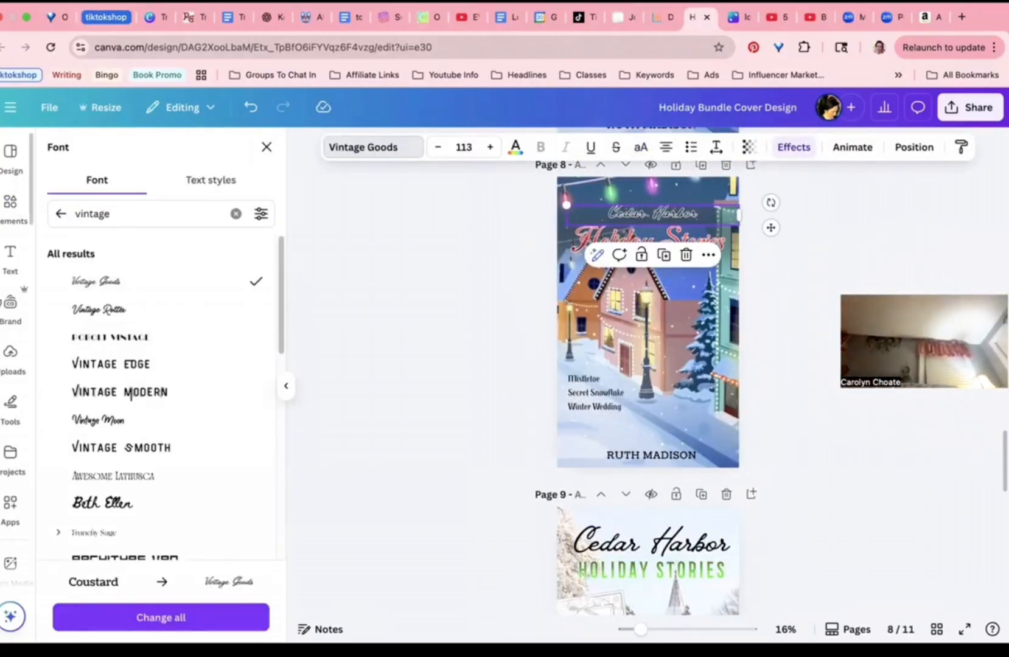
Step: Enlarge the Cedar Harbor title to 216, remove its effect, make it white and tighten its spacing
click(10, 302)
drag(566, 205, 409, 186)
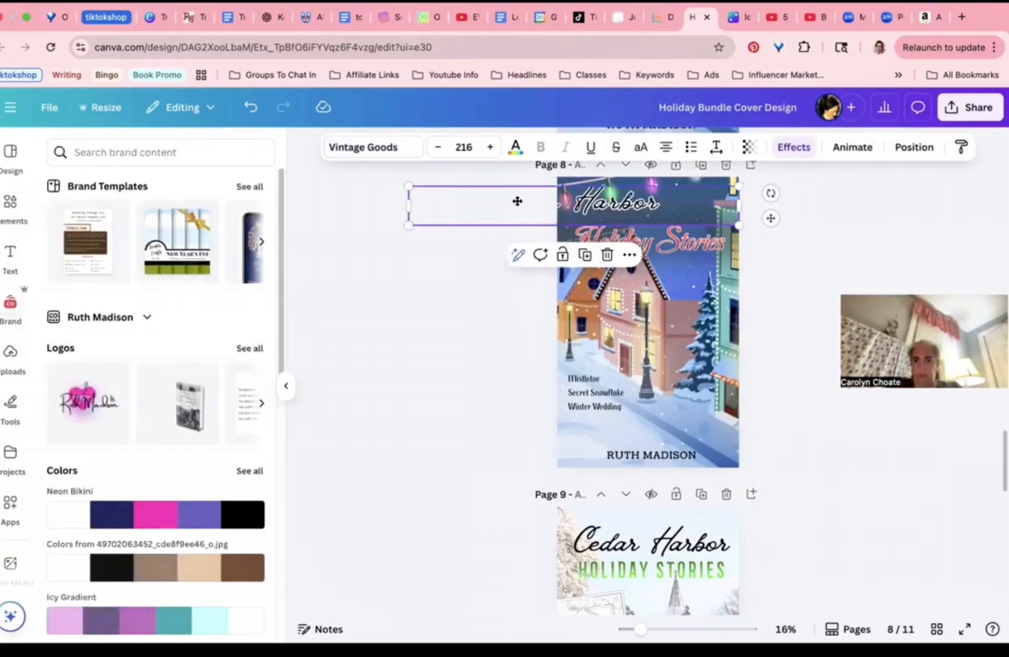
drag(515, 200, 590, 211)
click(420, 195)
click(648, 210)
click(794, 147)
click(81, 225)
click(515, 147)
click(155, 281)
click(716, 147)
drag(661, 198, 658, 198)
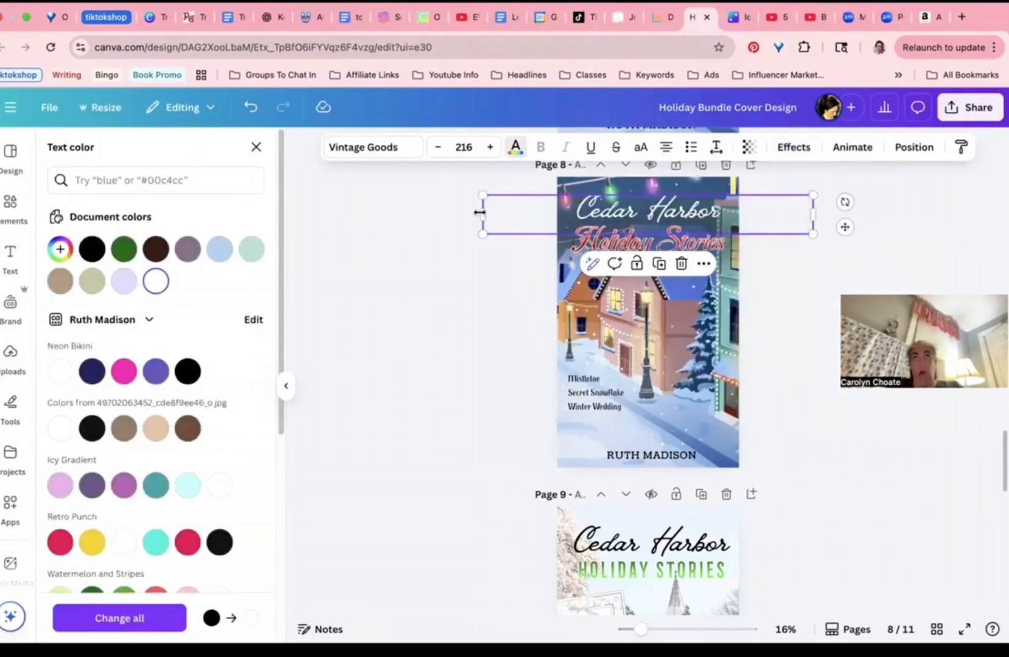
drag(482, 214, 596, 212)
click(504, 203)
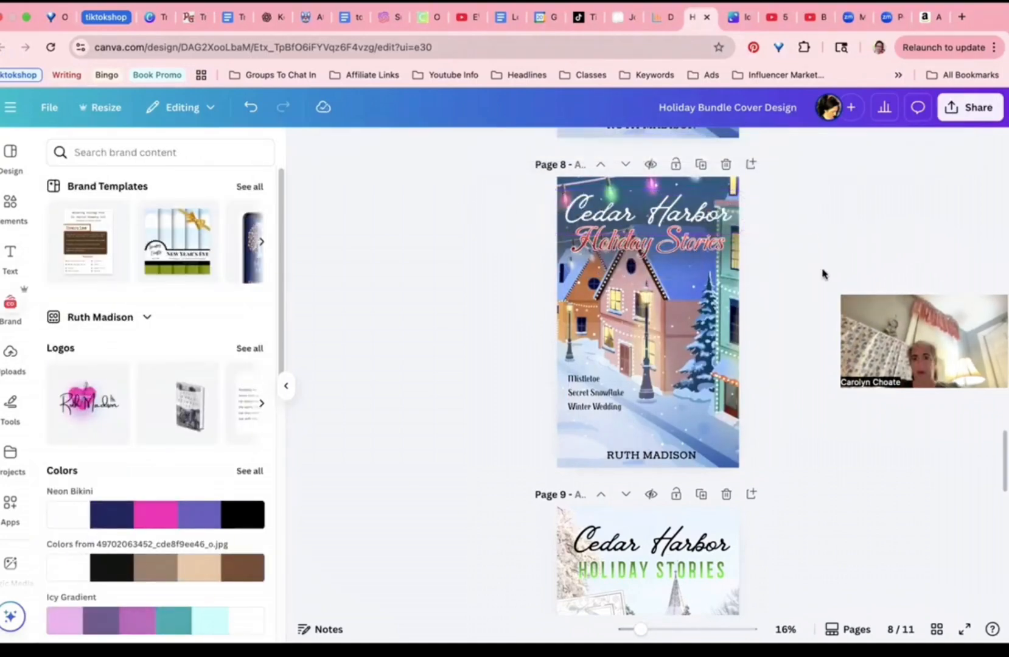
Step: Try the Robolt Vintage and Vintage Smooth fonts on the title, then apply Frunchy Sage
click(683, 192)
click(365, 147)
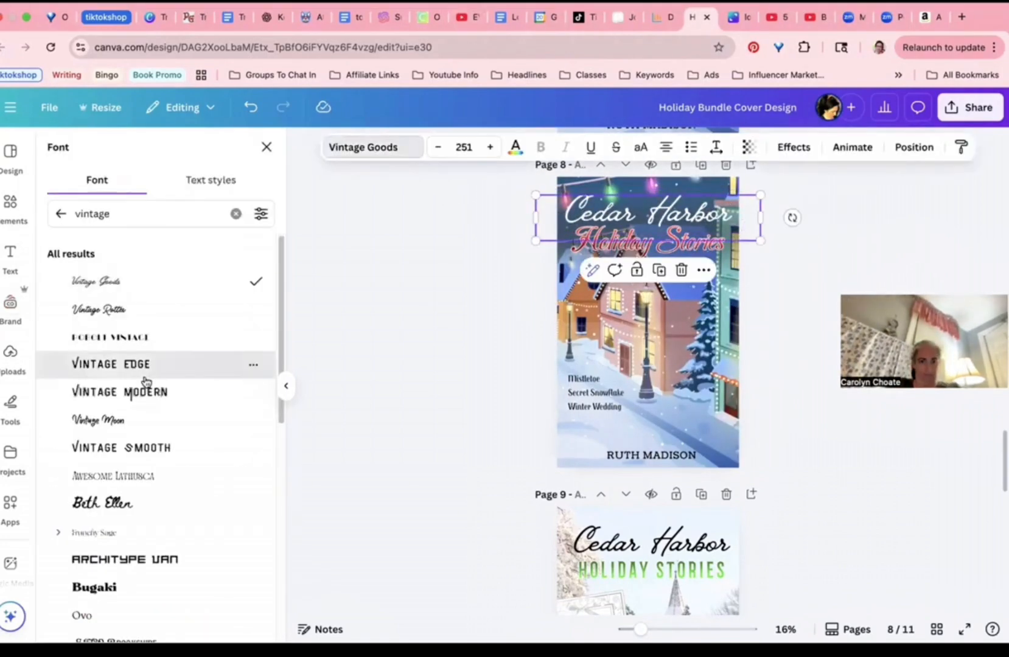
click(110, 336)
click(121, 447)
scroll(126, 491, down, 2)
click(92, 423)
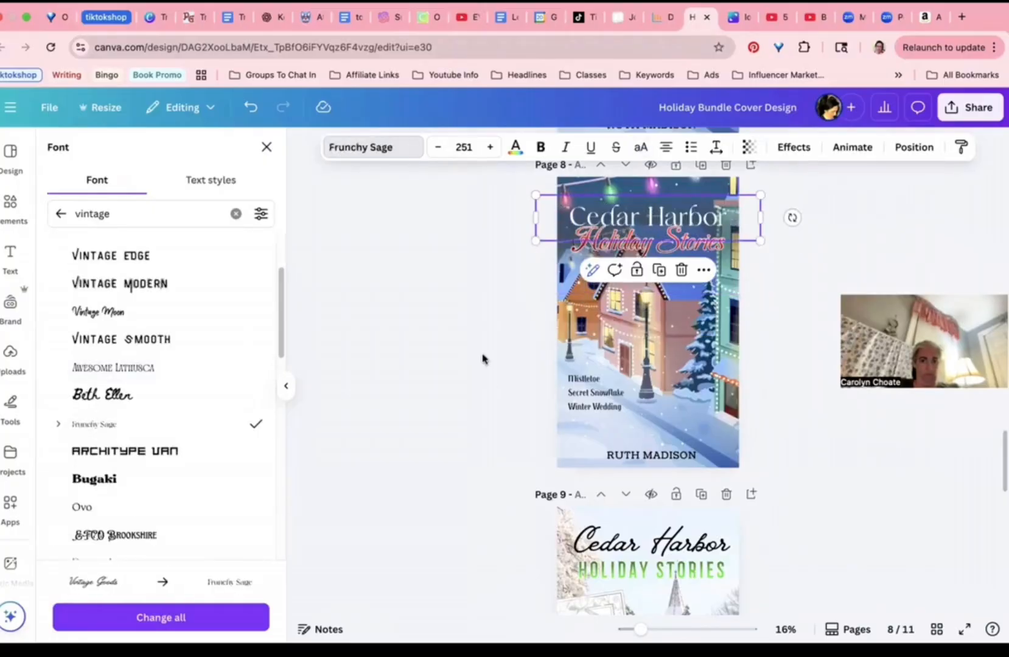
scroll(477, 356, down, 15)
scroll(672, 426, up, 10)
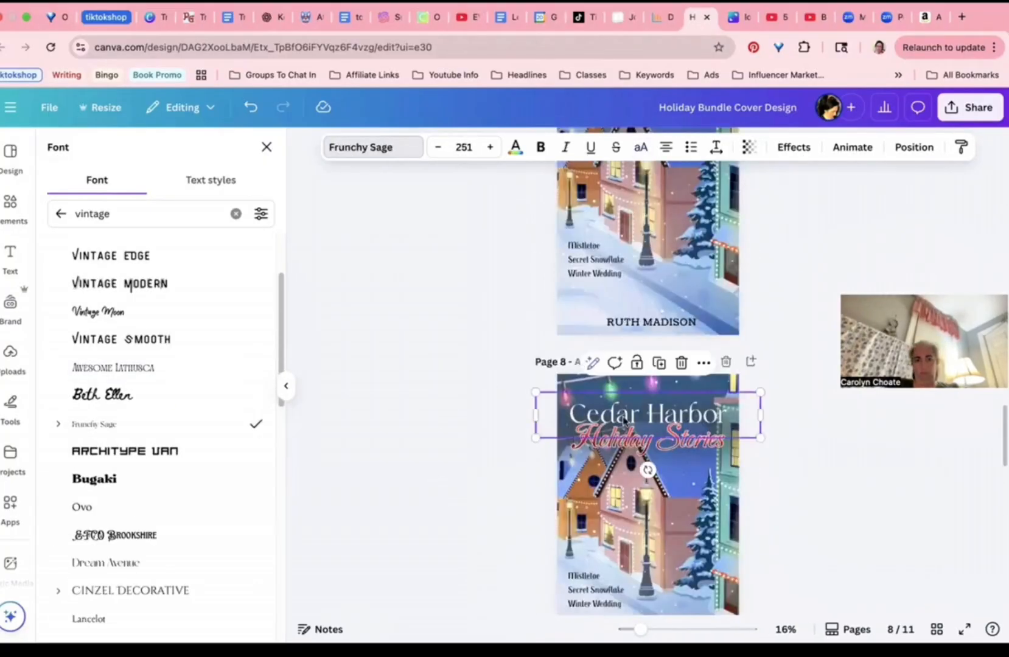
click(518, 249)
scroll(518, 249, up, 4)
Step: Try Feel Free Playful, then set the title in uppercase Elika Gorica fitted on one line
click(653, 481)
click(365, 148)
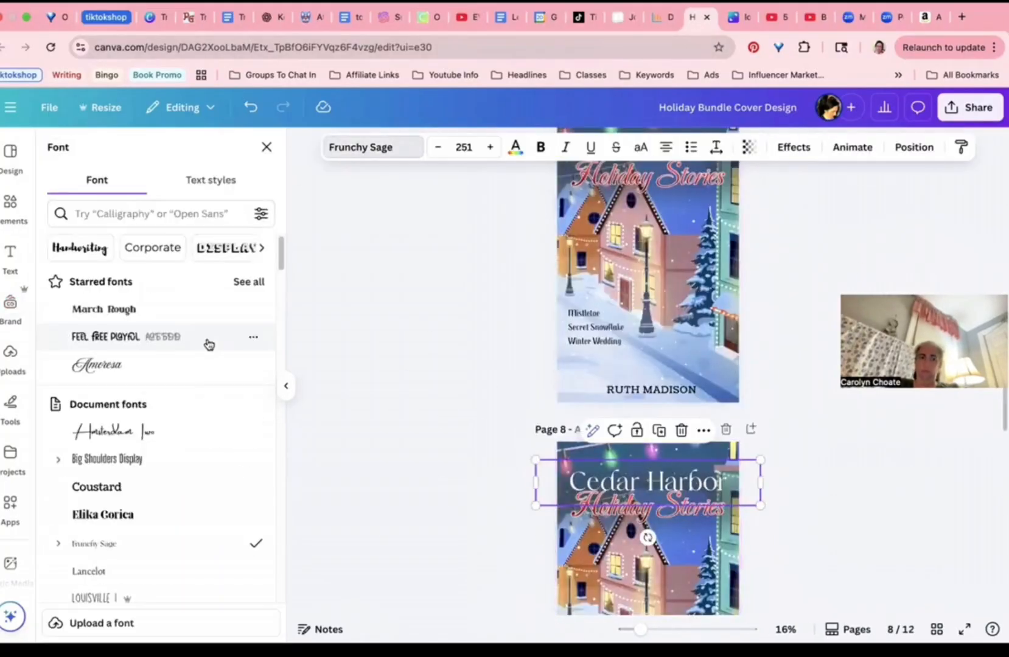
click(106, 336)
scroll(457, 404, down, 2)
scroll(122, 426, down, 3)
click(103, 304)
drag(730, 382, 717, 407)
click(641, 147)
drag(717, 377, 746, 349)
click(427, 373)
Step: Switch the title font to Lancelot and enlarge it slightly
click(651, 365)
click(365, 147)
click(88, 361)
click(846, 427)
Step: Duplicate the cover and give the copy a title-case title enlarged to 222
click(701, 317)
click(650, 365)
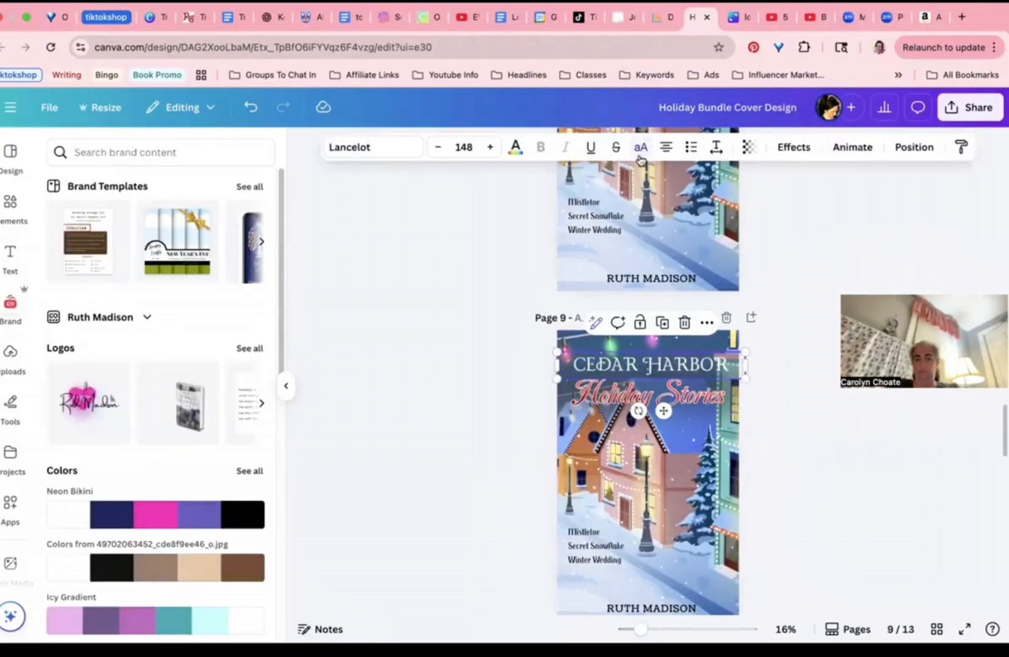
click(641, 149)
drag(558, 365, 618, 364)
mouse_move(619, 378)
mouse_down()
mouse_move(556, 390)
mouse_move(618, 373)
mouse_up()
click(445, 377)
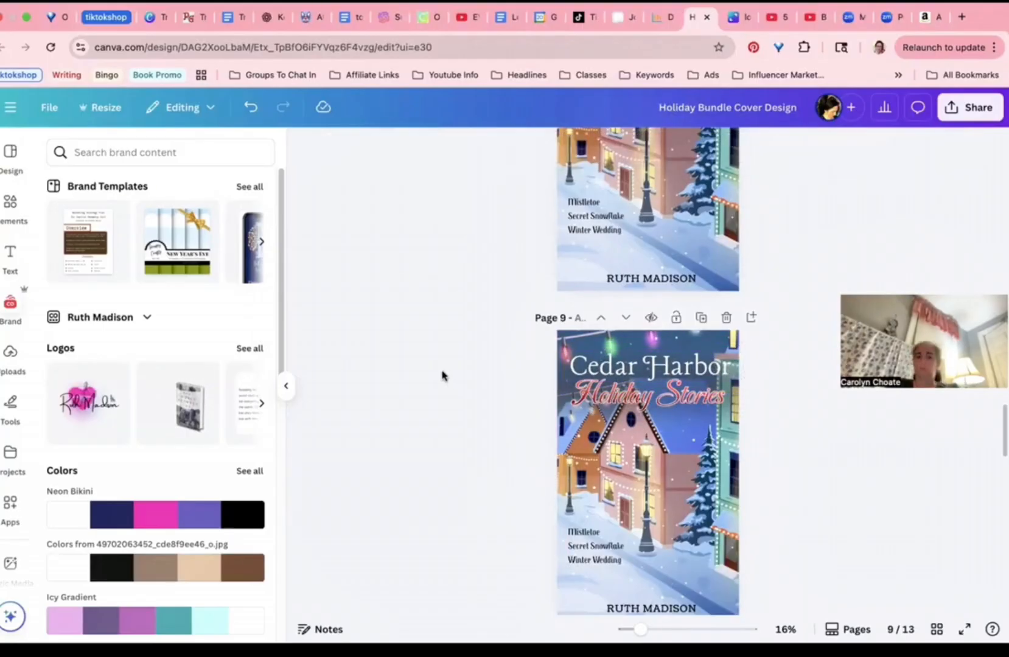
Step: Browse the text effect options for the Cedar Harbor title
click(669, 365)
click(792, 147)
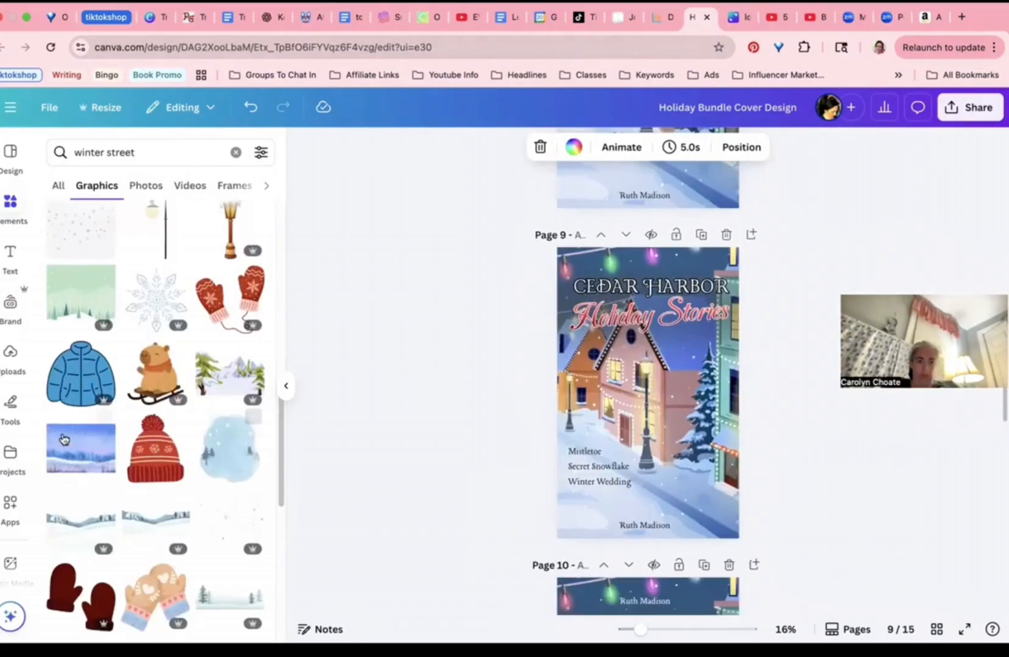
scroll(64, 439, down, 1)
scroll(64, 440, down, 5)
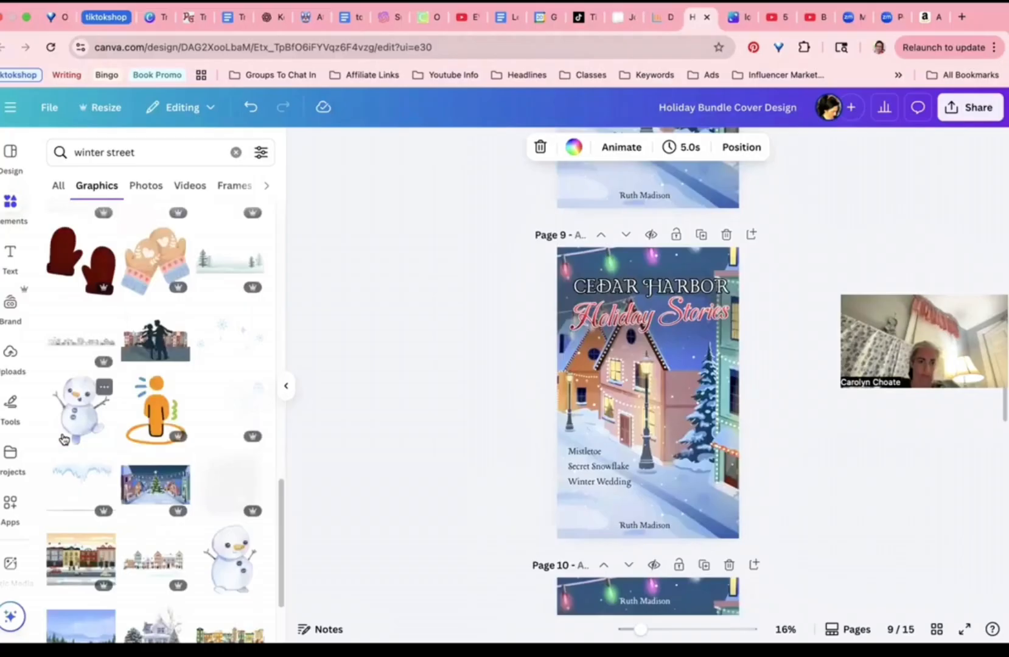
scroll(63, 440, down, 1)
scroll(64, 440, down, 3)
scroll(543, 407, up, 2)
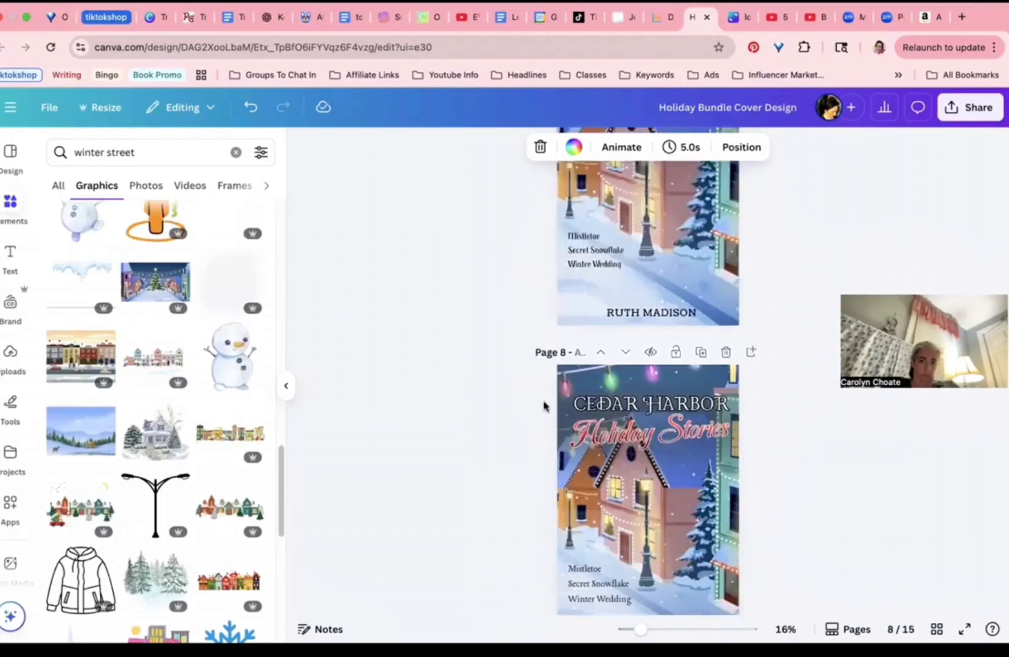
Step: Reposition page 9's lit-street background image, then delete it
click(732, 423)
drag(957, 456, 936, 449)
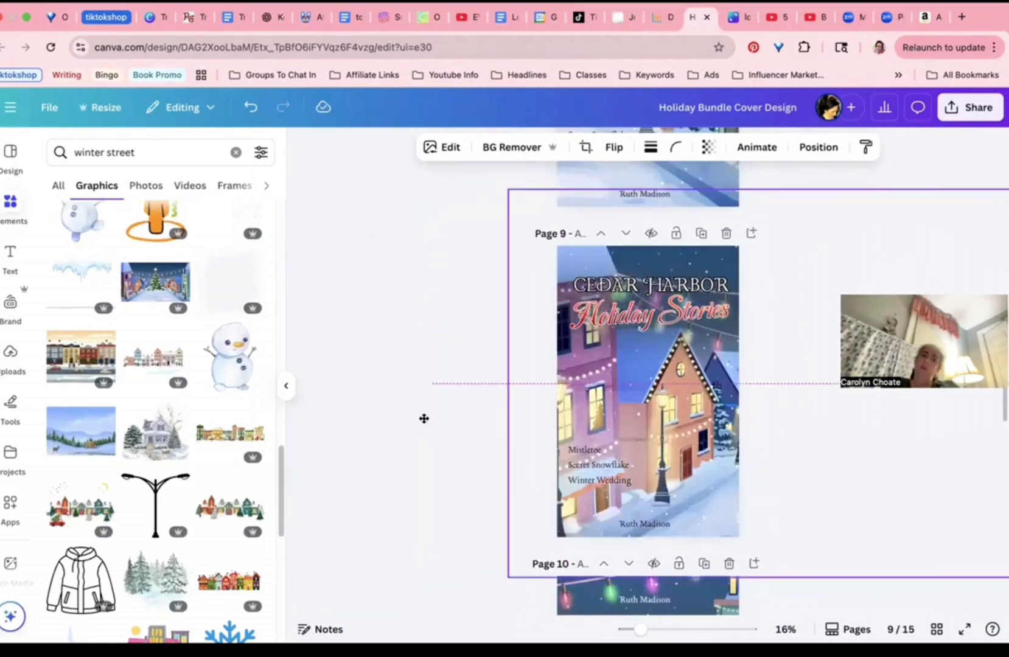
drag(424, 418, 506, 455)
drag(607, 472, 903, 452)
click(863, 231)
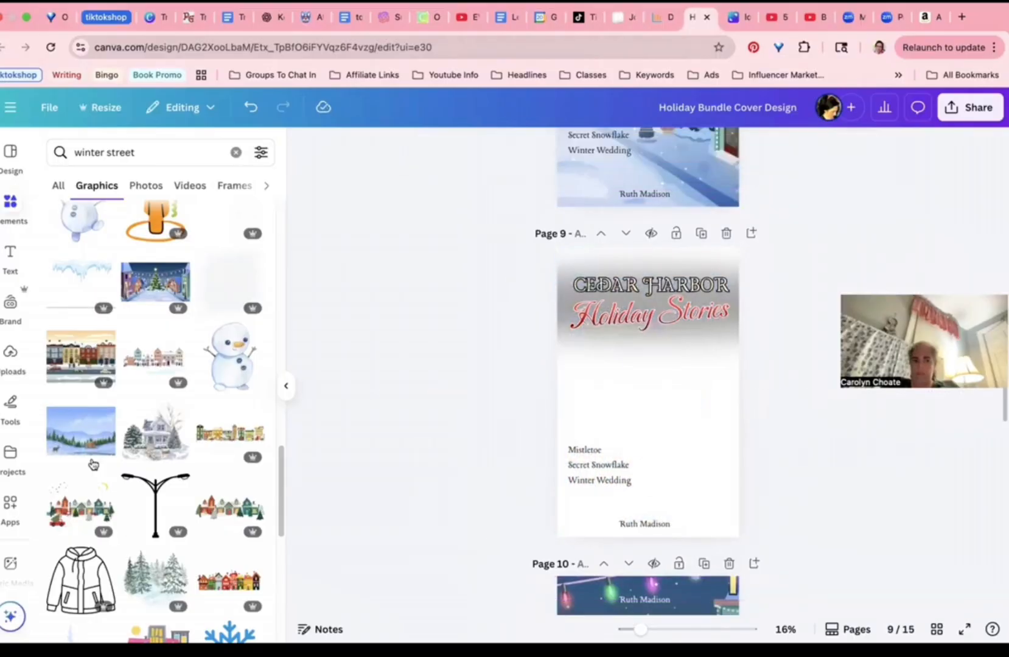
Step: Add the watercolor snowy house, stretch it to fill the page, and send it behind the titles
click(155, 433)
drag(575, 456, 502, 518)
drag(548, 487, 556, 499)
drag(560, 300, 553, 228)
click(853, 148)
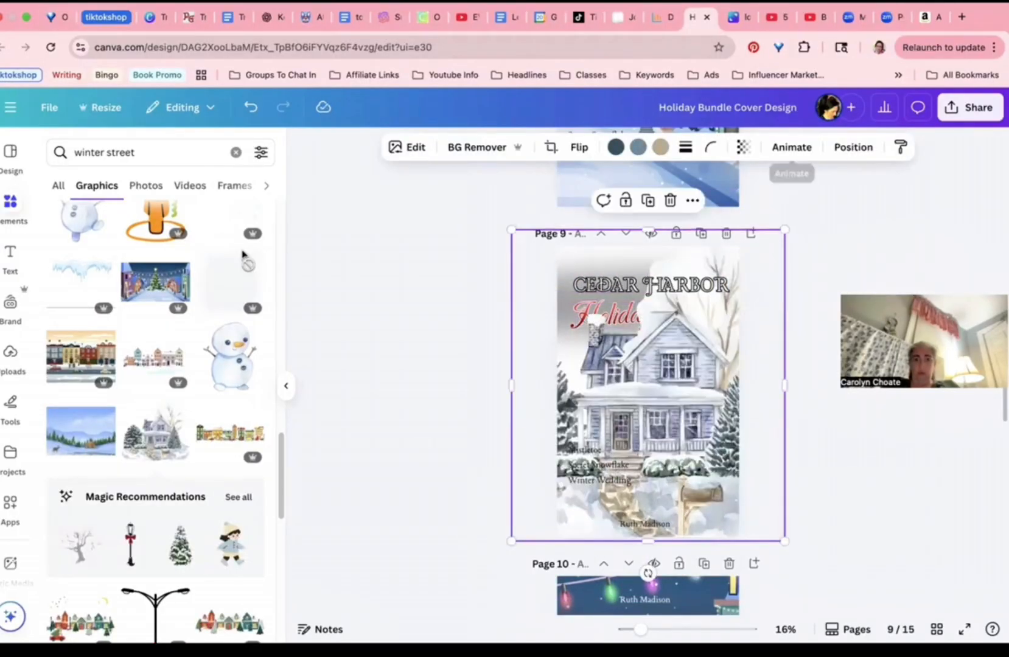
click(244, 254)
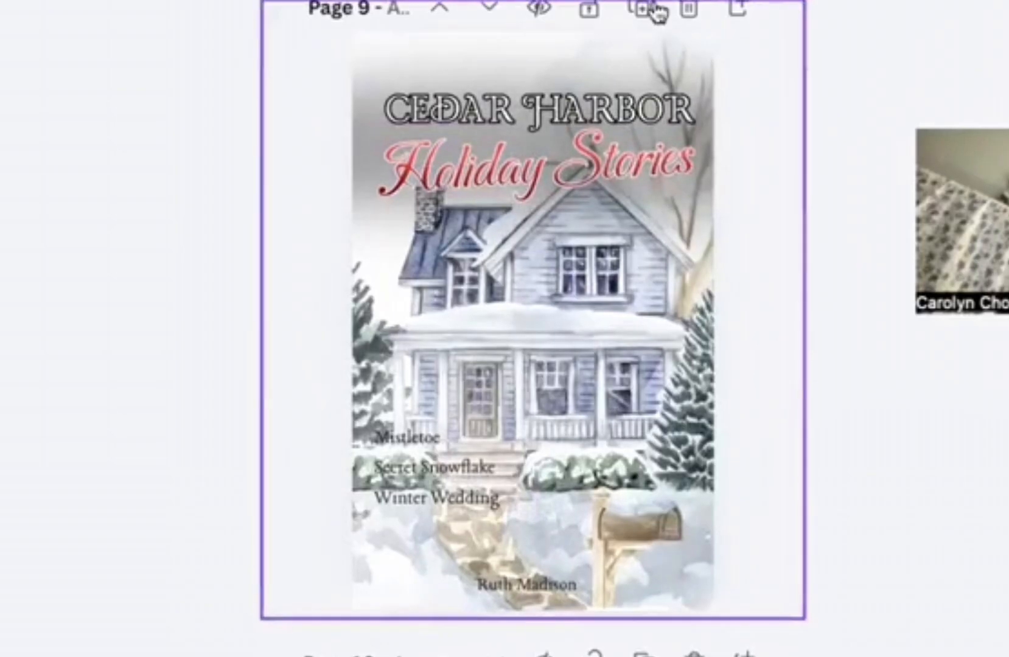
Step: Duplicate page 9 as page 10, remove the dark gradient, and stack Holiday Stories under Cedar Harbor
click(657, 11)
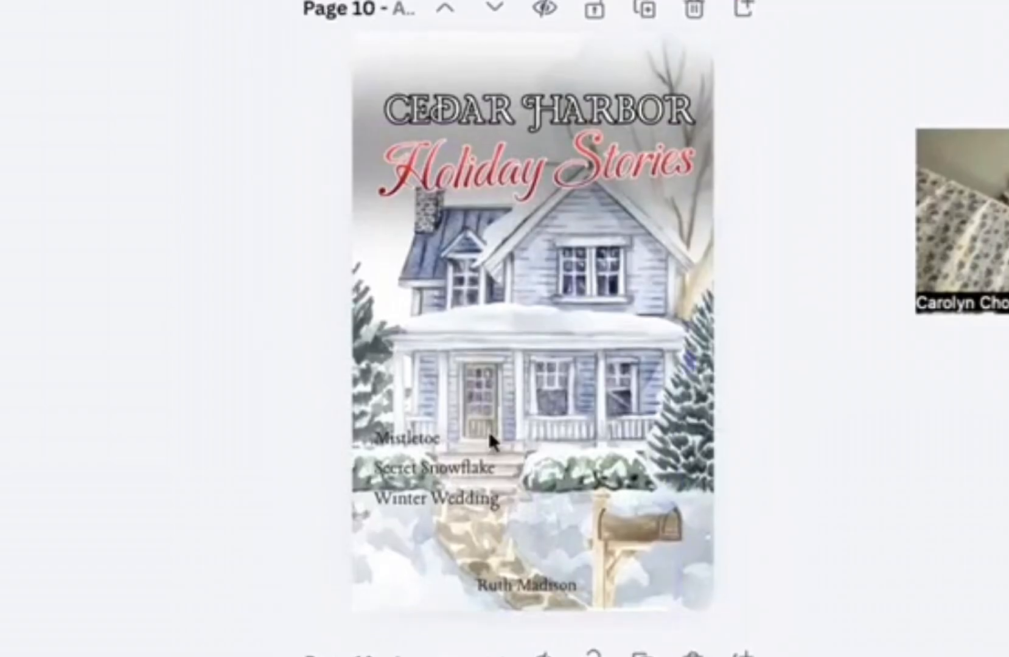
drag(112, 311, 80, 65)
click(441, 420)
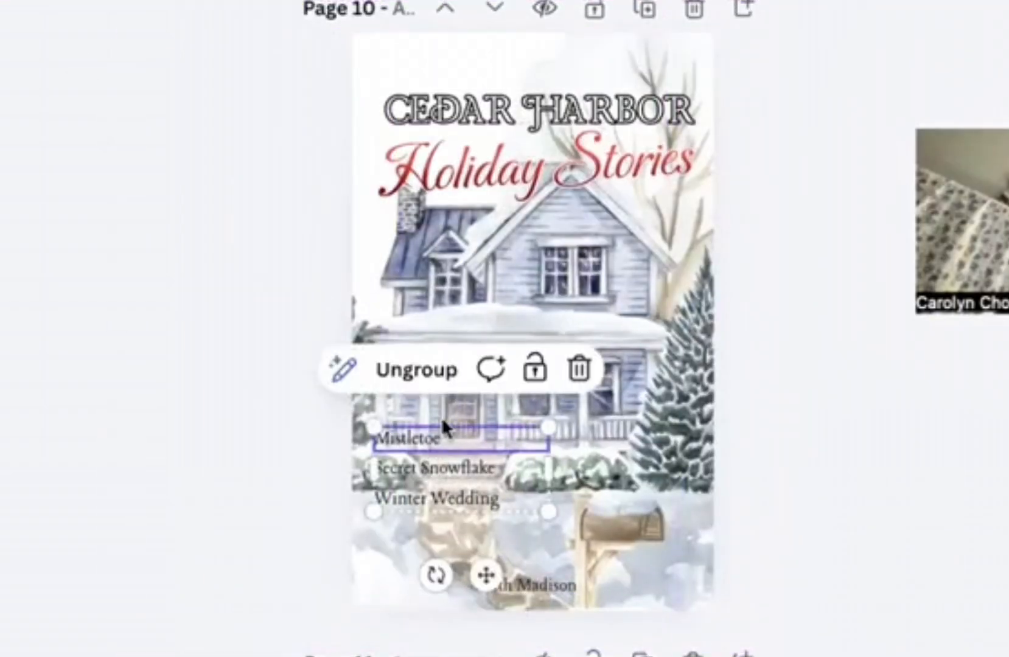
click(127, 284)
click(561, 115)
drag(511, 115, 511, 89)
mouse_move(511, 163)
mouse_down()
mouse_move(513, 139)
mouse_move(506, 156)
mouse_up()
click(262, 115)
drag(488, 91, 487, 106)
drag(478, 166, 474, 152)
click(208, 129)
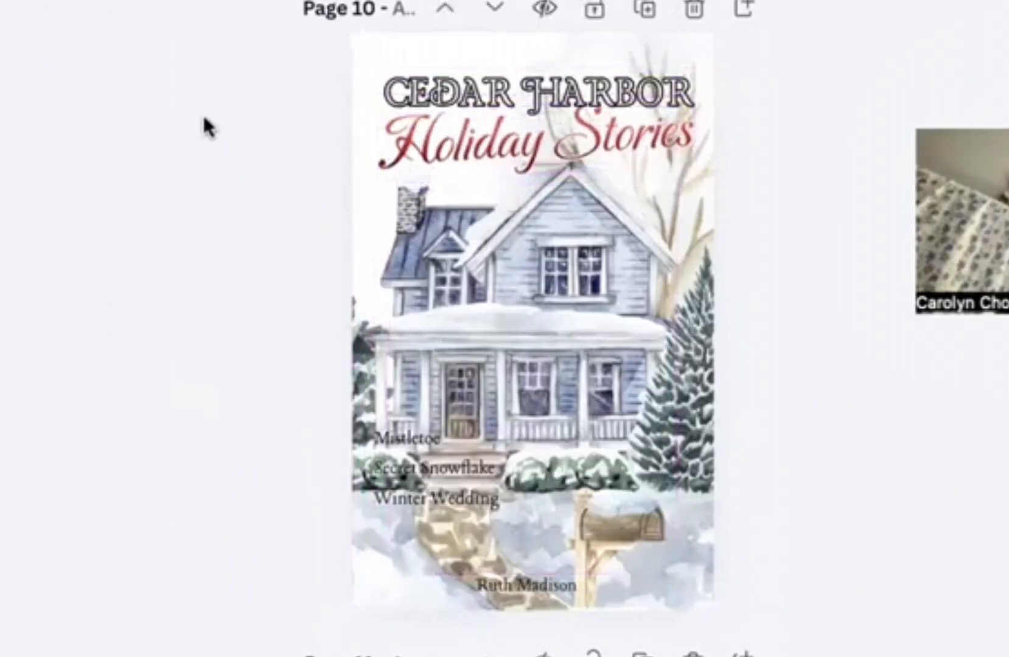
Step: Adjust the house image and add a white snow overlay across the bottom of page 10
click(567, 383)
mouse_move(592, 610)
mouse_down()
mouse_move(592, 461)
mouse_move(595, 607)
mouse_up()
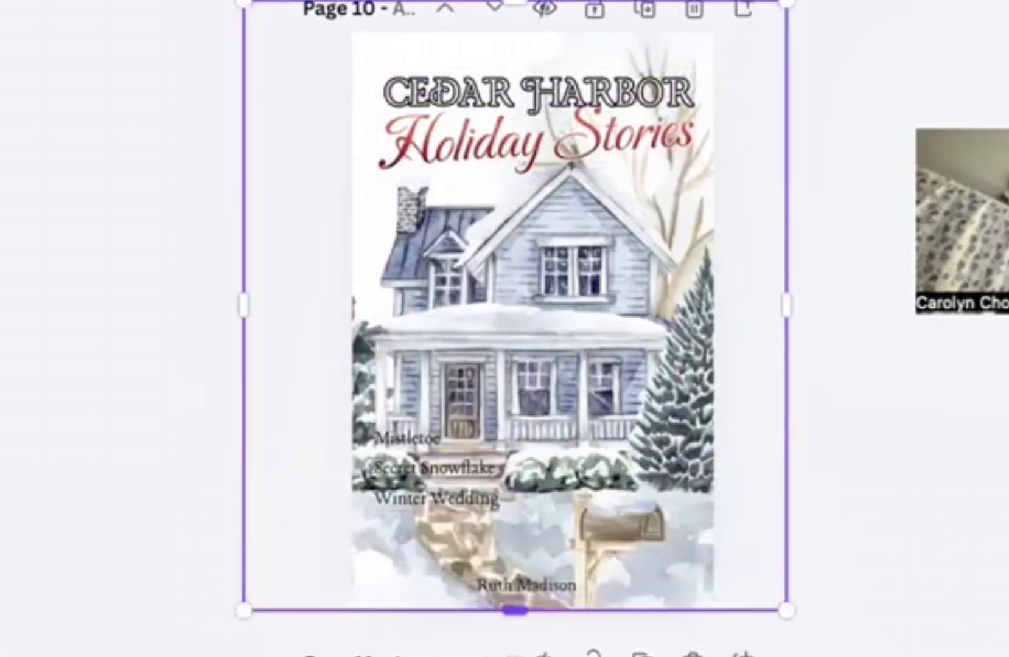
scroll(514, 304, right, 5)
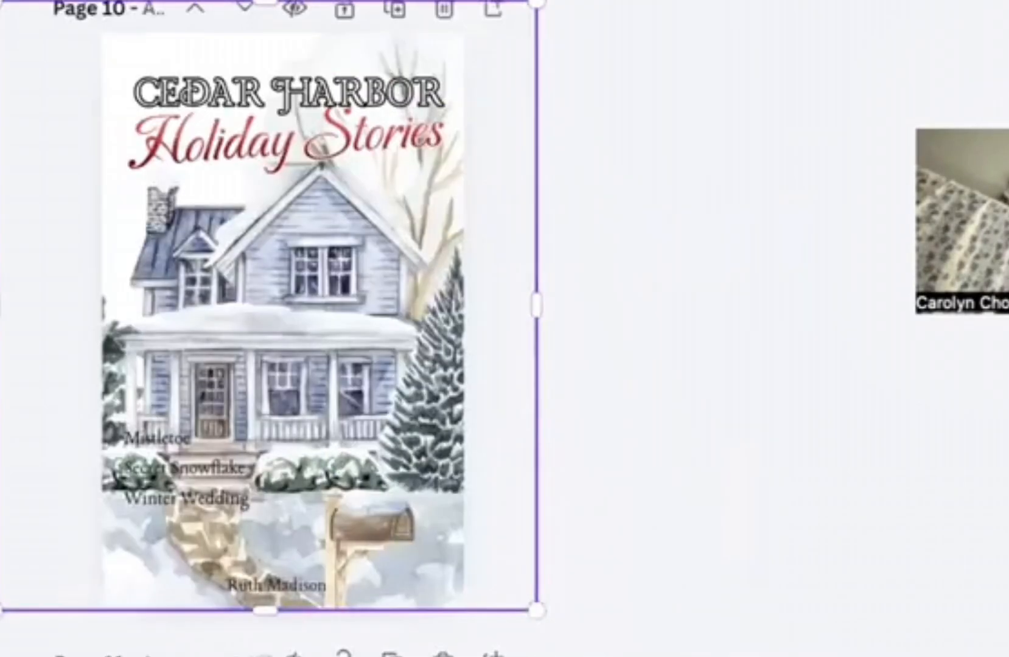
scroll(399, 304, left, 5)
drag(61, 448, 387, 501)
drag(426, 438, 577, 474)
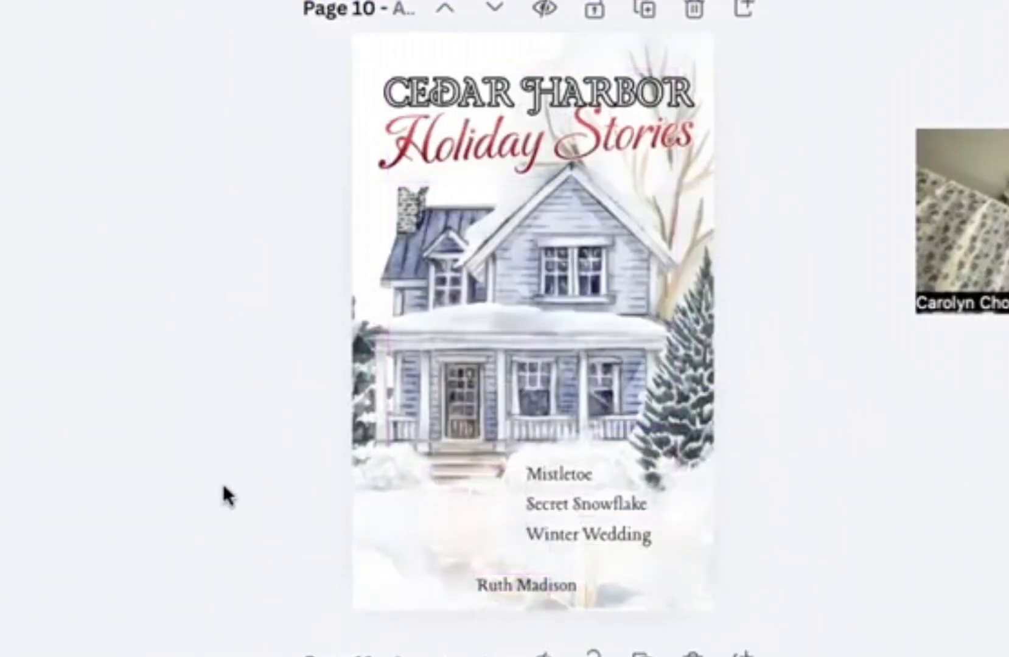
drag(653, 255, 652, 289)
click(173, 186)
drag(374, 572, 359, 654)
Step: Delete the story titles list and move both title lines down onto the house over the overlay
click(578, 504)
key(Delete)
click(537, 93)
shift+click(538, 139)
drag(538, 139, 539, 374)
click(287, 247)
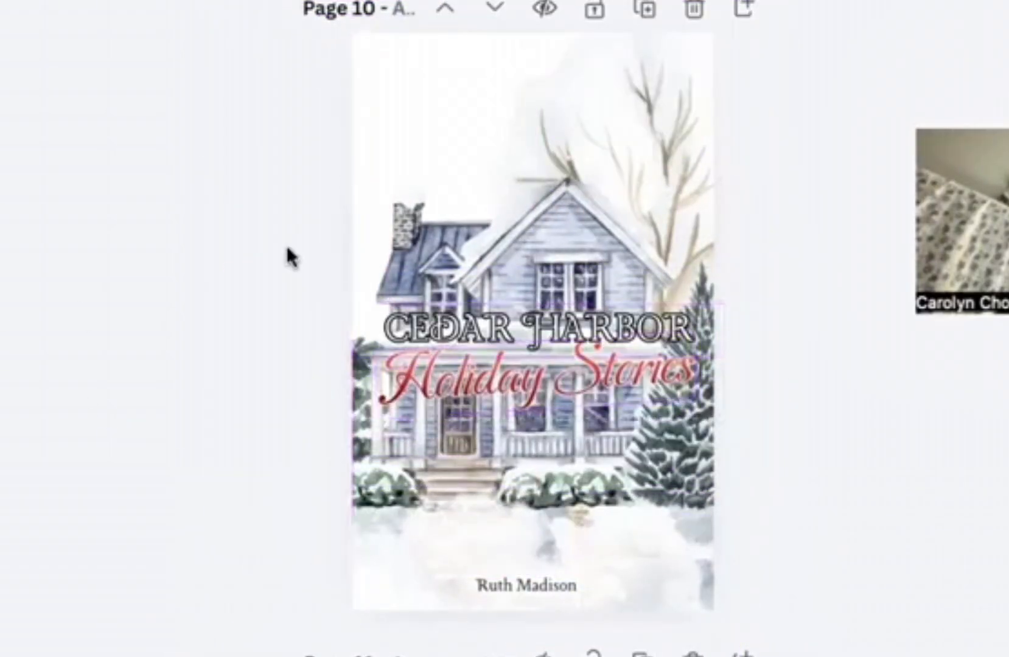
drag(526, 585, 536, 585)
click(426, 542)
drag(426, 547, 484, 297)
Step: Raise and enlarge the house picture, then centre the titles with the author name at the bottom
click(90, 146)
drag(475, 548, 473, 363)
drag(487, 423, 486, 614)
click(821, 292)
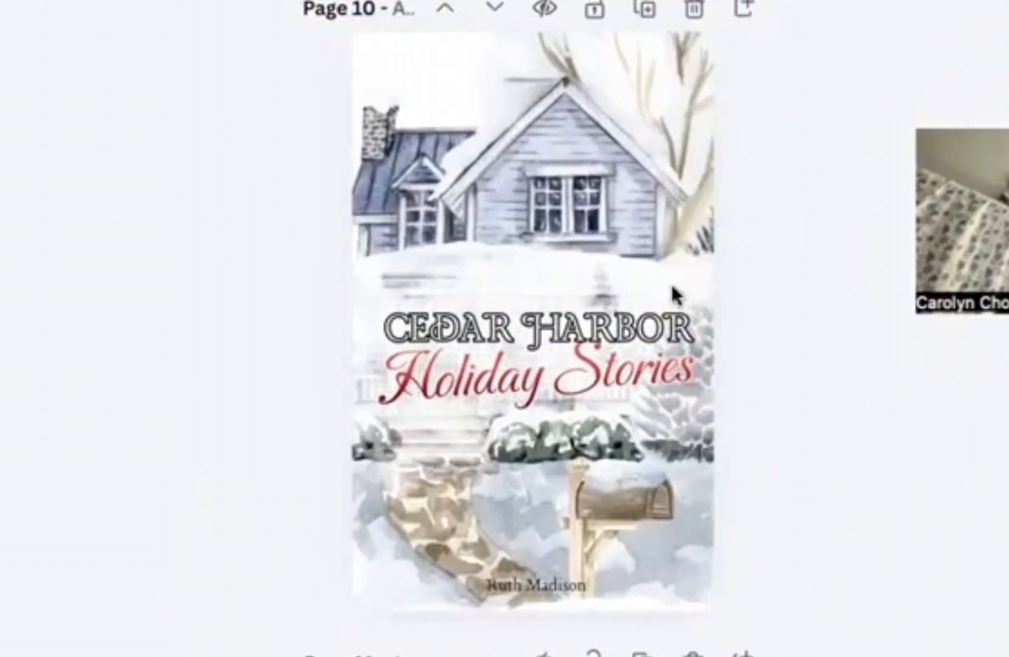
drag(672, 289, 712, 293)
click(209, 195)
drag(540, 328, 540, 302)
click(538, 374)
drag(514, 473, 509, 473)
drag(539, 374, 540, 356)
click(151, 354)
mouse_move(536, 586)
mouse_down()
mouse_move(534, 599)
mouse_move(517, 582)
mouse_up()
click(195, 487)
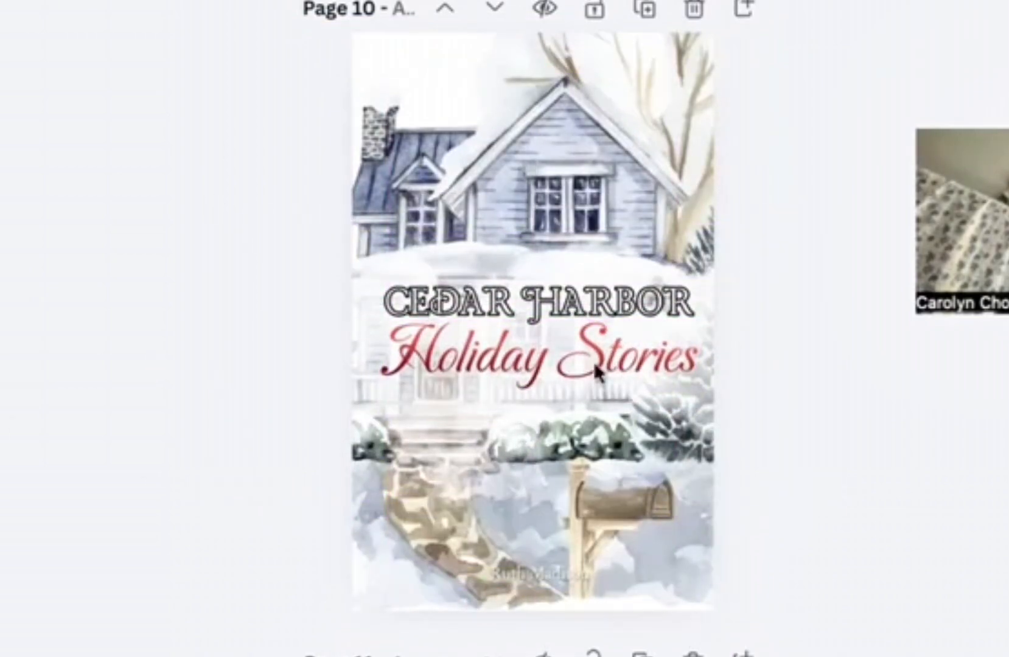
Step: Duplicate page 10 as a new variation with plainer CEDAR HARBOR lettering
click(572, 303)
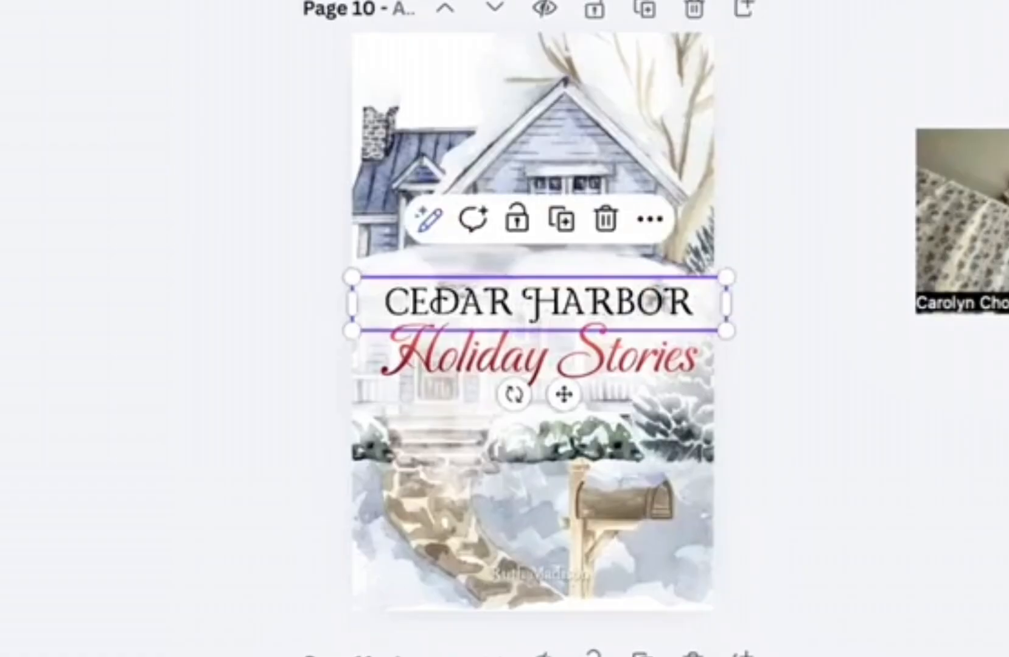
click(90, 221)
click(645, 8)
click(539, 303)
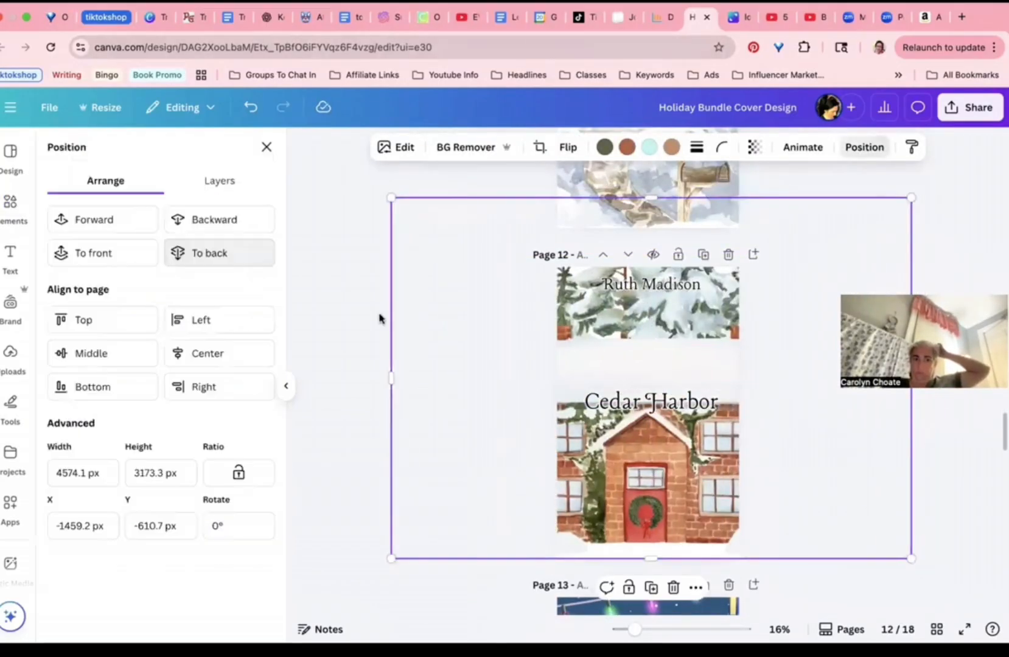
Step: On the page 12 brick-house cover, delete the faded overlay and move the titles up
click(565, 374)
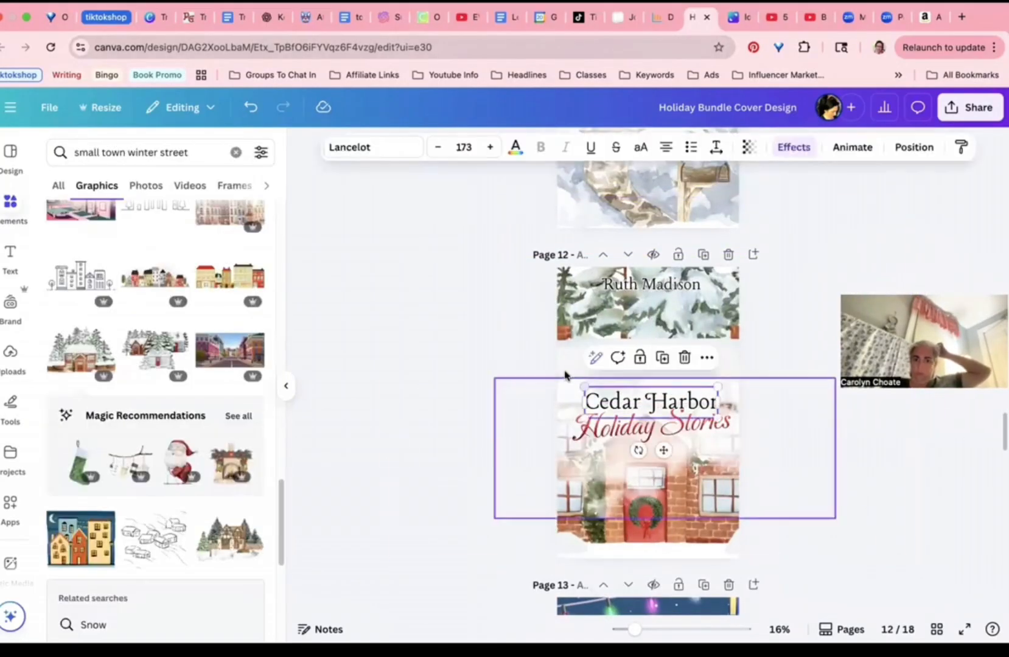
click(565, 383)
key(Delete)
drag(655, 413, 655, 360)
drag(651, 284, 651, 539)
Step: Shrink the brick house picture, lower the titles, recentre the author name, then view all pages as a grid
click(506, 498)
drag(390, 198, 497, 273)
drag(824, 437, 781, 425)
drag(700, 385, 701, 409)
drag(651, 349, 651, 377)
click(491, 387)
click(650, 539)
drag(725, 550, 683, 542)
click(651, 402)
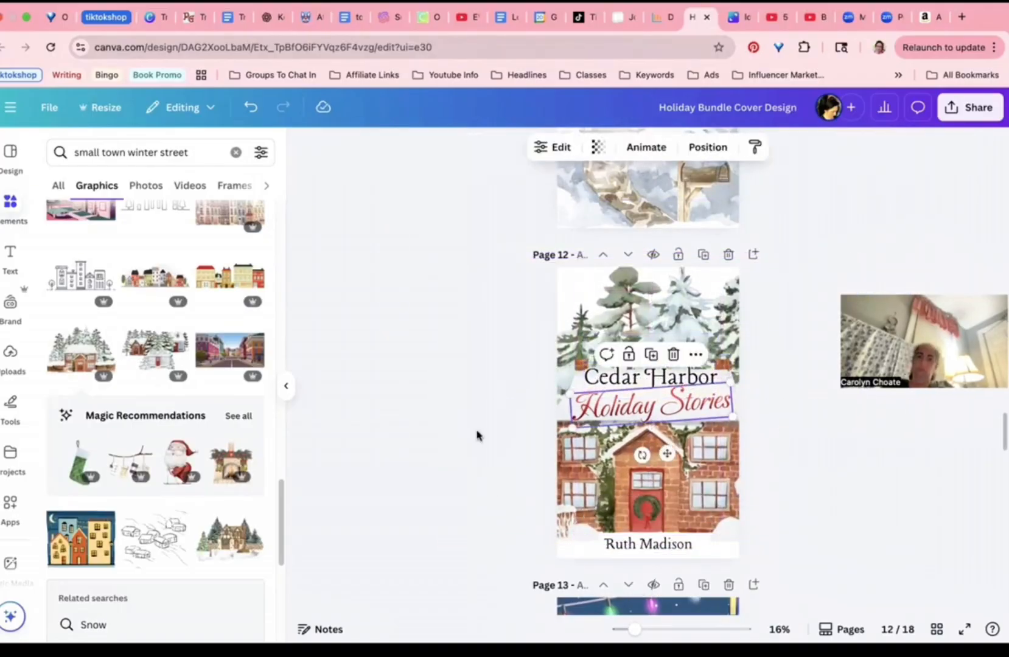
click(473, 301)
click(936, 629)
scroll(679, 521, down, 6)
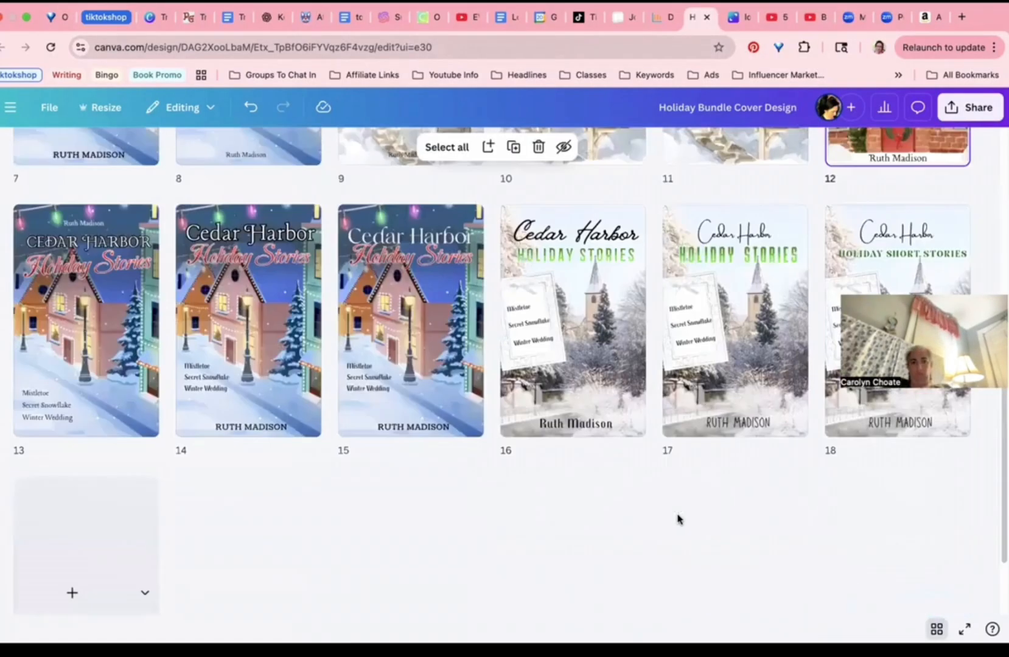
scroll(677, 519, up, 3)
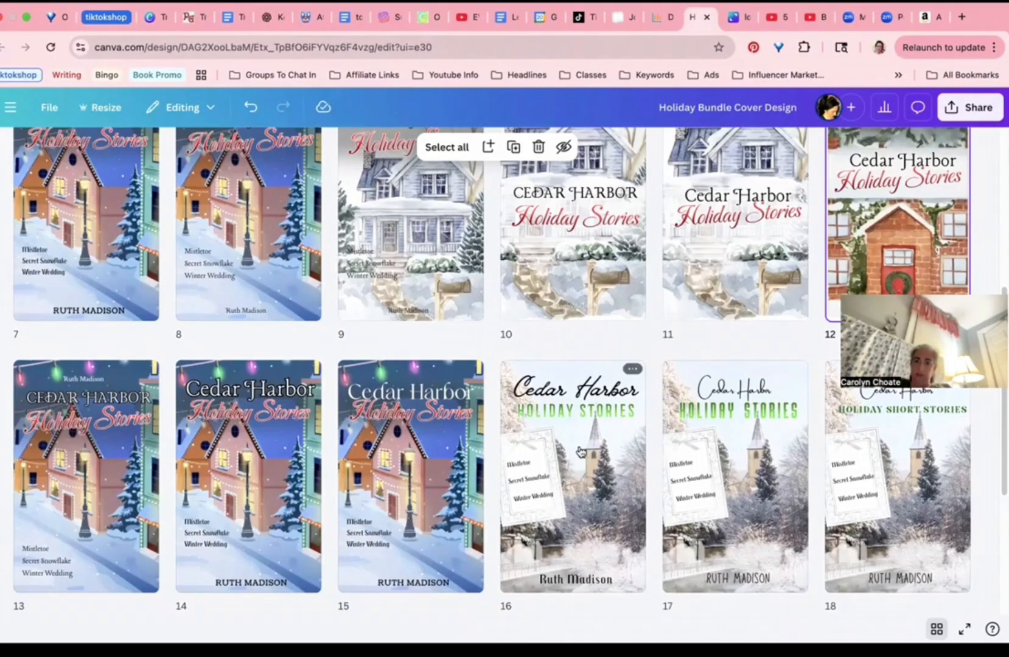
scroll(579, 450, up, 5)
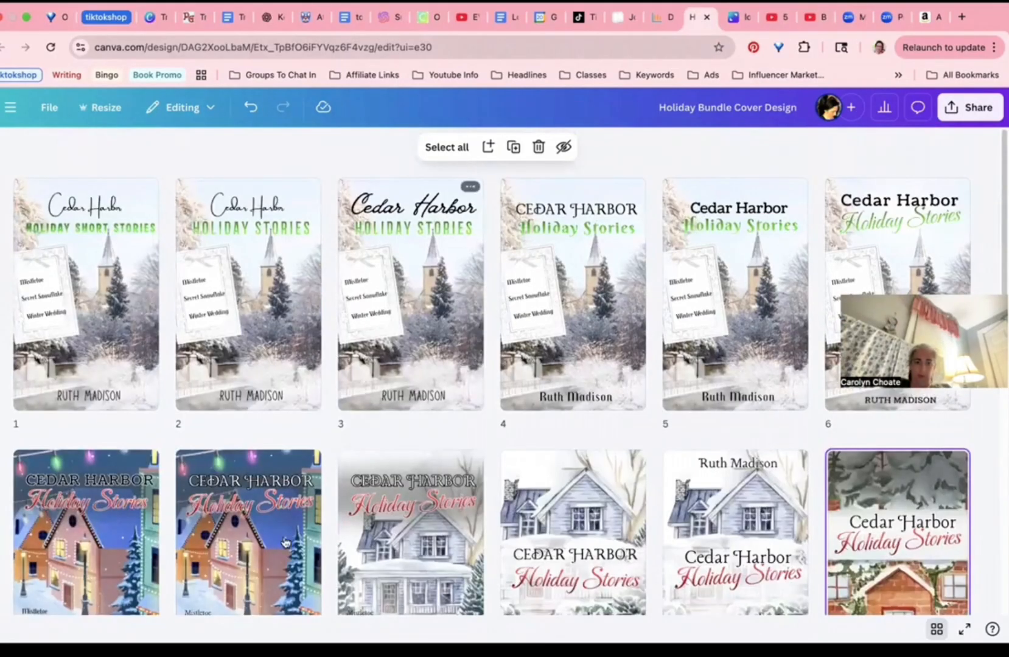
scroll(321, 502, down, 2)
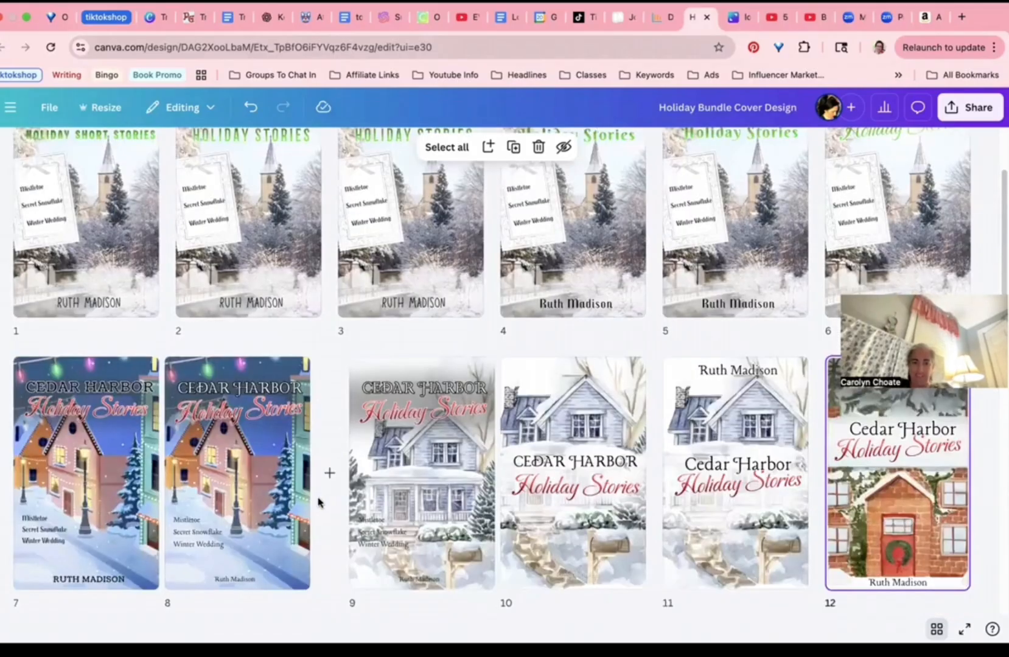
scroll(316, 501, up, 2)
scroll(586, 439, down, 1)
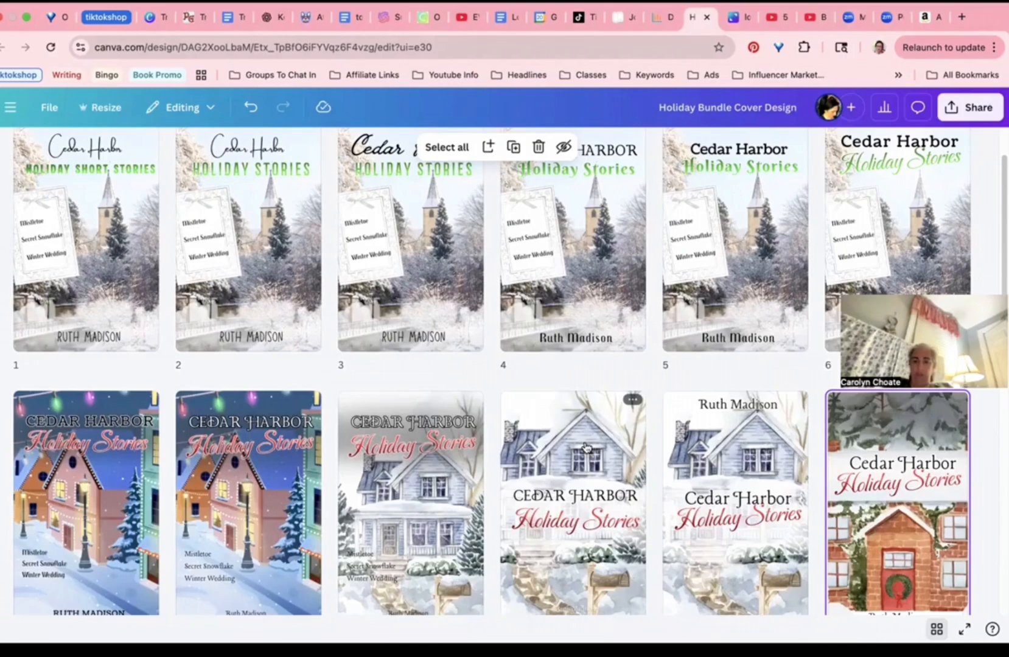
scroll(585, 448, down, 2)
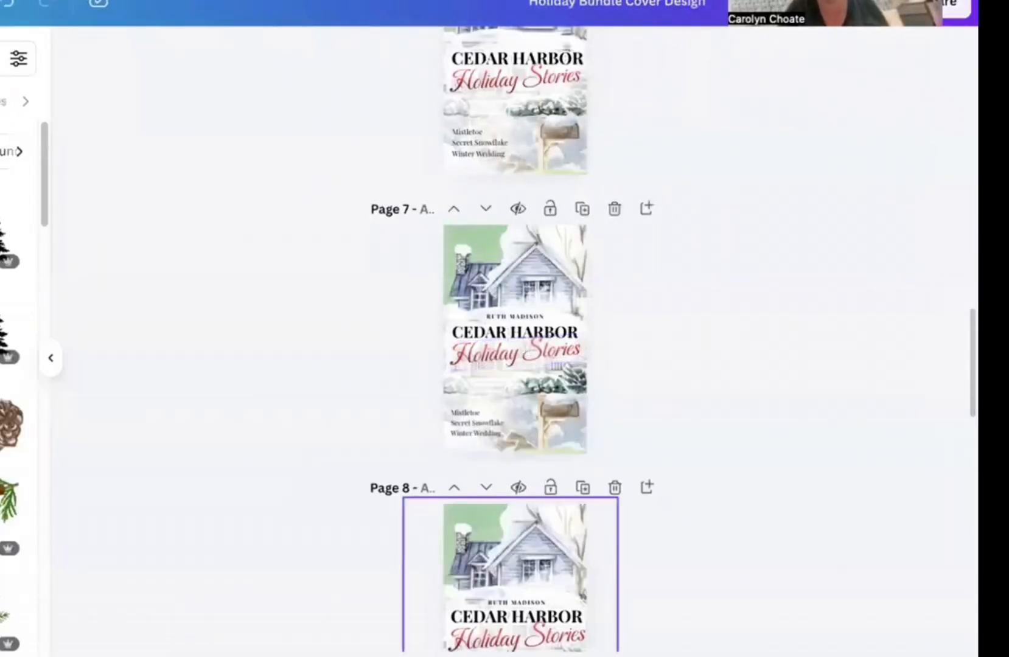
key(super+plus)
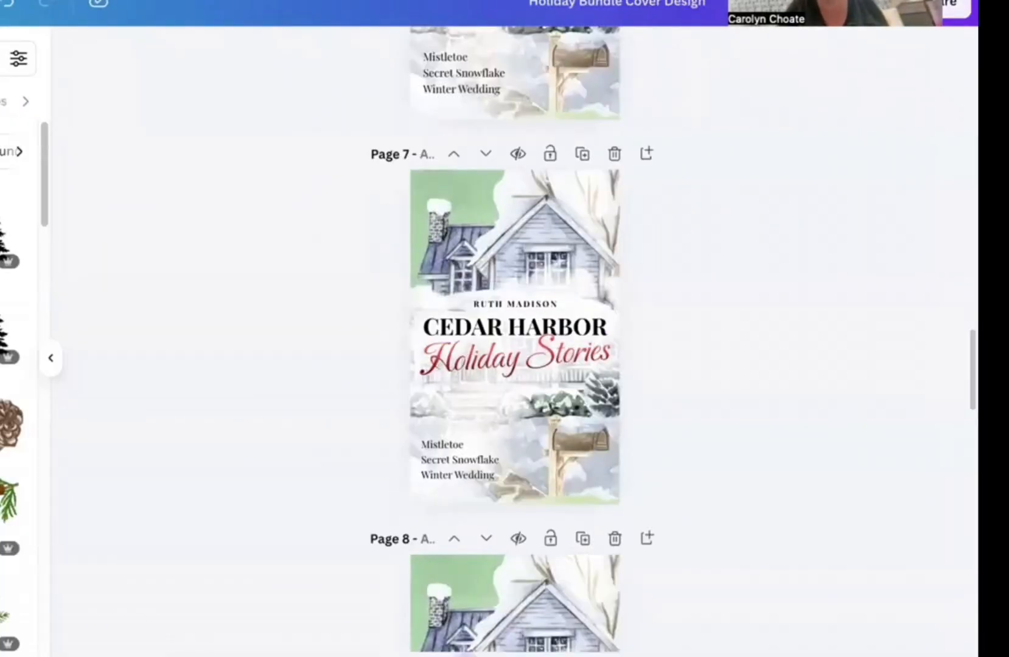
key(super+plus)
key(super+minus)
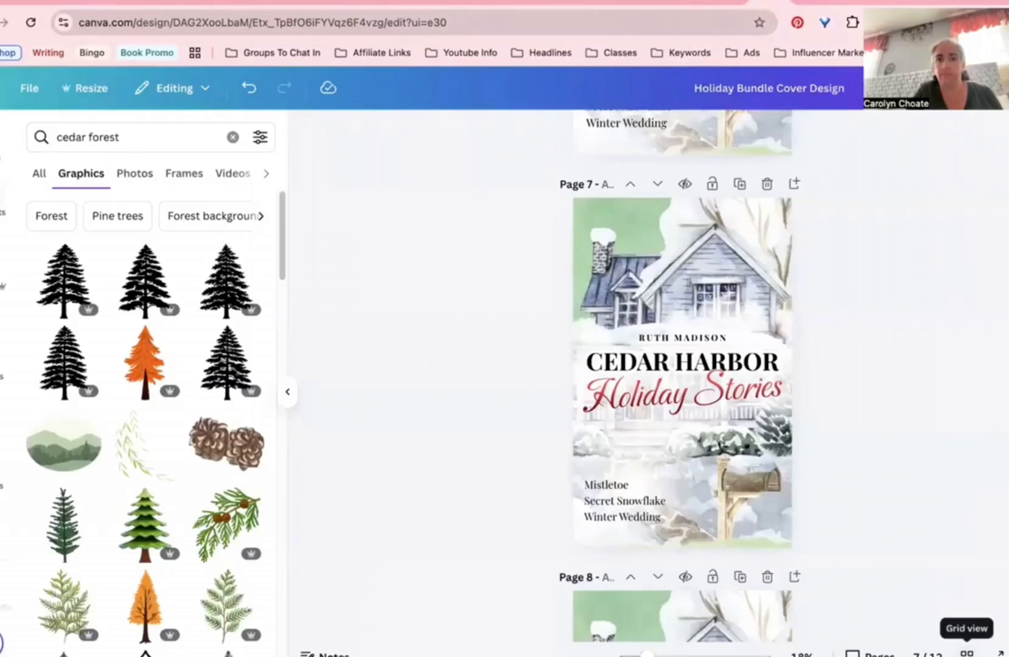
click(979, 650)
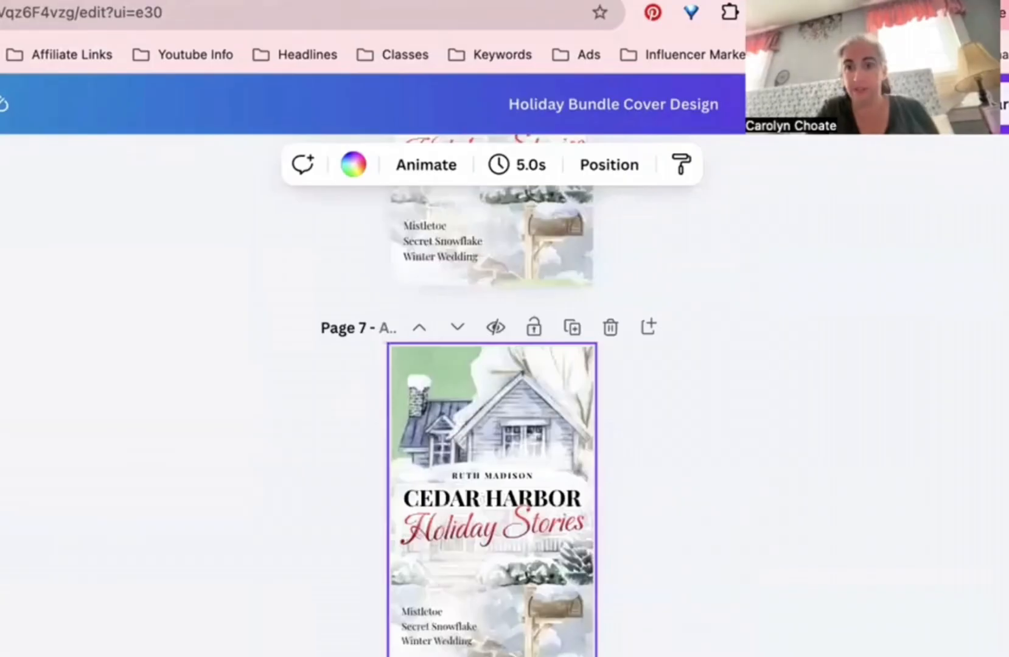
drag(633, 655, 625, 655)
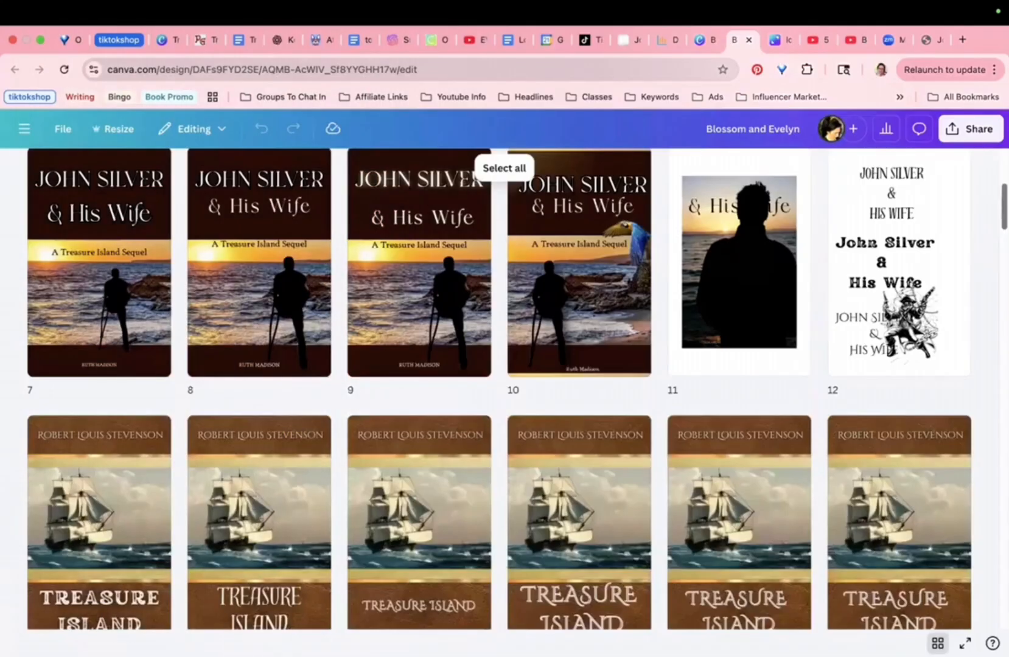
Step: Scroll through the Blossom and Evelyn page grid of John Silver & His Wife and Treasure Island covers
scroll(504, 390, down, 3)
scroll(504, 389, down, 1)
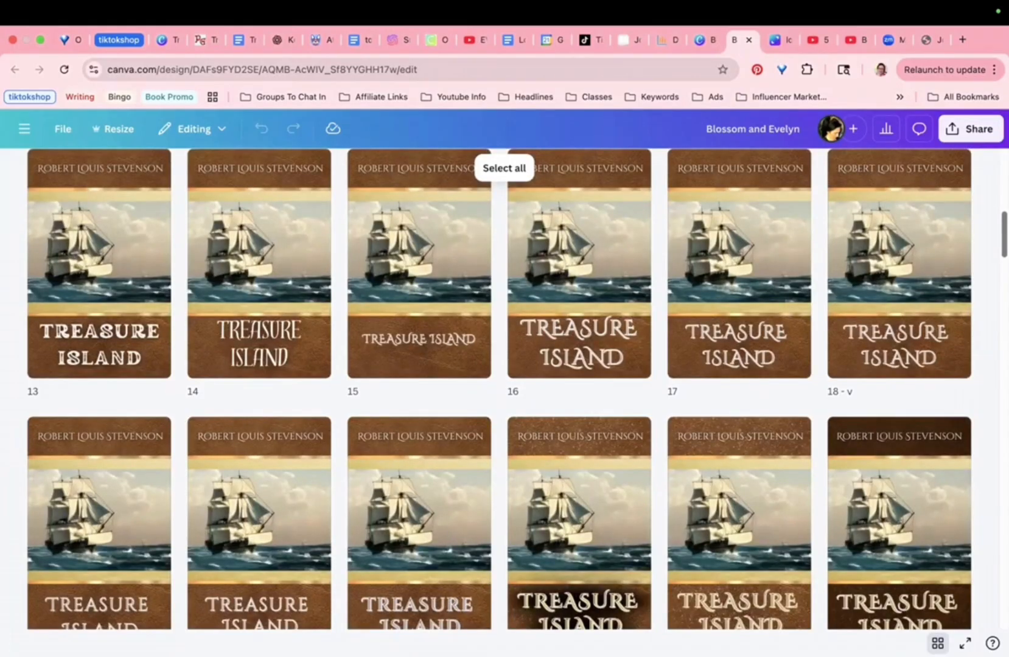
scroll(504, 389, down, 1)
scroll(504, 390, down, 3)
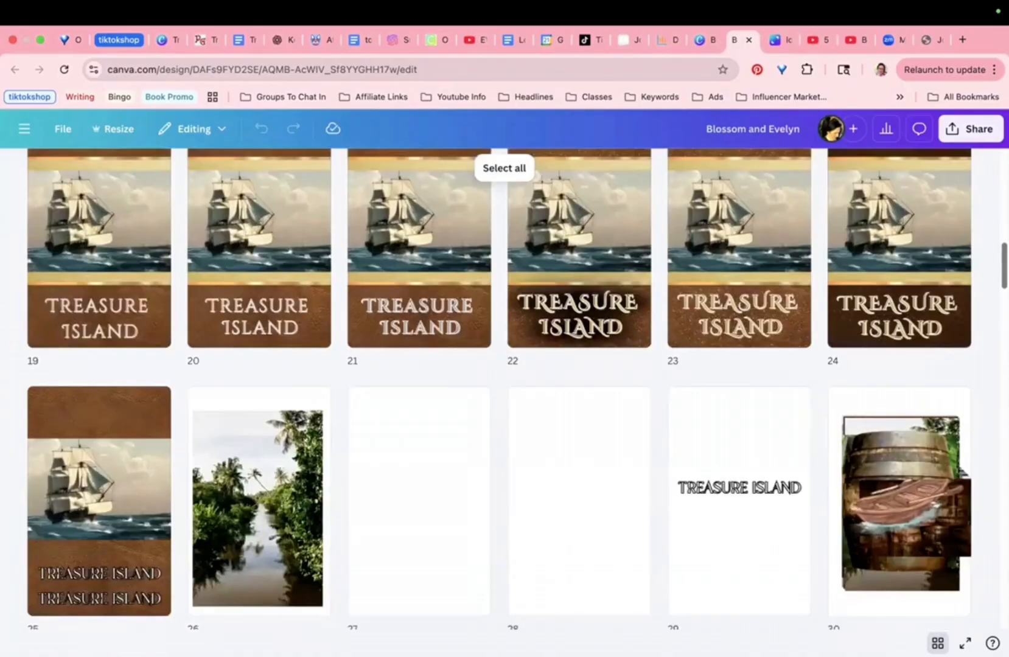
scroll(906, 360, up, 2)
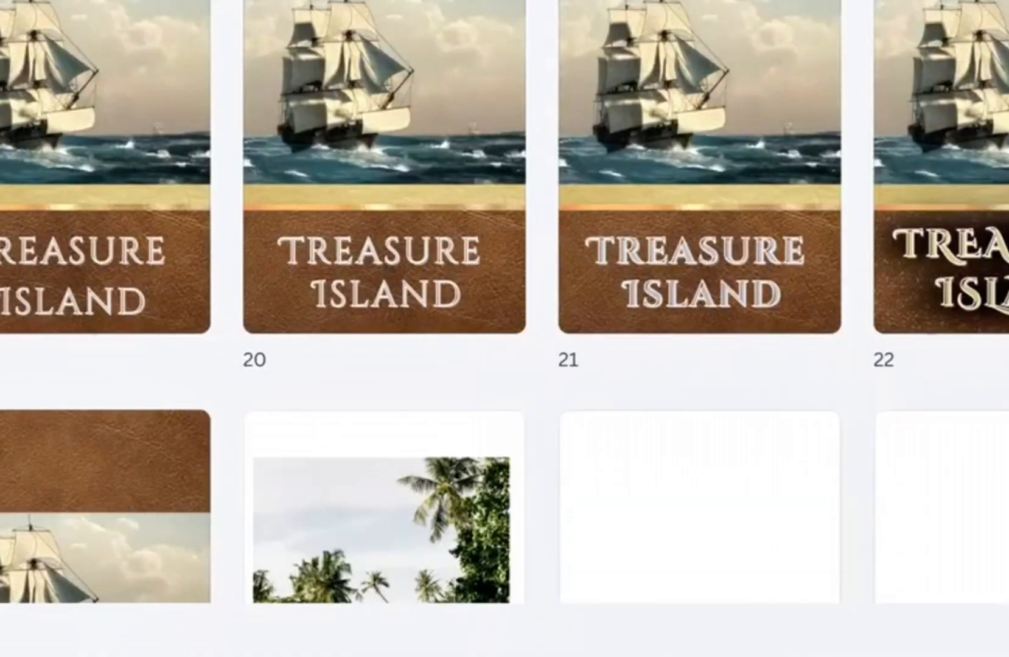
scroll(505, 304, up, 2)
scroll(504, 304, up, 5)
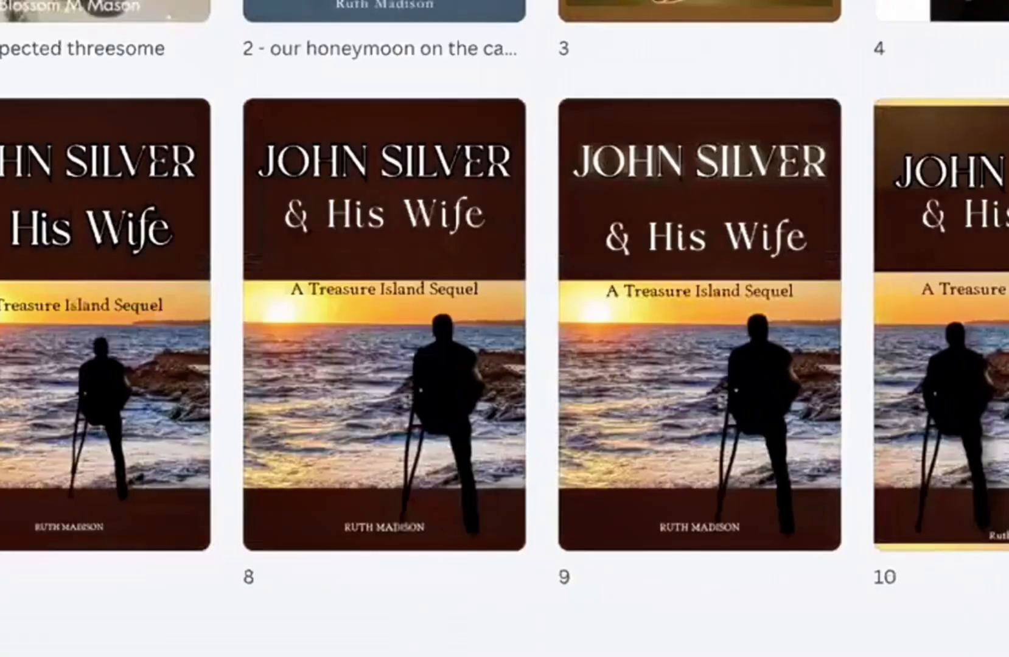
scroll(505, 329, up, 1)
scroll(650, 243, down, 2)
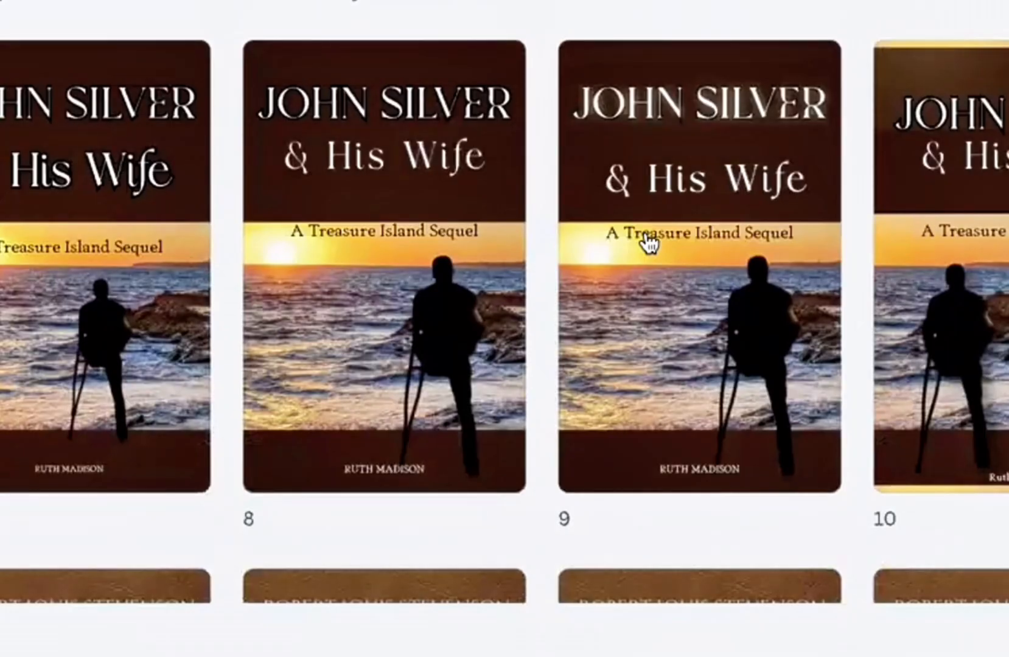
mouse_move(650, 243)
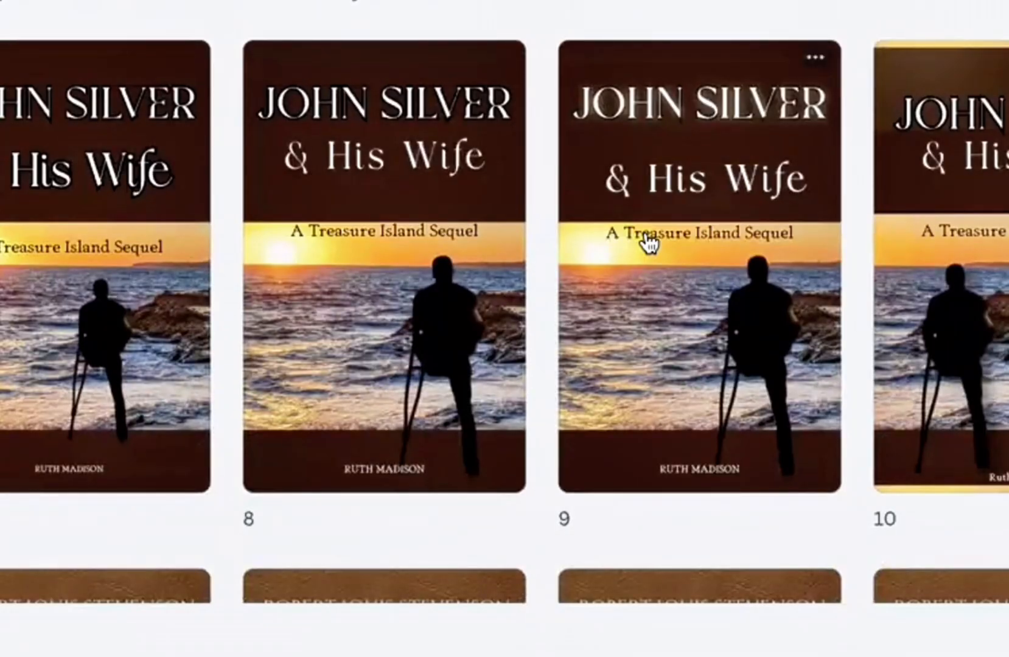
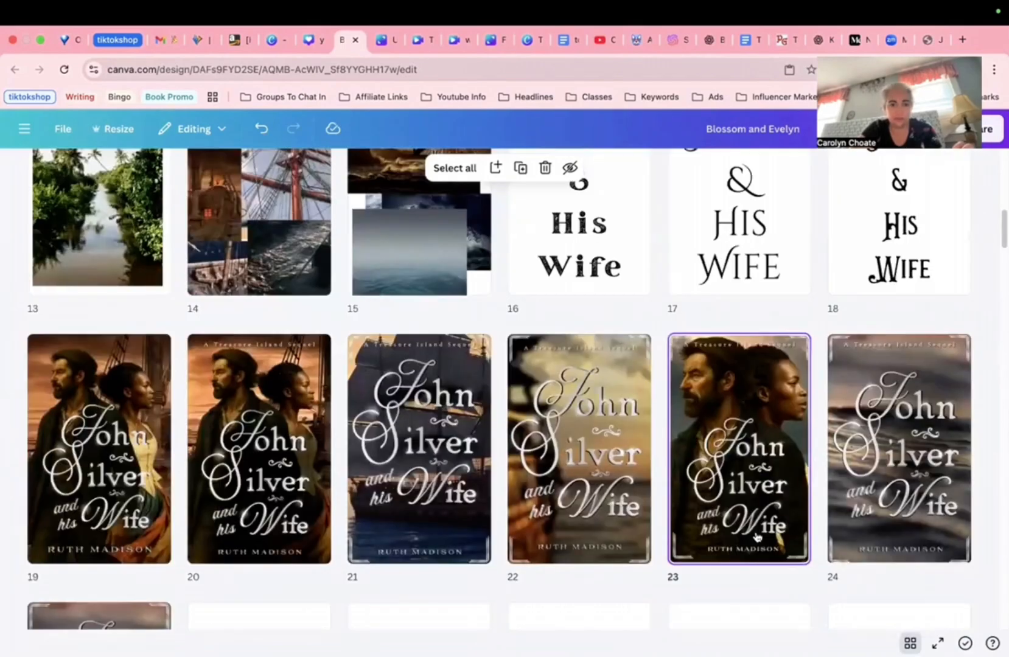
Step: Scroll the page grid and open the white-background John Silver and his Wife cover for editing
scroll(757, 536, down, 4)
scroll(756, 535, down, 4)
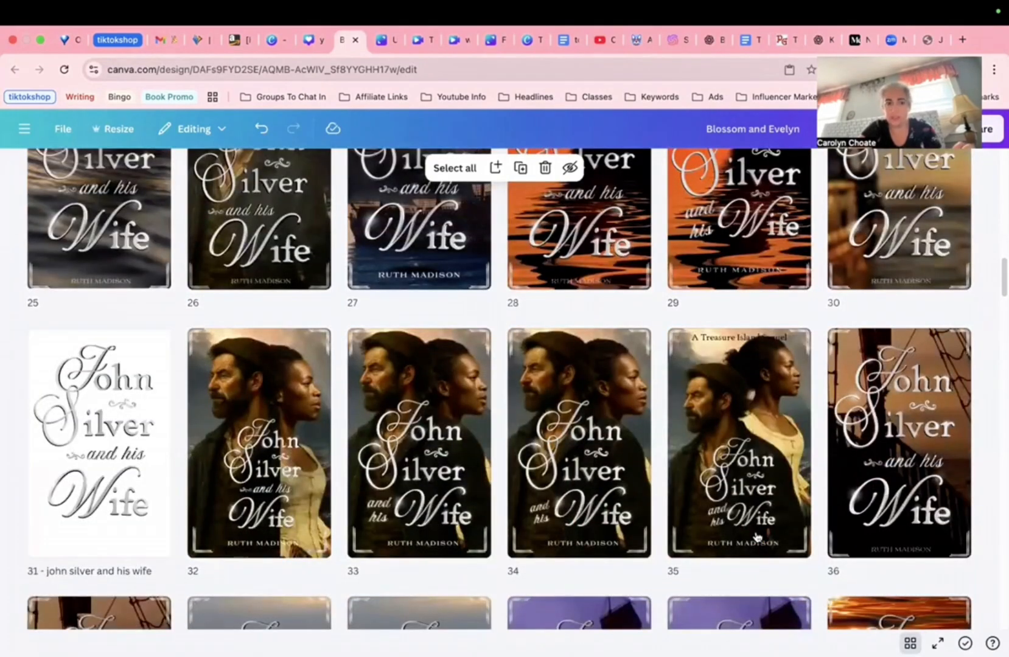
scroll(756, 535, up, 8)
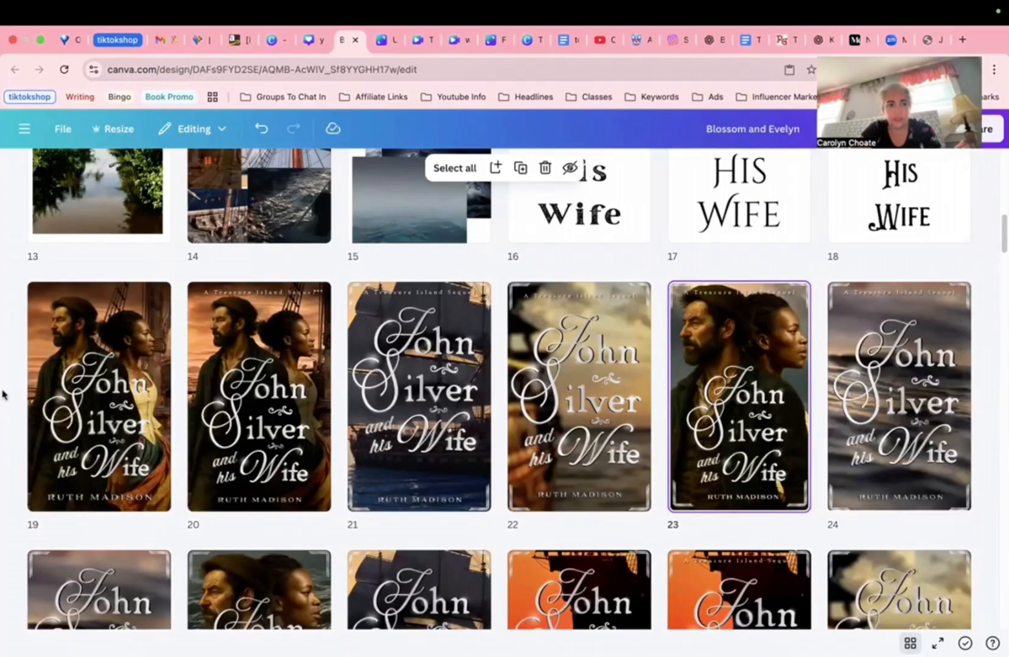
mouse_move(3, 394)
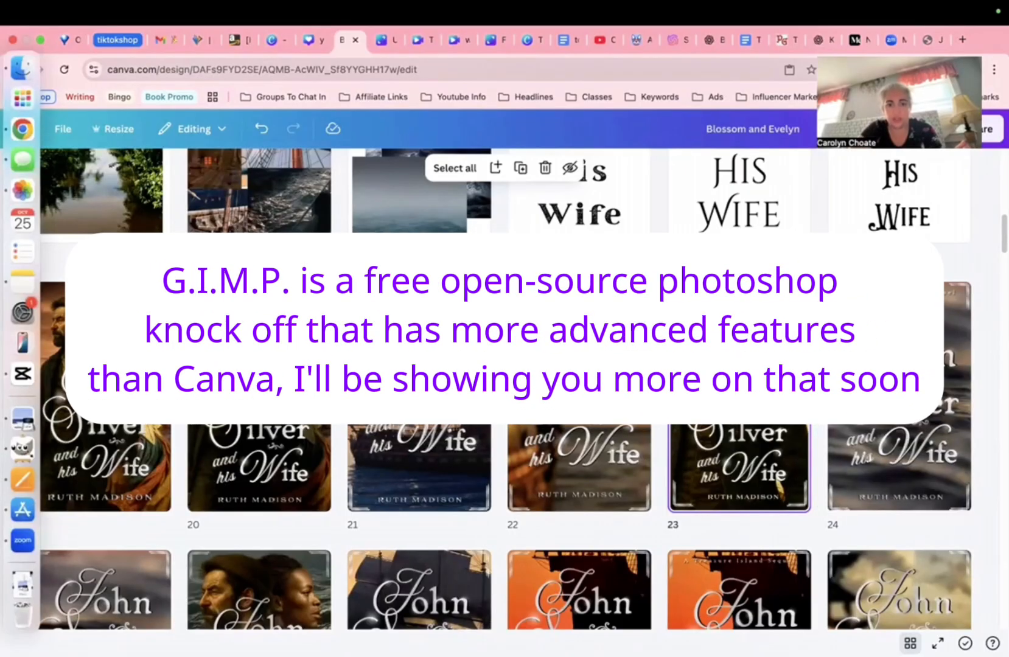
scroll(505, 389, down, 8)
scroll(190, 418, down, 6)
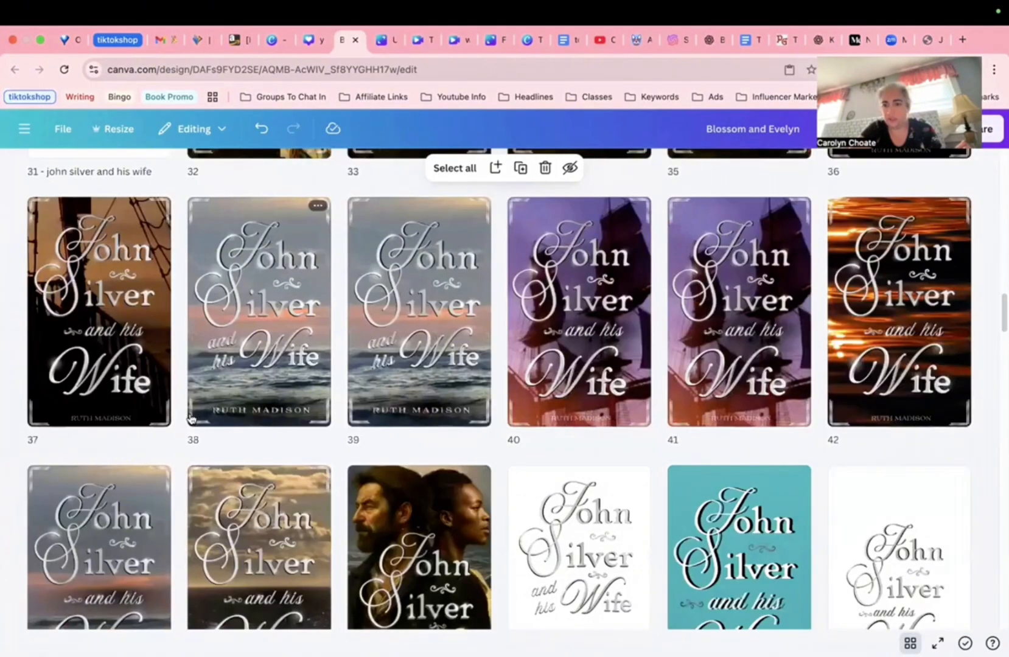
scroll(190, 419, down, 2)
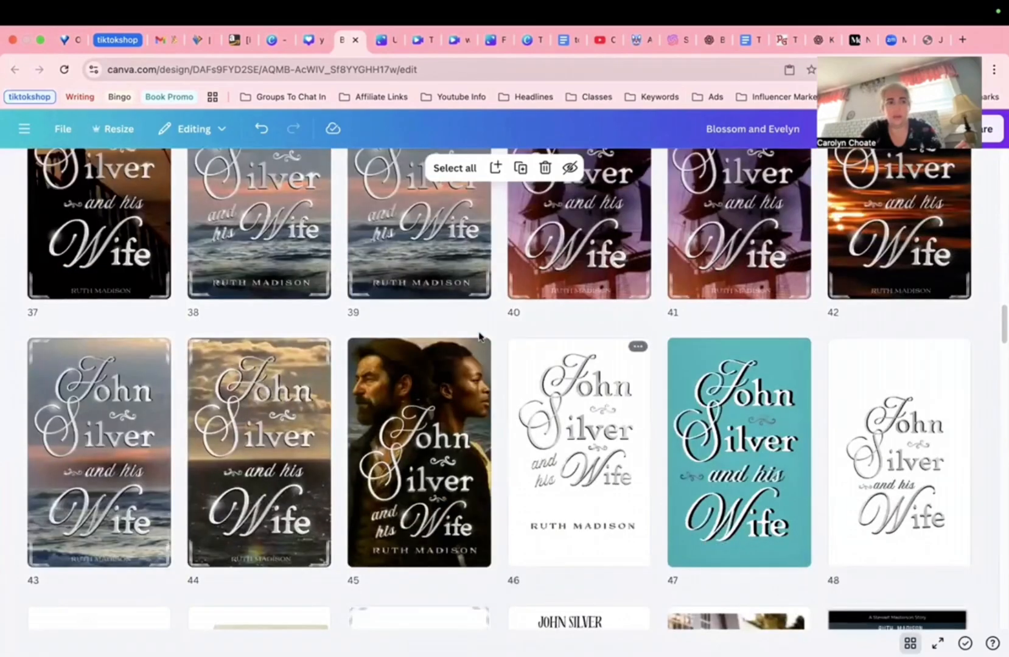
double_click(535, 493)
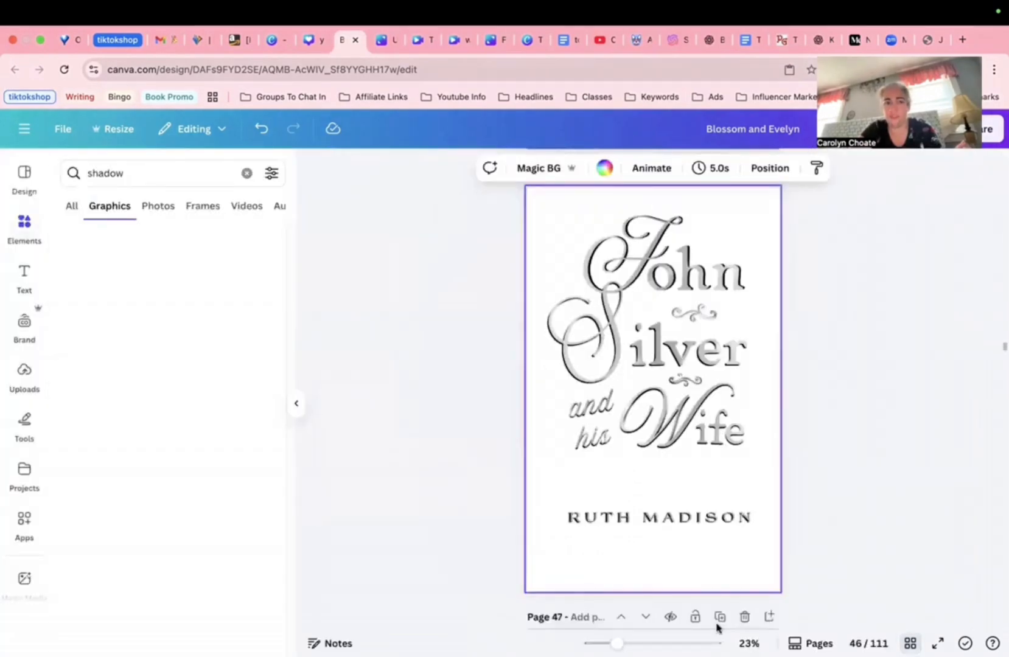
Step: Change the Canva element search from shadow to 'silver', then bring GIMP forward
double_click(131, 176)
text(silv)
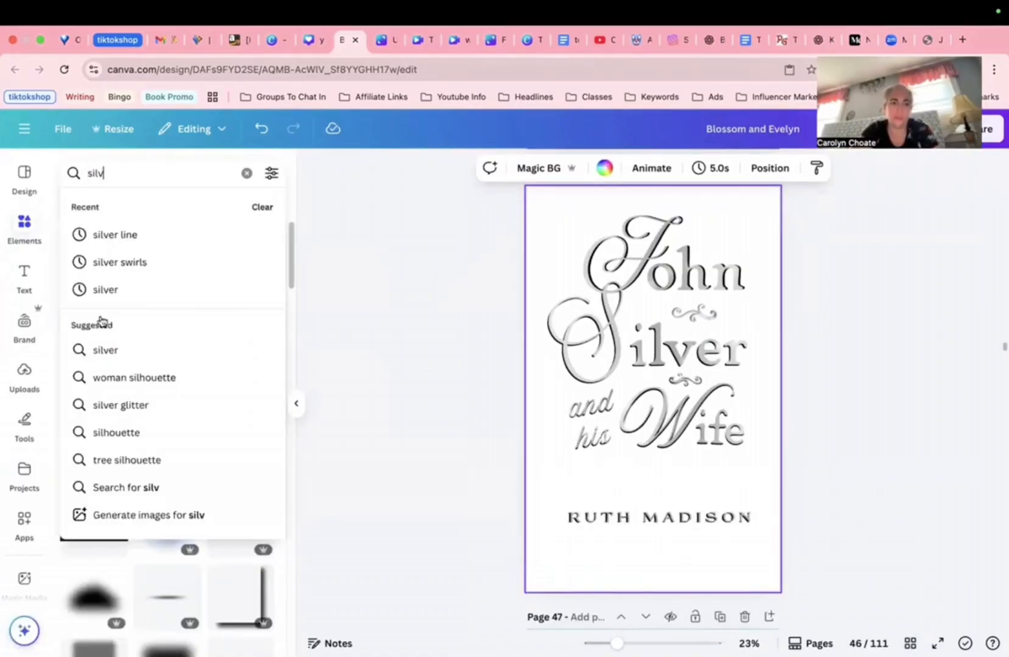
click(82, 292)
mouse_move(70, 295)
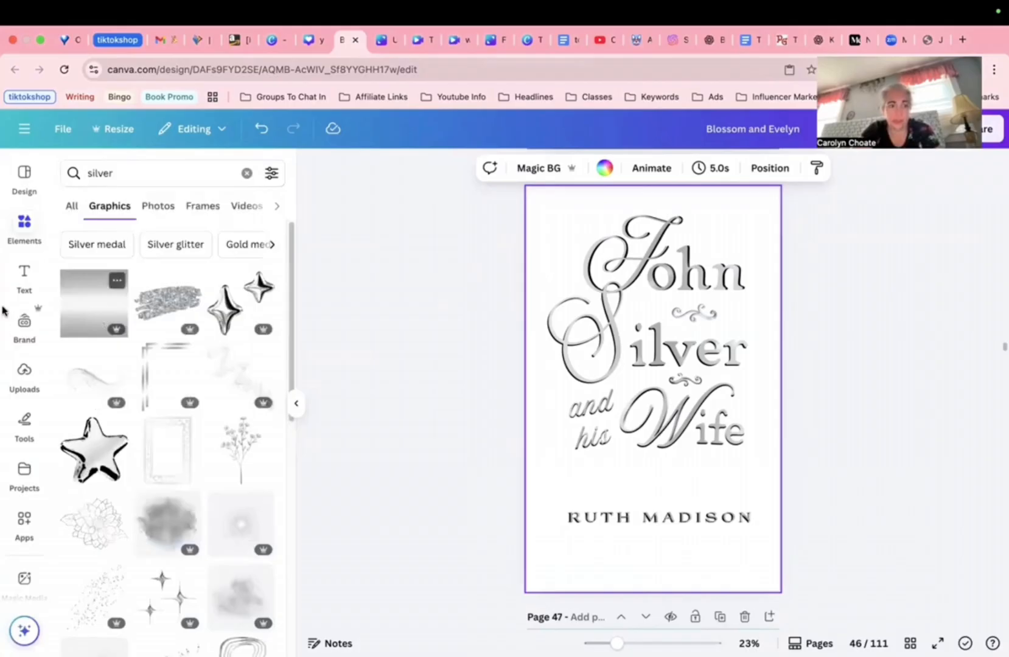
mouse_move(20, 492)
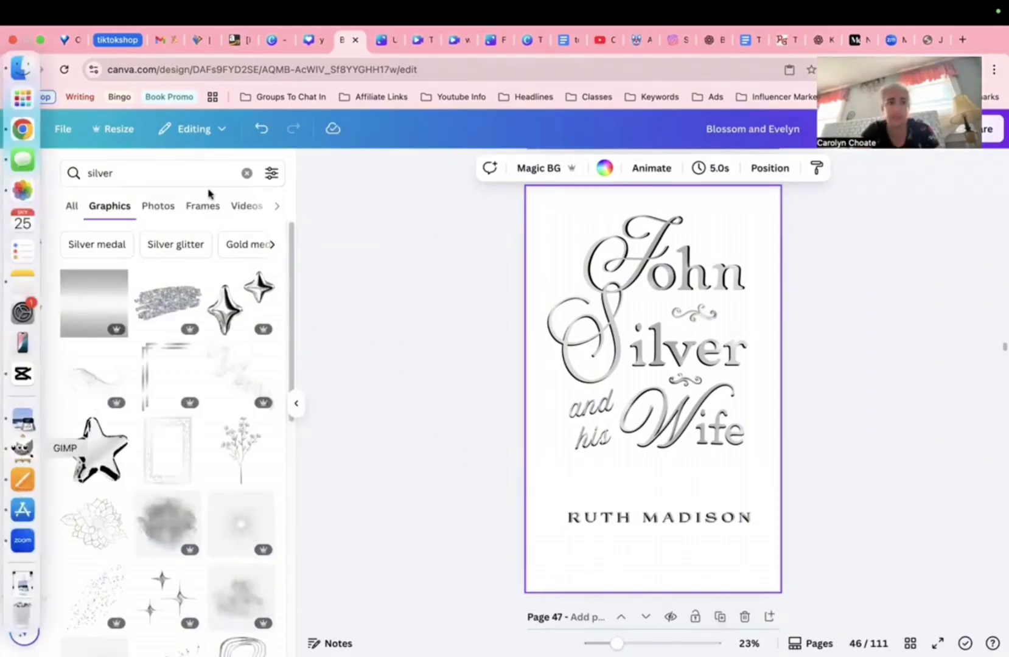
key(super+Tab)
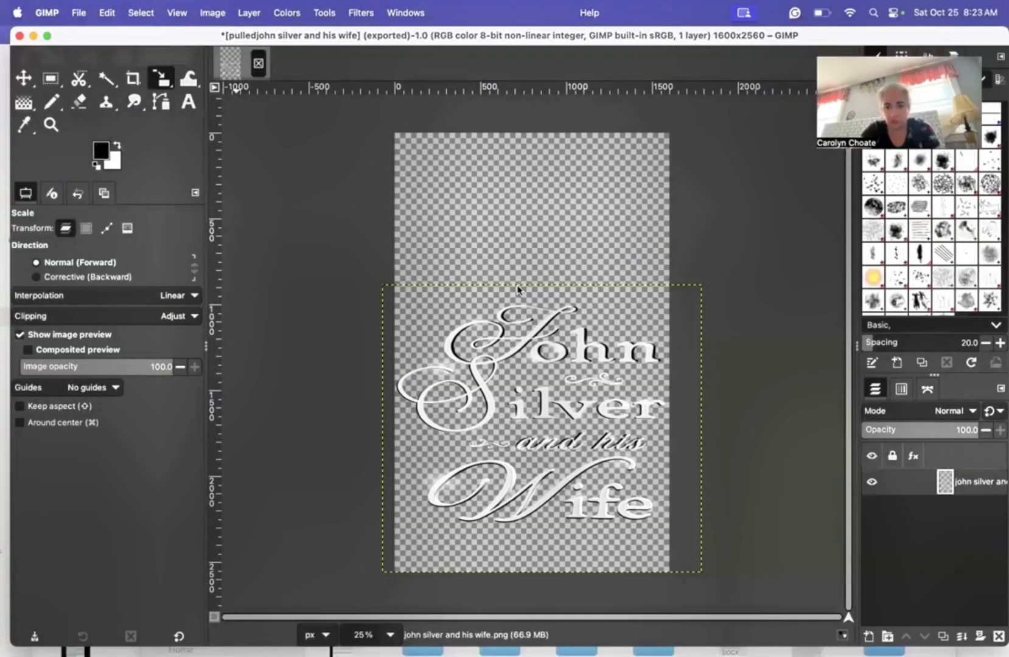
Step: Close john silver and his wife.png without saving, then start File > Open
key(super+w)
click(690, 389)
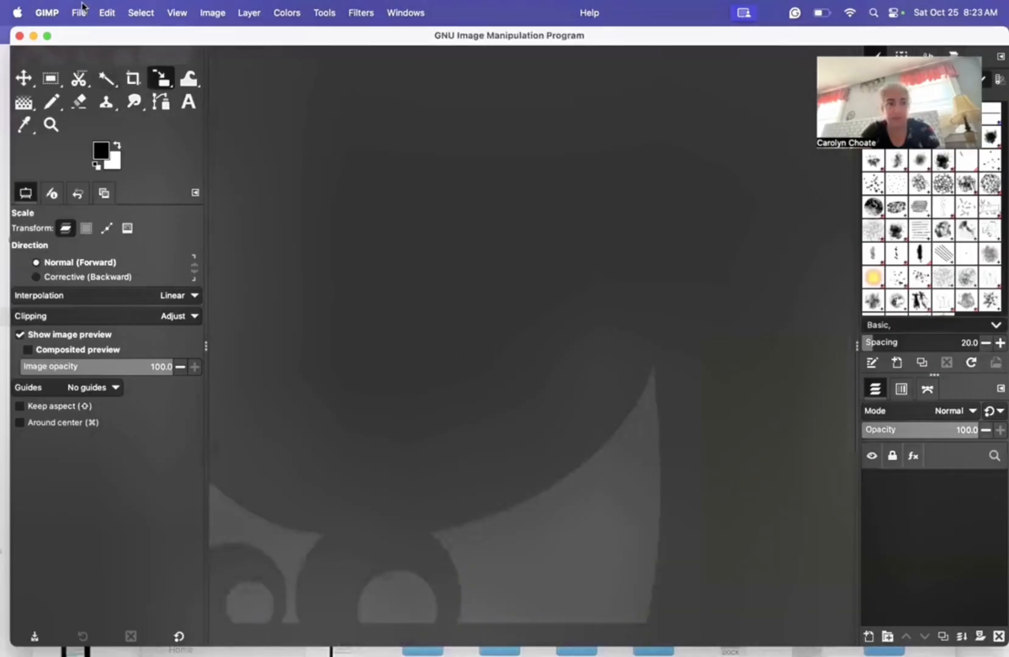
click(79, 12)
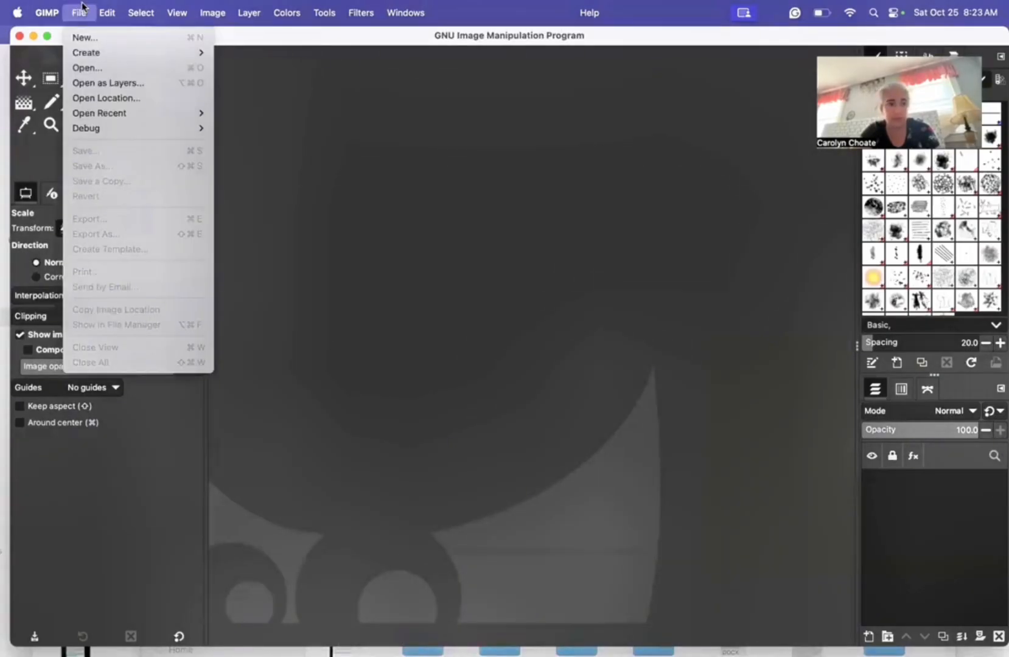
click(82, 7)
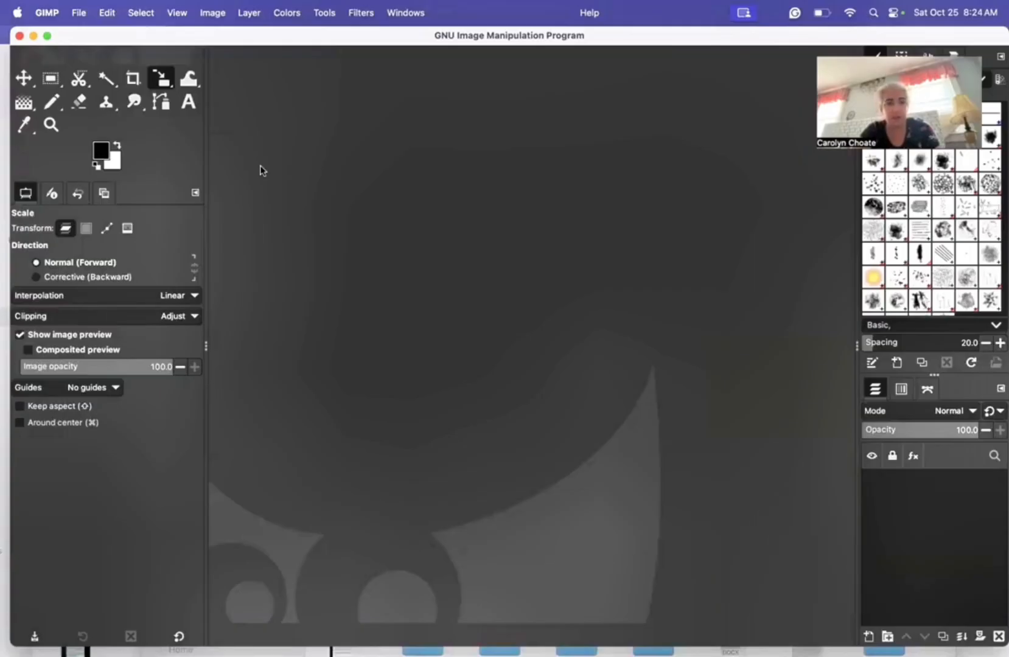
click(74, 12)
click(75, 12)
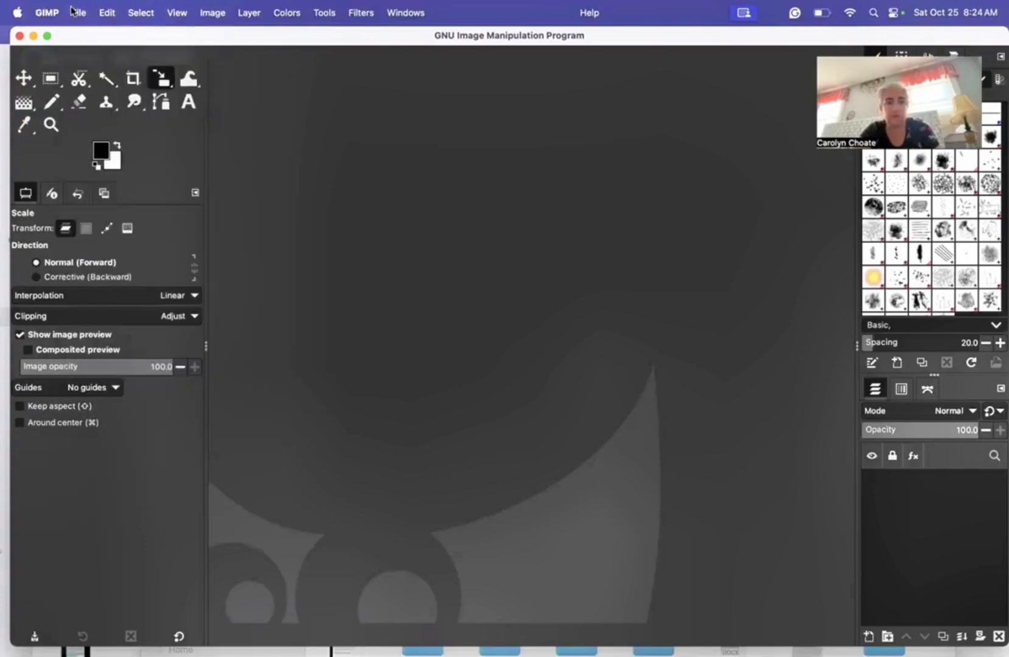
click(75, 12)
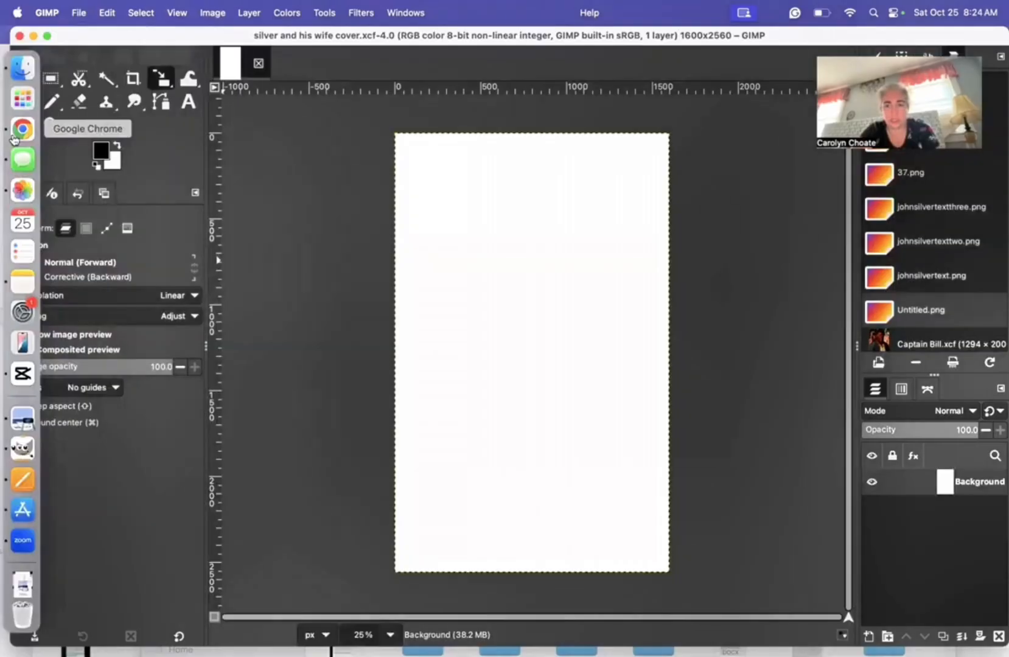
click(23, 128)
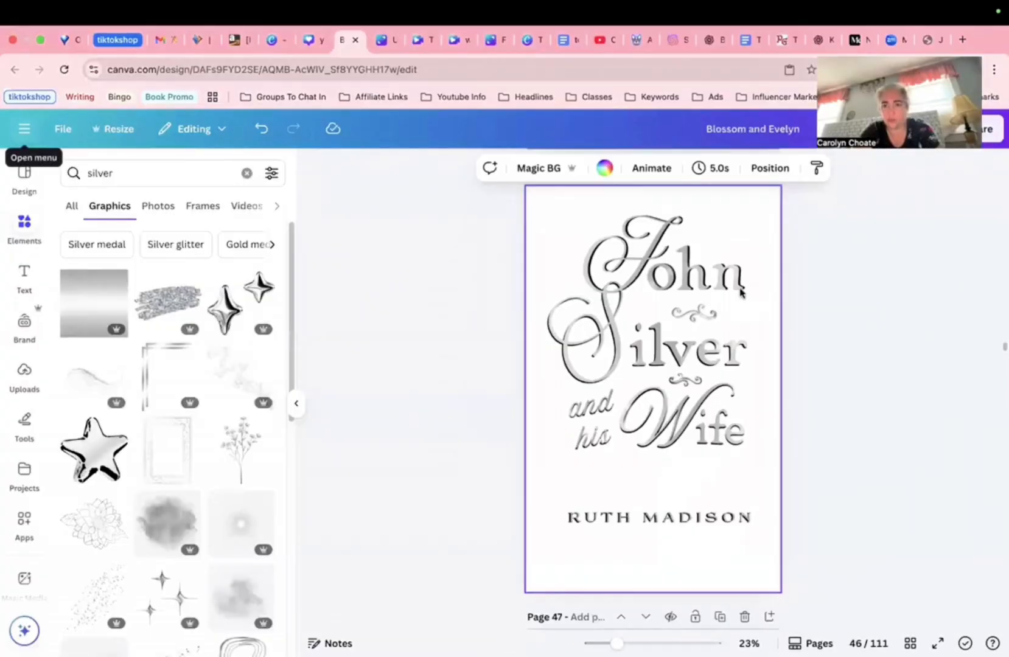
Step: Change the John Silver title to the Amoresa font and enlarge it to size 150
click(686, 251)
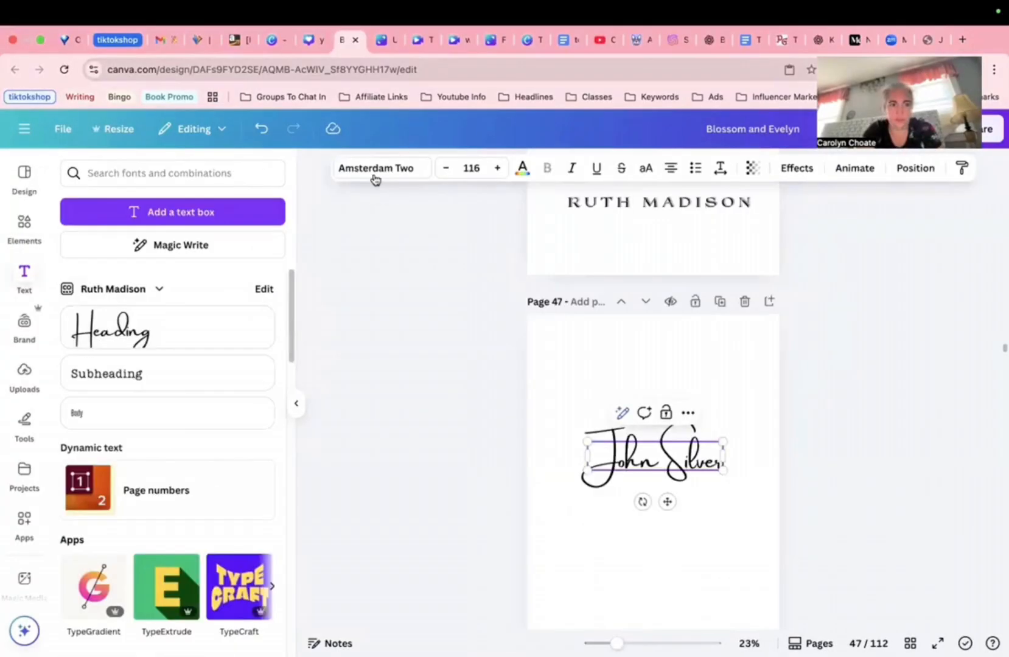
click(374, 175)
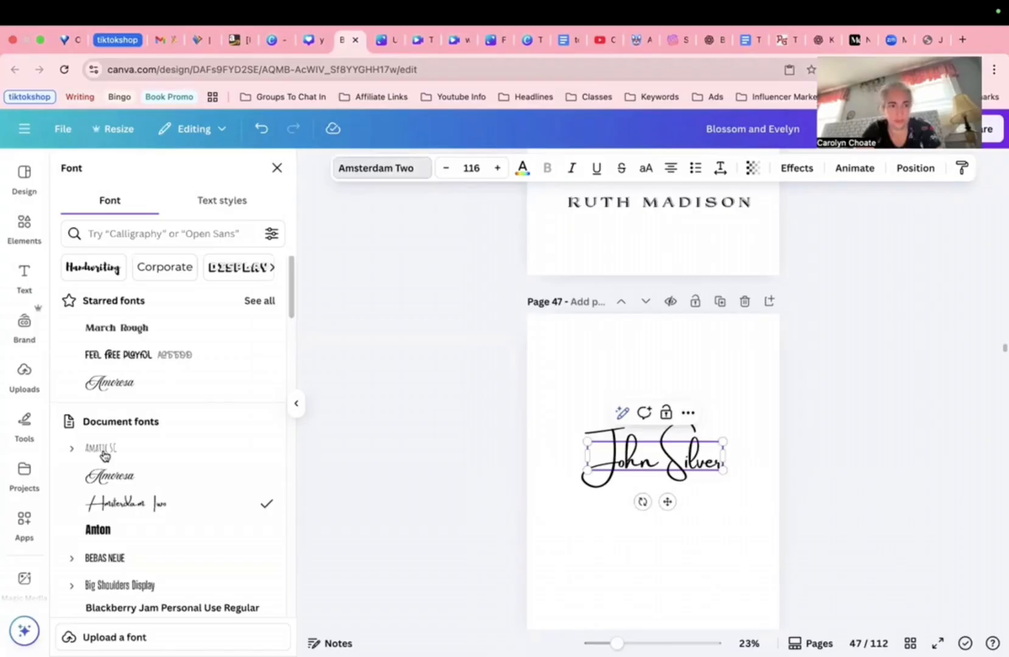
click(143, 477)
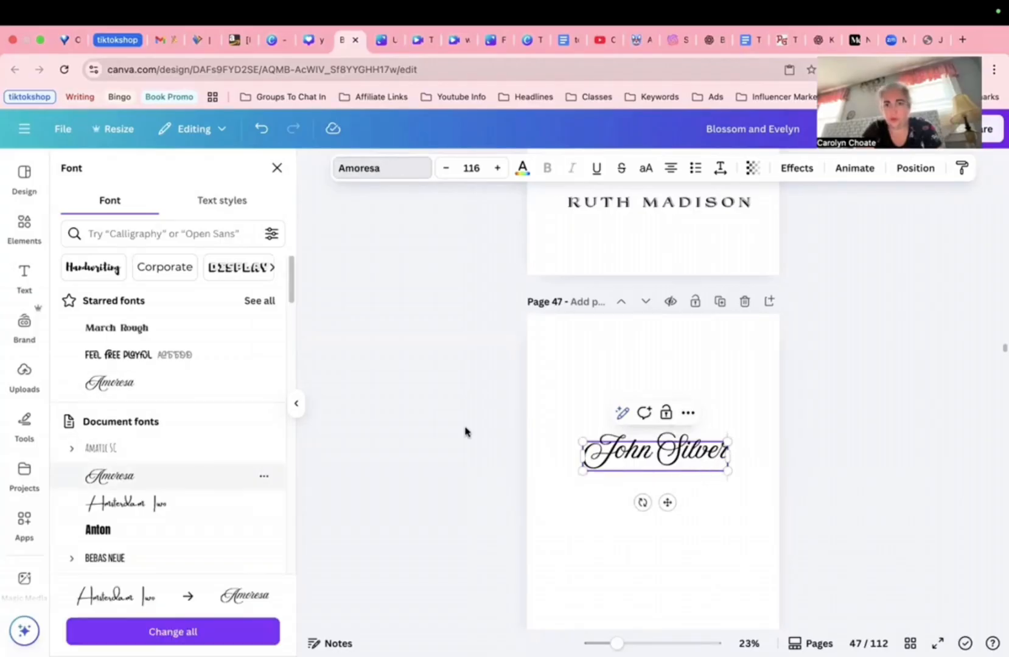
scroll(683, 401, up, 3)
scroll(721, 392, down, 4)
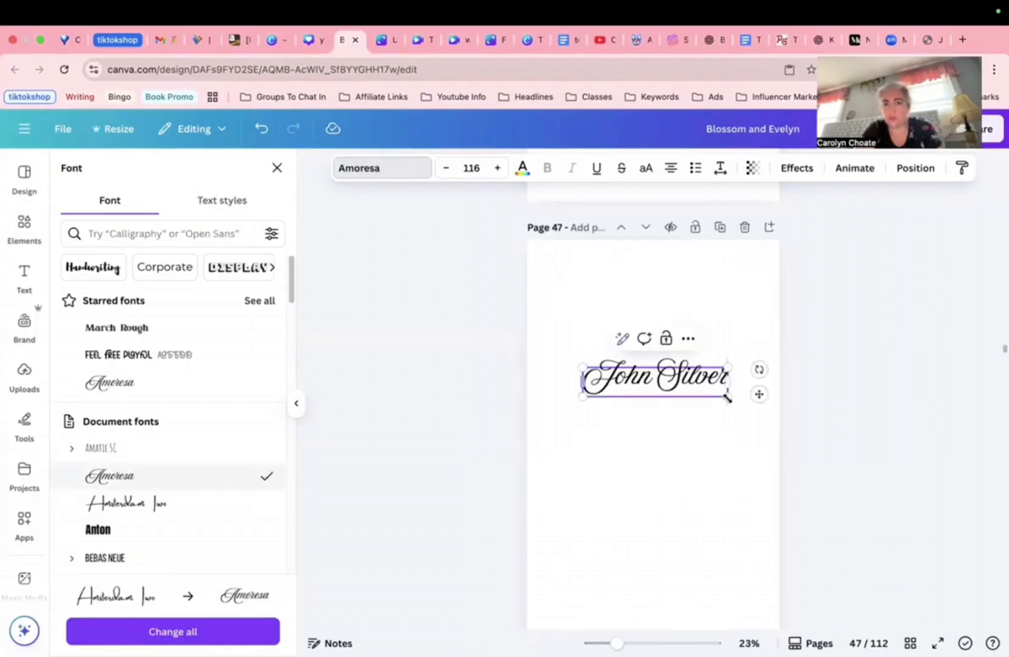
drag(728, 397, 768, 426)
drag(694, 383, 698, 428)
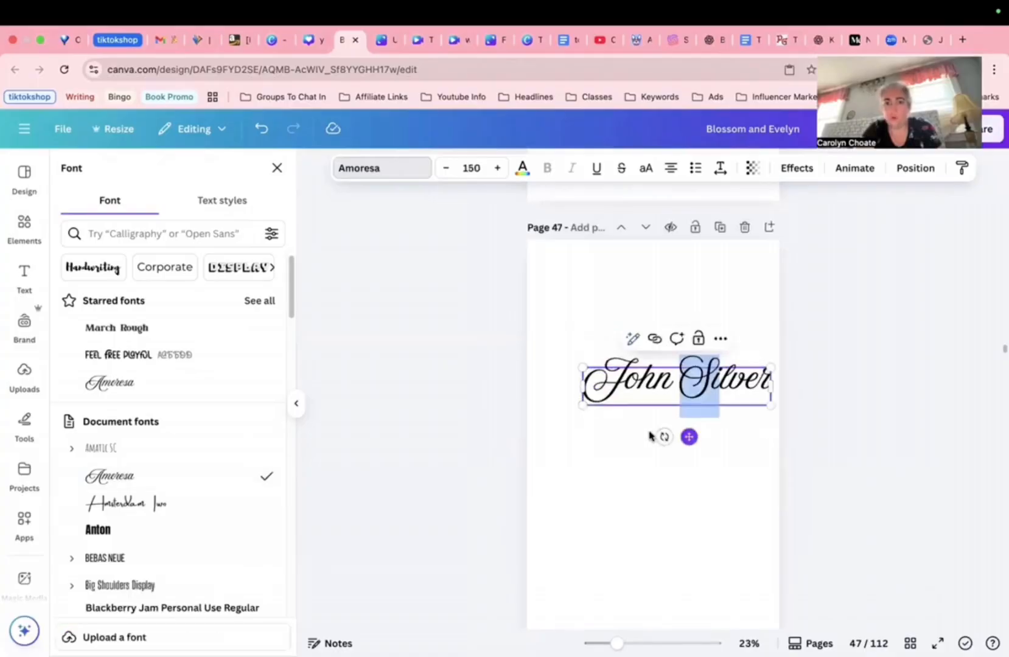
click(688, 436)
Step: Trim the title to a lone script J, move it up-left, and add an 'ohn' text box
click(640, 381)
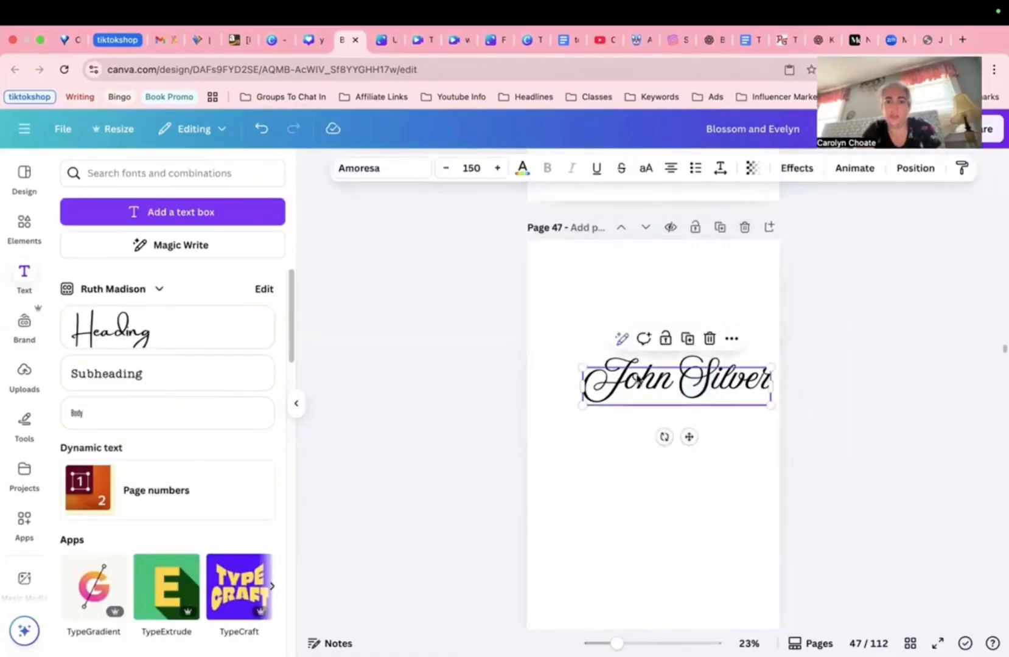
click(632, 382)
drag(713, 382, 769, 388)
key(BackSpace)
drag(689, 437, 596, 401)
click(193, 374)
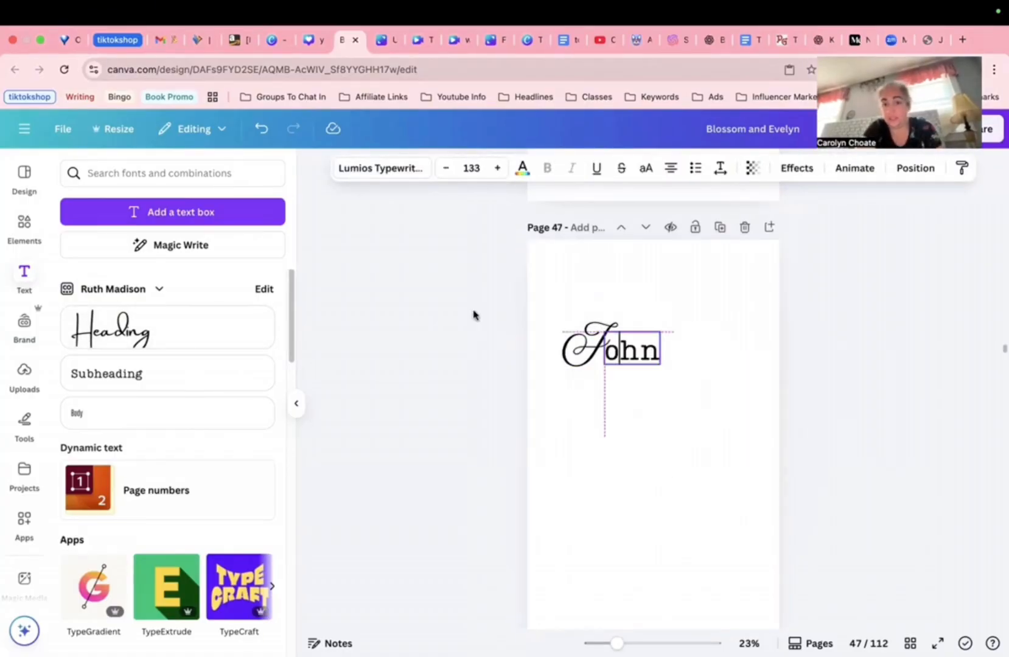
click(473, 312)
click(617, 348)
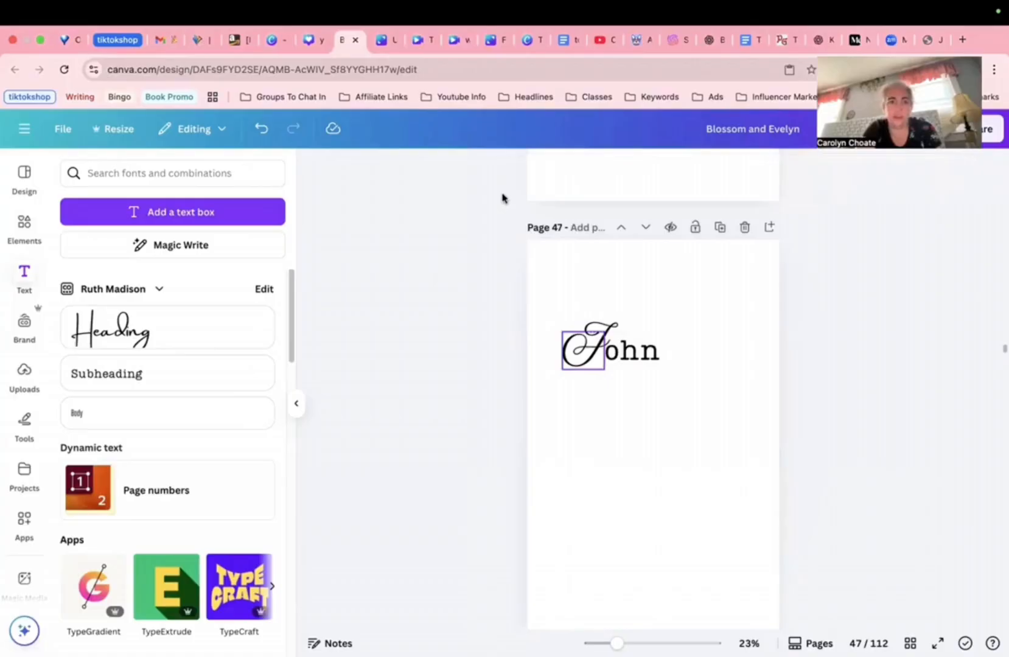
Step: Try the Distillery Display and Feel Free Playful fonts on the 'ohn' text
click(393, 175)
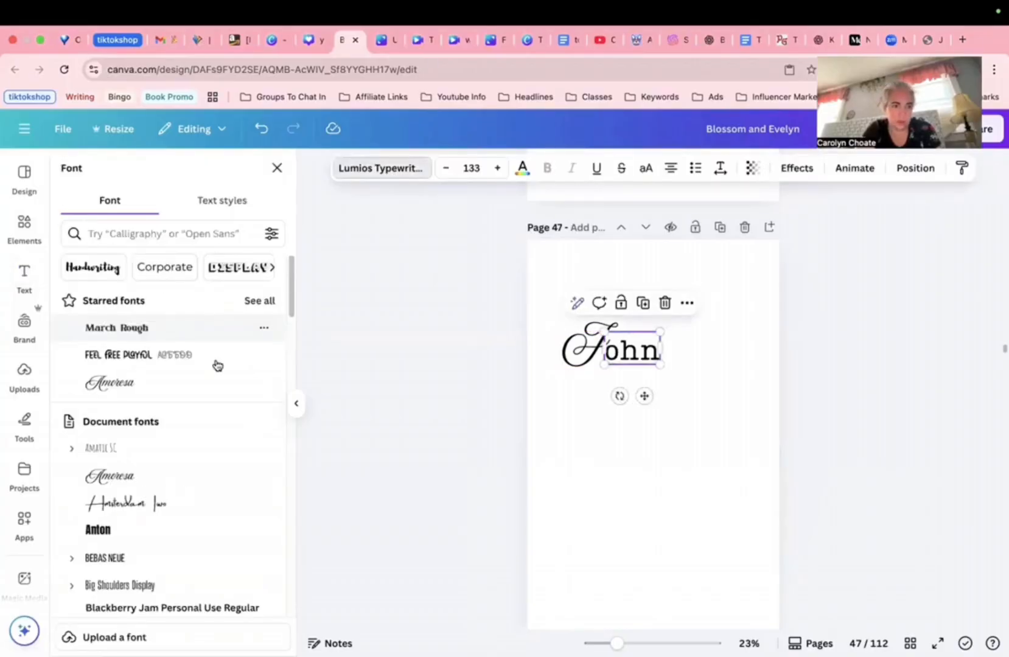
scroll(216, 480, down, 3)
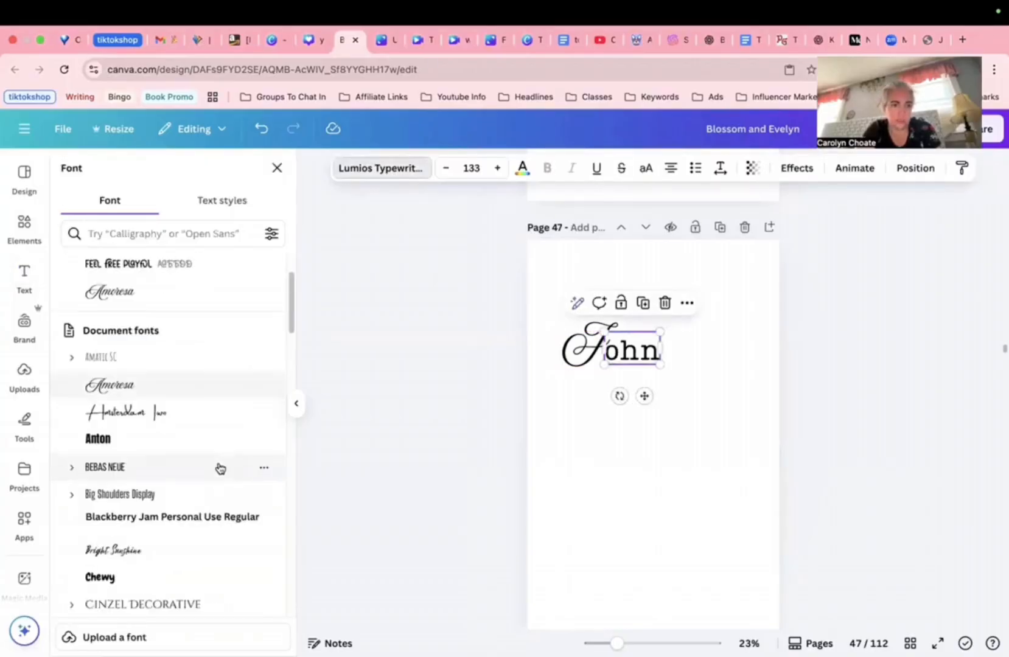
scroll(219, 469, down, 3)
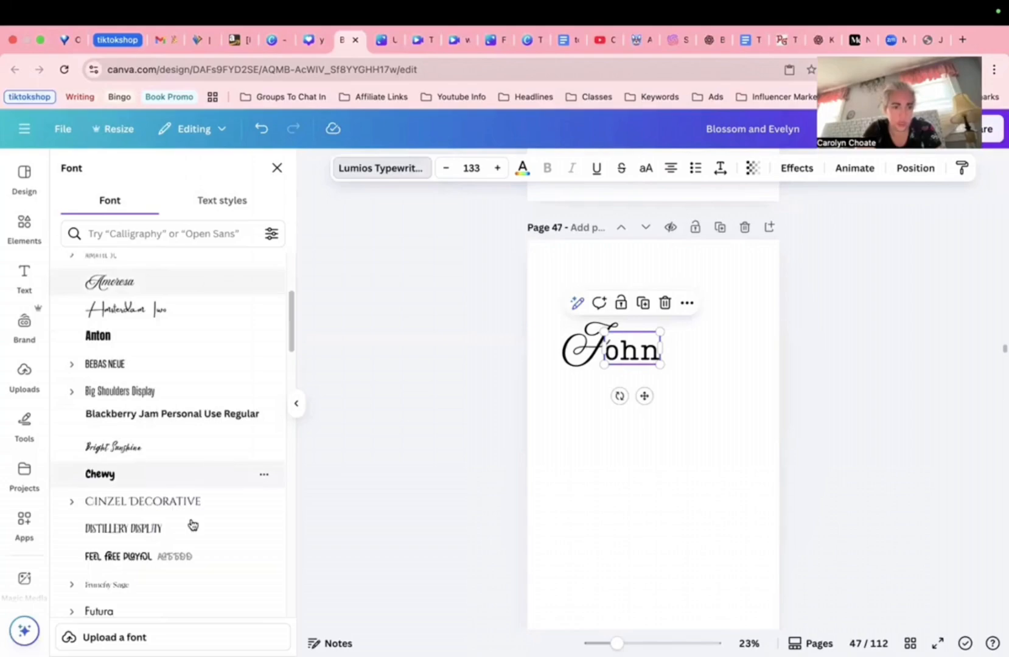
click(170, 530)
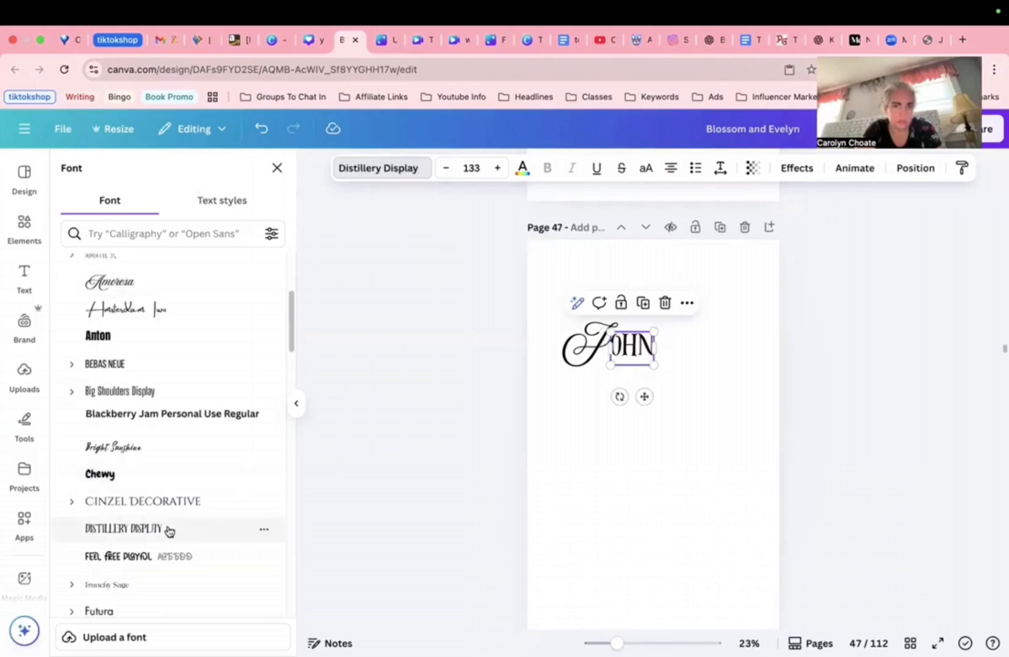
scroll(508, 503, up, 2)
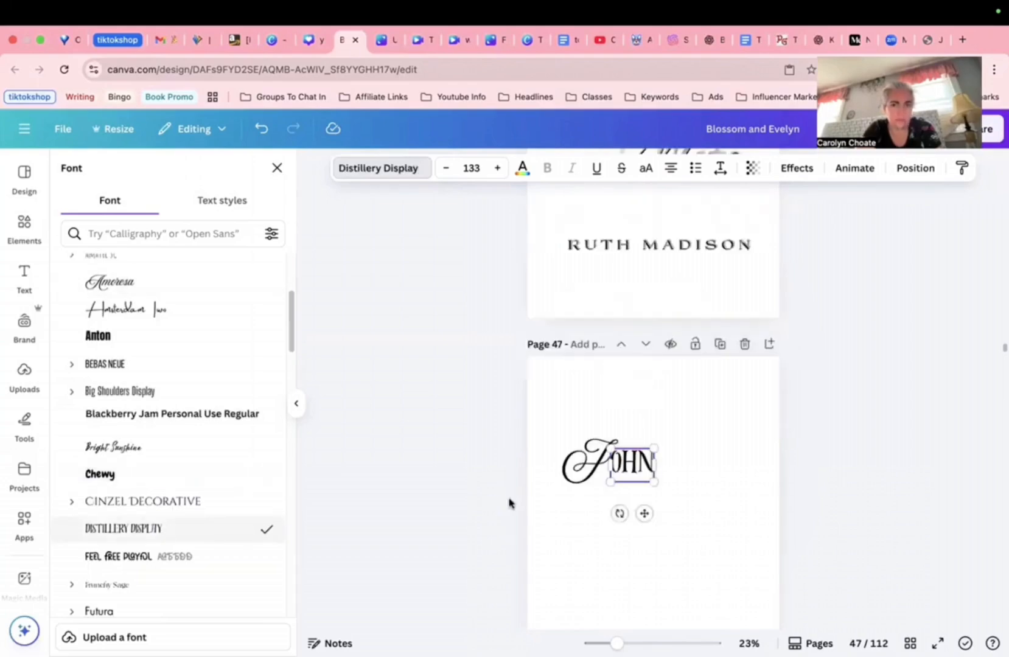
scroll(509, 503, up, 7)
scroll(509, 503, down, 10)
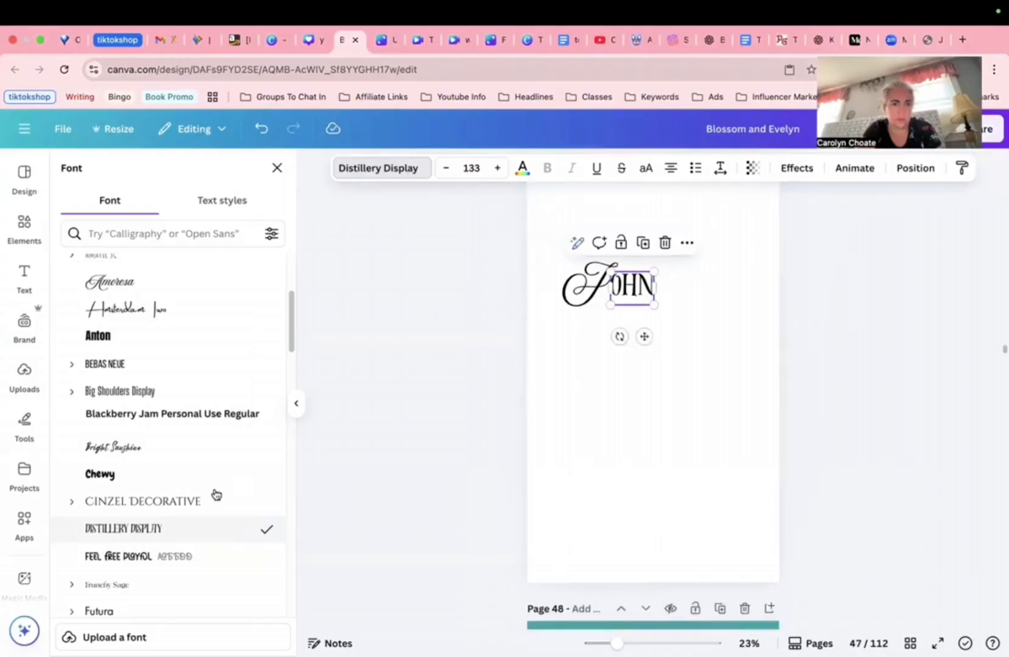
click(116, 556)
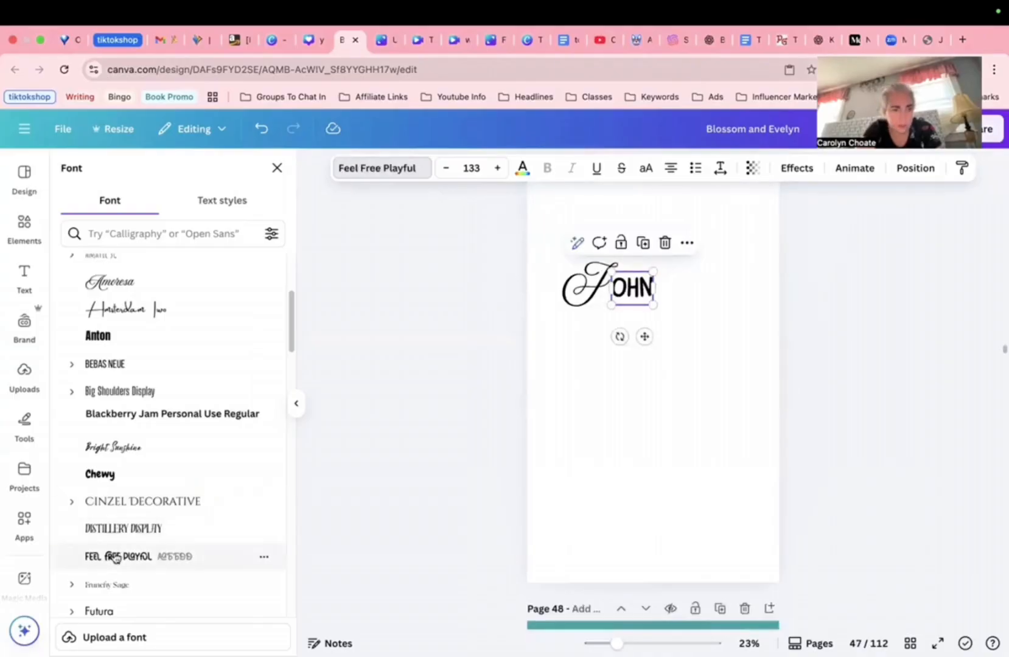
Step: Apply Grand Baron Regular to the 'ohn' text
scroll(116, 558, down, 1)
scroll(114, 559, down, 1)
click(114, 560)
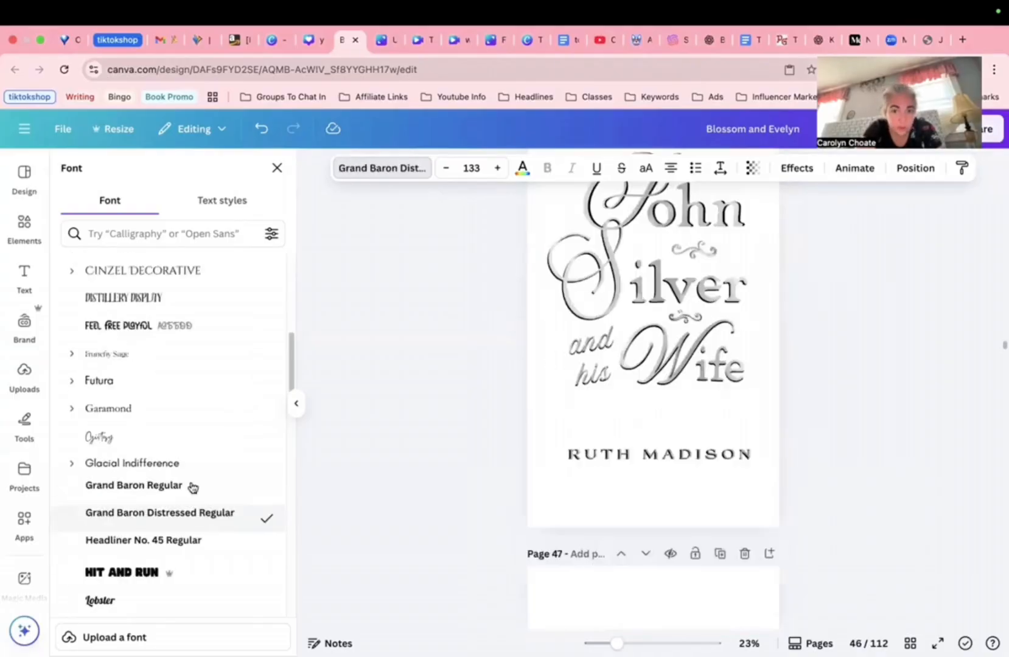
click(192, 487)
scroll(426, 491, up, 2)
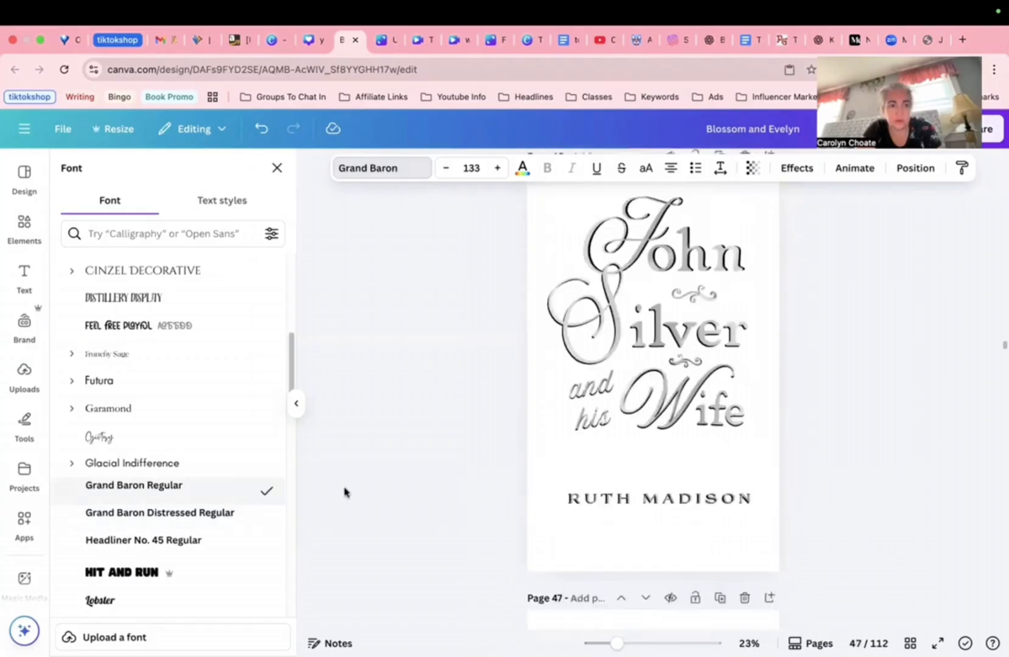
click(184, 487)
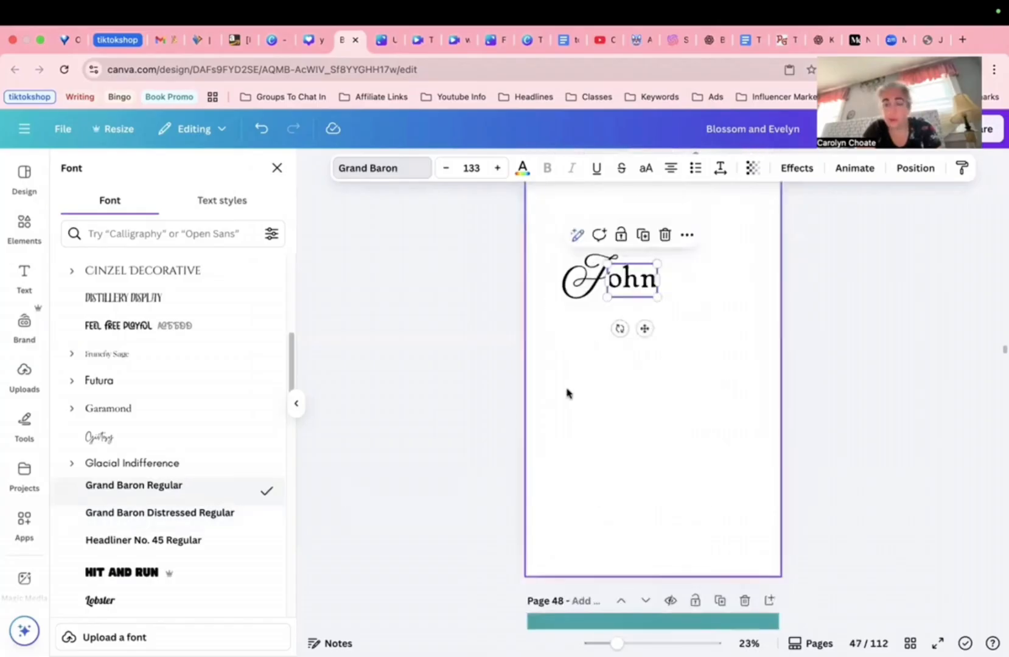
click(595, 385)
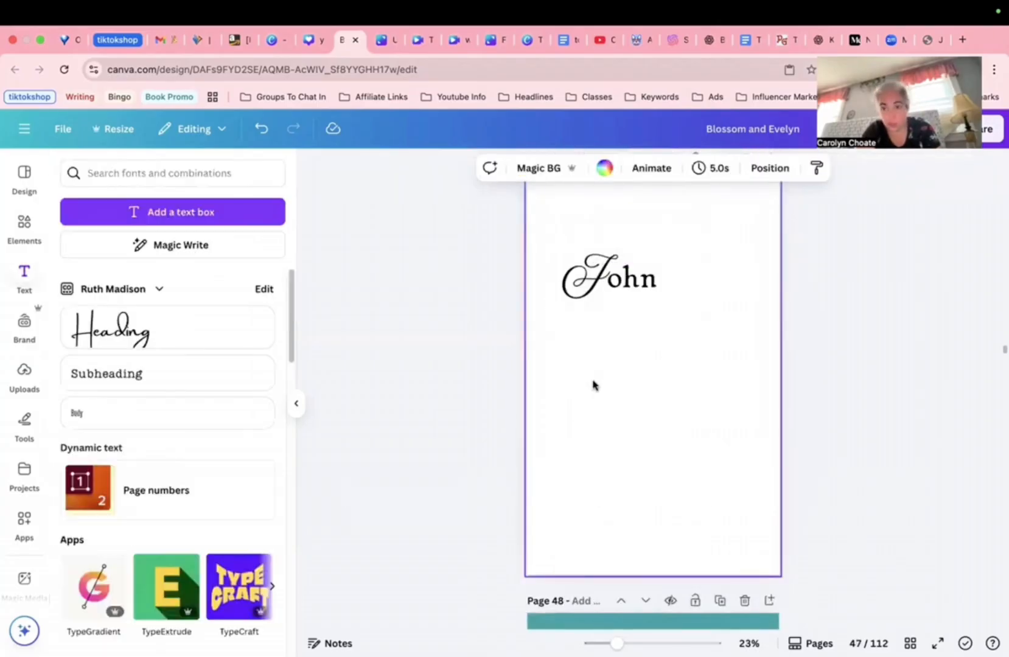
Step: Enlarge the 'ohn' text to balance the script J
click(659, 296)
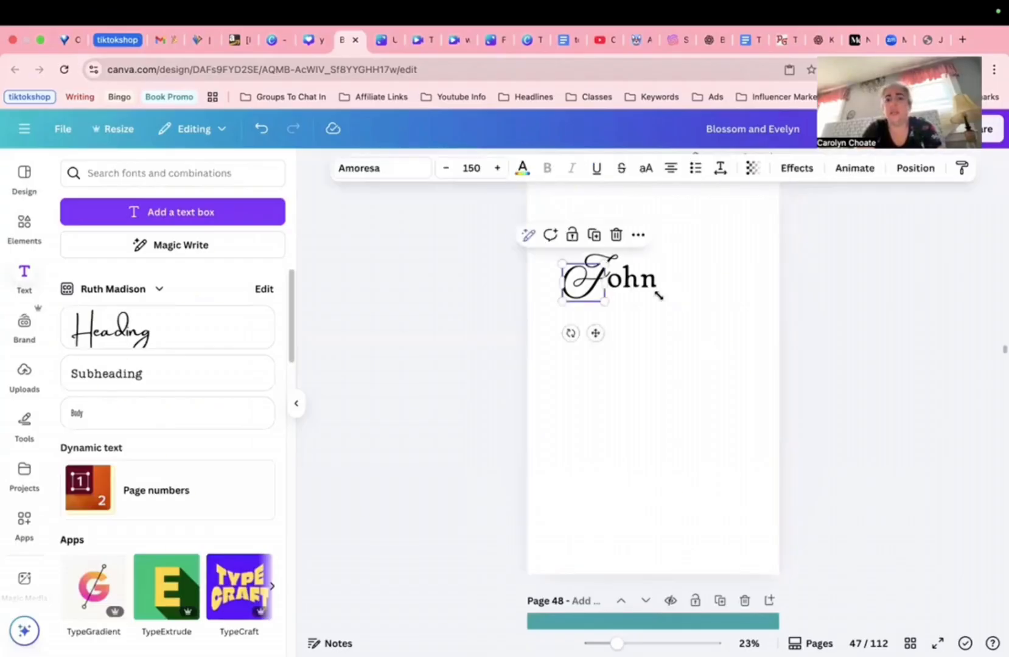
click(587, 285)
drag(657, 297, 712, 333)
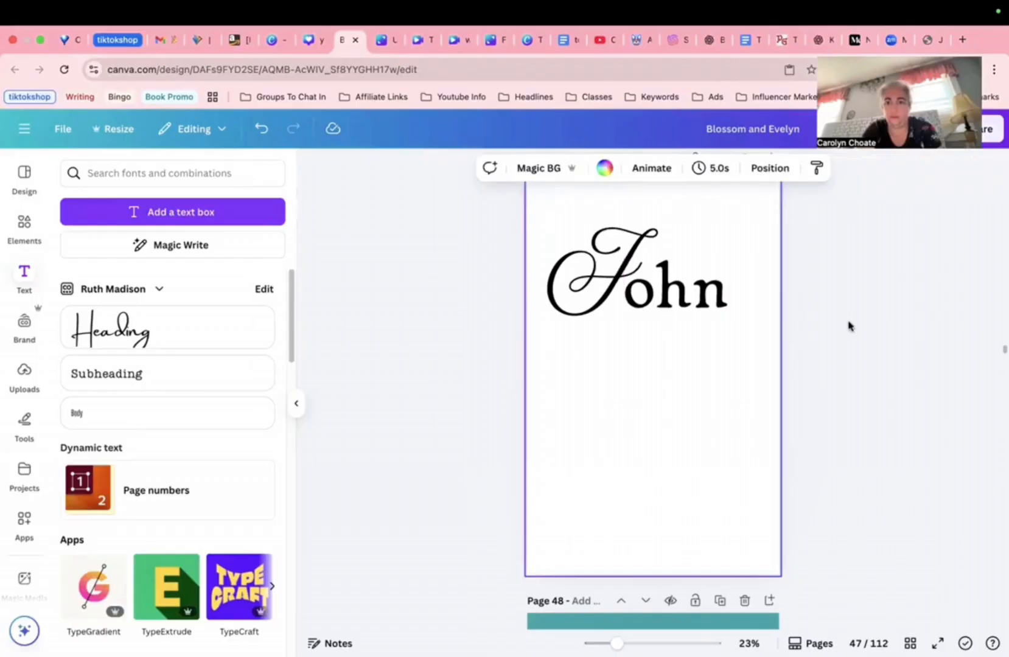
scroll(801, 336, up, 9)
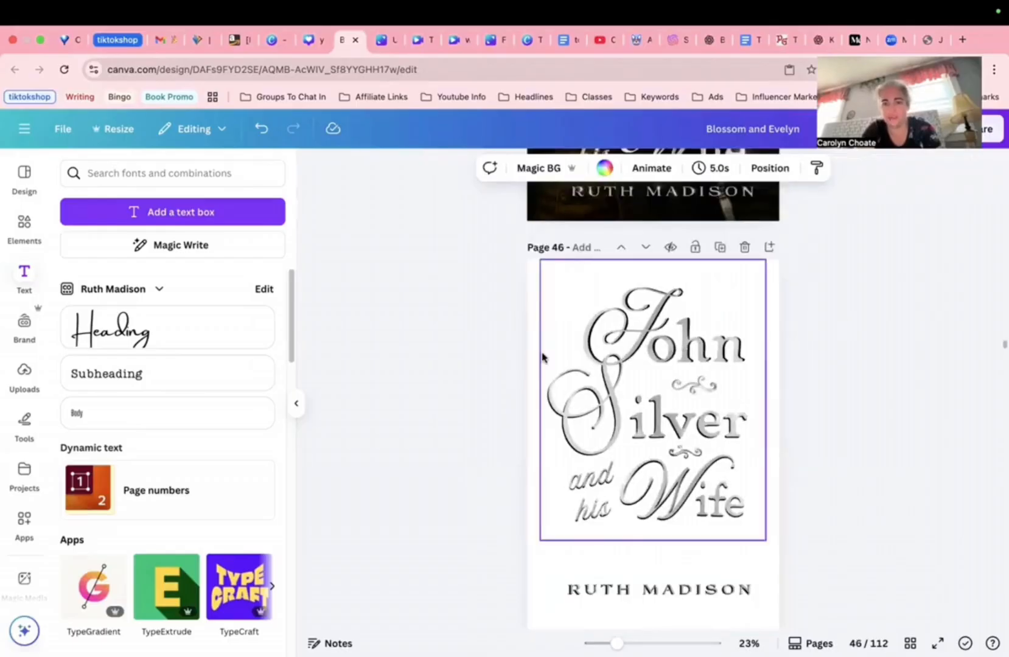
scroll(541, 356, down, 2)
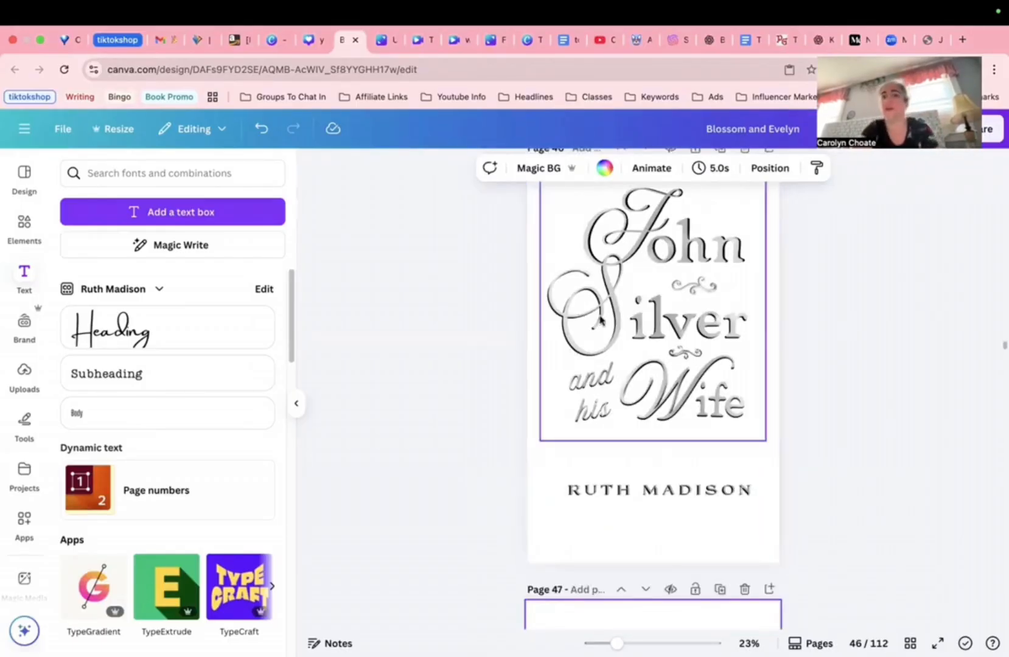
scroll(599, 321, down, 5)
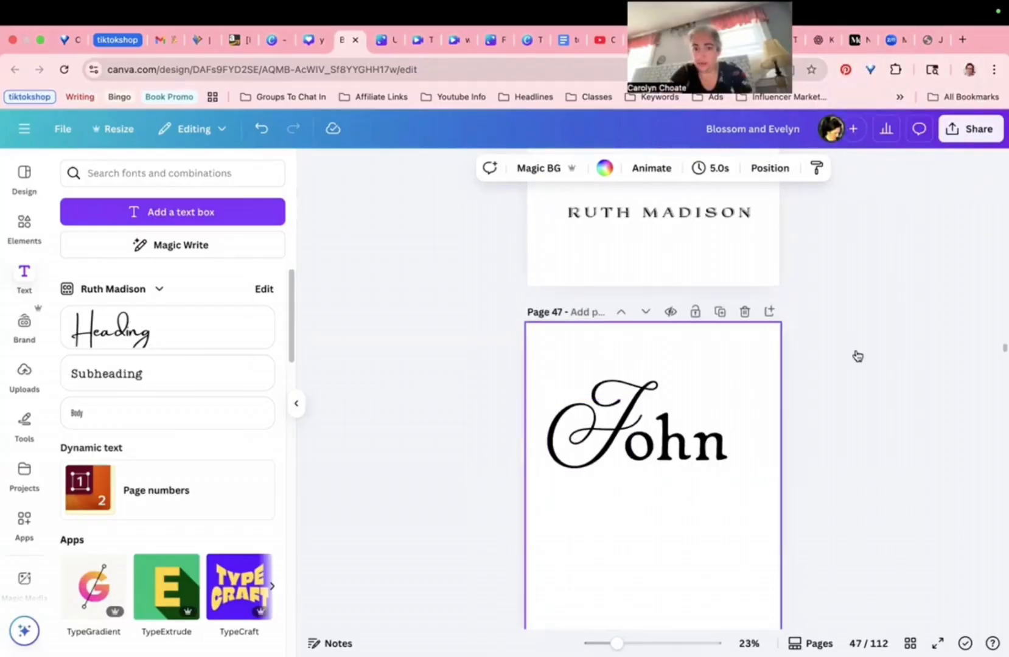
Step: Download the Canva design as a PNG
click(971, 129)
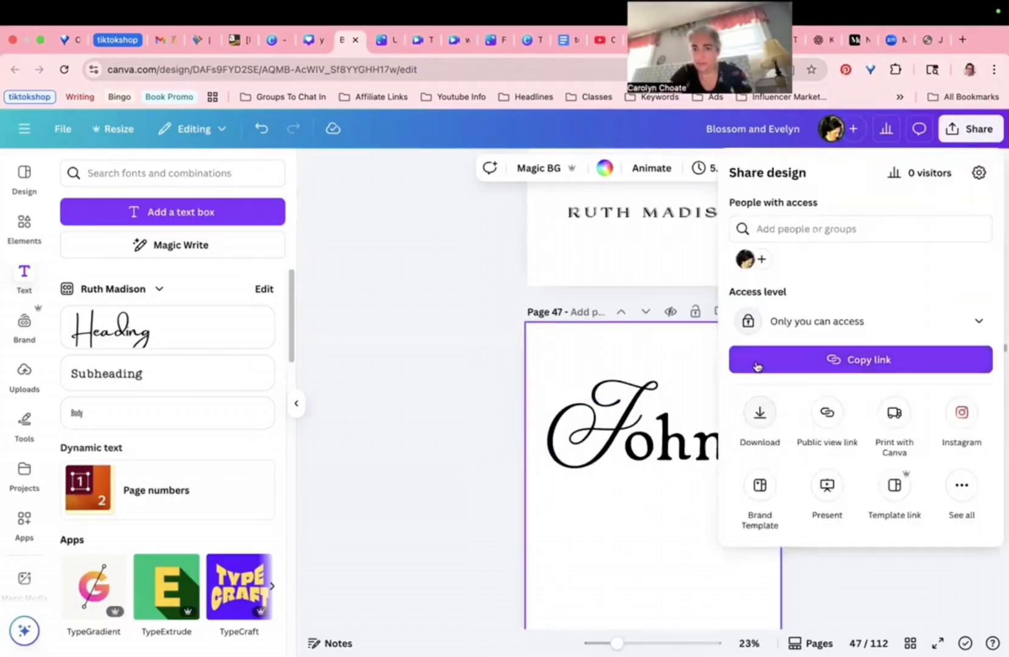
click(759, 413)
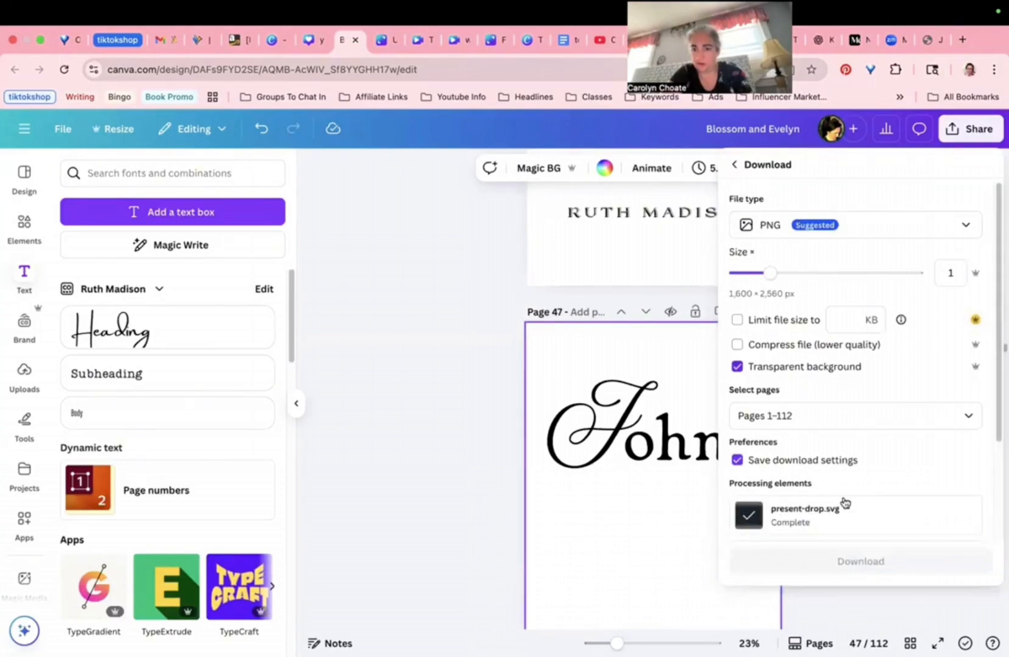
click(851, 621)
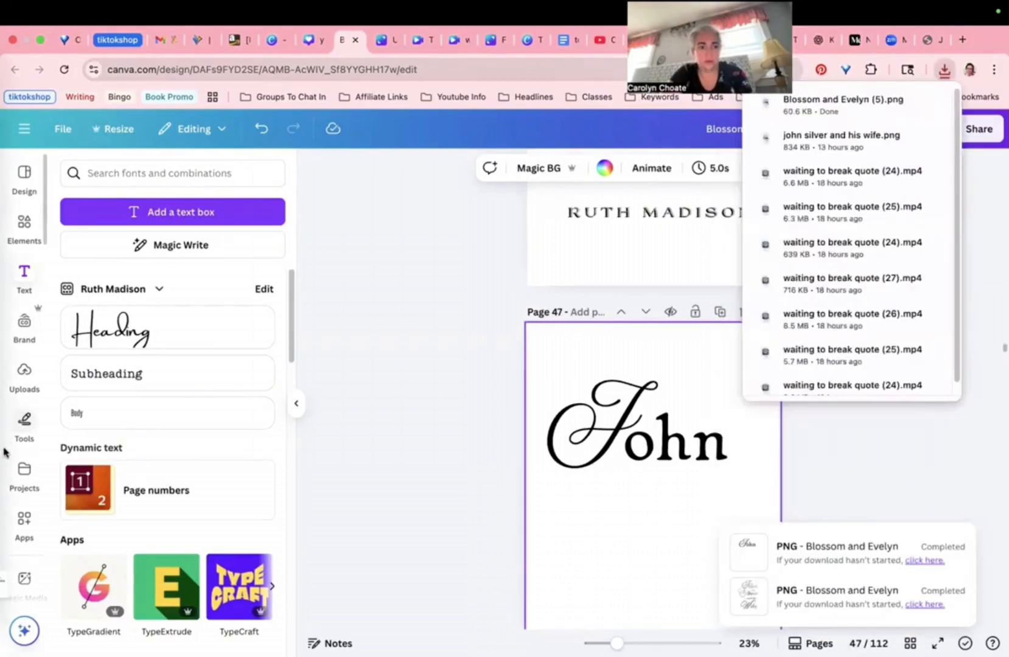
Step: Switch to GIMP and move its window aside to reveal Finder
mouse_move(59, 405)
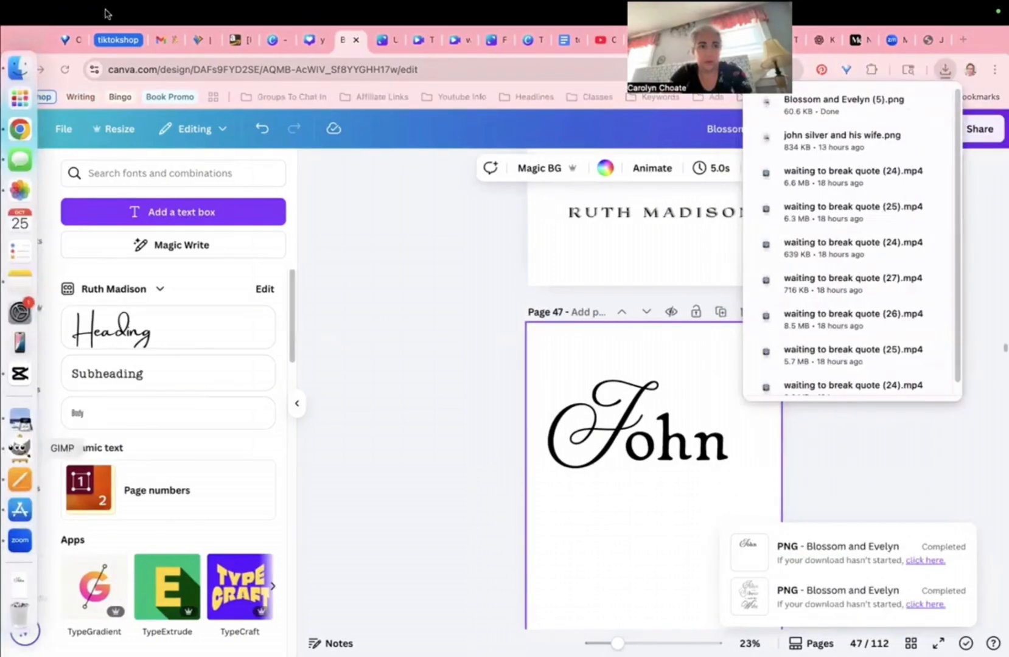
click(27, 449)
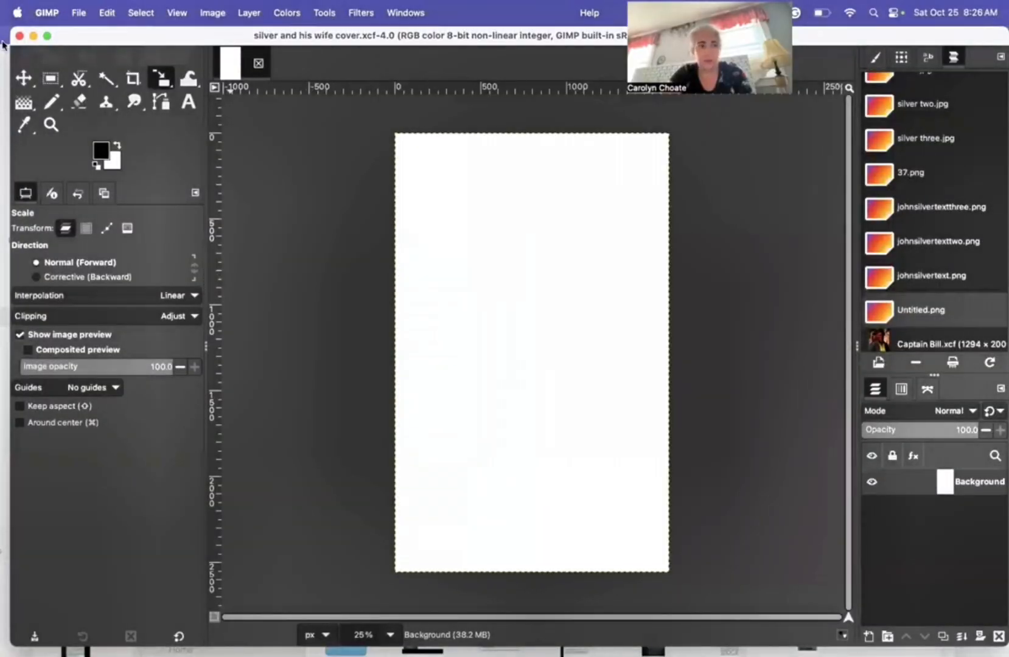
drag(65, 40, 2, 41)
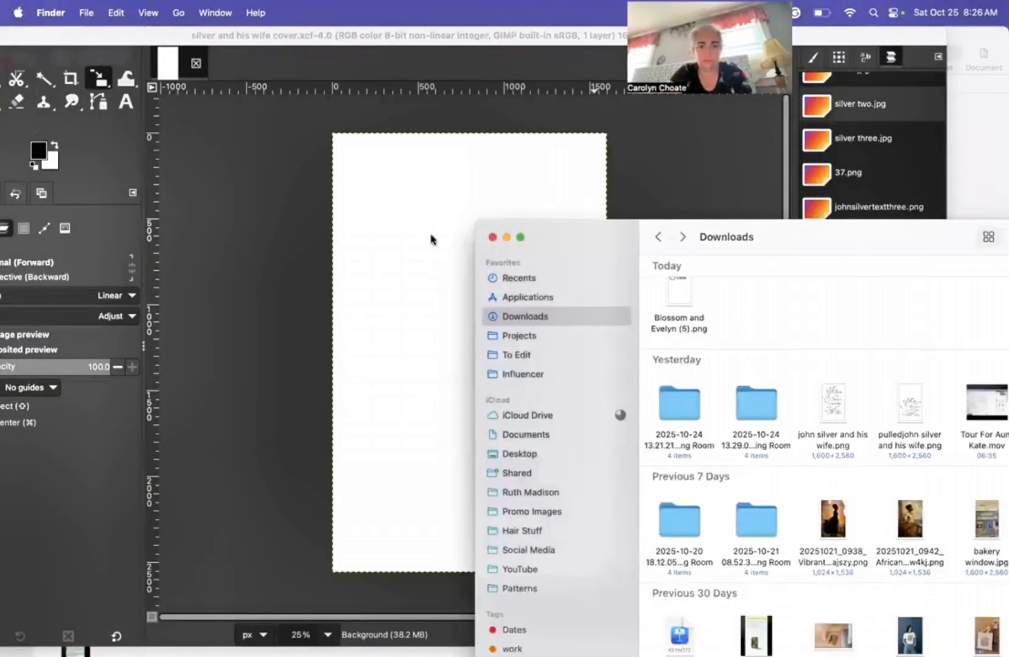
Step: Drop Blossom and Evelyn (5).png onto the GIMP cover as a new layer
drag(421, 232, 472, 235)
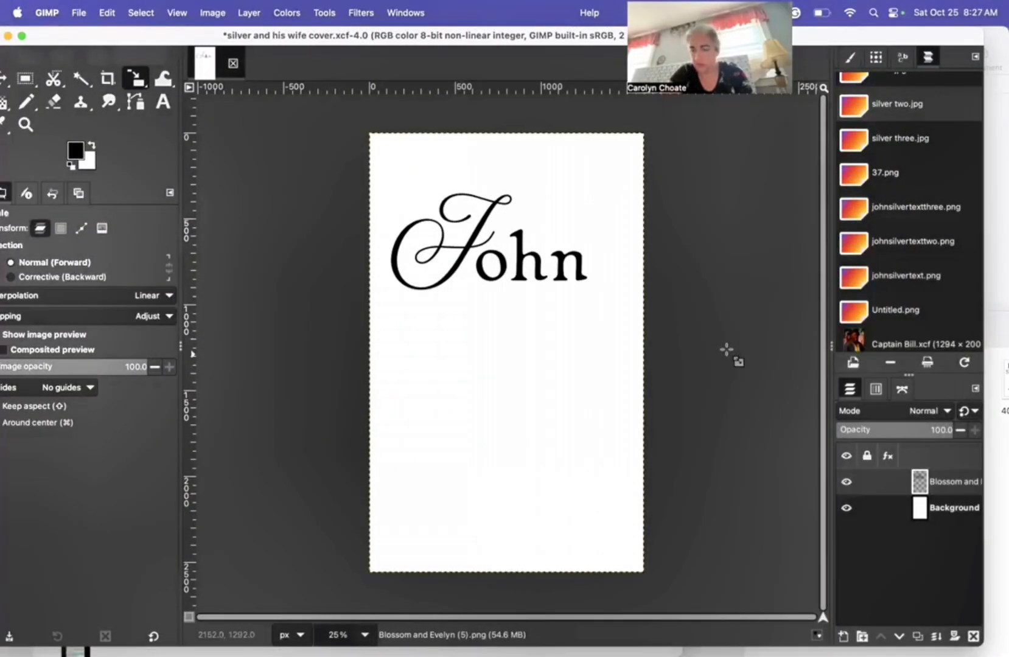
right_click(919, 480)
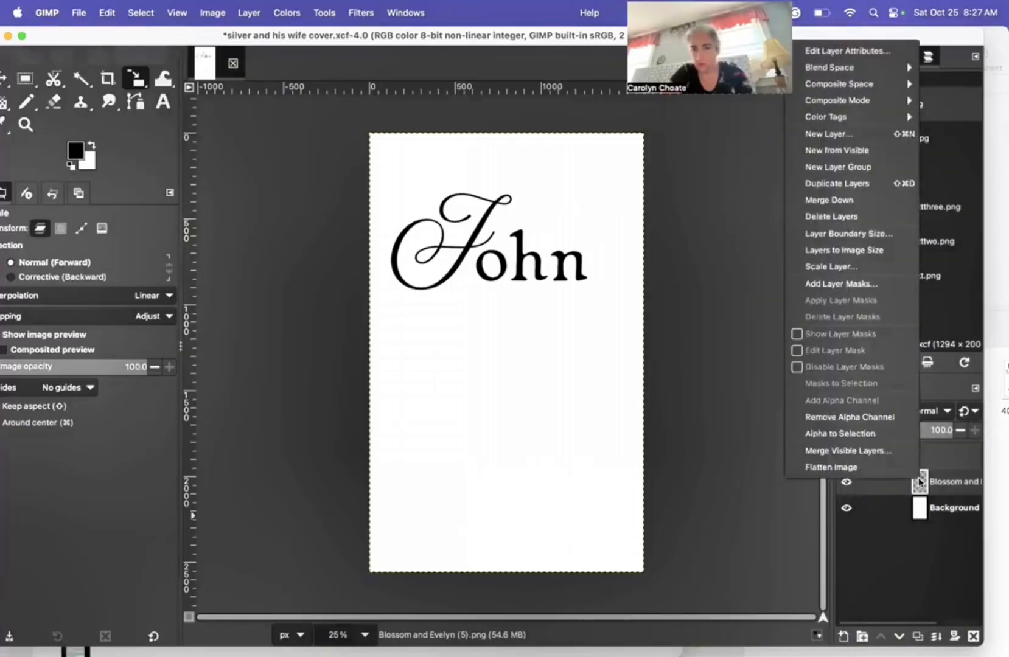
click(873, 504)
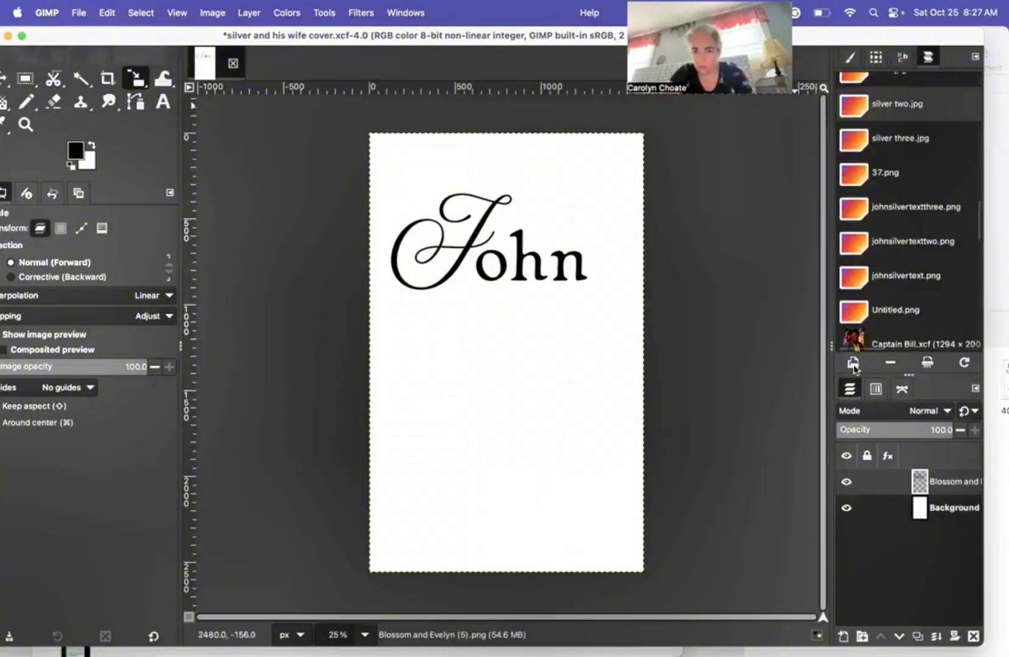
Step: Move GIMP aside and show the Downloads folder in Finder
drag(902, 37, 619, 74)
click(715, 456)
click(630, 408)
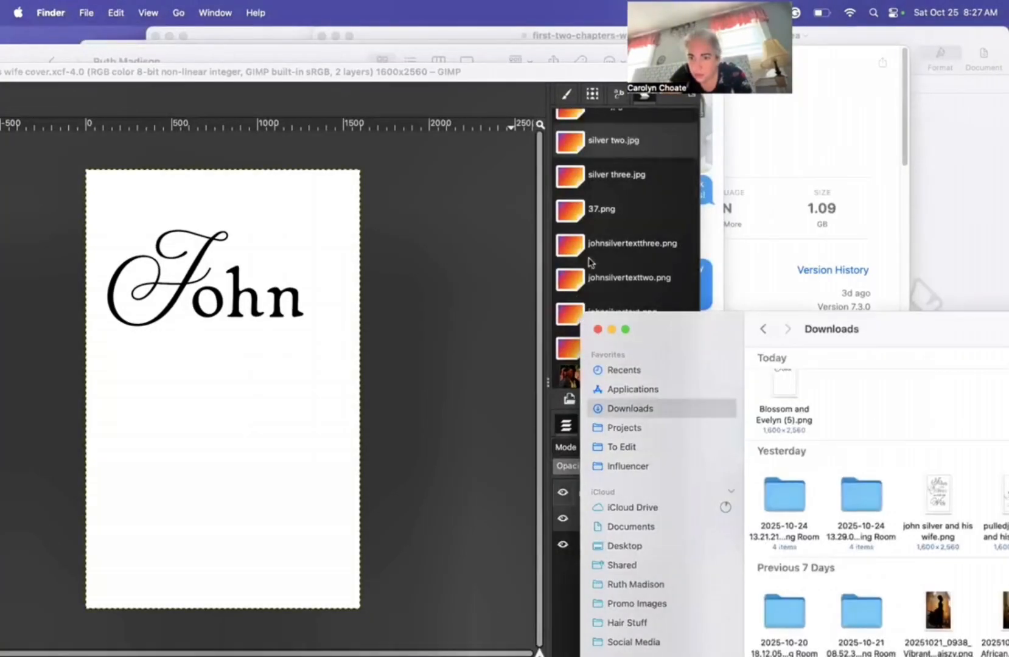
Step: Find silver two.jpg in Downloads and drag it onto the cover as the top layer
drag(912, 329, 531, 257)
scroll(786, 516, down, 3)
scroll(852, 504, down, 3)
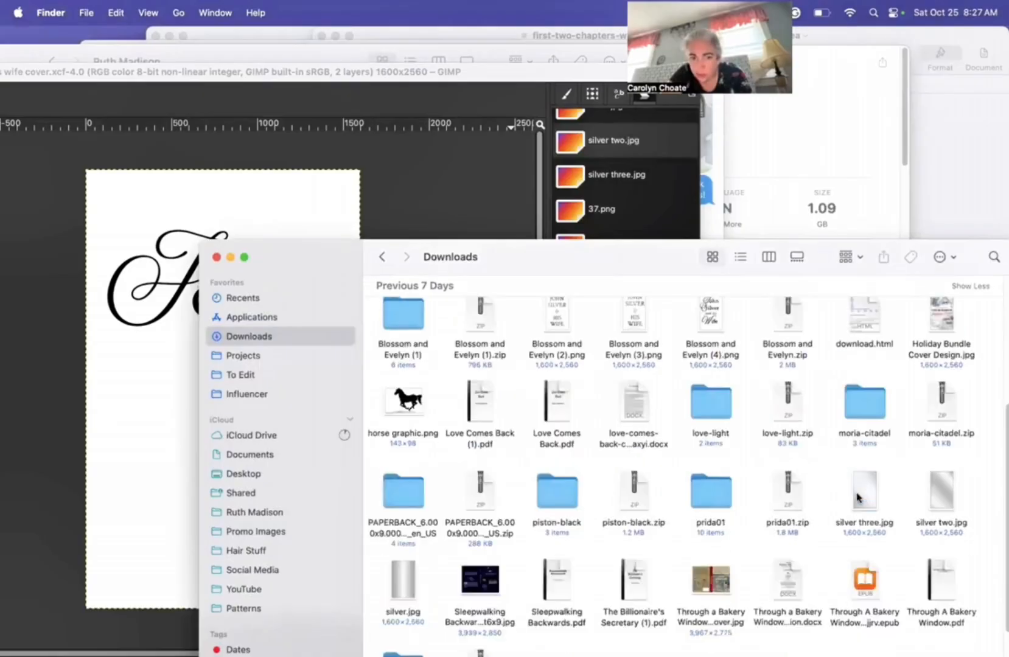
scroll(912, 472, down, 1)
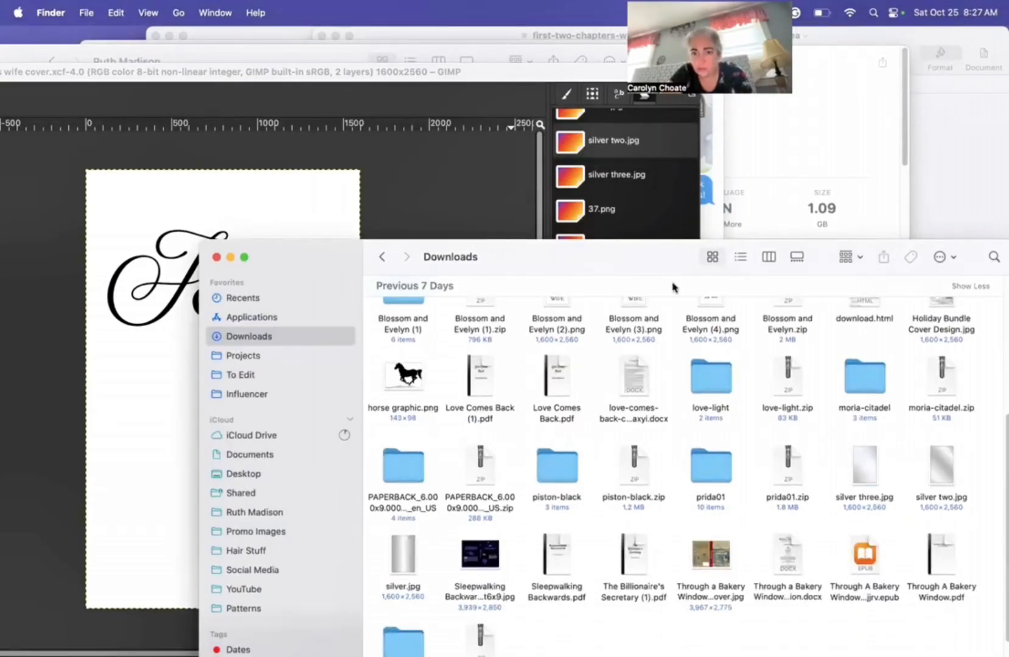
drag(578, 256, 251, 362)
drag(614, 570, 216, 353)
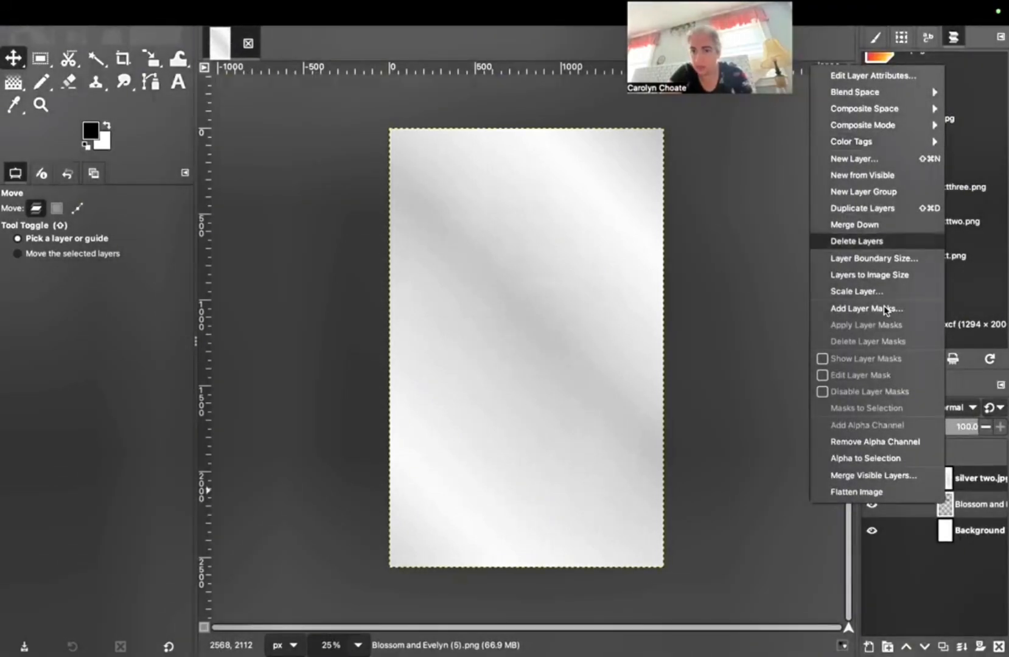
Step: Add a white full-opacity mask to the John layer and select the text outline
click(852, 309)
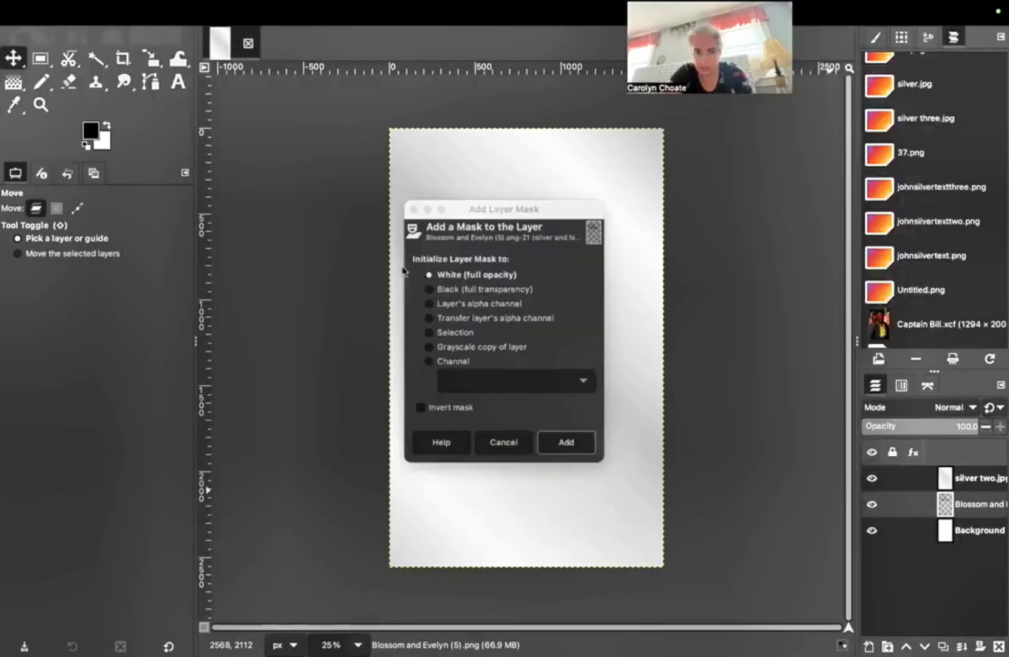
click(565, 447)
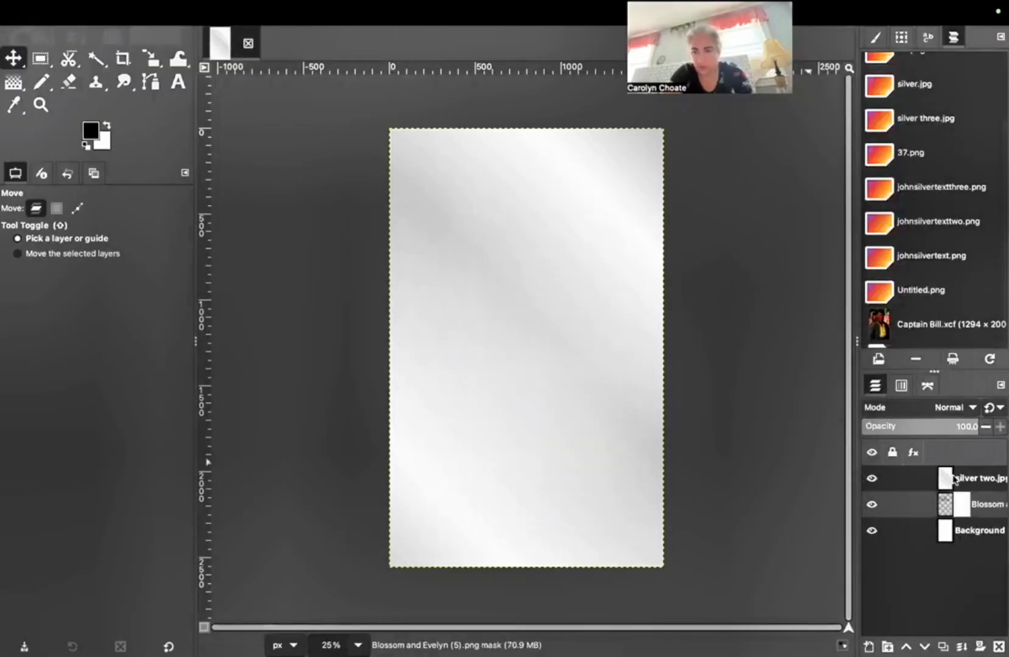
right_click(942, 510)
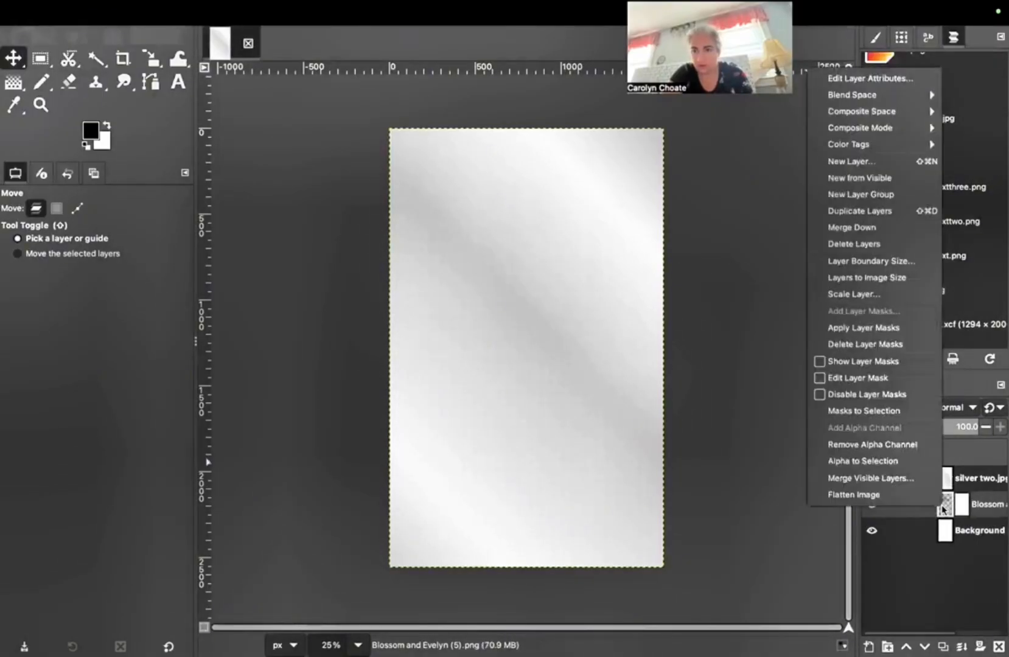
click(840, 460)
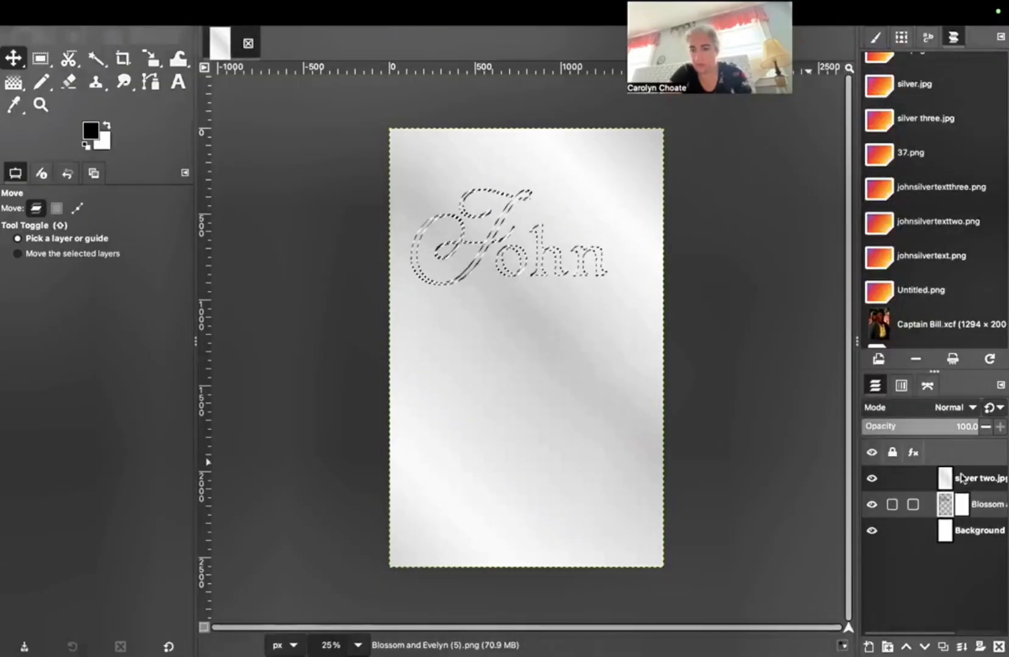
Step: Copy the silver two.jpg layer, paste it into the John mask, and anchor it
click(946, 480)
right_click(947, 480)
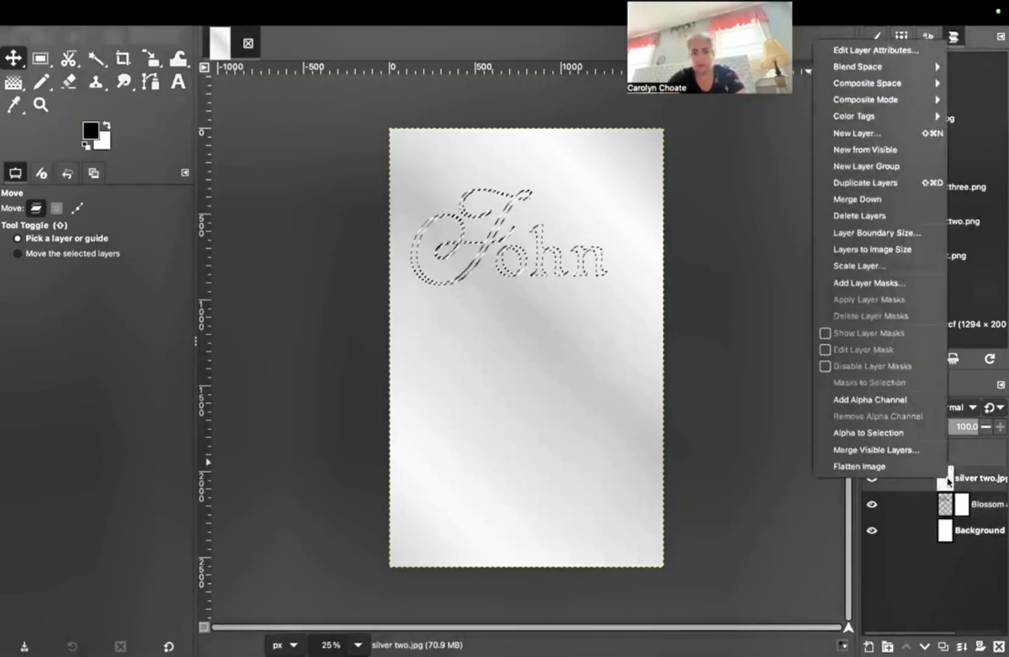
click(948, 480)
key(super+c)
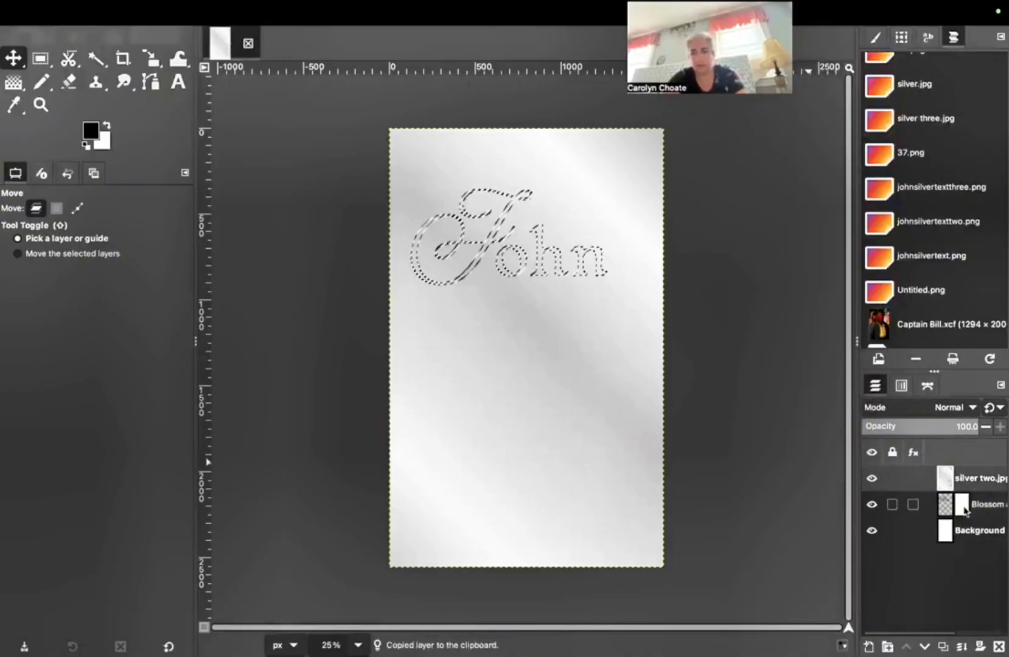
click(963, 508)
key(super+v)
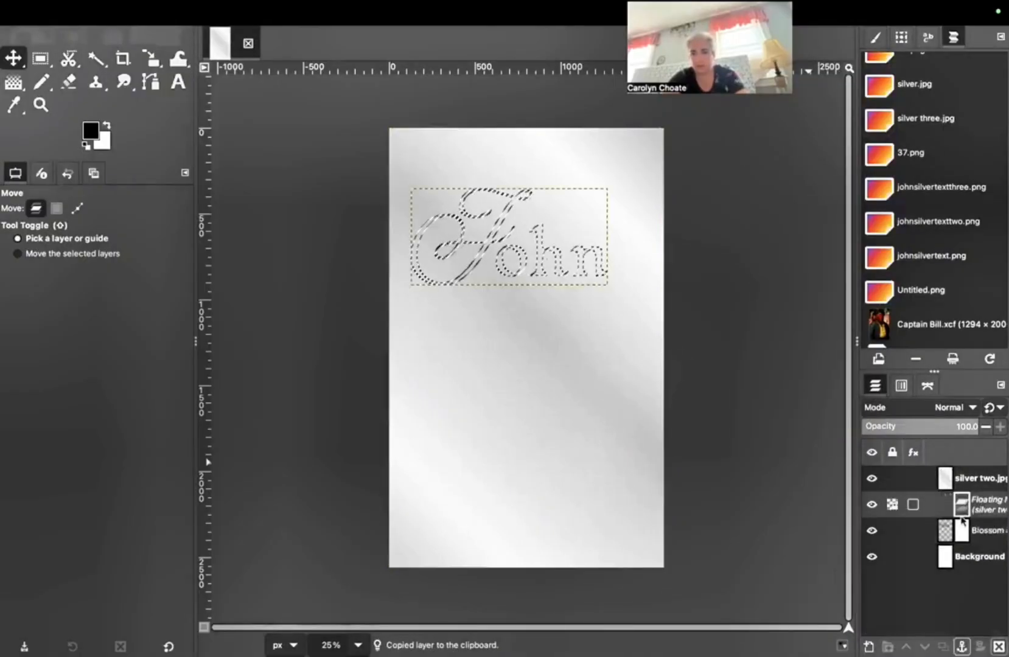
right_click(961, 501)
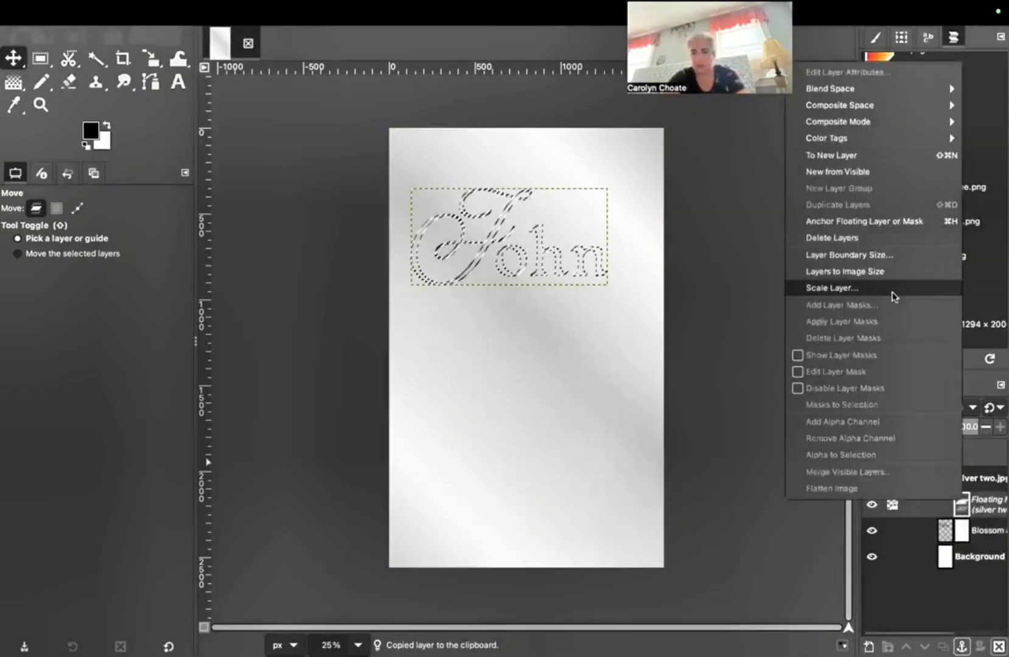
click(864, 222)
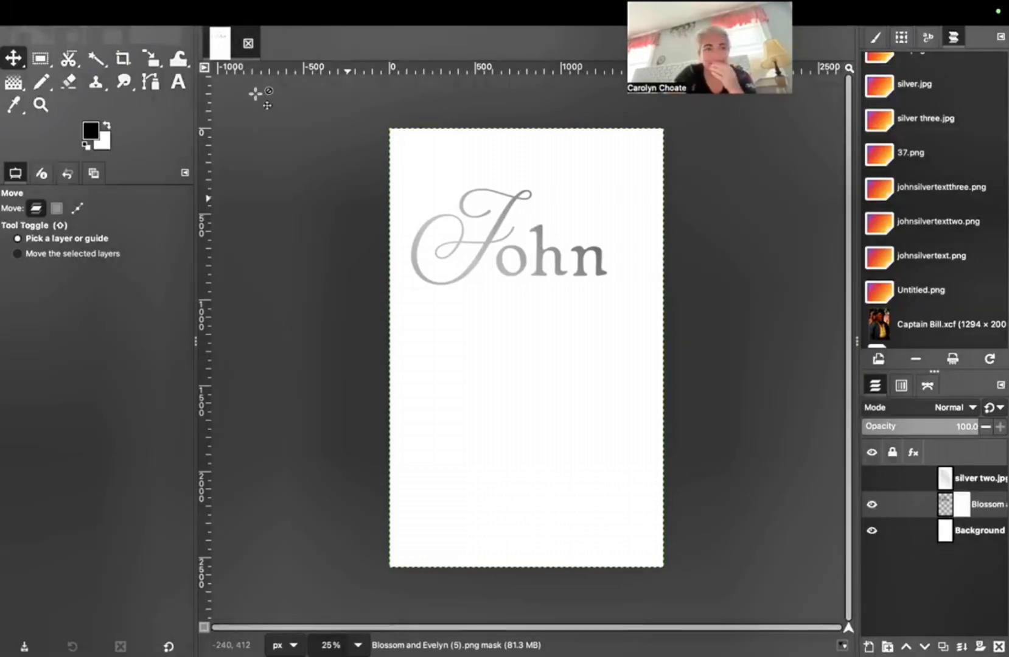
Step: Hide the white Background layer so John sits on transparency
click(79, 13)
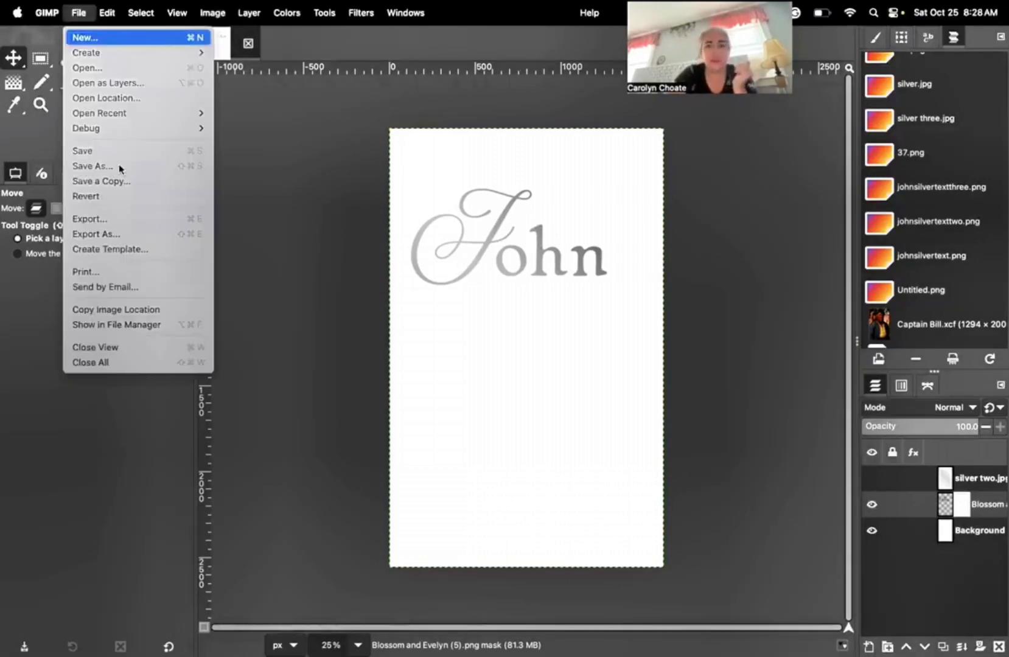
click(871, 529)
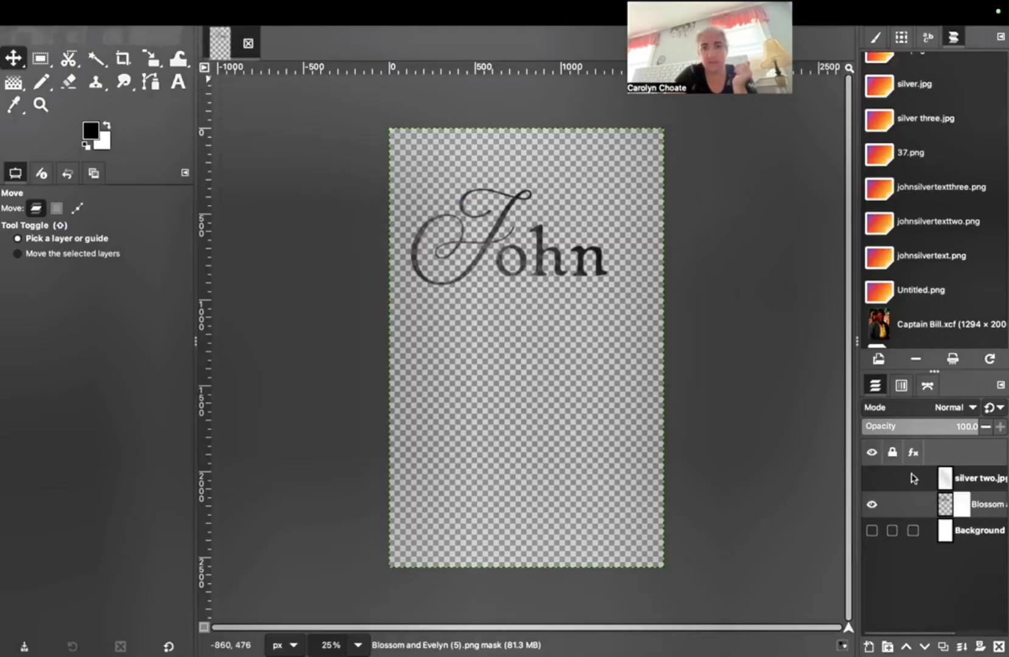
click(871, 531)
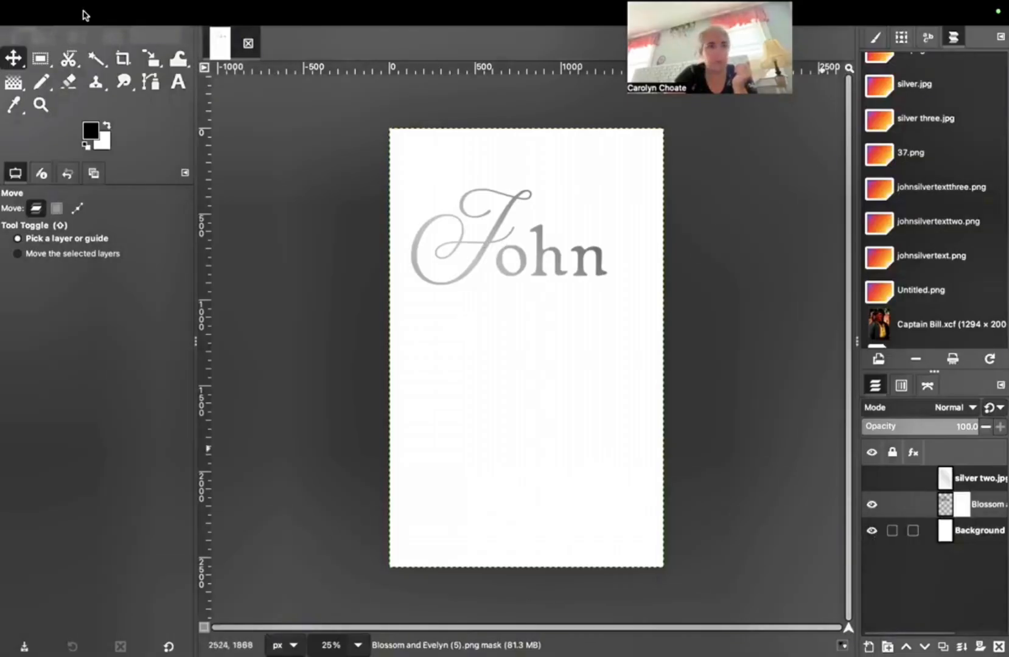
key(ctrl+z)
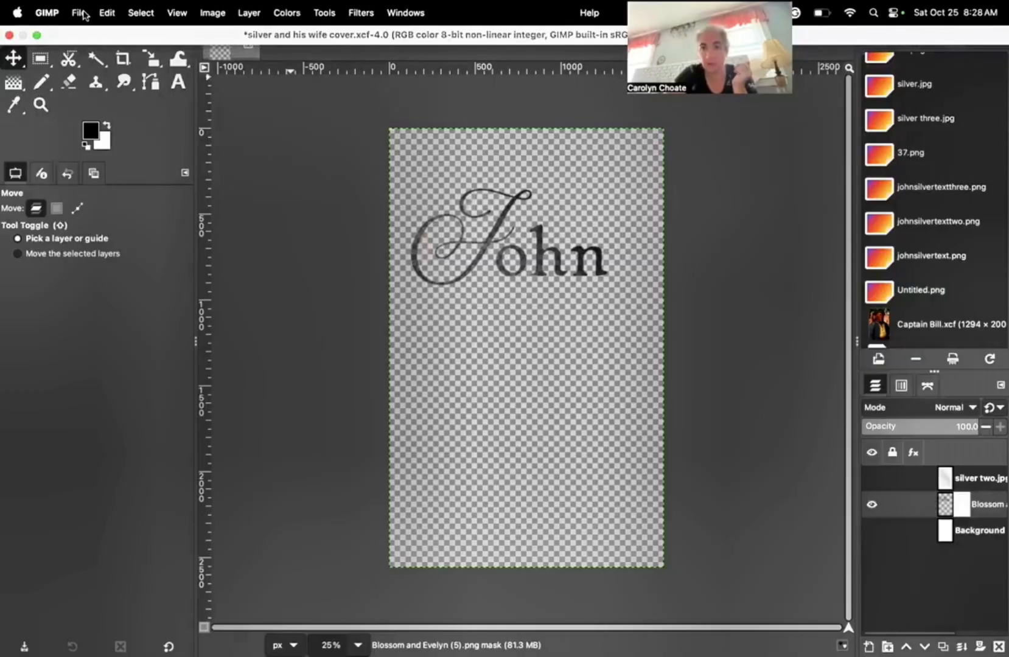
Step: Export the image via File > Export As, then switch to Chrome
click(86, 13)
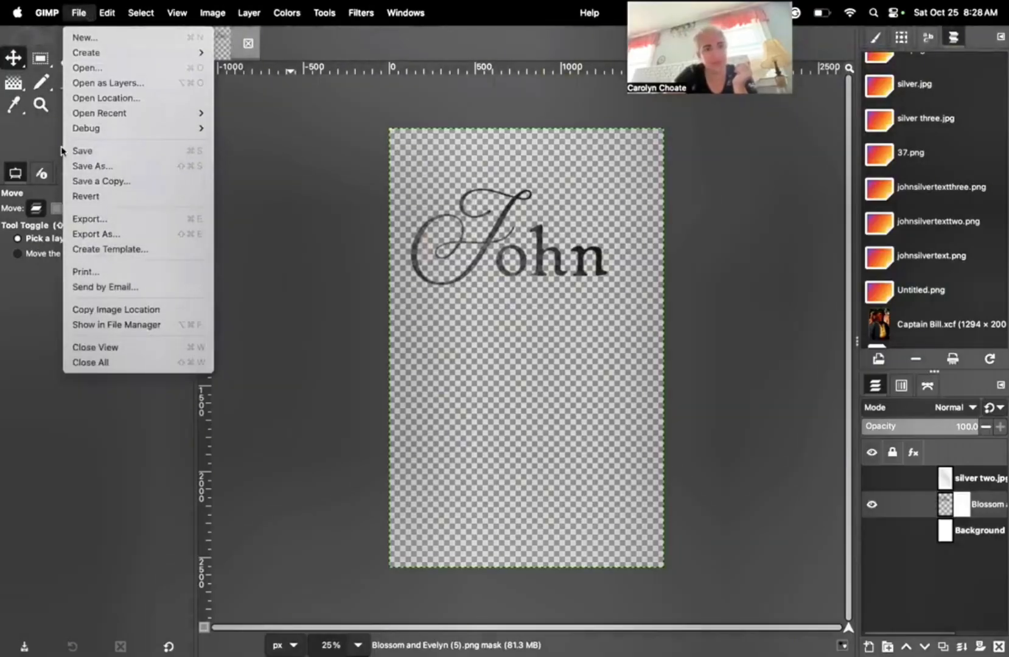
mouse_move(85, 52)
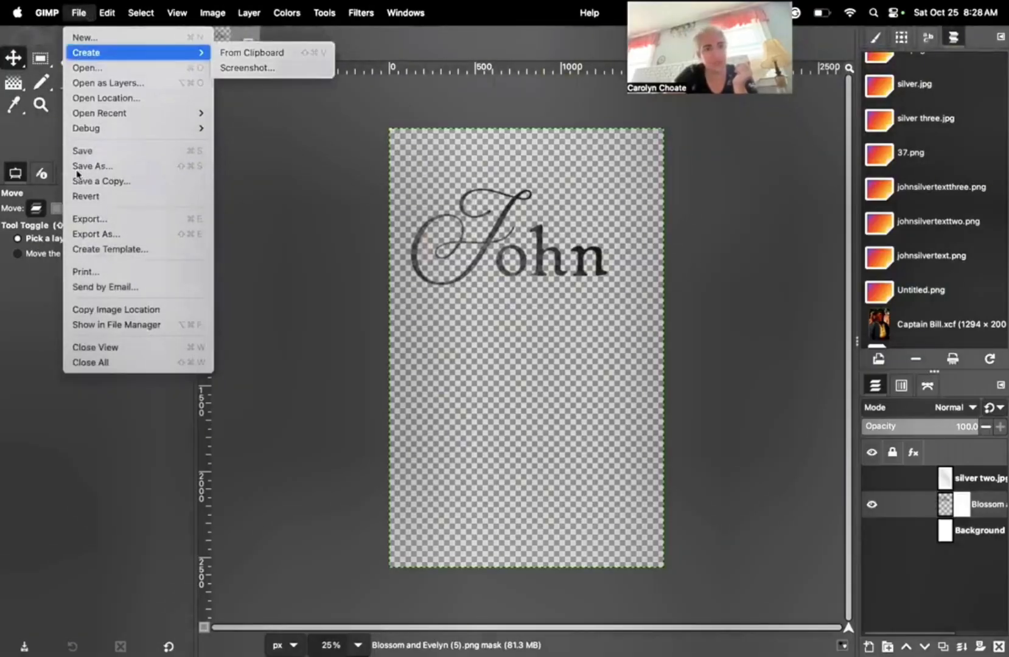
click(122, 234)
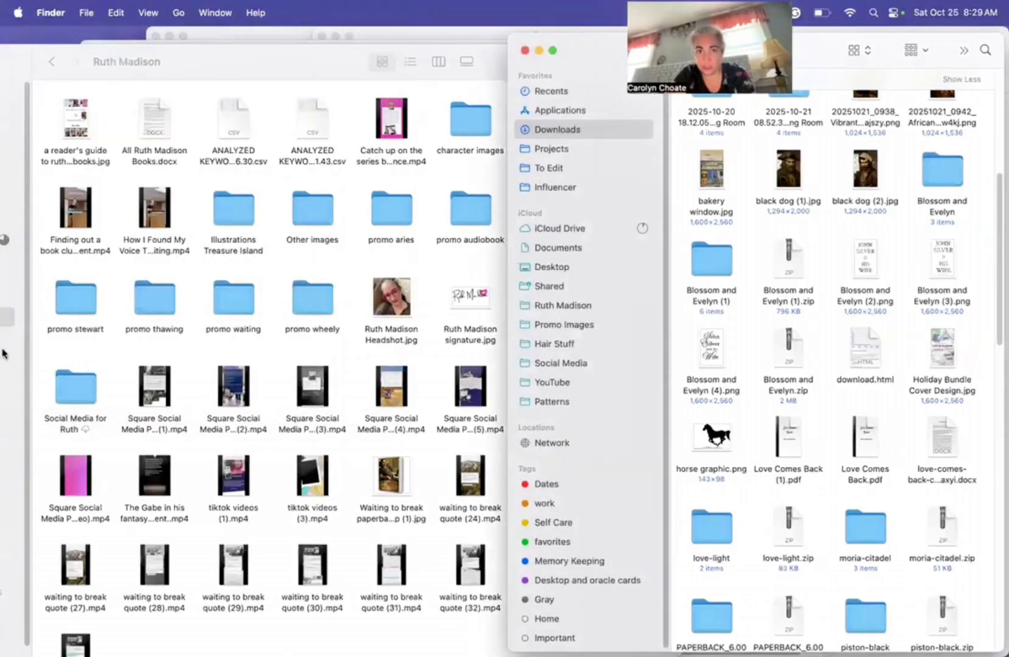
mouse_move(14, 138)
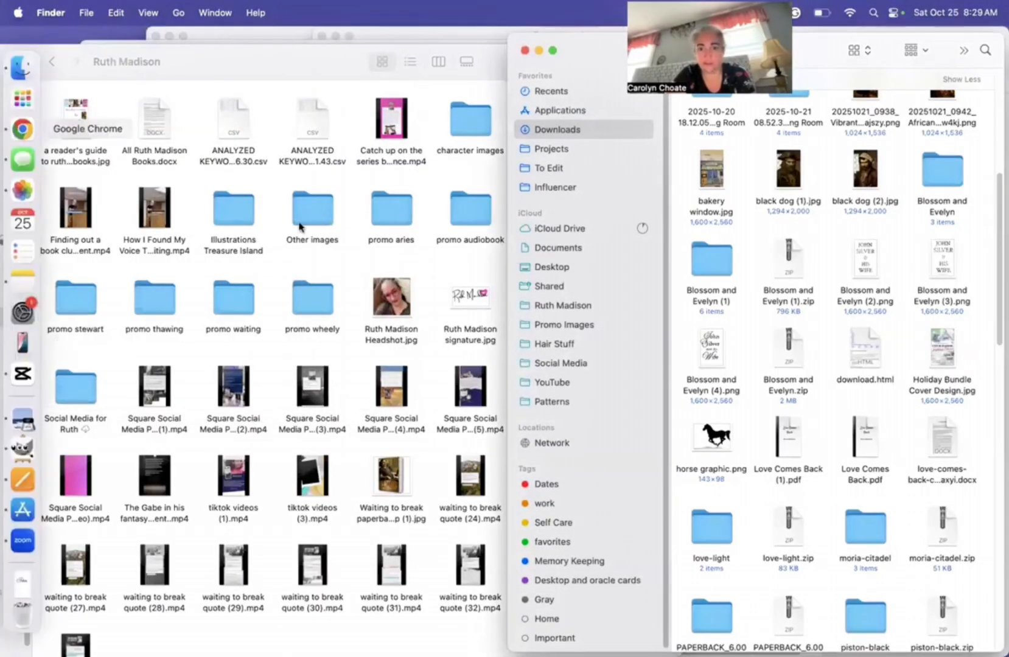
click(22, 130)
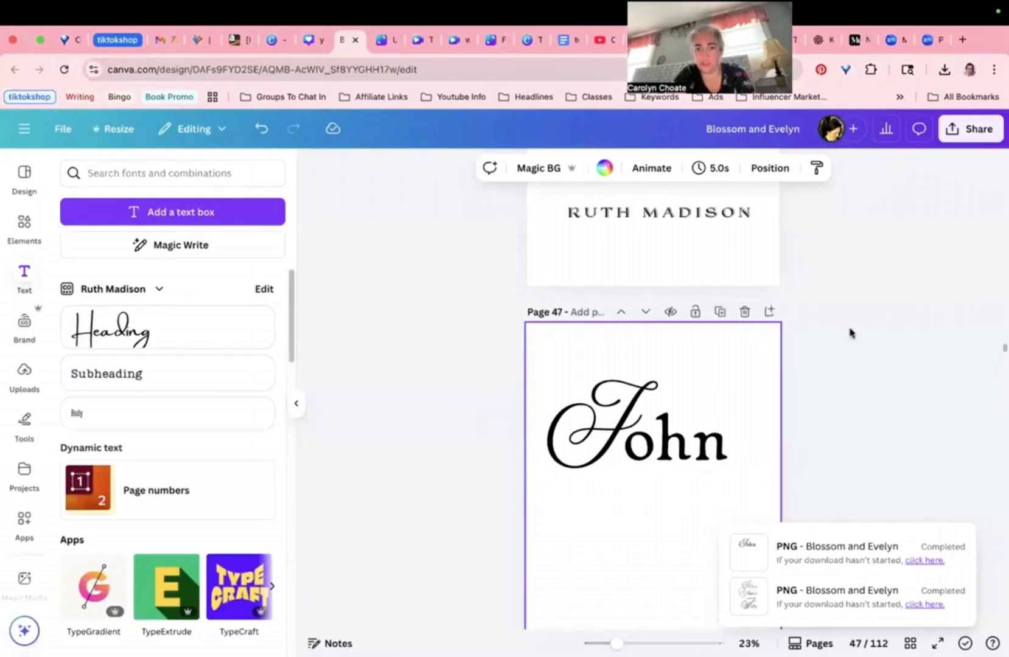
Step: Give page 47 a teal background and set the J and 'ohn' text color to white
scroll(826, 331, down, 3)
scroll(593, 374, up, 2)
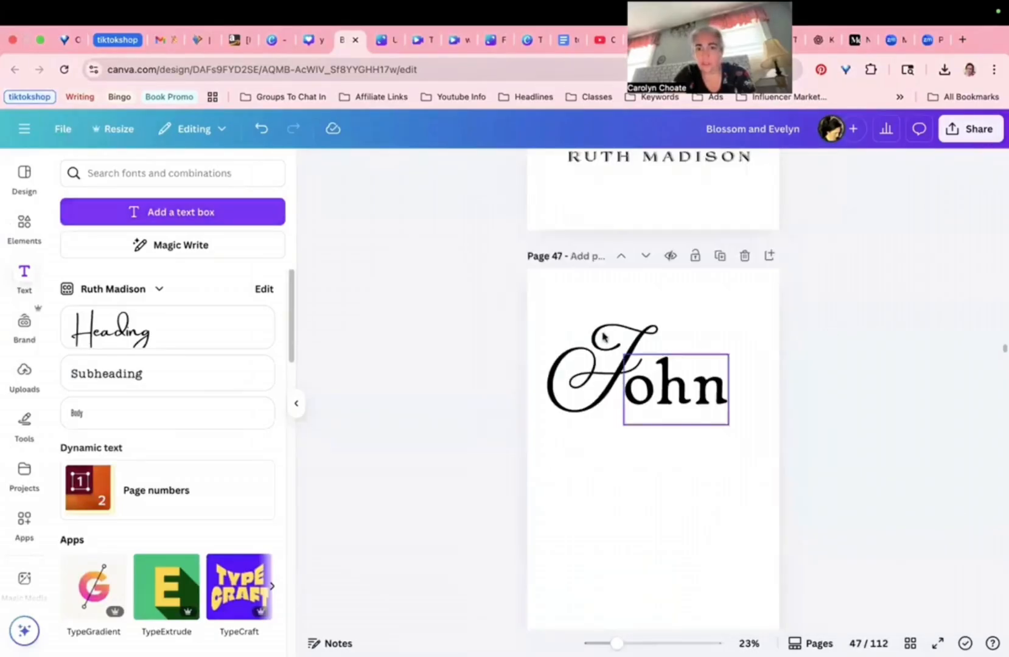
click(600, 372)
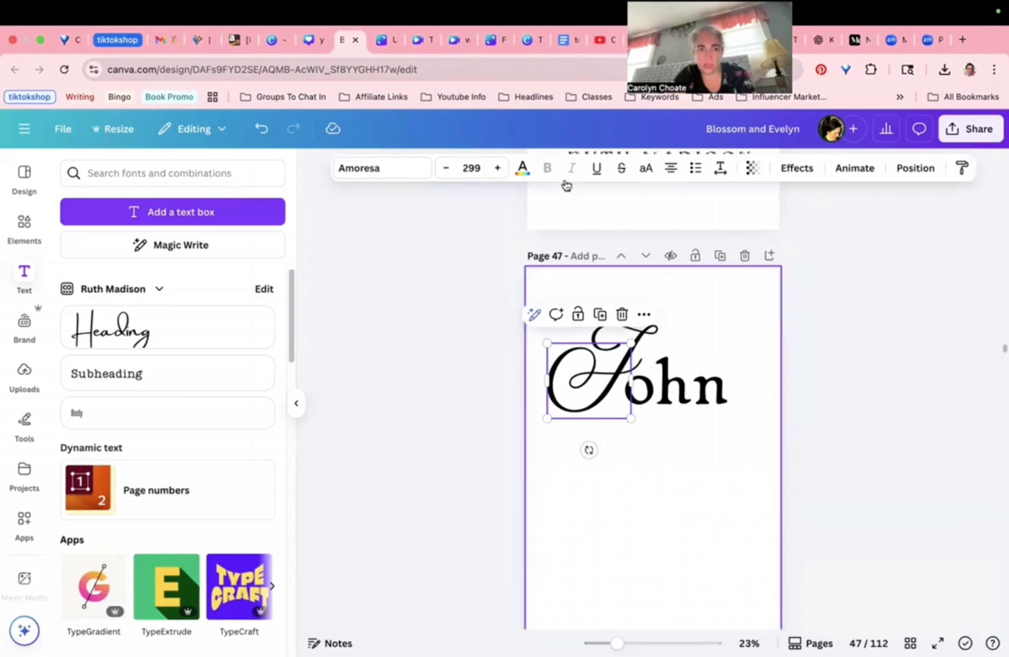
key(Escape)
click(165, 301)
click(589, 381)
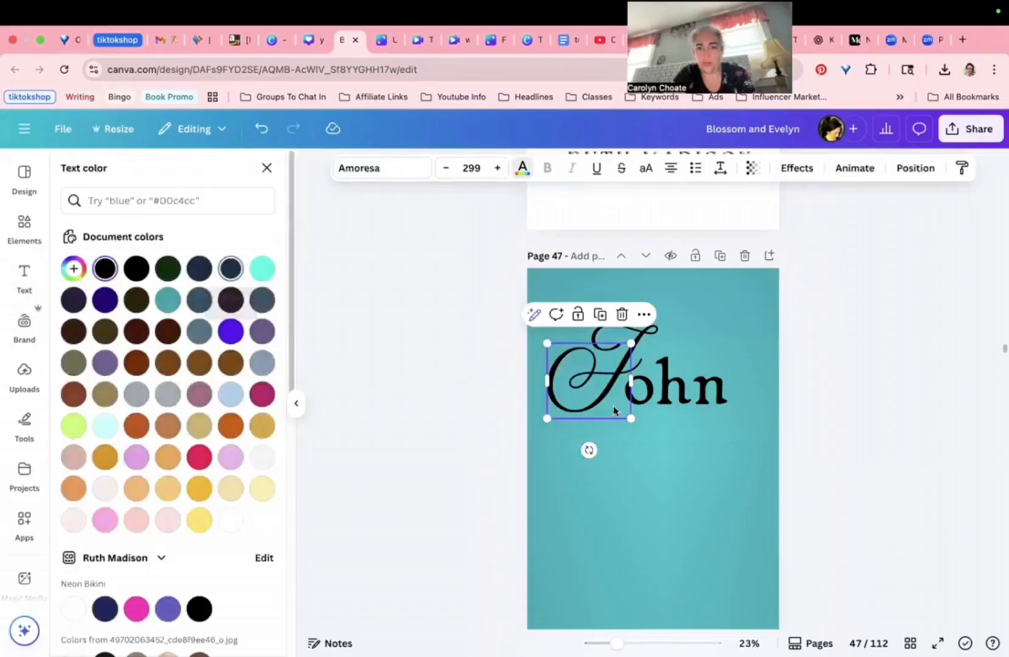
click(230, 520)
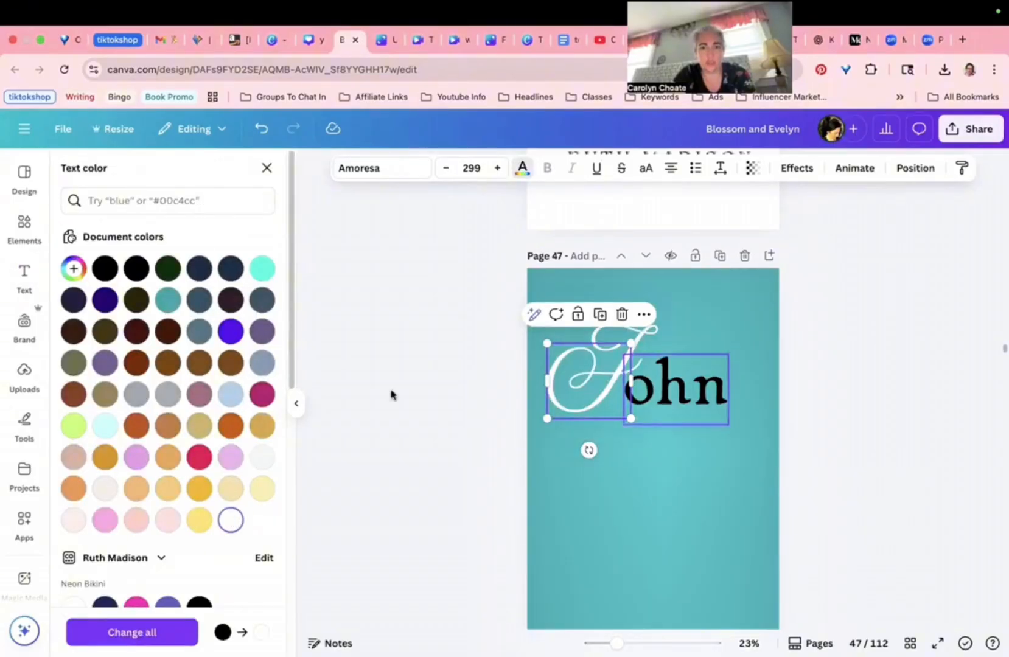
key(Tab)
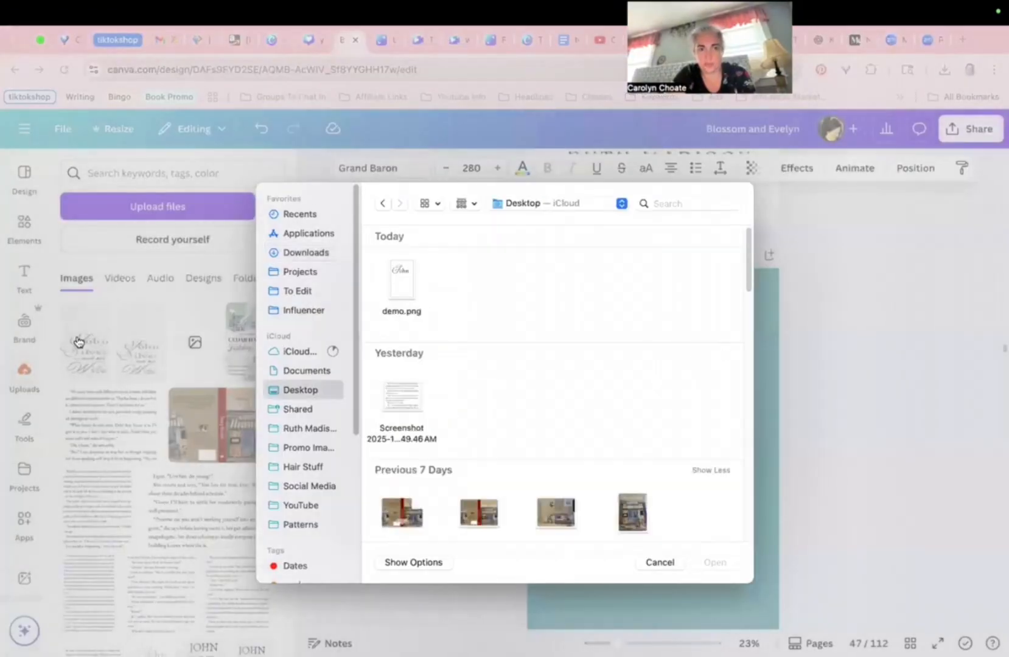
Step: Add the silver John image to page 47 and move it to the page centre
double_click(399, 333)
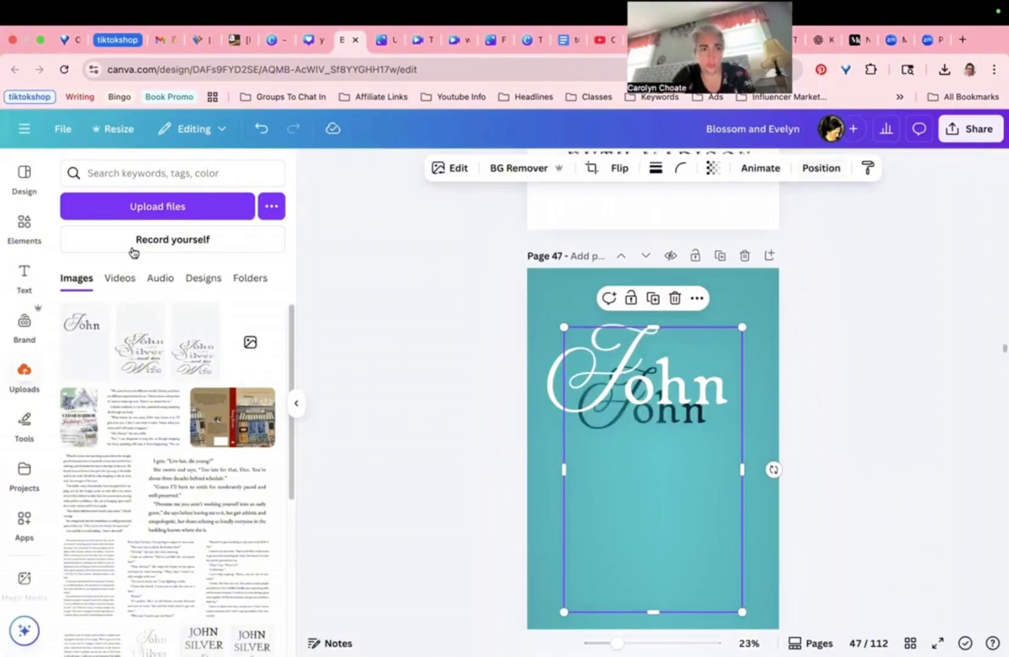
click(820, 168)
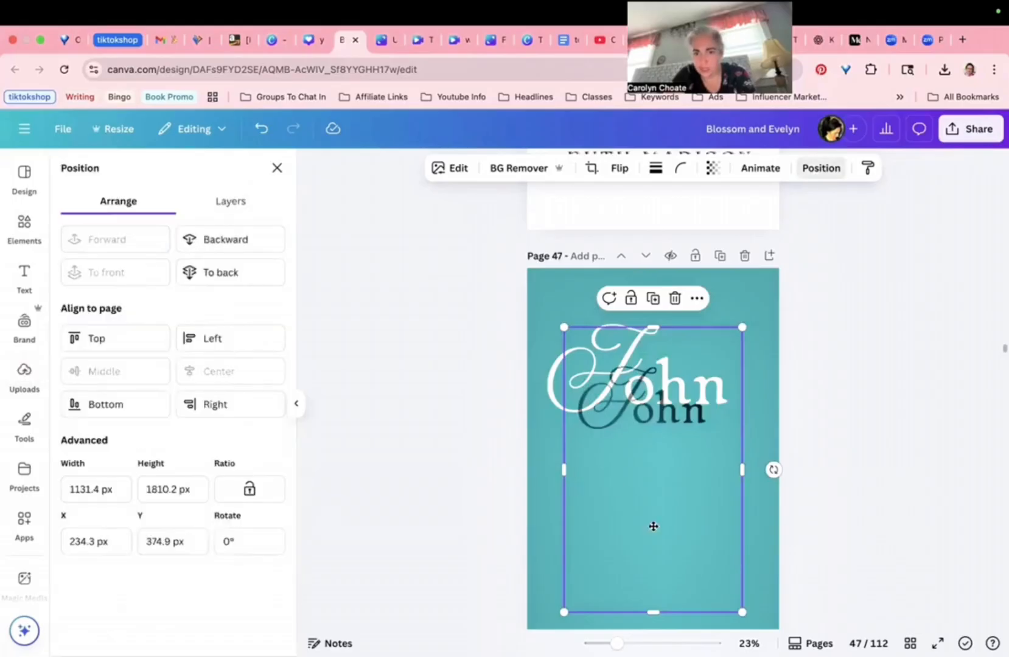
drag(620, 467, 700, 518)
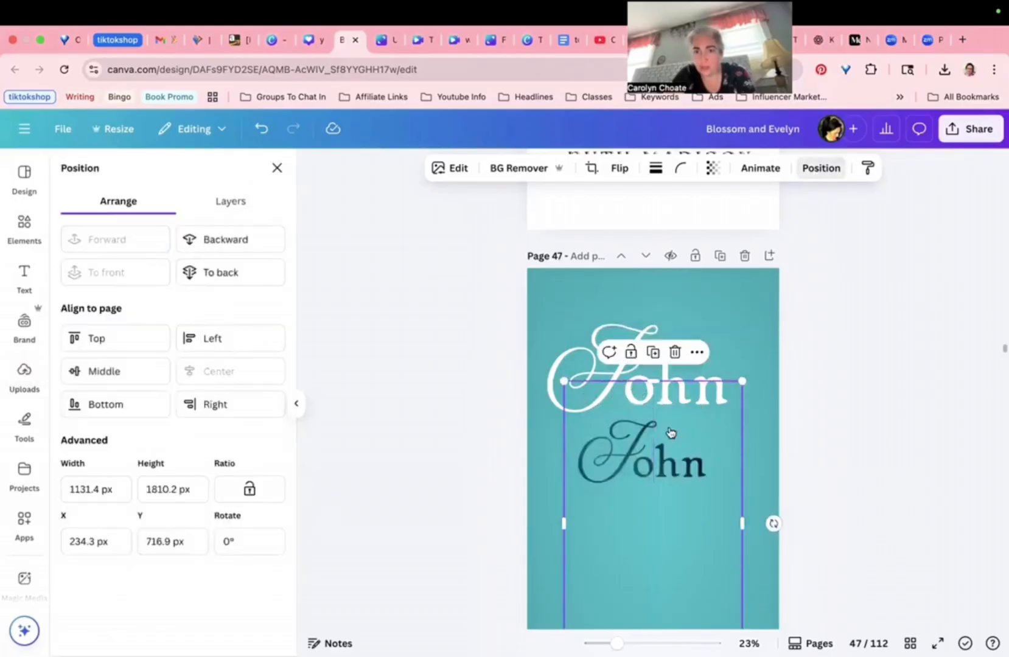
Step: Resize the silver John image and align it over the white John text
scroll(667, 486, down, 5)
scroll(663, 535, up, 4)
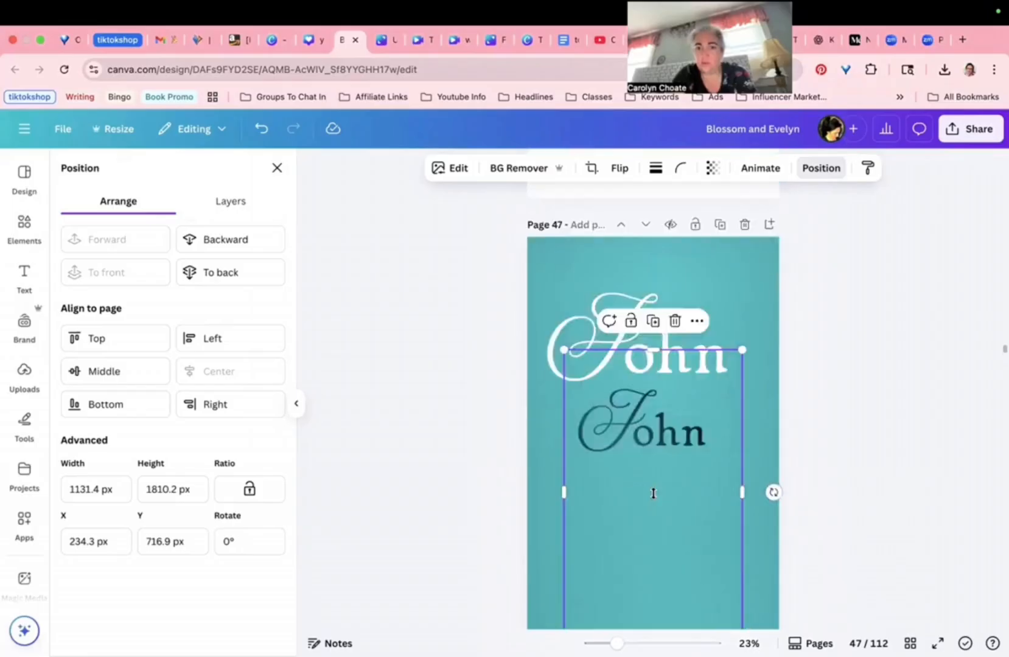
scroll(670, 390, down, 2)
drag(683, 399, 706, 304)
scroll(676, 368, up, 2)
drag(796, 439, 809, 451)
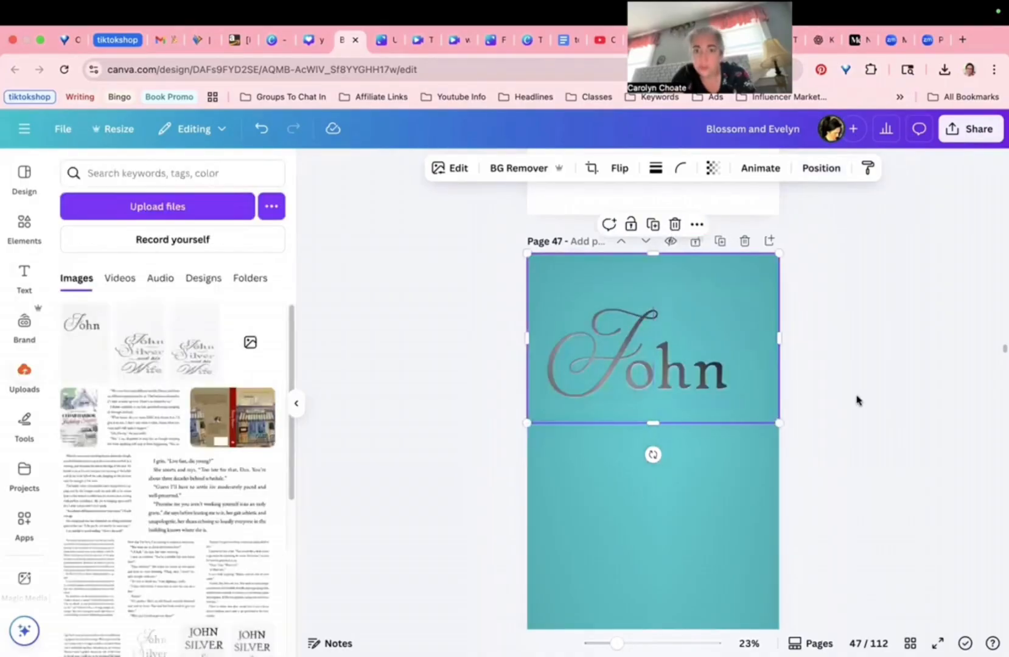
click(857, 396)
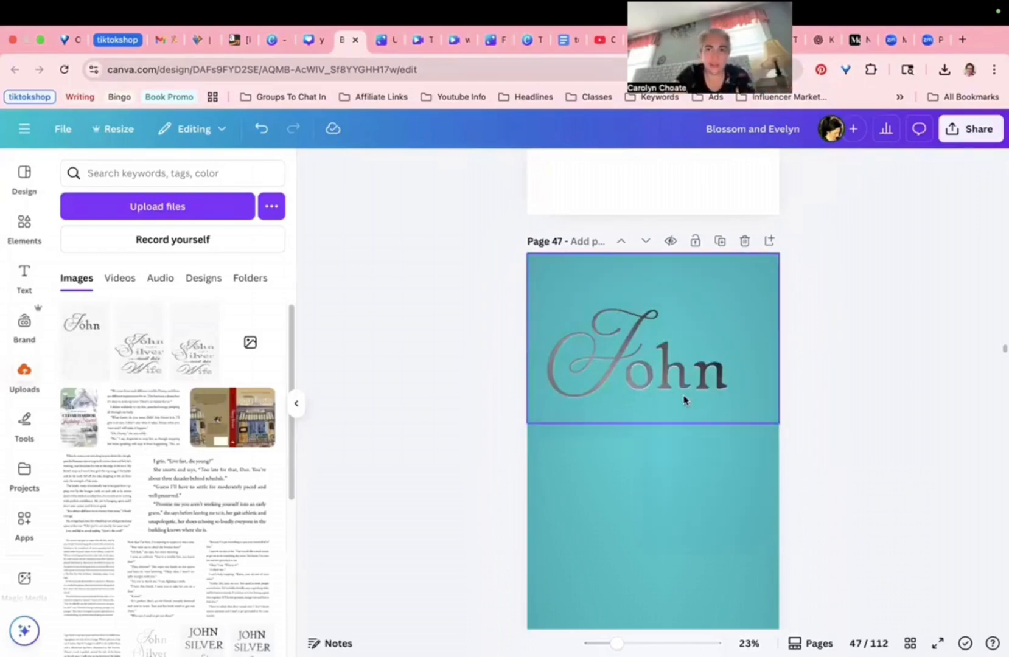
Step: Undo the recent moves and group the white J and ohn text together
key(super+z)
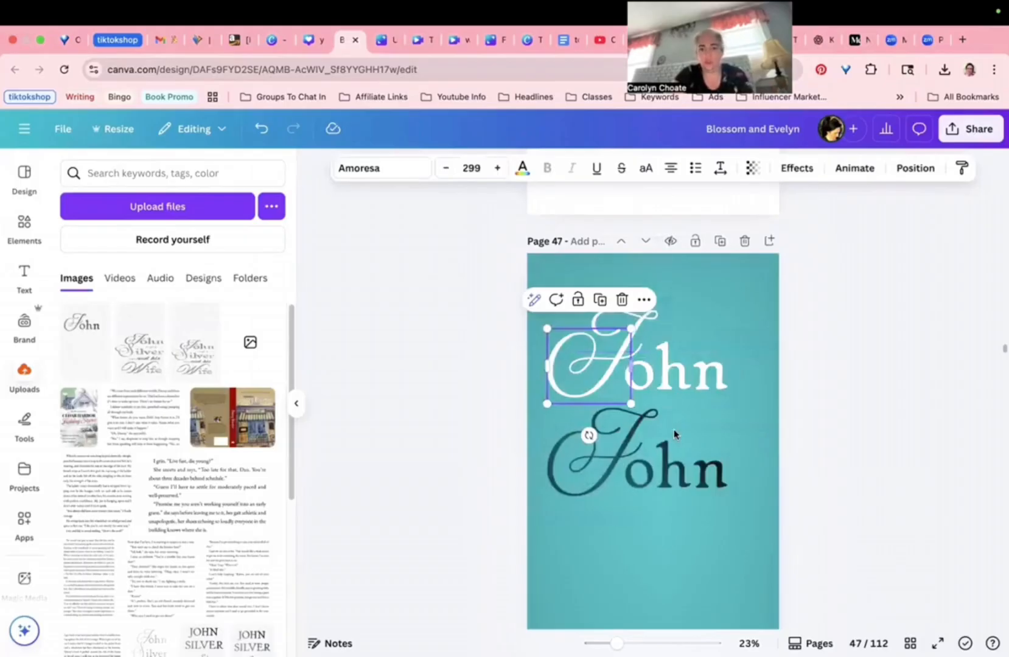
key(super+z)
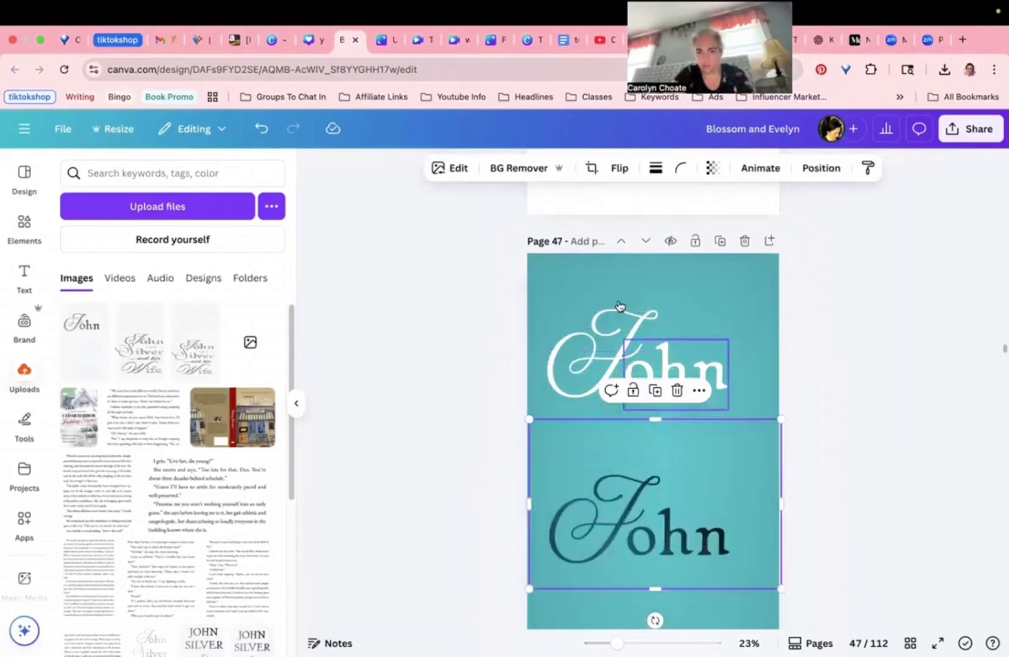
key(super+z)
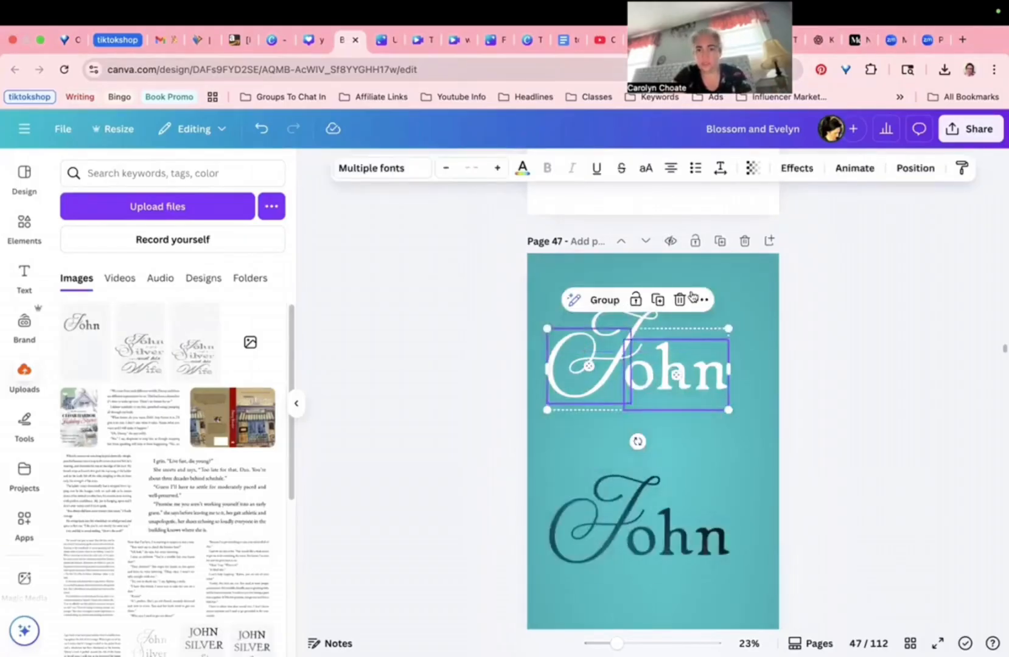
key(super+g)
Step: Duplicate the white John group, shift the copy right and move the silver John upward
click(675, 300)
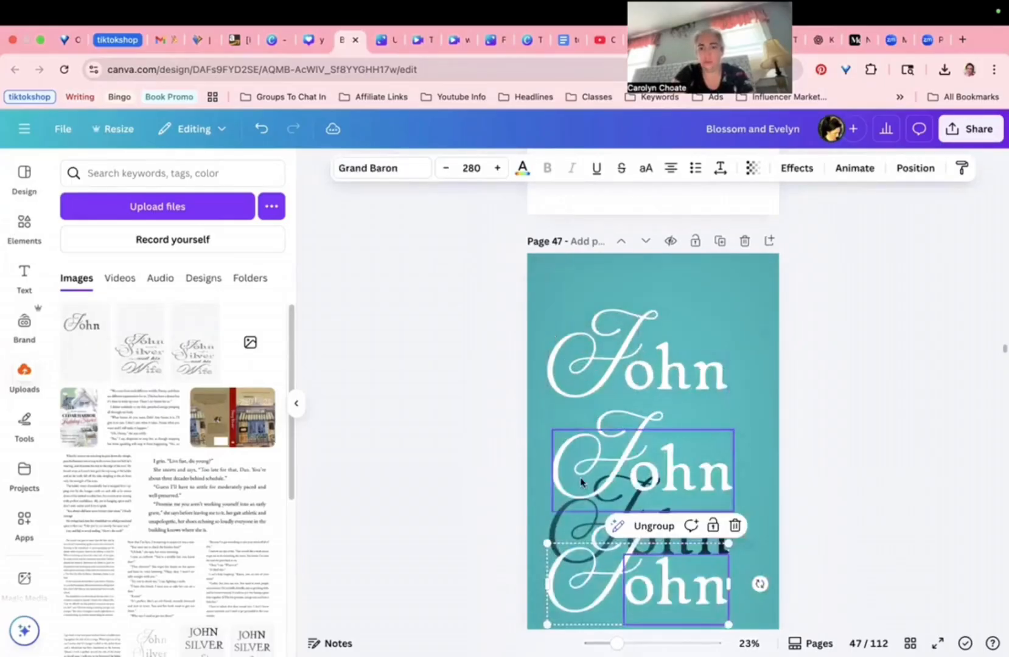
click(680, 478)
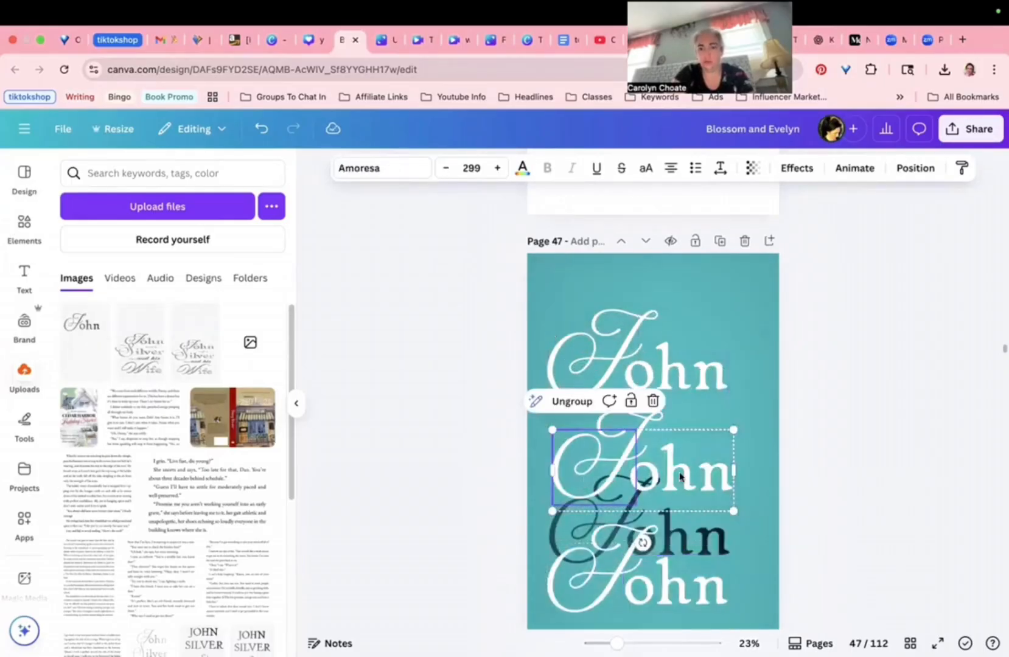
drag(612, 495, 707, 491)
drag(608, 462, 608, 330)
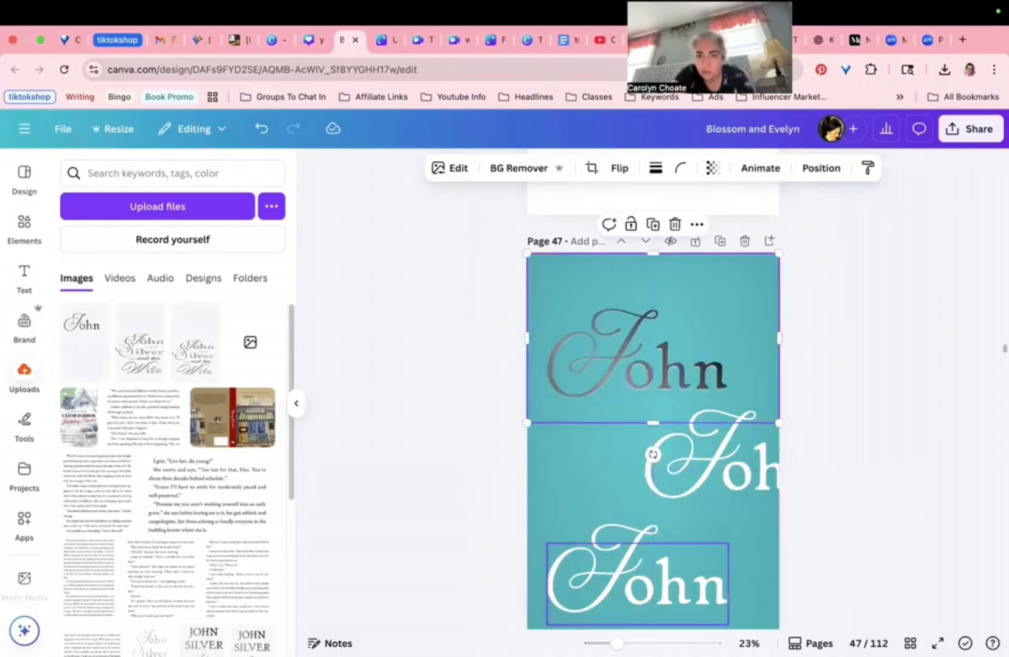
scroll(649, 405, up, 3)
scroll(648, 344, up, 2)
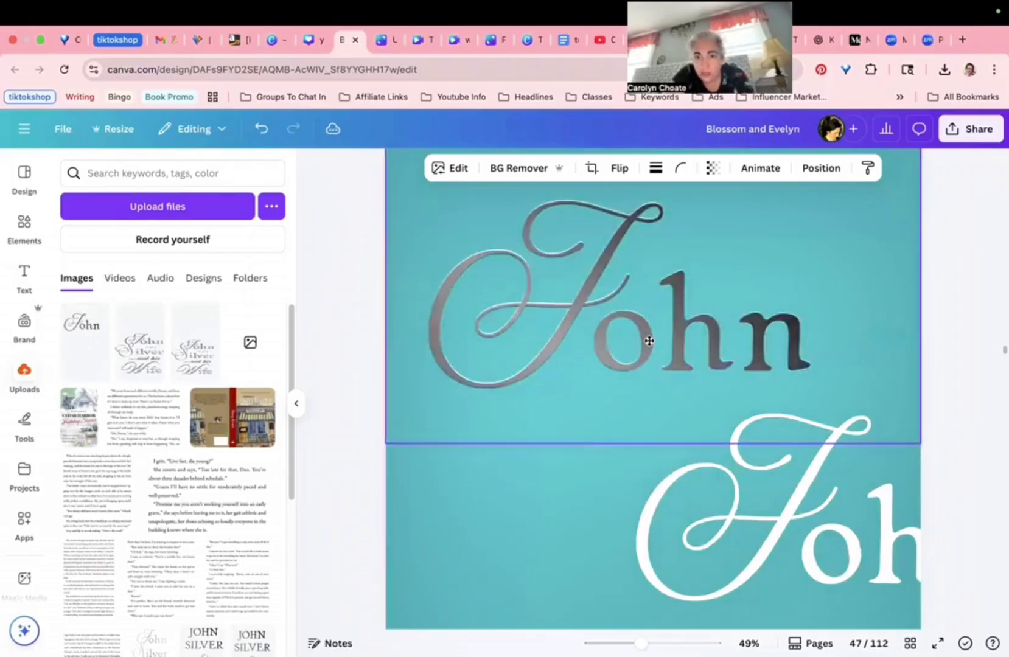
Step: Nudge the white John group slightly up-left beneath the silver lettering
click(651, 346)
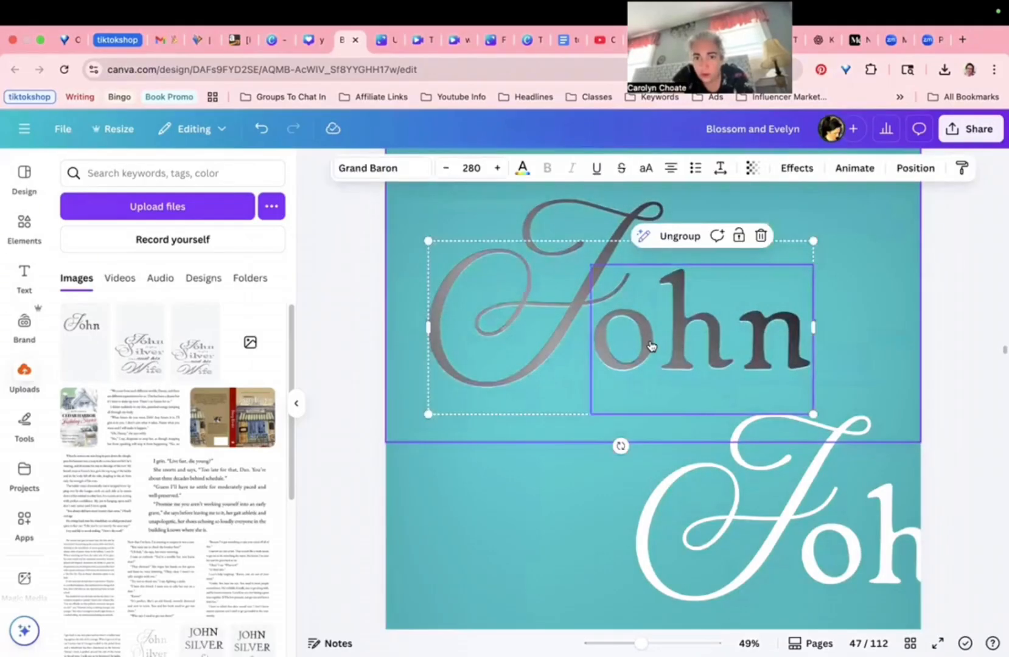
right_click(626, 344)
click(628, 345)
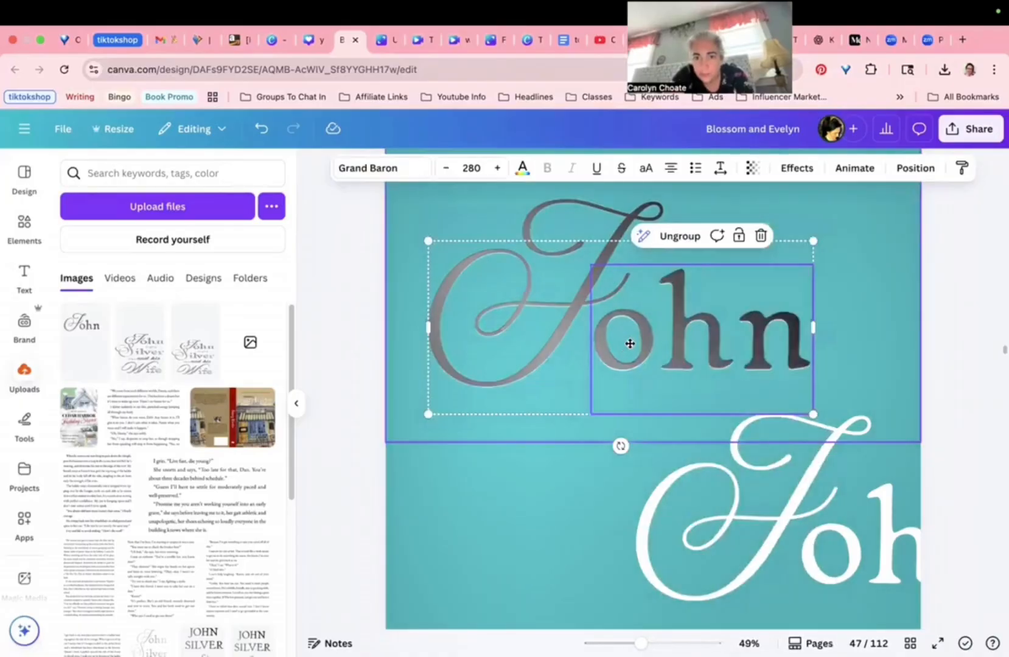
drag(627, 338, 625, 339)
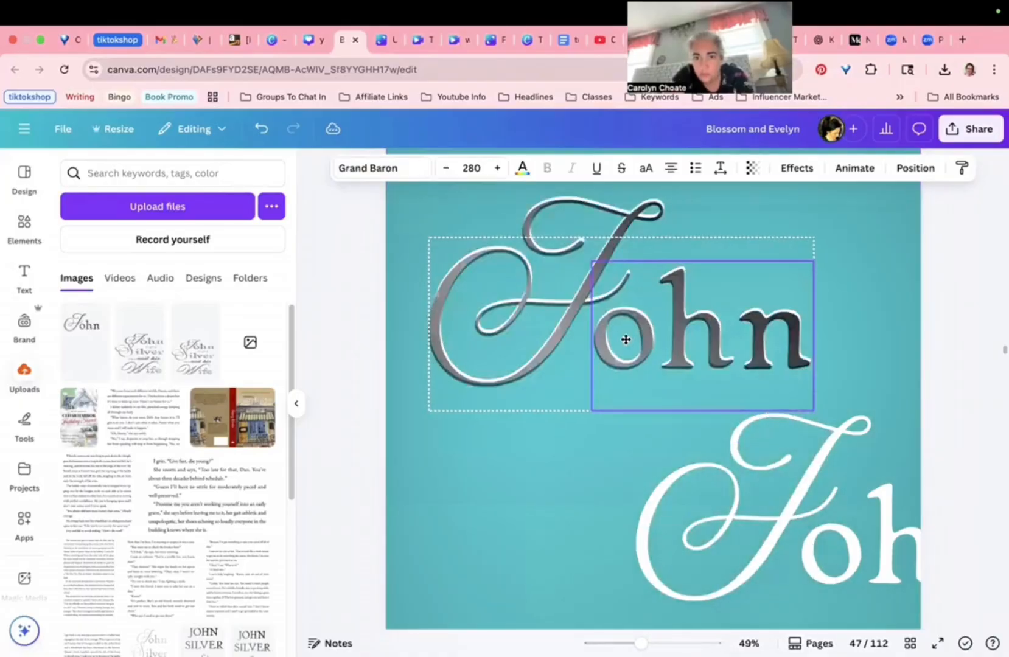
click(620, 354)
click(777, 465)
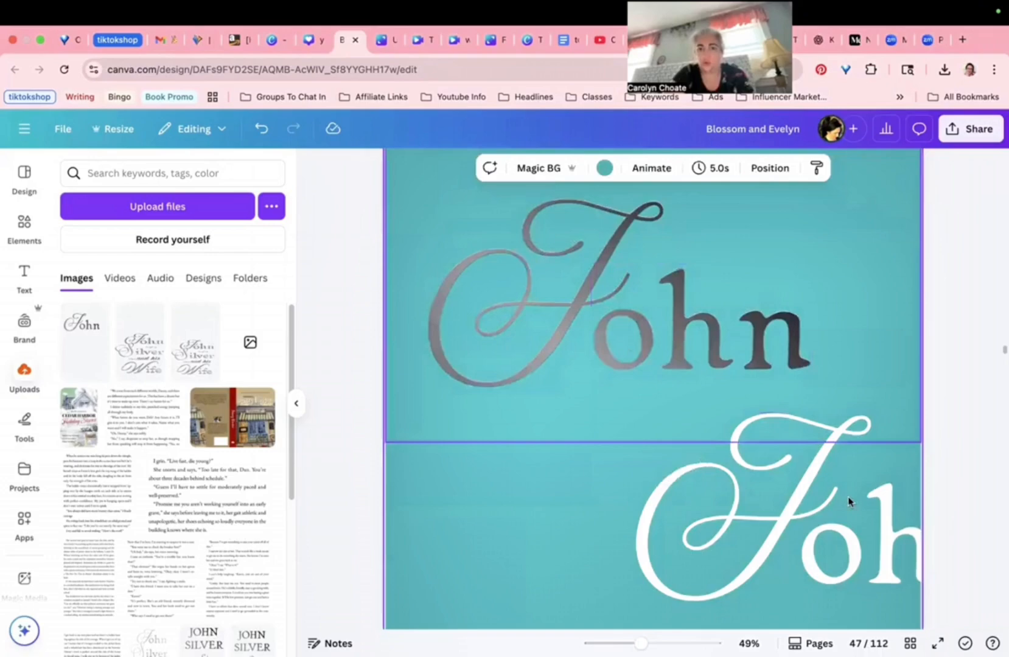
Step: Place a white John copy onto the silver John with a slight offset
scroll(723, 508, down, 3)
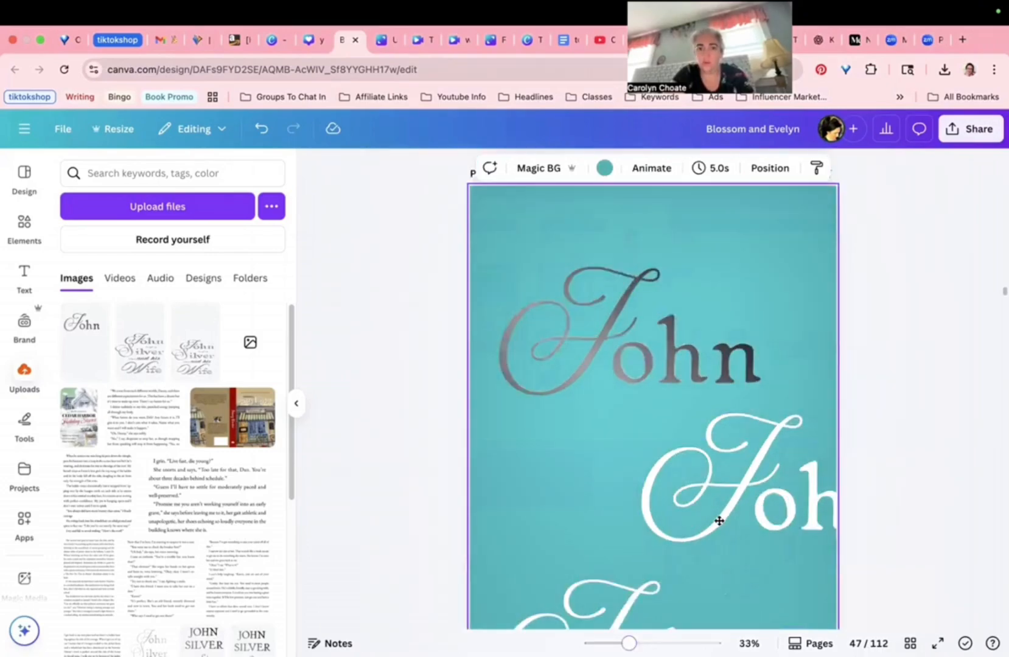
scroll(503, 297, down, 2)
click(675, 347)
drag(742, 399, 727, 411)
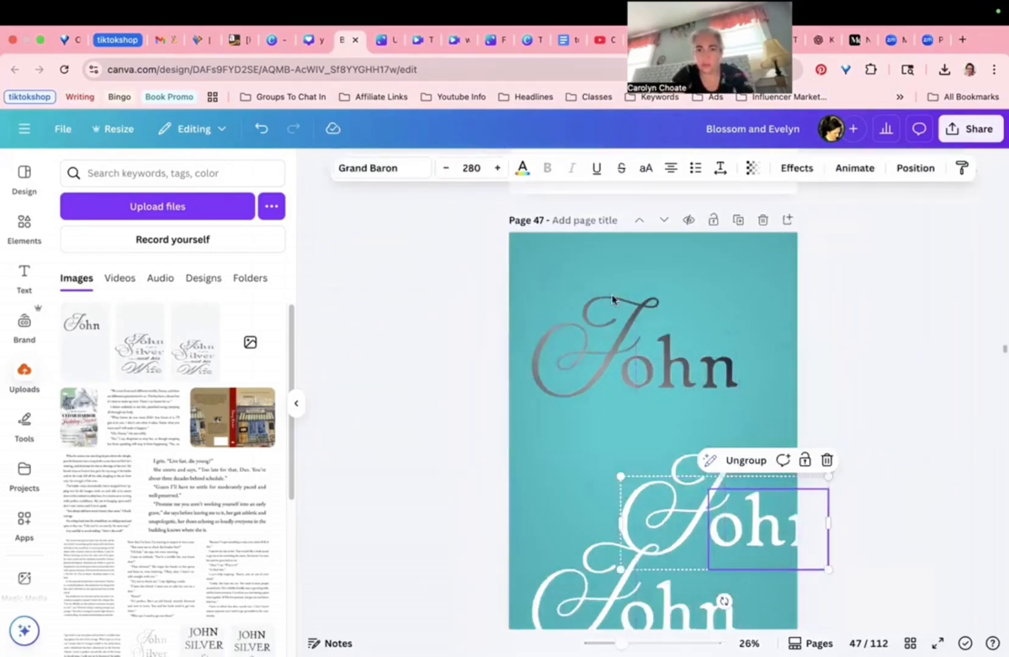
click(611, 297)
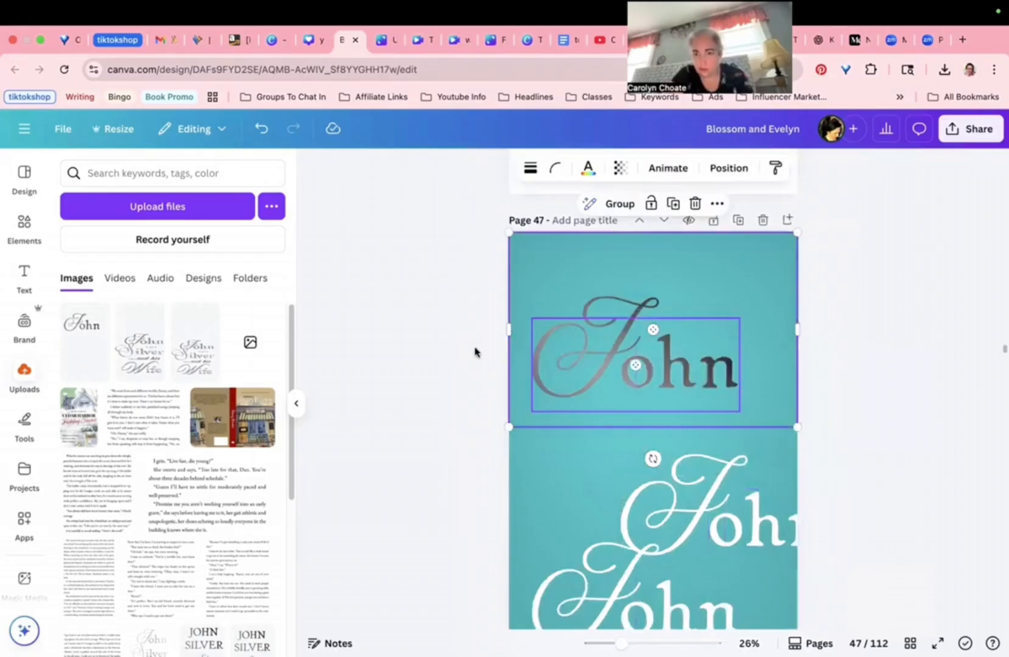
key(super+g)
drag(717, 522, 624, 357)
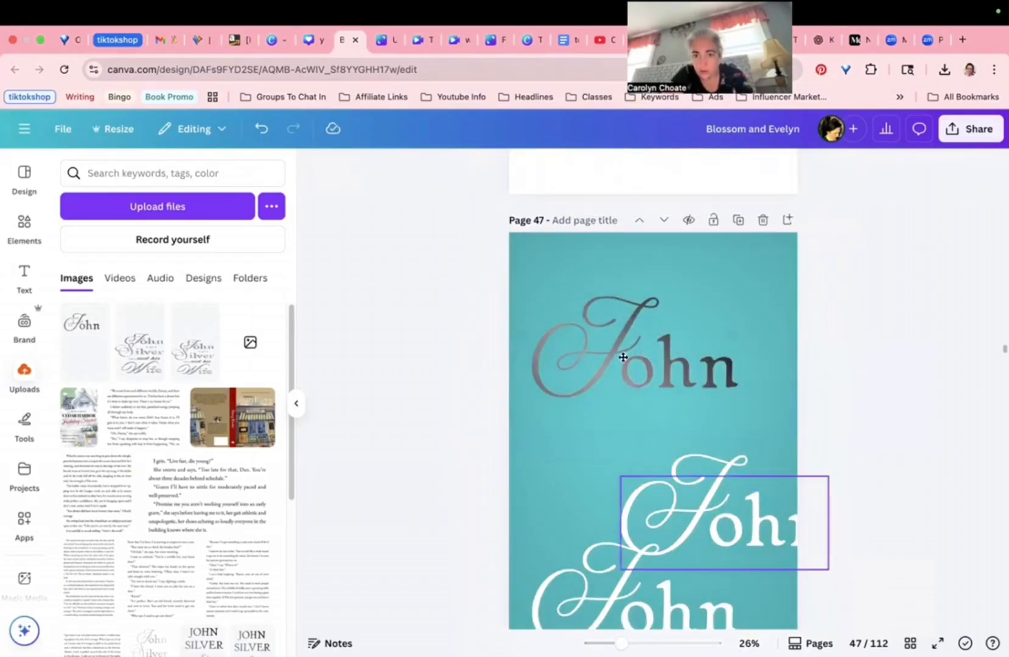
key(super+z)
drag(633, 480, 633, 482)
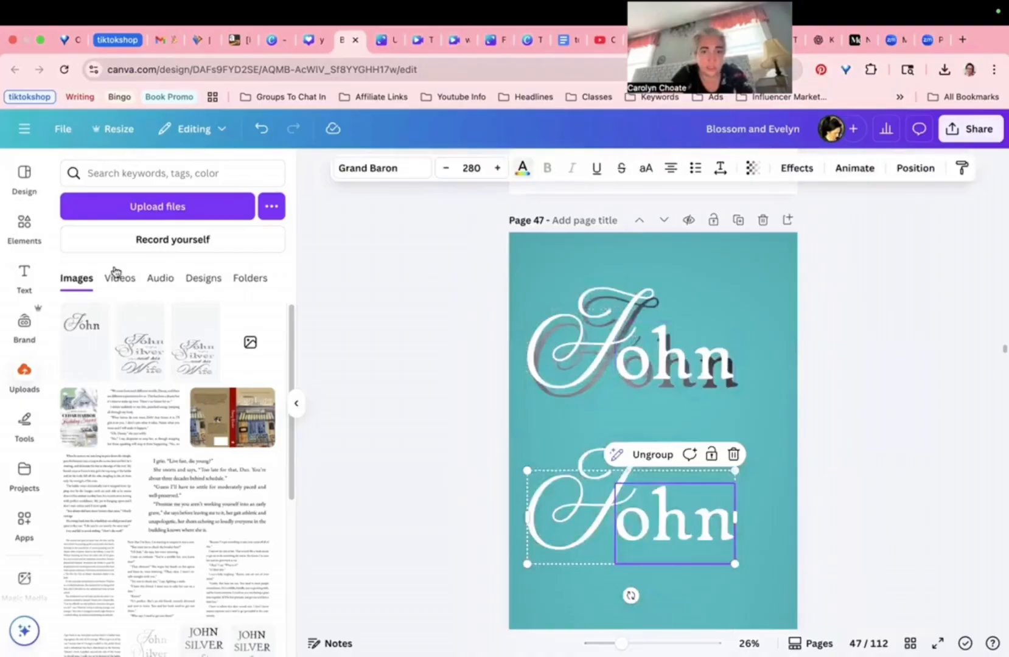
click(522, 168)
Step: Turn the lower John text black and send it back one layer
click(103, 271)
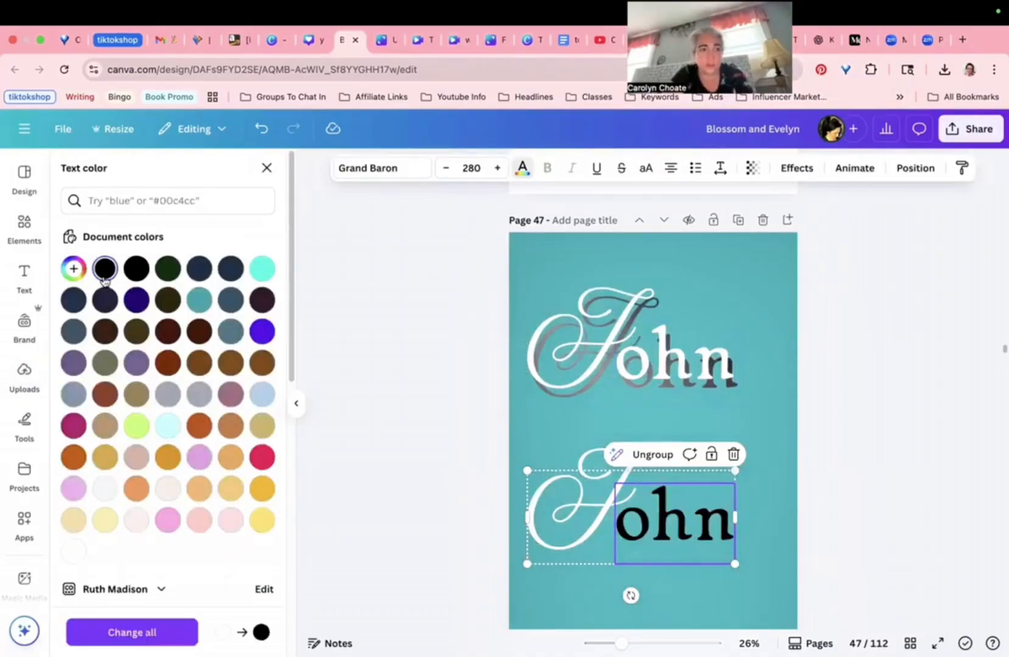
key(Tab)
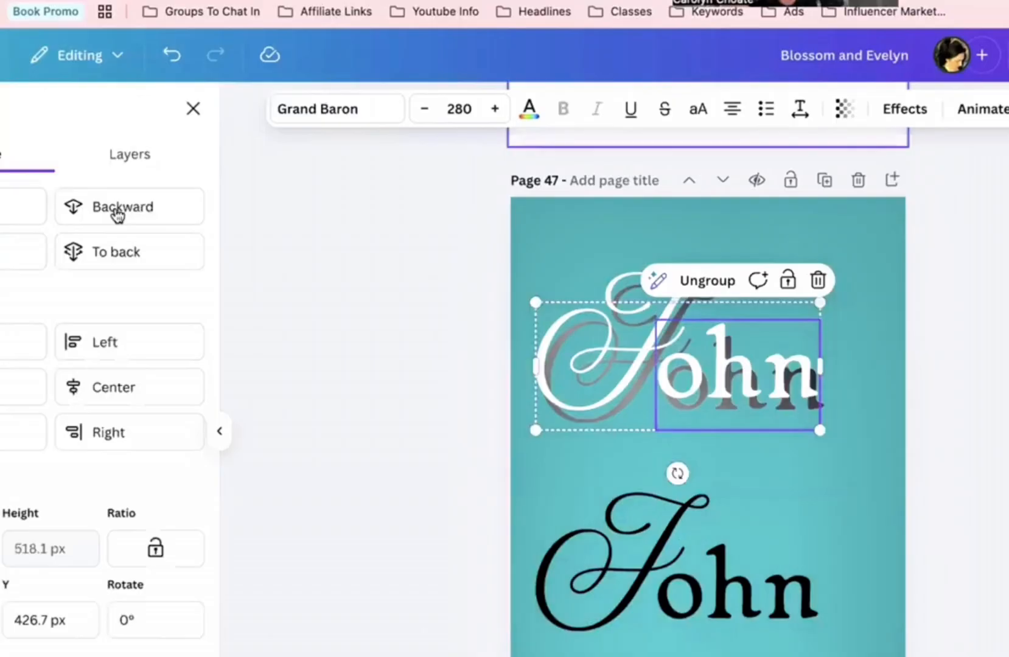
click(122, 217)
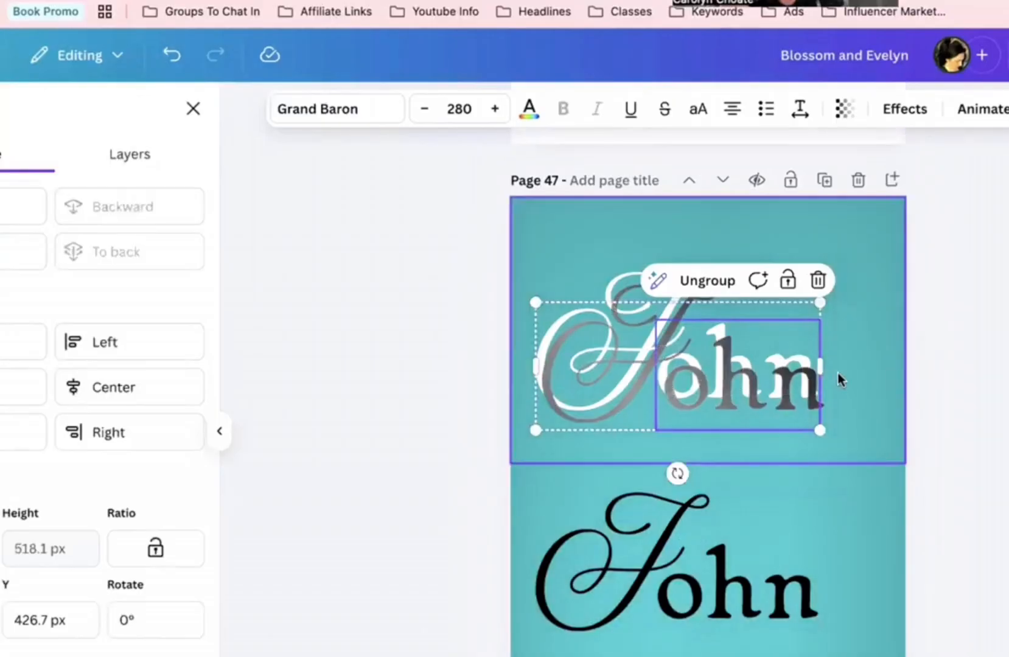
drag(792, 389, 797, 393)
Step: Move the black John up behind the silver John as a dark shadow
click(751, 582)
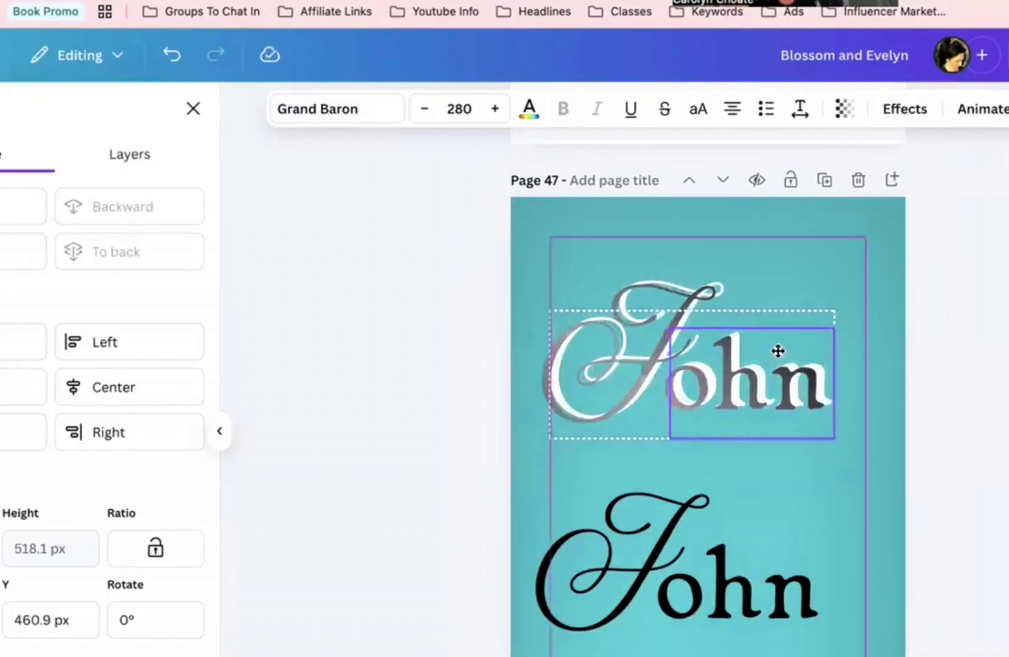
drag(761, 379, 750, 381)
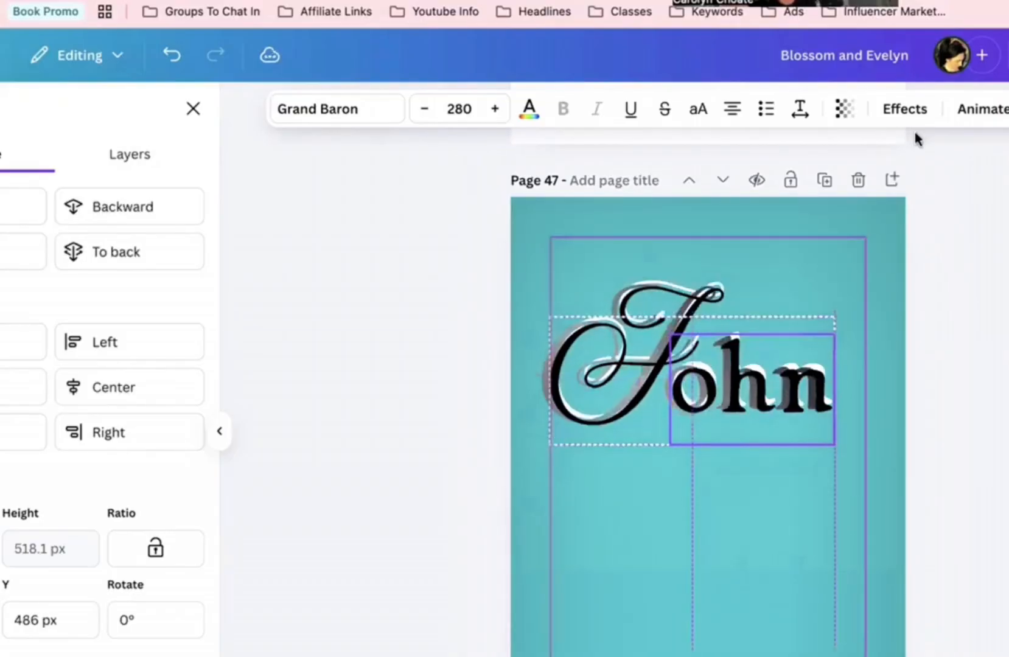
click(141, 219)
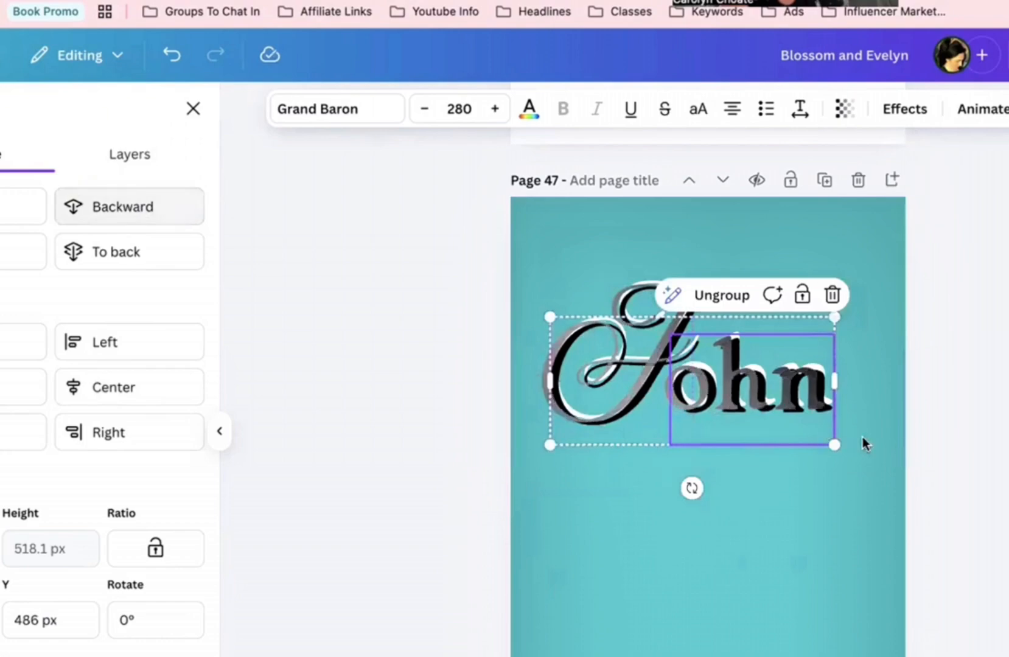
mouse_move(860, 424)
mouse_down()
mouse_move(874, 417)
mouse_move(871, 427)
mouse_up()
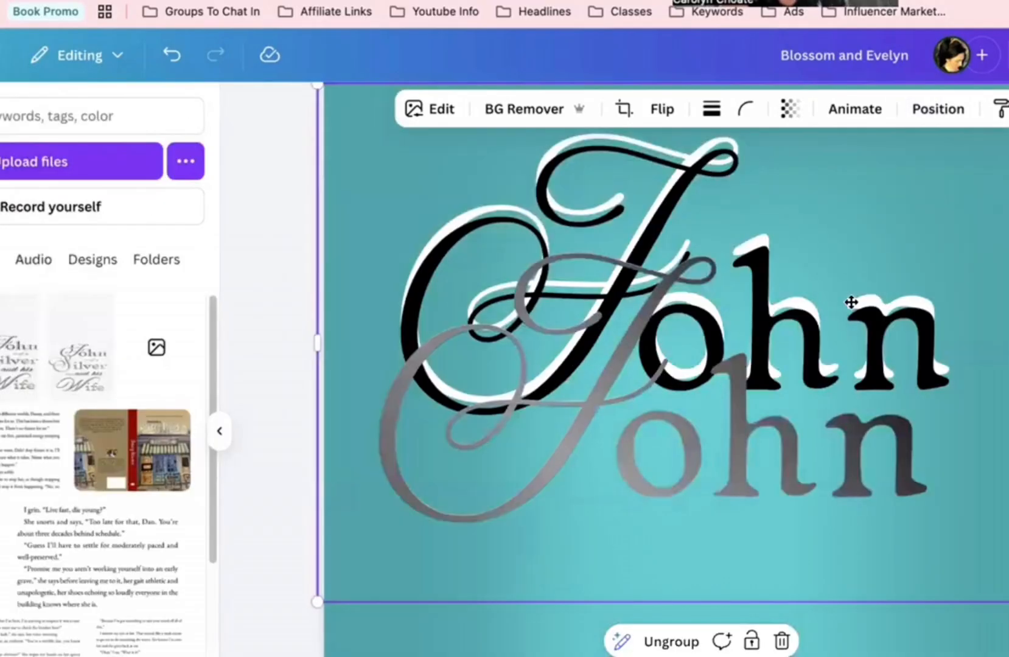
Step: Snap the silver John image and black John group into alignment, then zoom out on page 47
drag(874, 300, 929, 421)
click(772, 325)
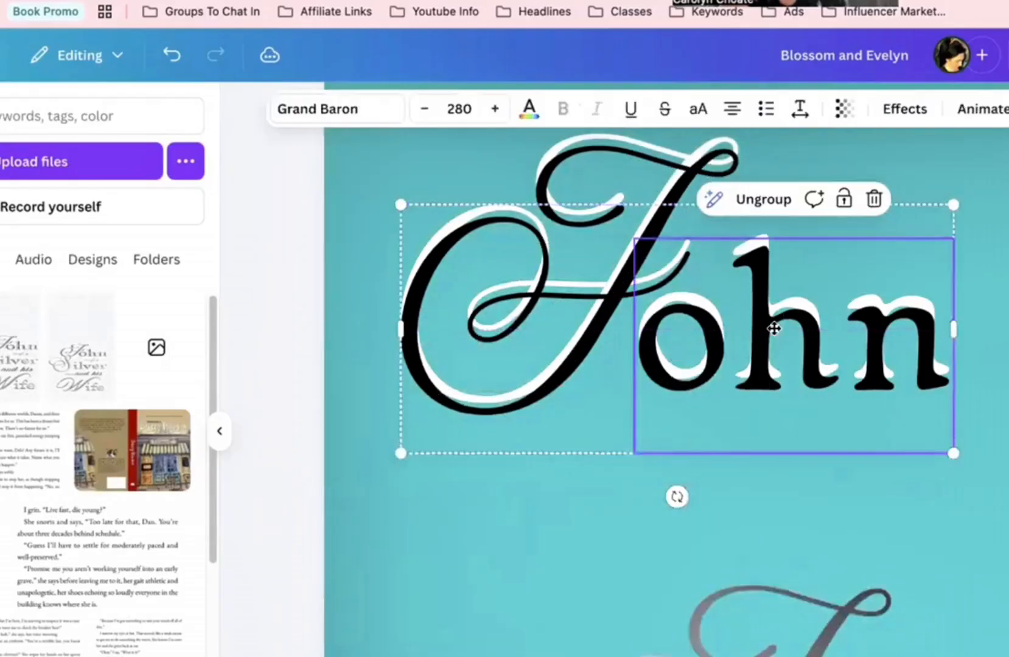
drag(766, 318, 758, 316)
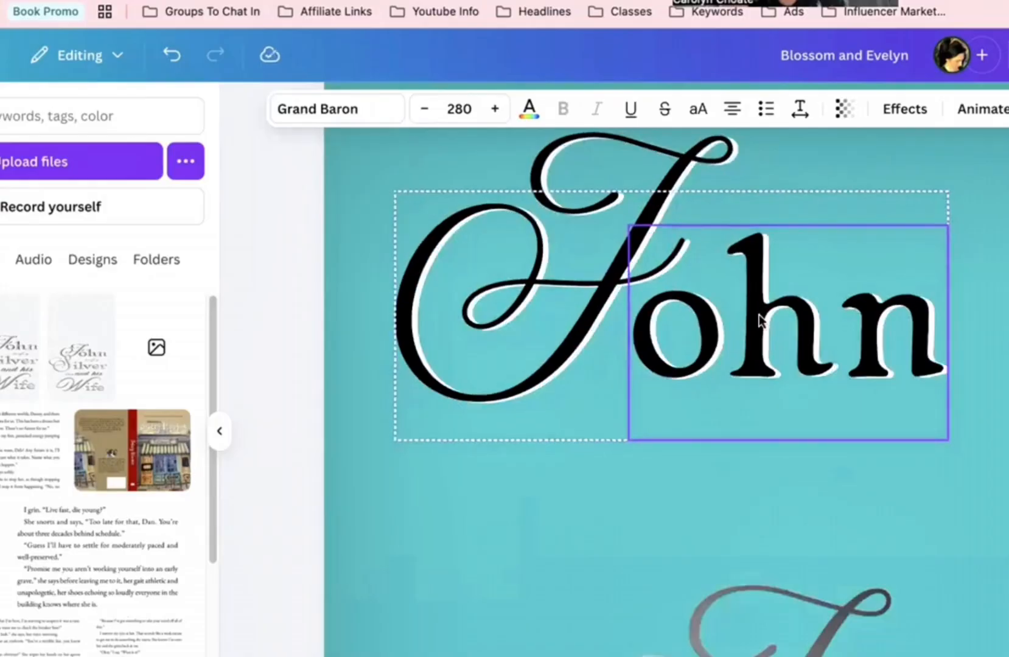
drag(812, 629, 658, 174)
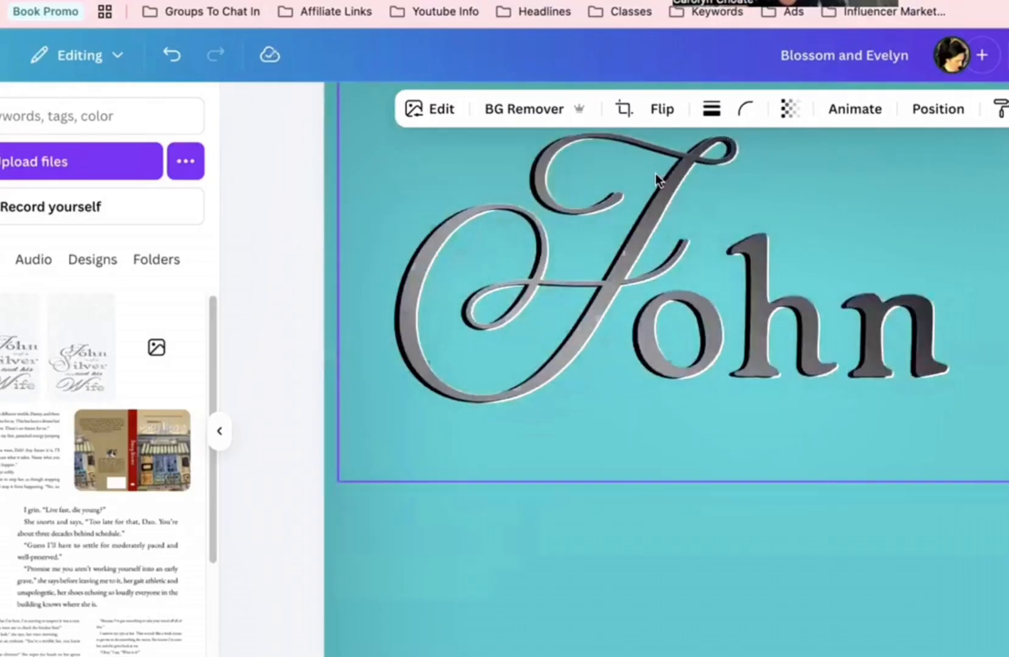
click(947, 487)
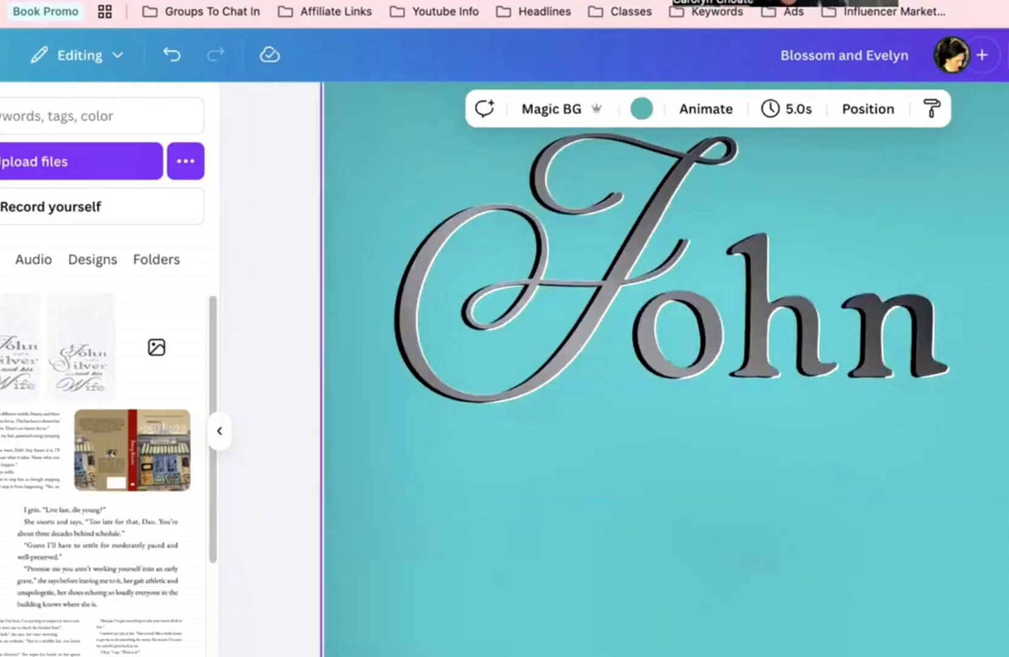
key(super+minus)
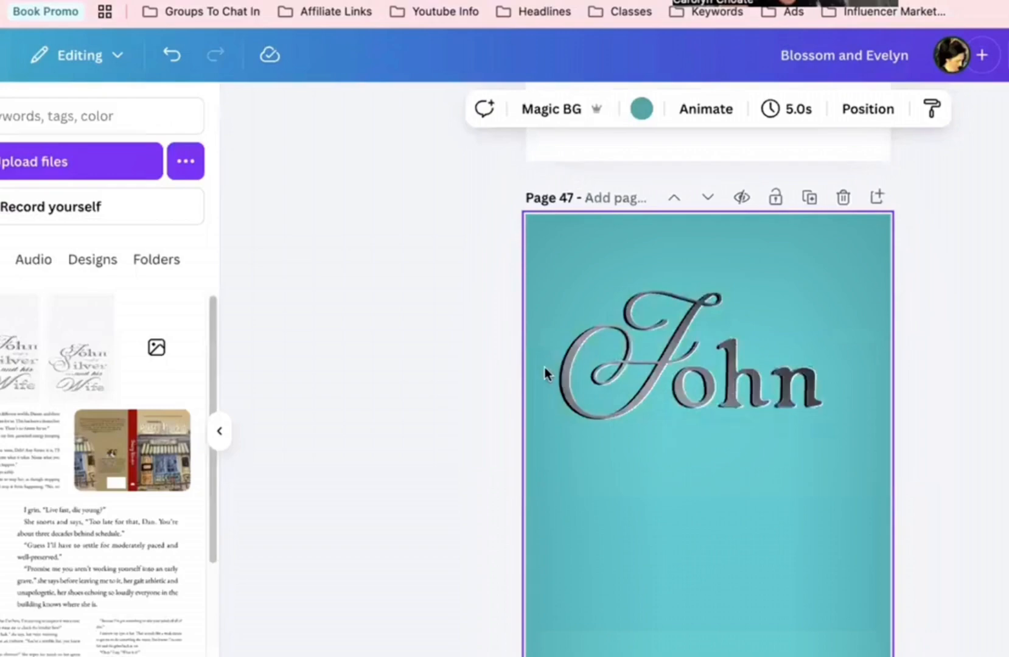
scroll(544, 374, up, 10)
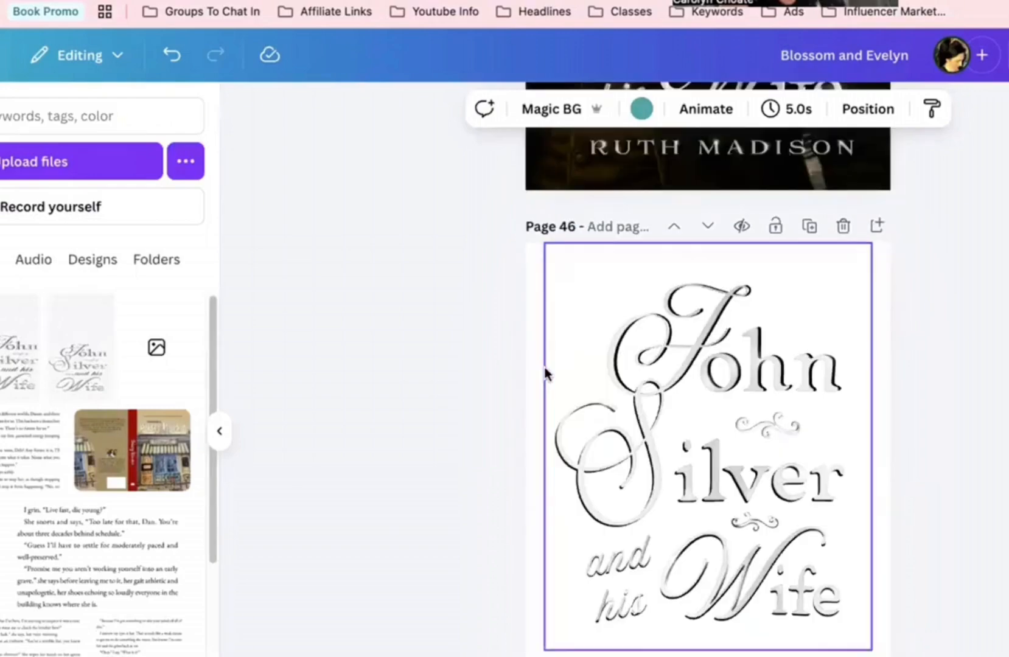
scroll(795, 396, up, 7)
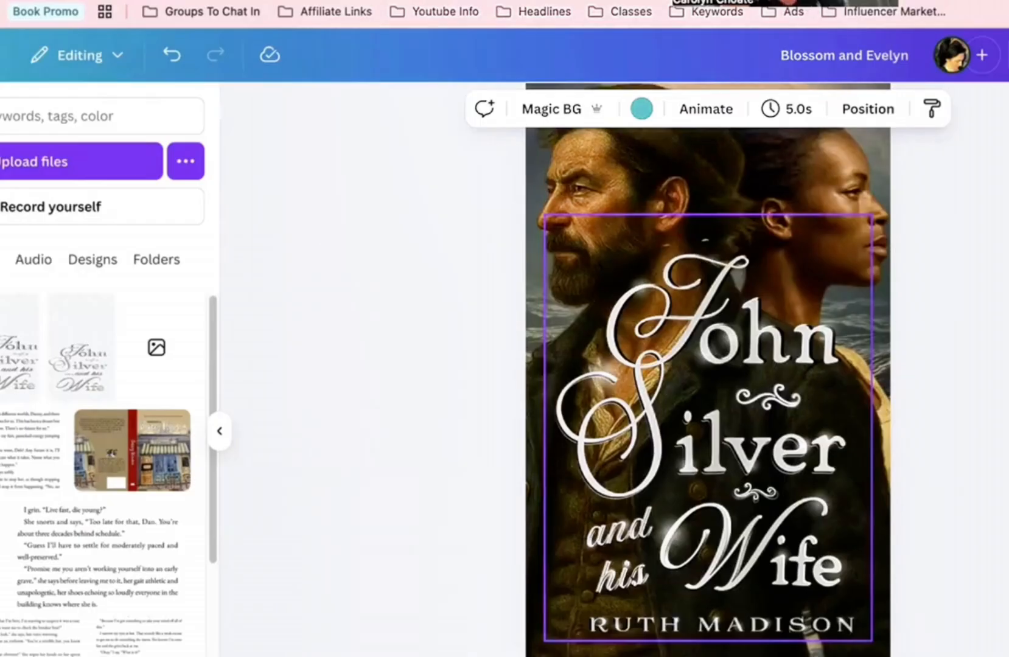
key(super+plus)
key(super+plus)
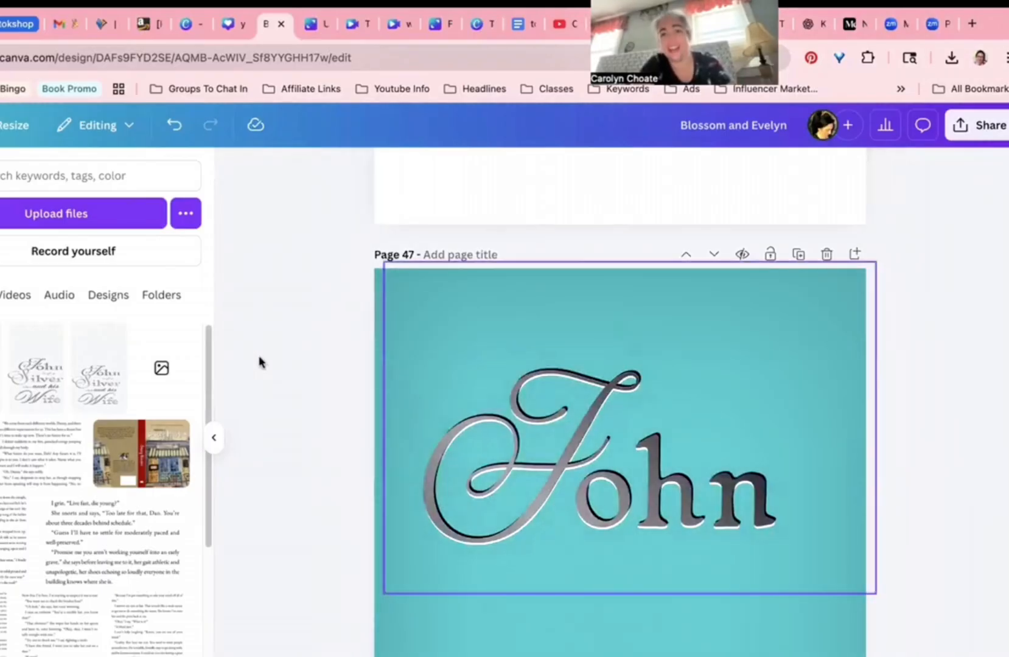
Step: Marquee-select the stacked John layers and group them with Cmd+G
drag(269, 358, 946, 552)
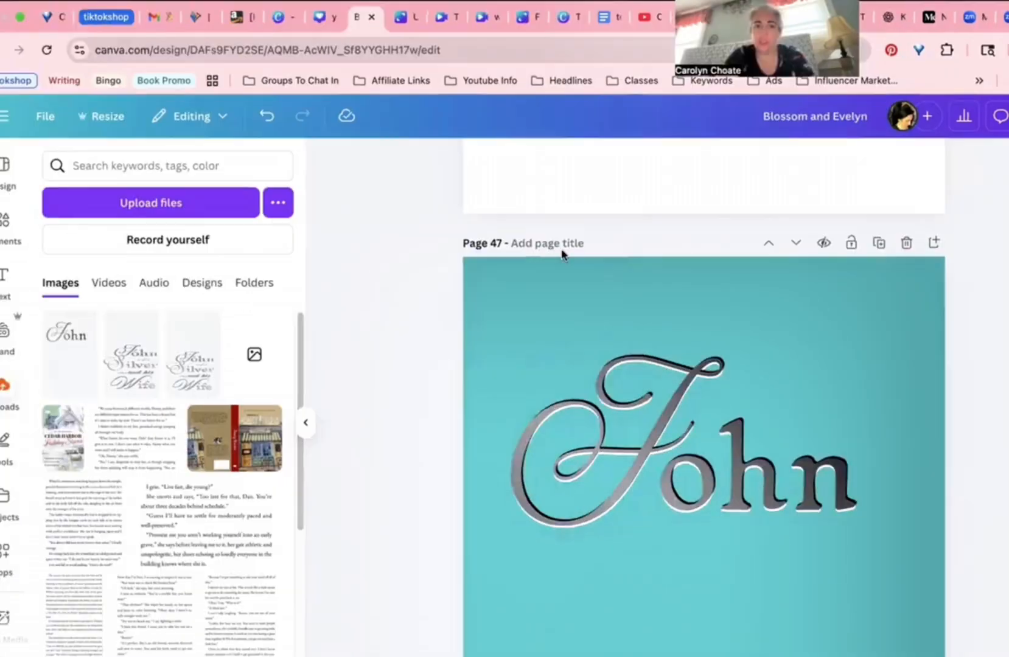
key(super+g)
click(422, 345)
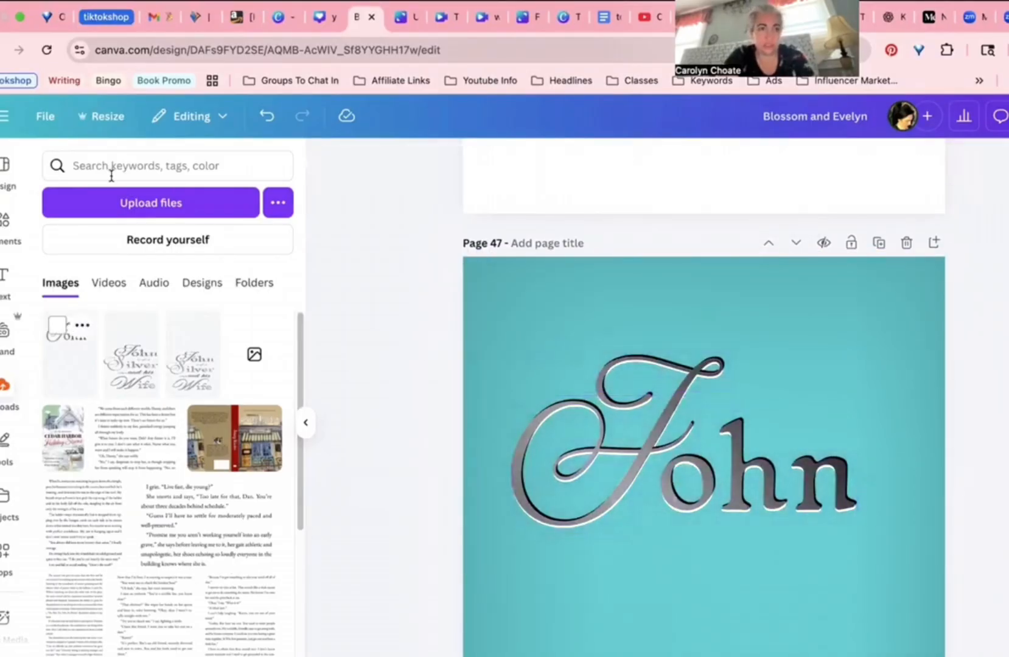
Step: Search the Elements panel for 'shine' graphics
click(6, 219)
text(shine)
key(Return)
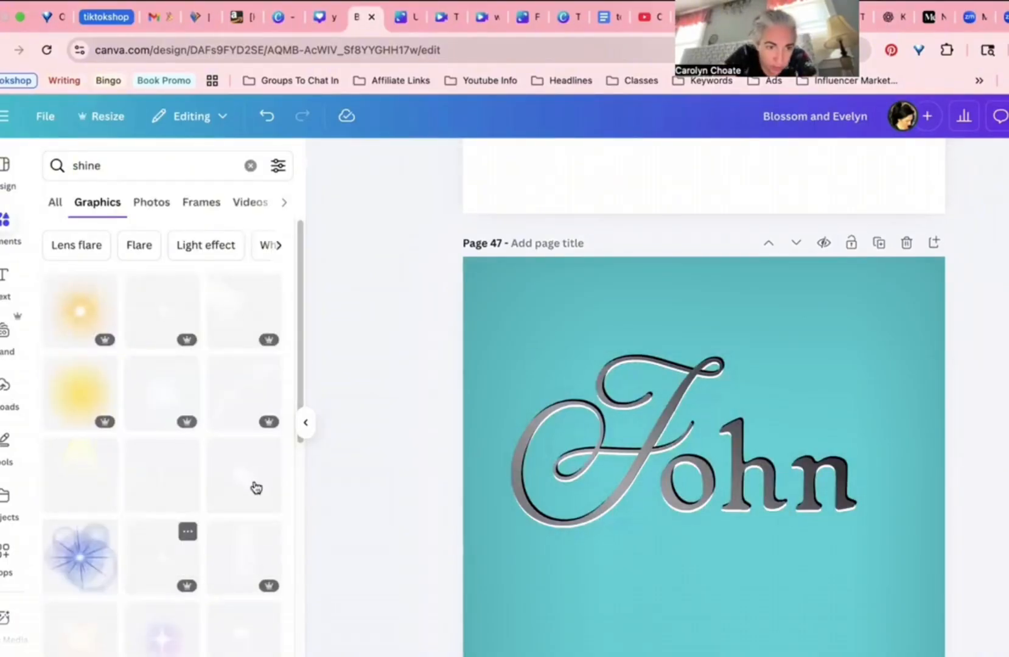
Step: Add a soft white shine glow on the J's left loop and lower its transparency
click(158, 383)
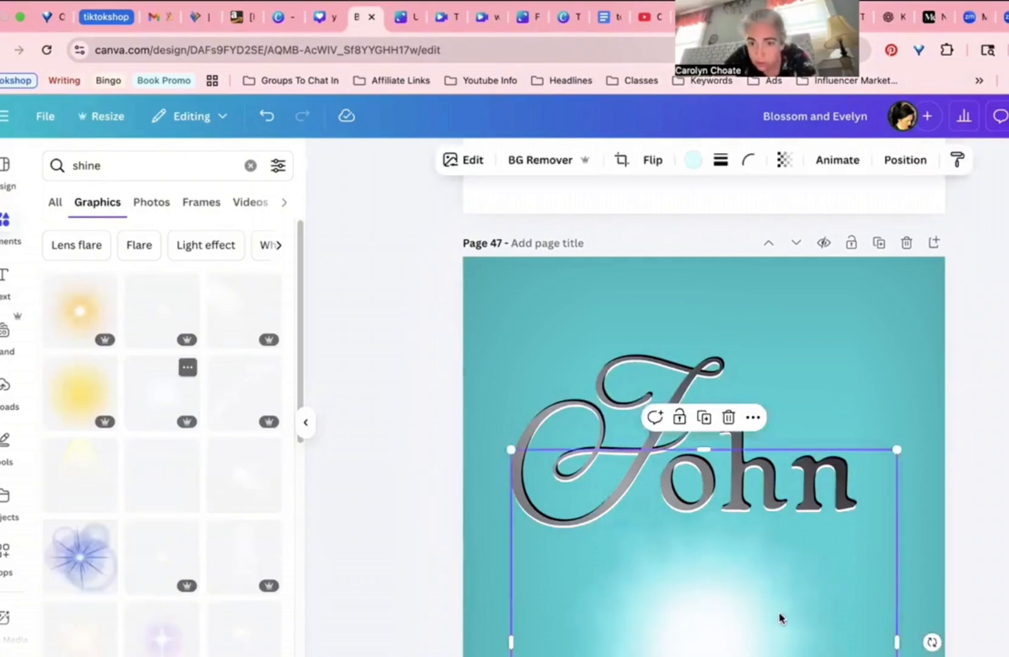
drag(897, 447, 570, 568)
drag(538, 610, 537, 432)
drag(575, 473, 563, 408)
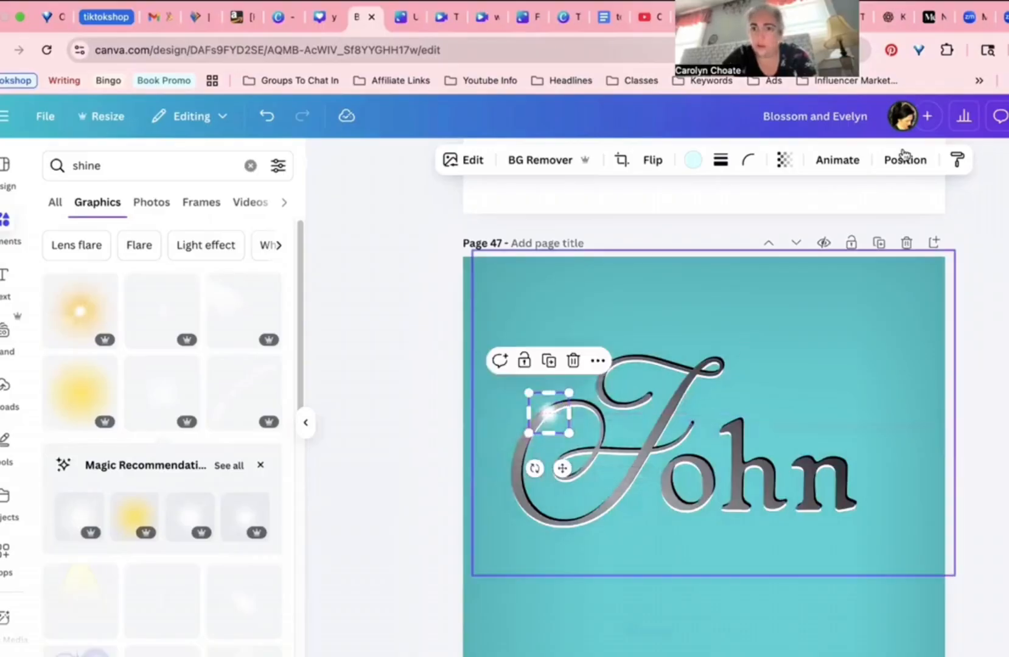
click(784, 159)
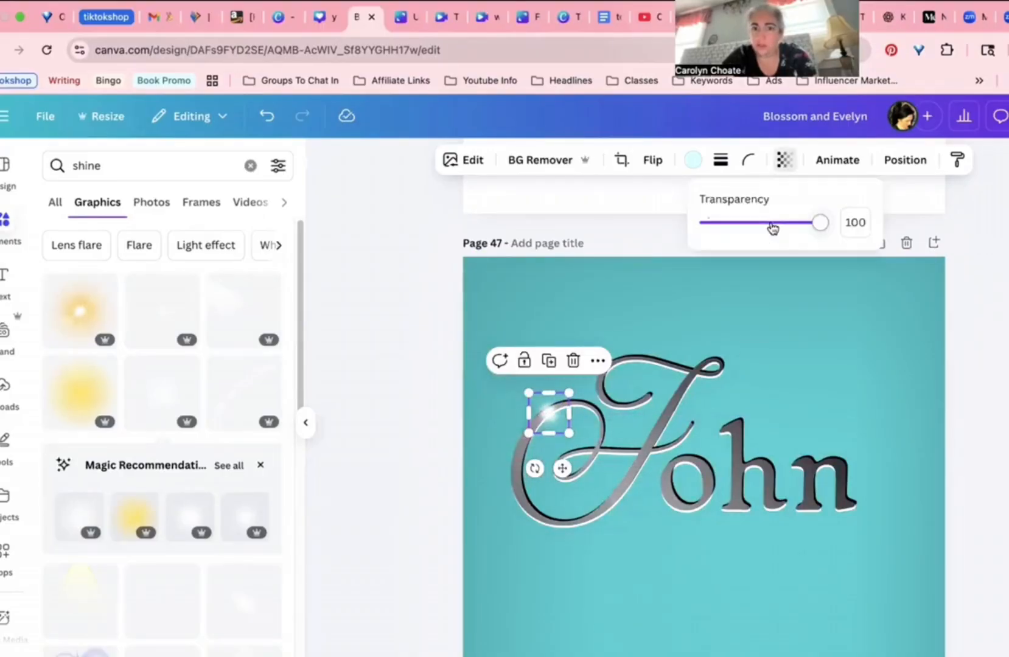
click(772, 223)
key(Escape)
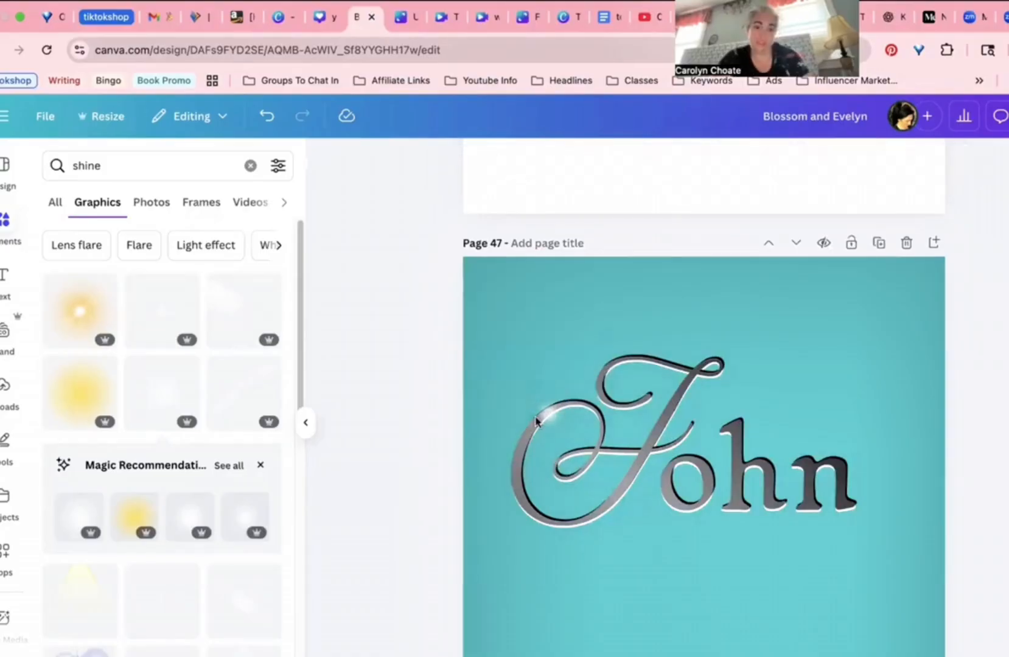
click(520, 434)
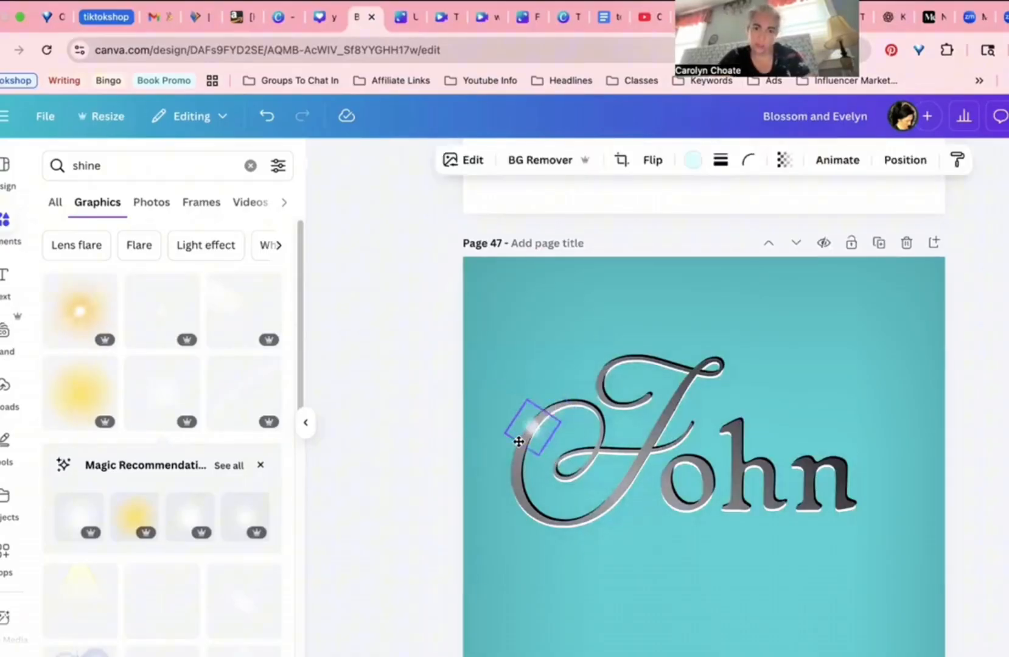
drag(515, 451, 535, 427)
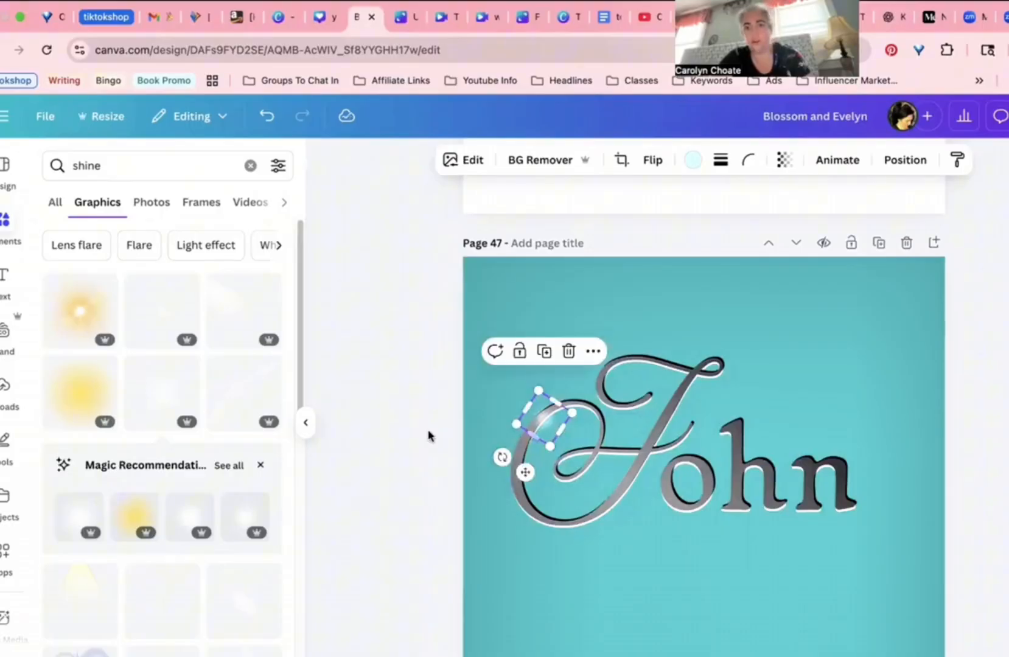
click(444, 420)
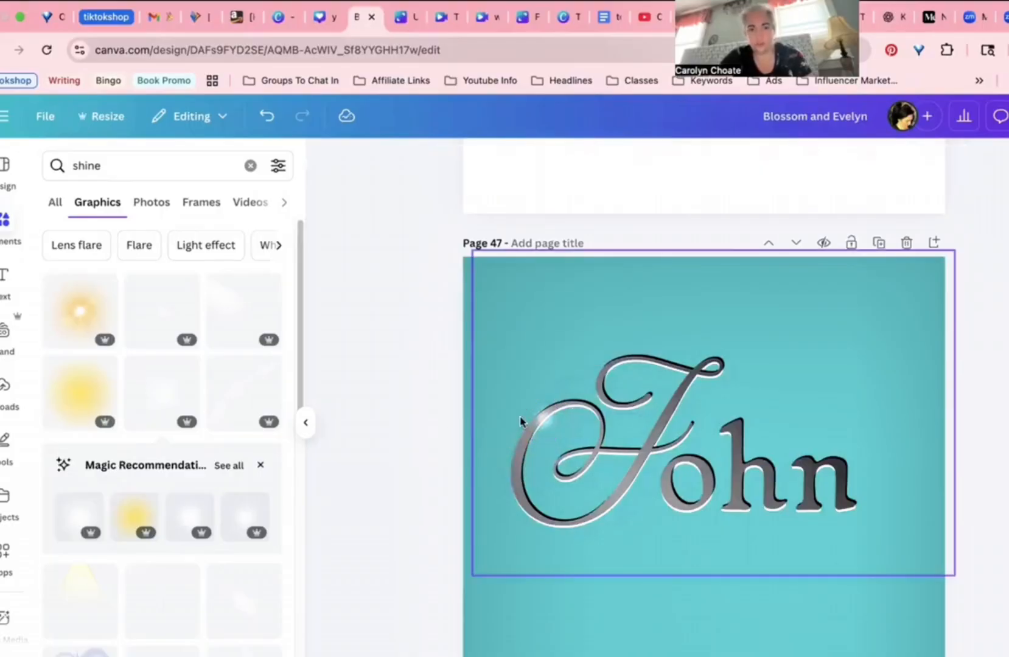
Step: Duplicate the shine glow and place the copy on the o of John
click(549, 378)
click(542, 351)
mouse_move(563, 402)
mouse_down()
mouse_move(699, 372)
mouse_move(721, 339)
mouse_up()
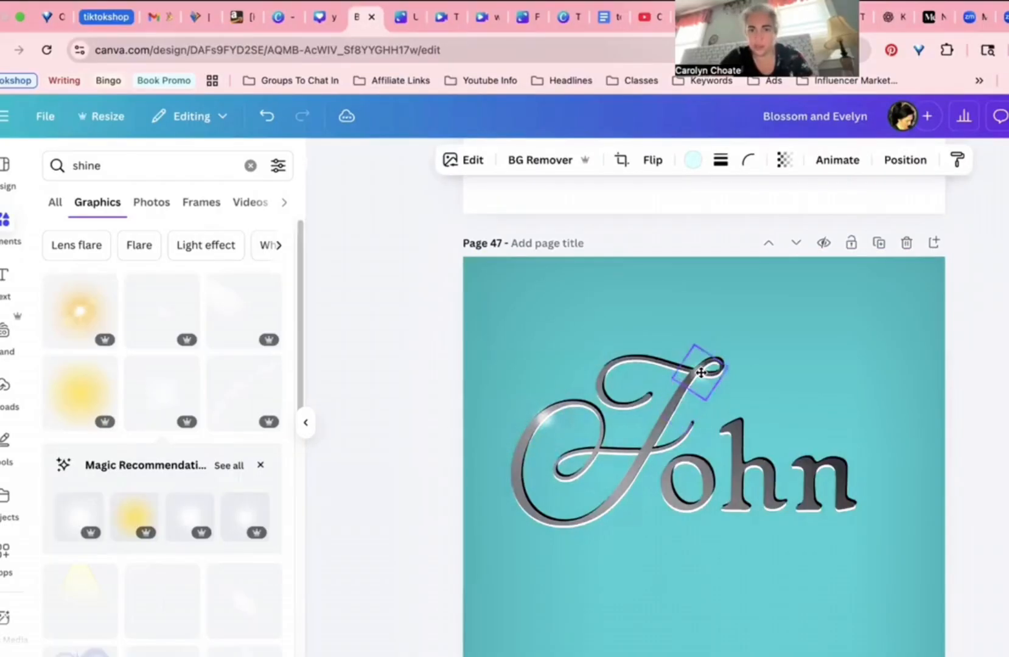
click(754, 388)
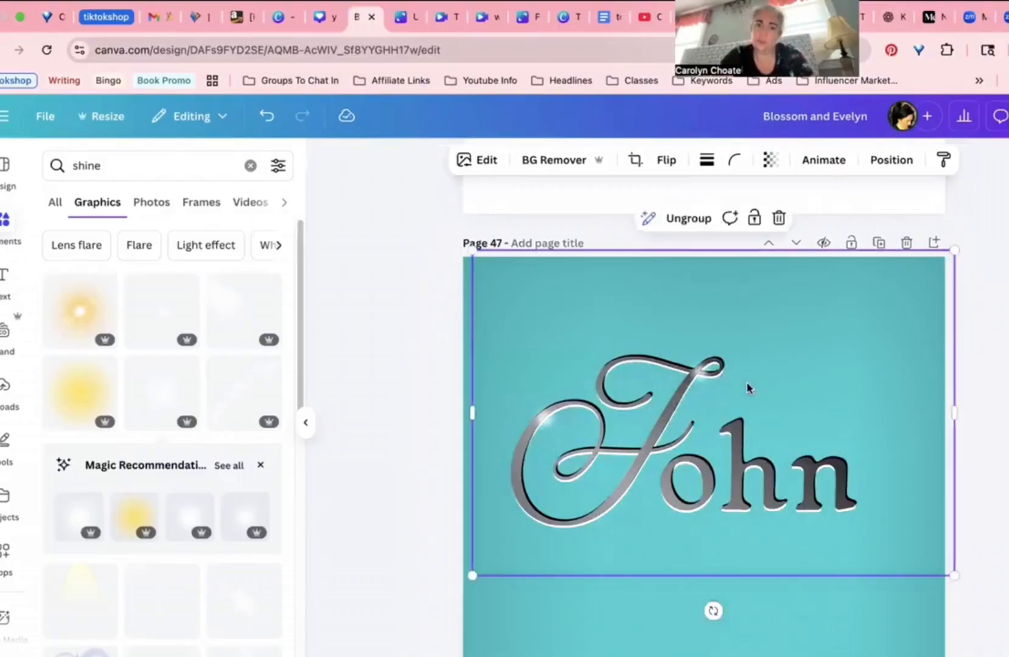
click(701, 377)
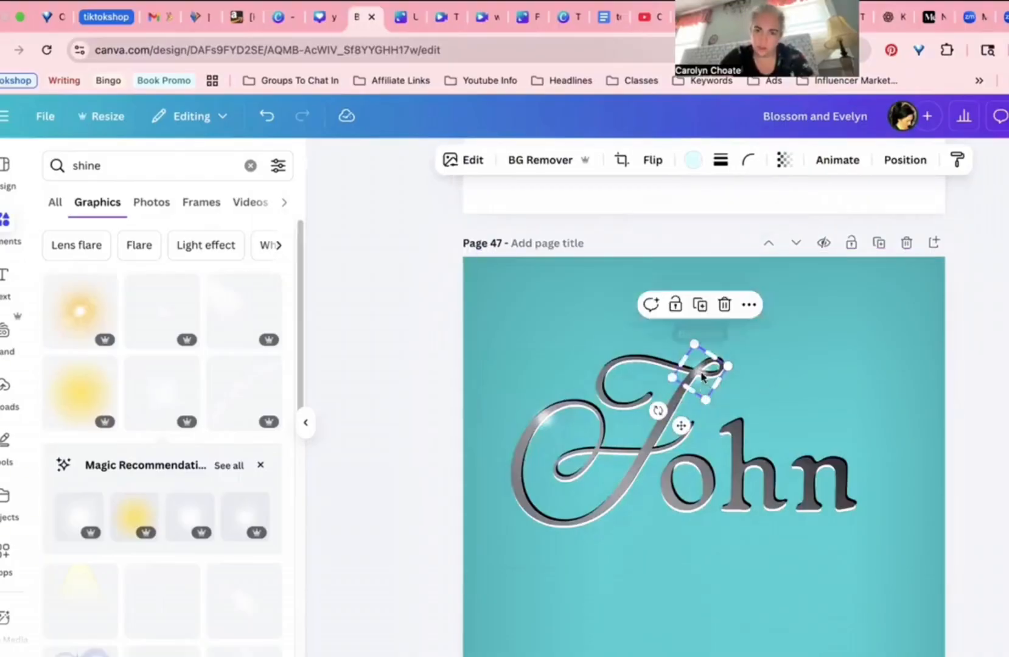
mouse_move(702, 377)
mouse_down()
mouse_move(676, 495)
mouse_move(690, 495)
mouse_move(688, 475)
mouse_move(729, 492)
mouse_up()
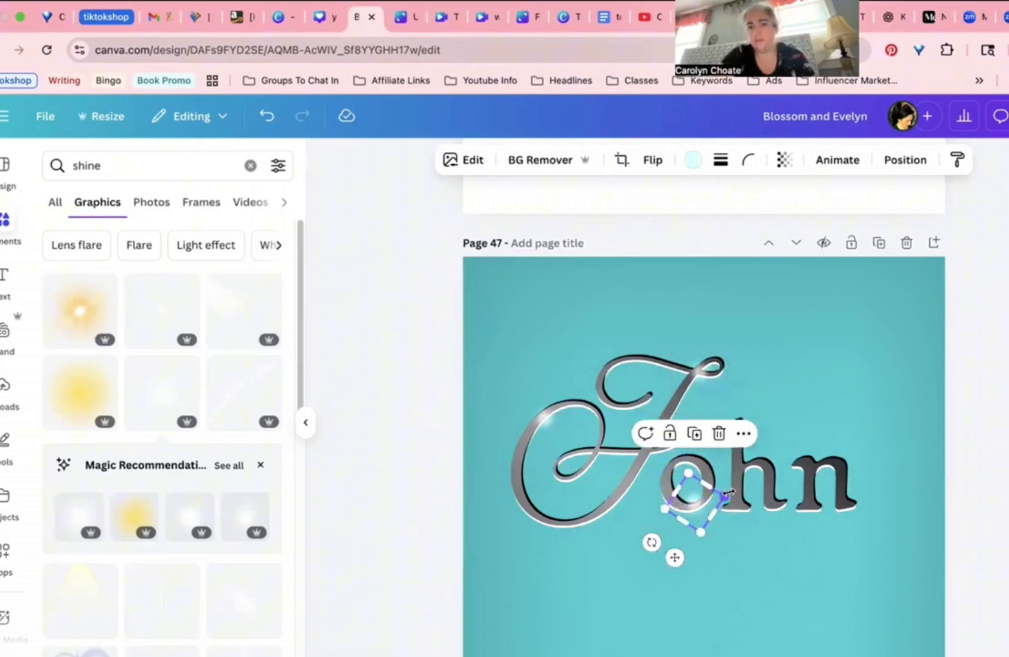
Step: Zoom out and scroll through the pages comparing the John Silver and his Wife cover variations
key(Escape)
scroll(875, 490, down, 5)
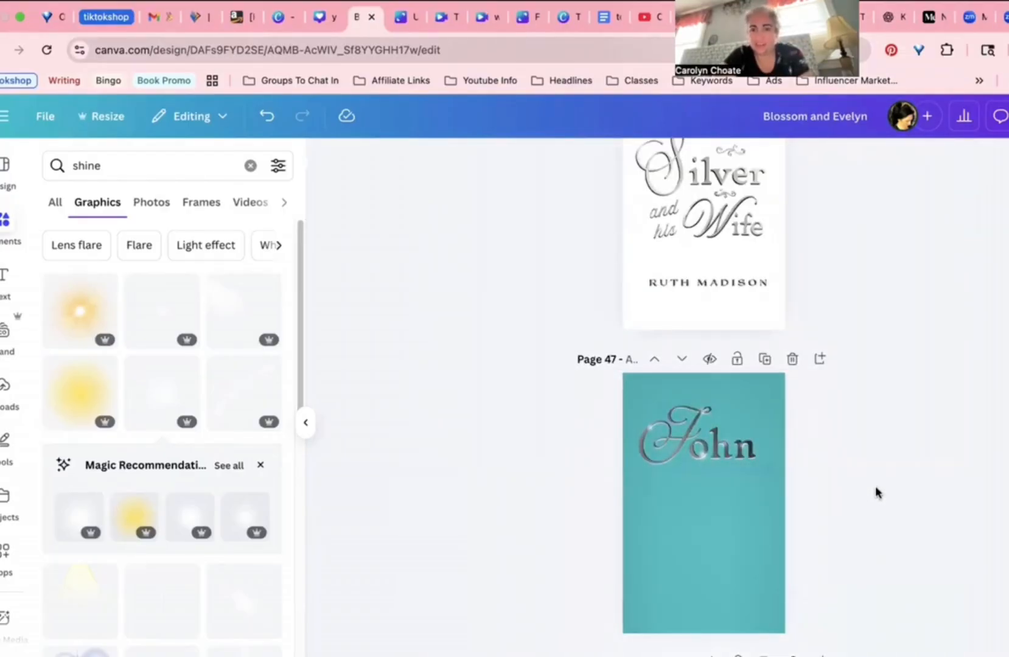
scroll(750, 410, up, 1)
scroll(674, 397, up, 5)
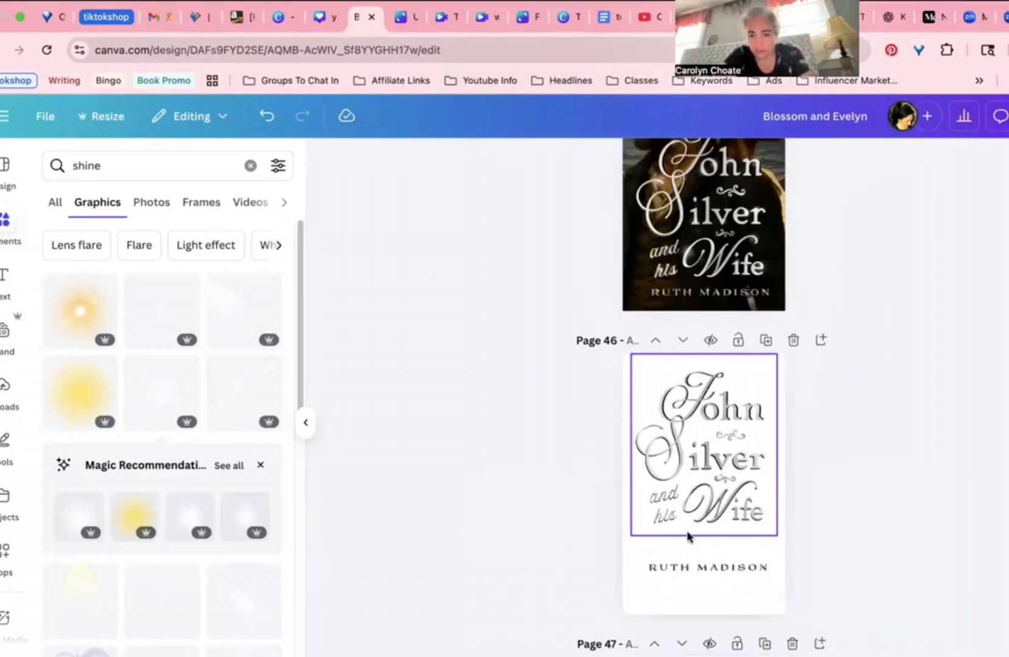
scroll(815, 524, up, 6)
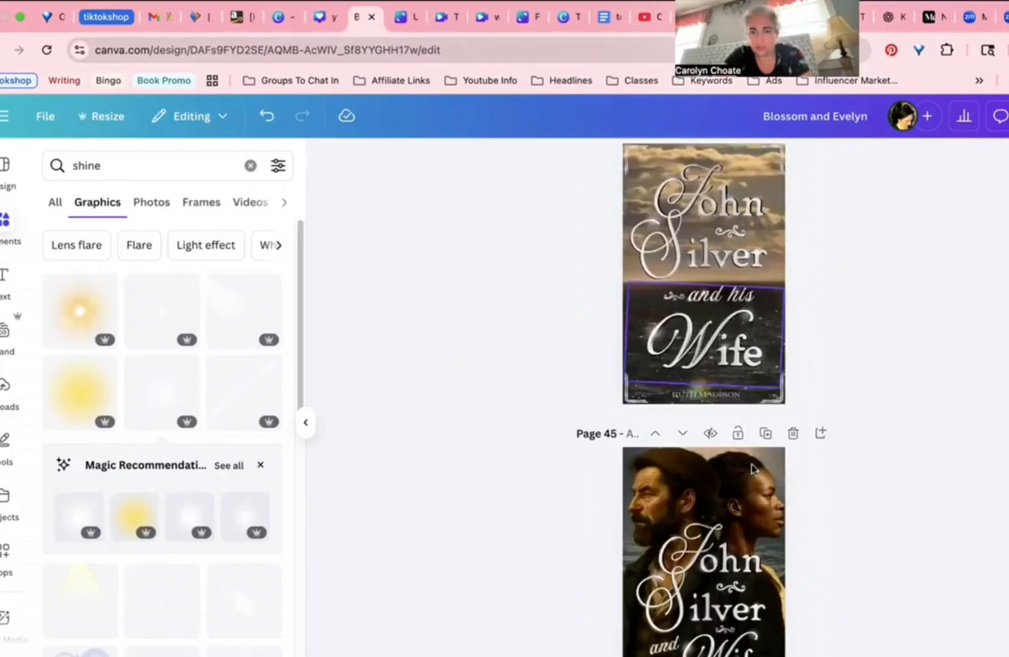
scroll(668, 557, down, 2)
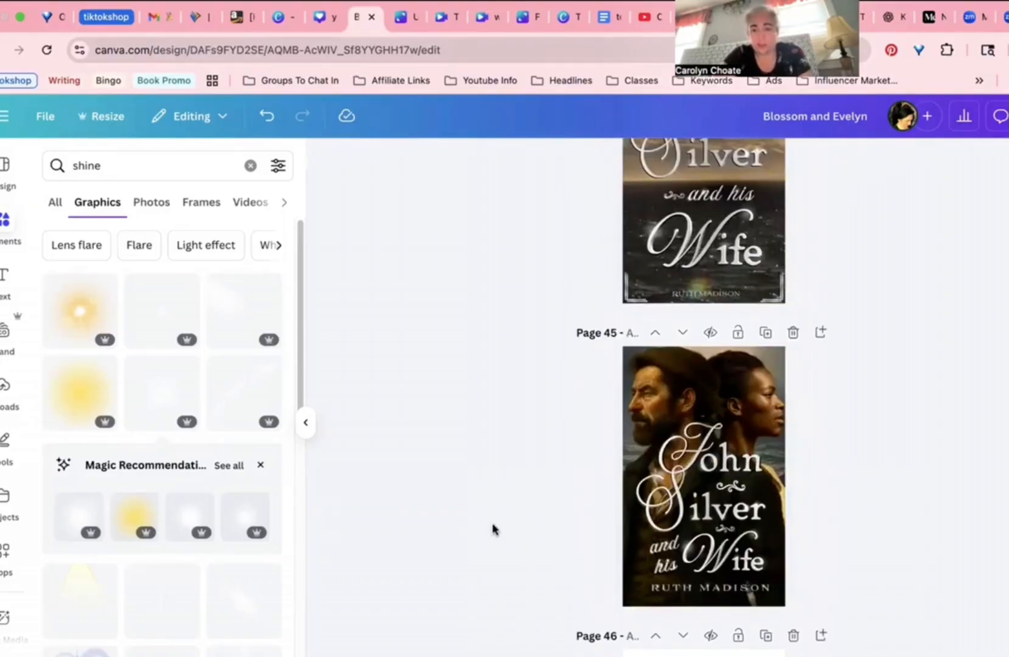
scroll(493, 524, up, 10)
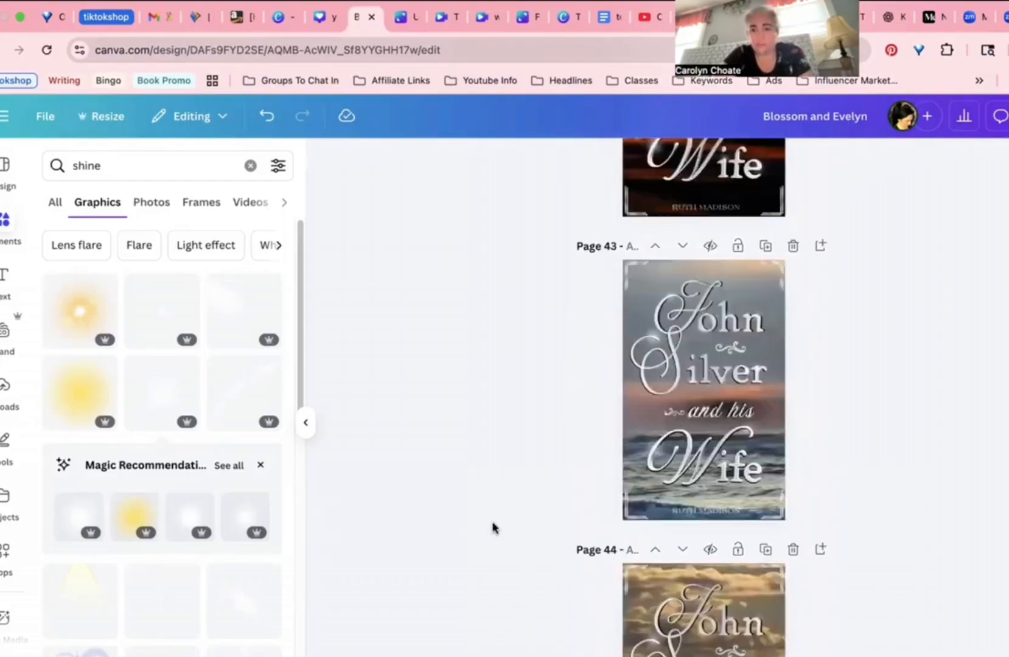
scroll(494, 526, down, 5)
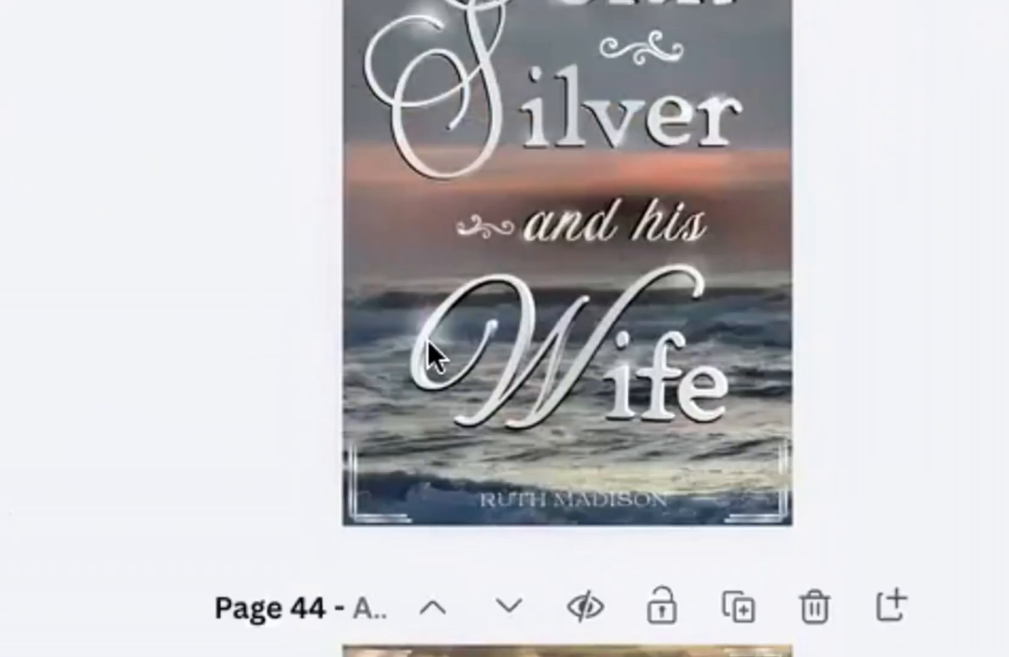
click(656, 475)
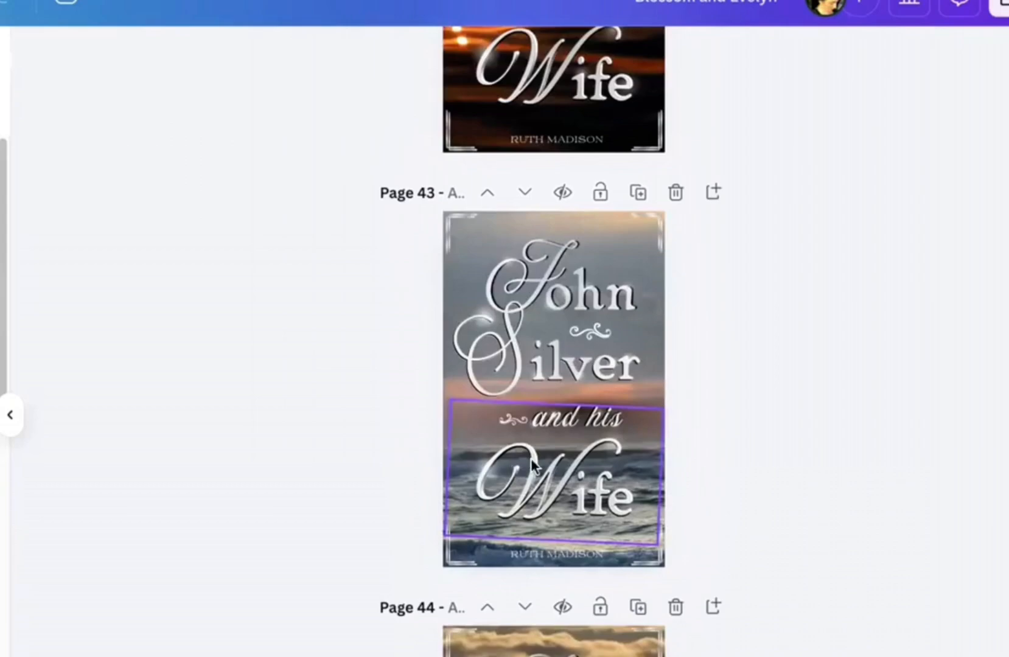
click(292, 467)
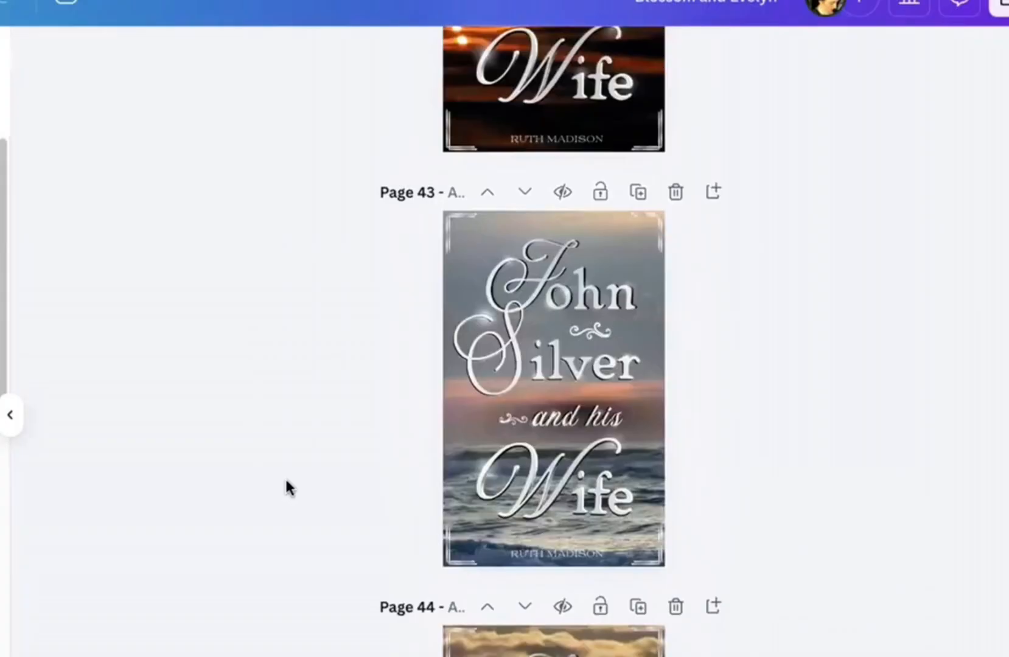
scroll(470, 588, down, 5)
scroll(503, 583, down, 8)
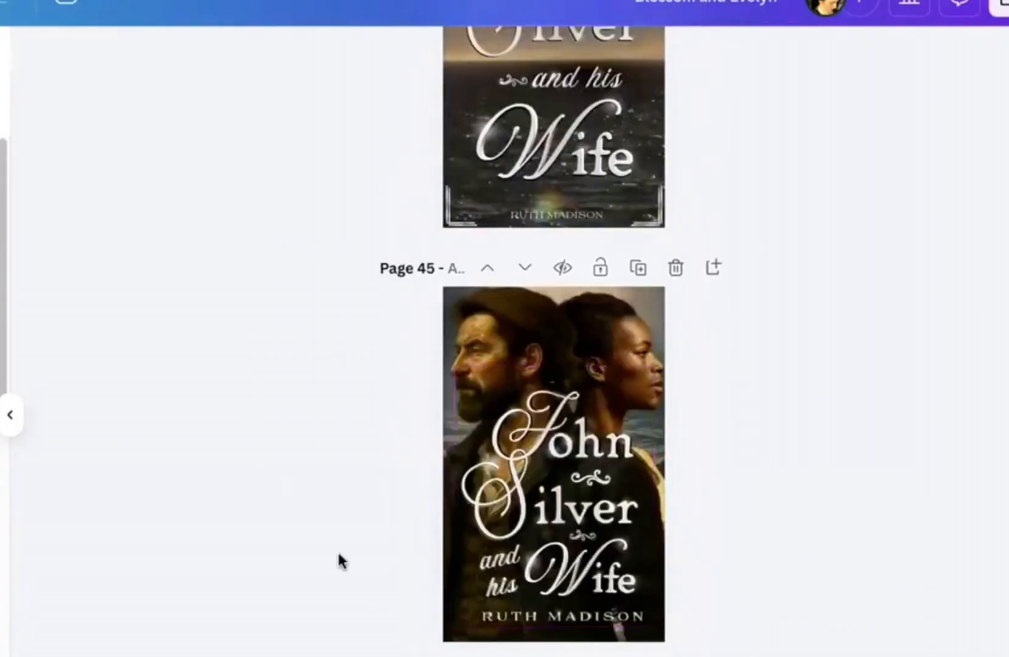
scroll(338, 555, up, 6)
scroll(338, 556, up, 13)
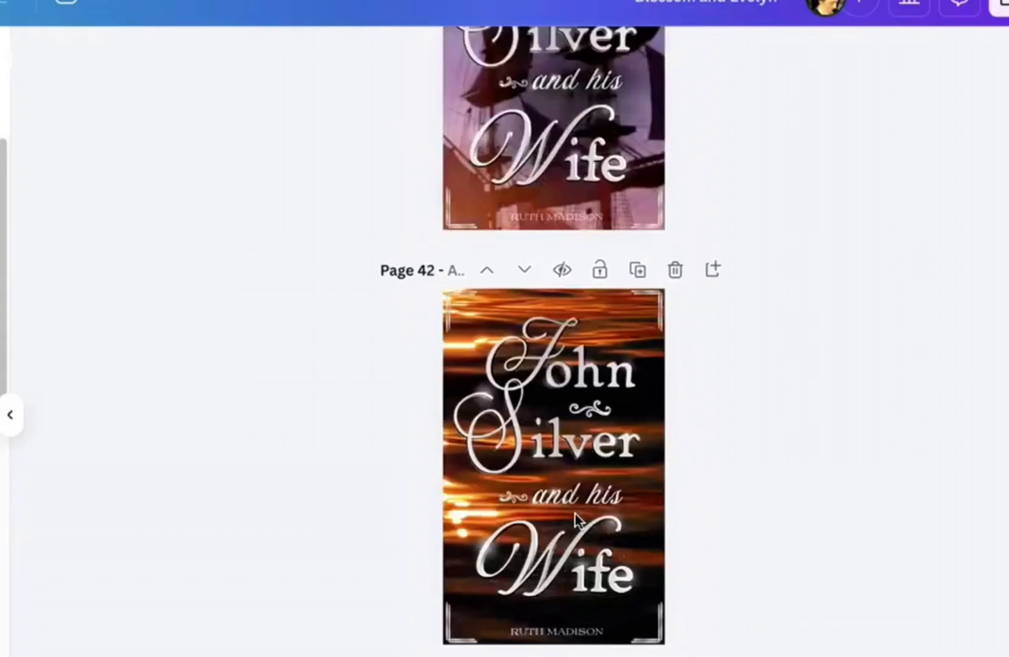
scroll(575, 514, up, 10)
scroll(646, 365, up, 1)
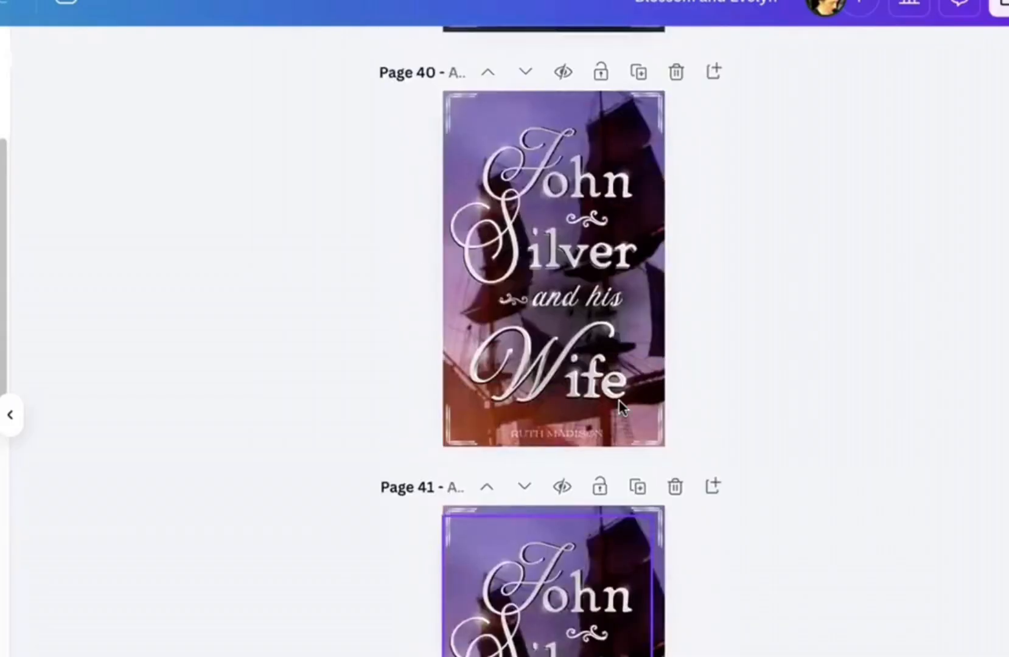
scroll(614, 420, up, 9)
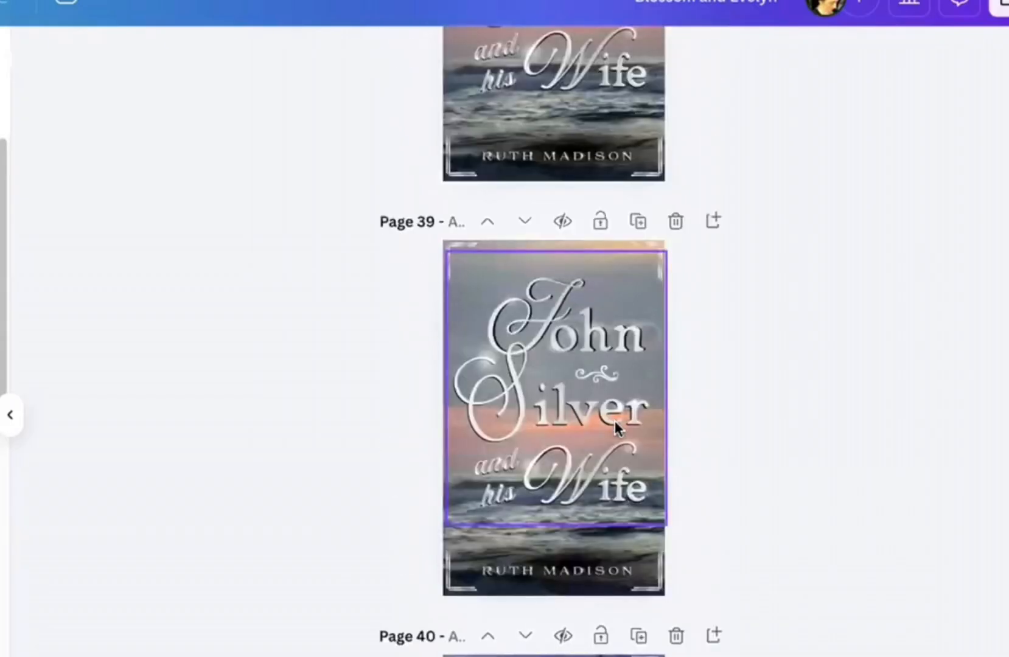
scroll(614, 419, up, 12)
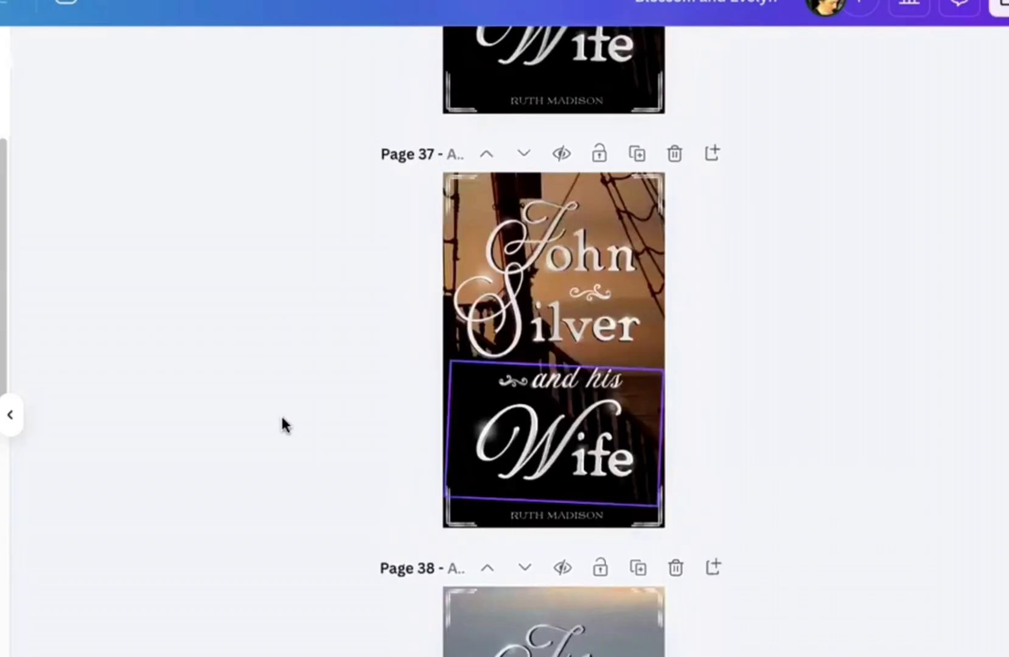
scroll(284, 424, up, 3)
scroll(285, 425, up, 20)
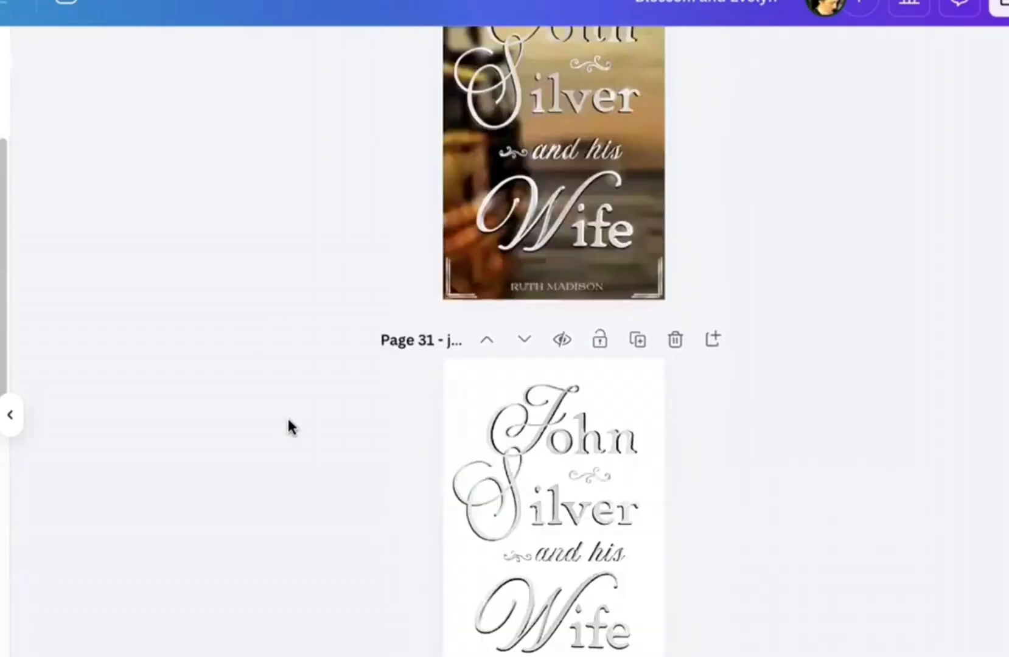
scroll(289, 420, down, 1)
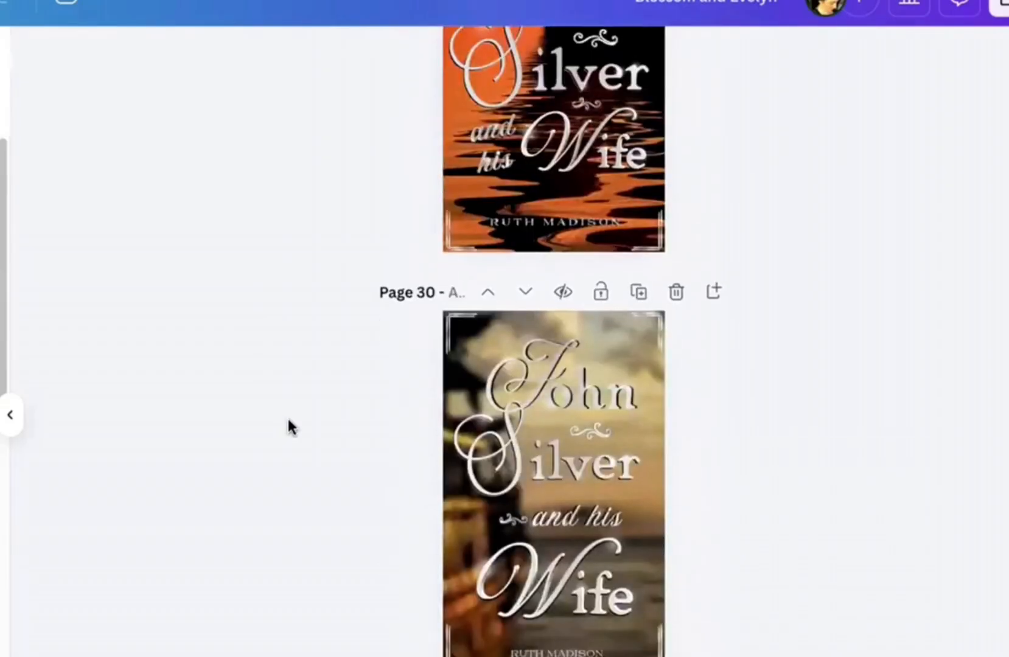
scroll(286, 415, down, 2)
scroll(877, 626, up, 11)
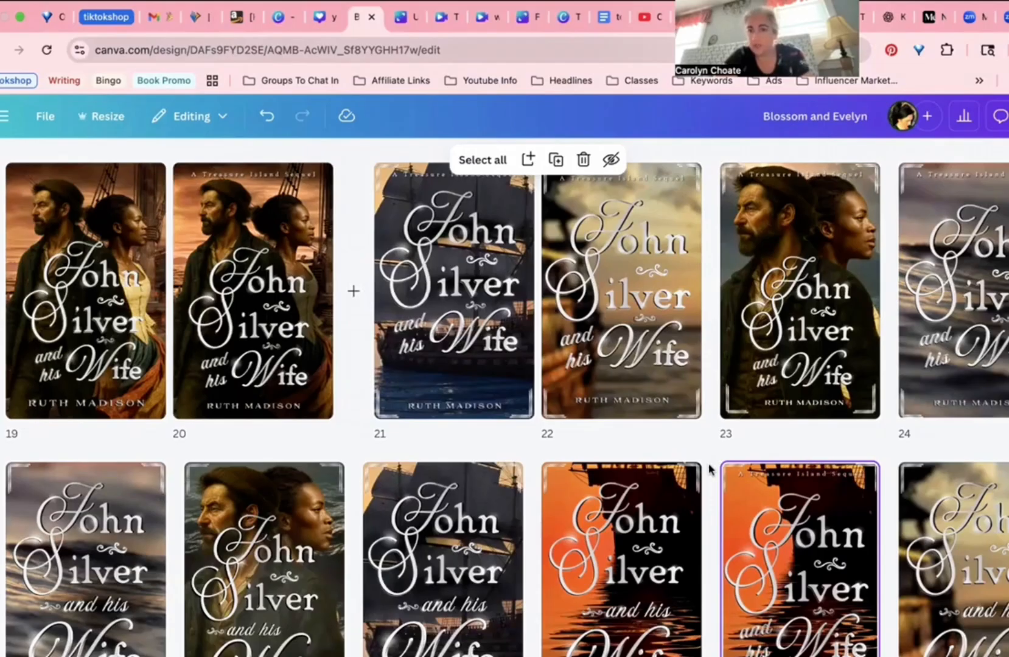
Step: Scroll down the page grid to page 47's silver John and page 48's teal cover
scroll(708, 468, down, 10)
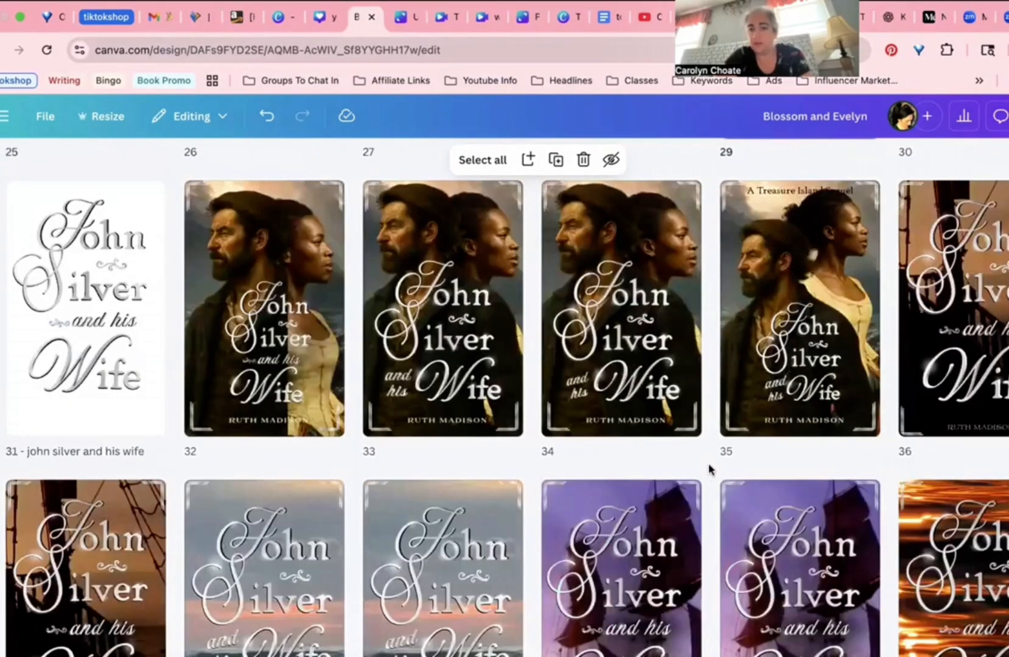
scroll(708, 469, down, 1)
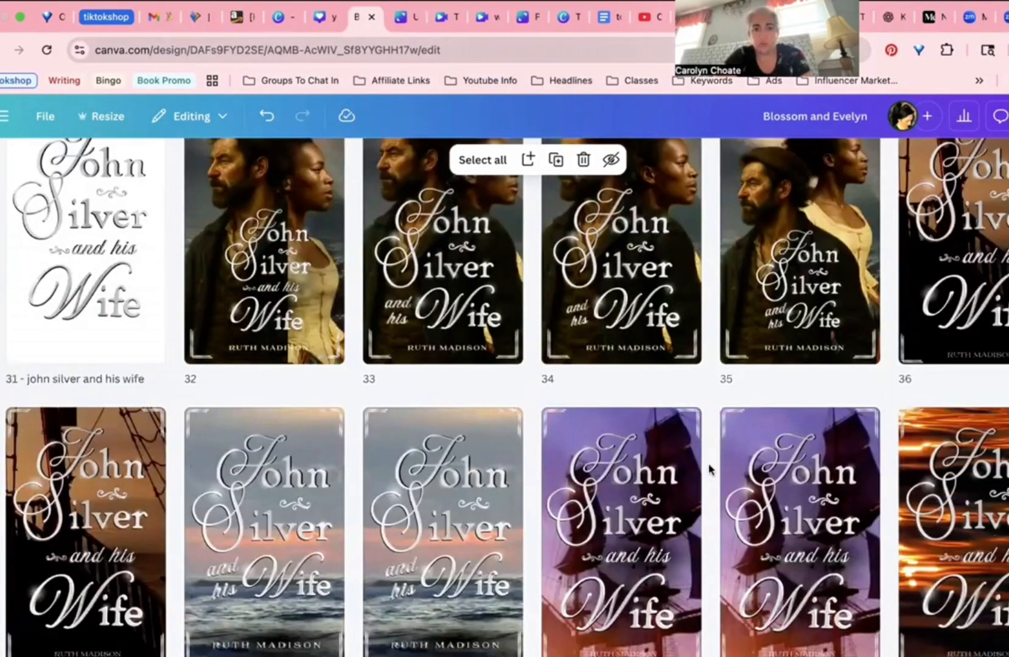
scroll(708, 468, down, 1)
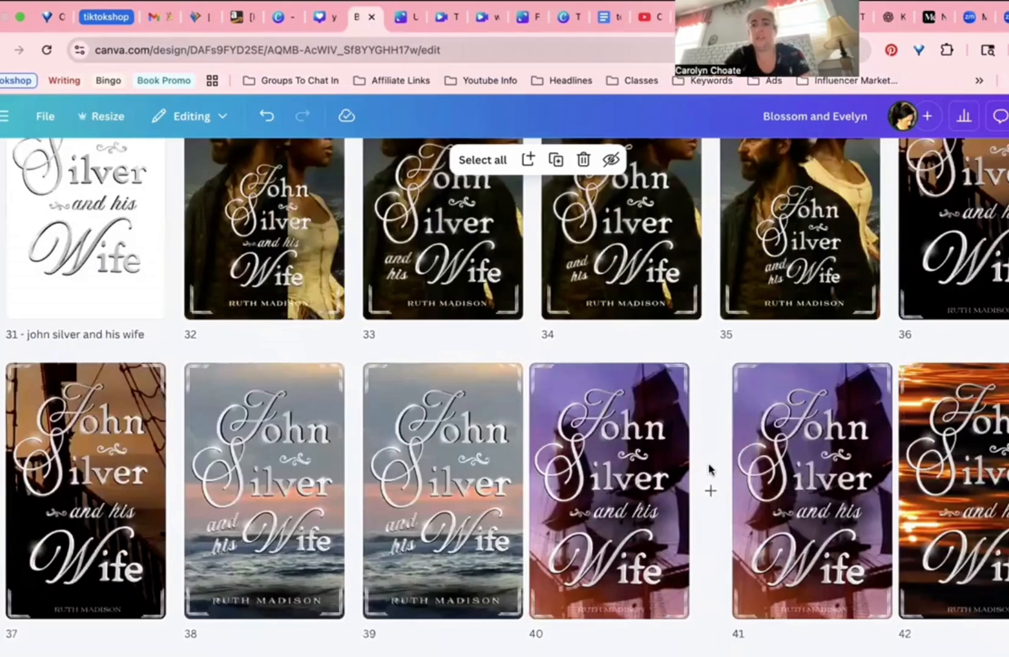
scroll(709, 468, down, 4)
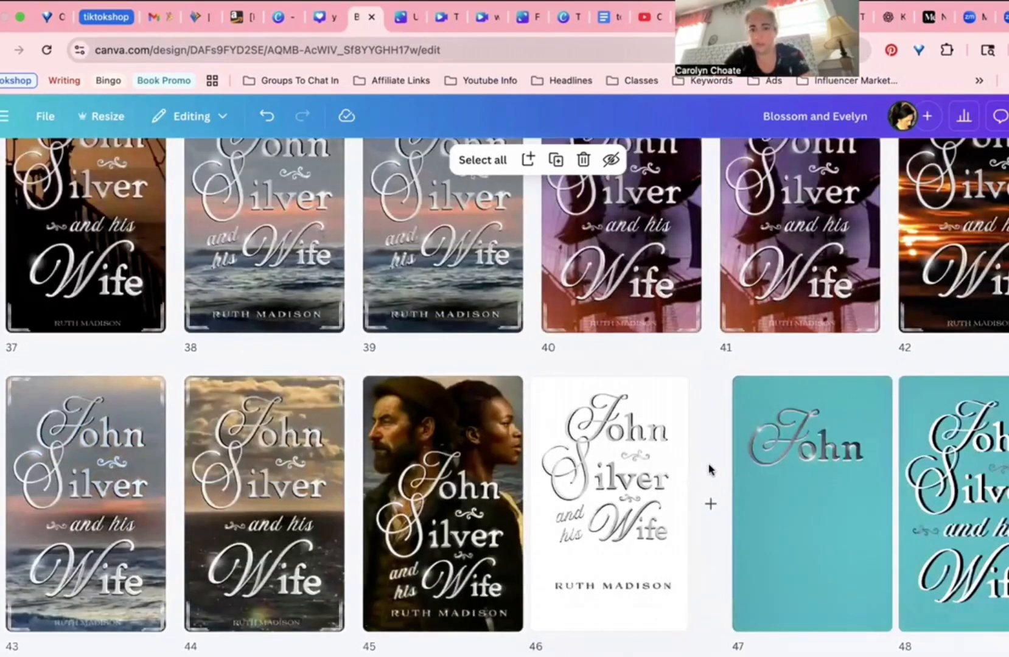
scroll(709, 468, down, 2)
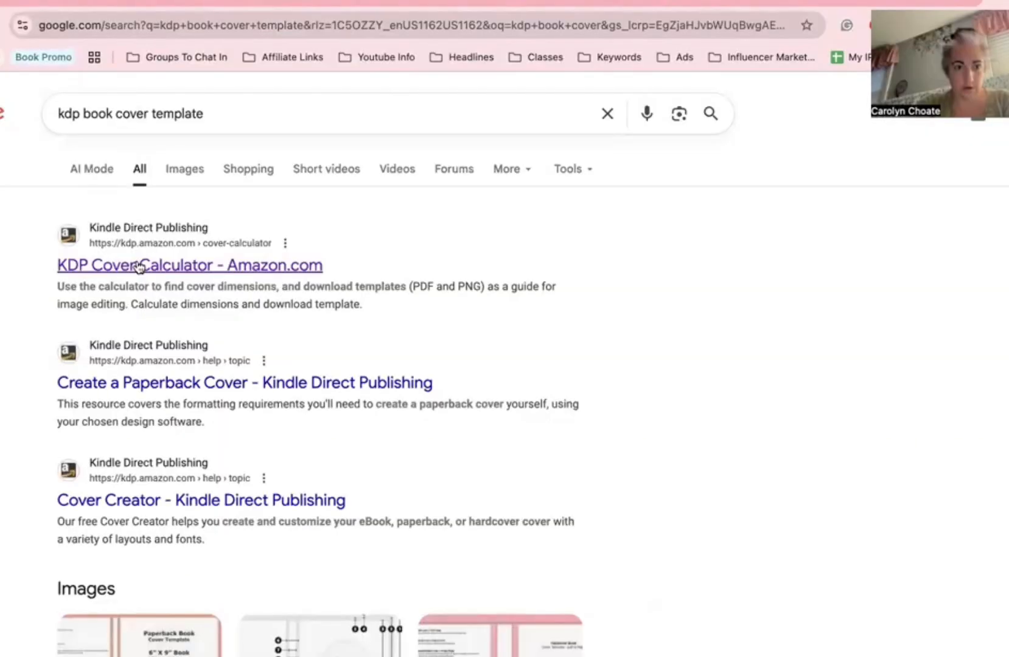
Step: In KDP Cover Calculator, choose Paperback, black-and-white interior, White paper and Left to Right
click(140, 266)
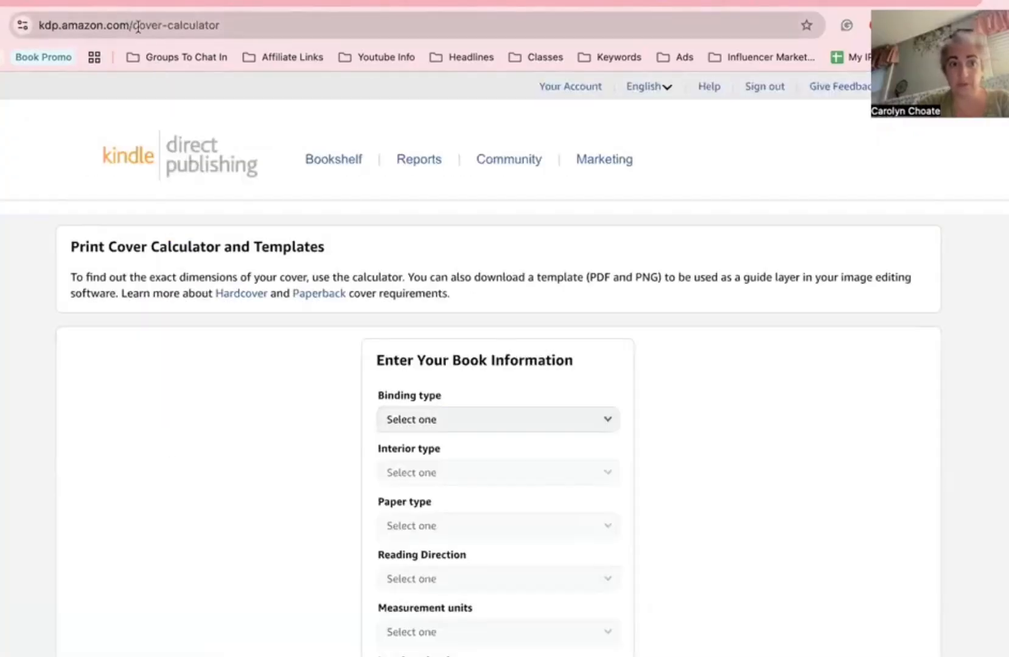
click(534, 422)
click(522, 453)
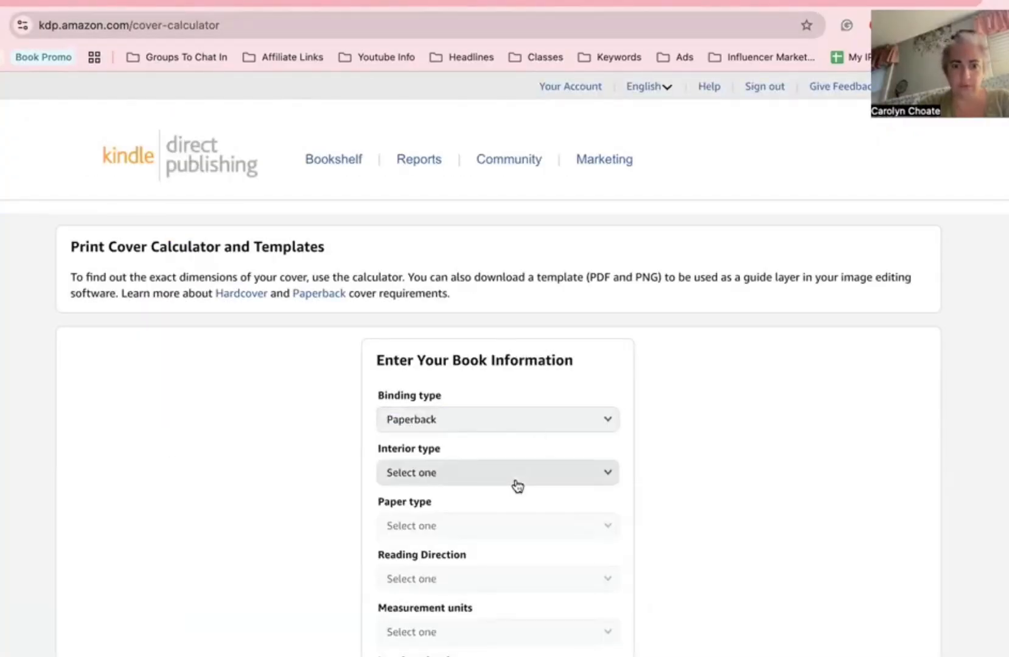
click(517, 485)
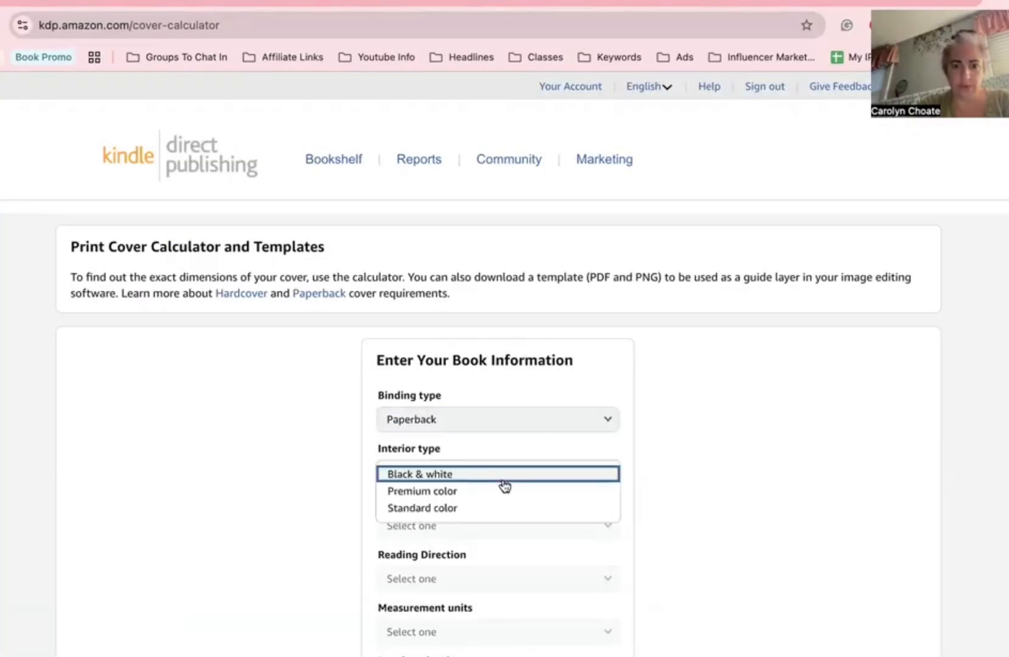
click(377, 474)
scroll(447, 423, down, 2)
click(447, 428)
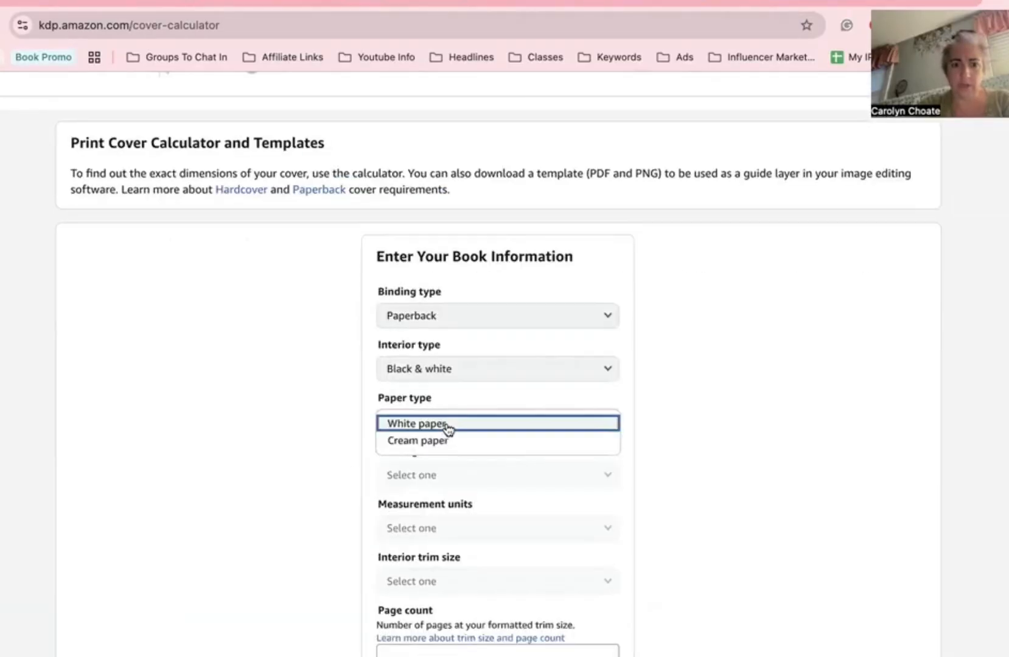
click(448, 429)
click(433, 475)
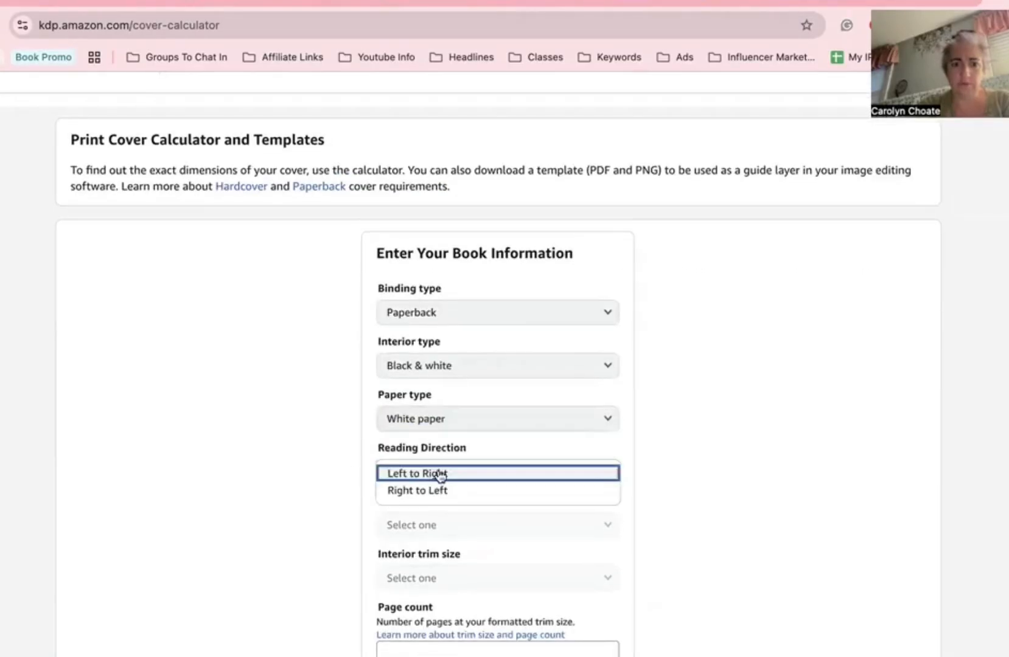
click(440, 475)
Step: Set the measurement unit to inches and the trim size to 5 x 8 in
scroll(450, 457, down, 2)
click(451, 453)
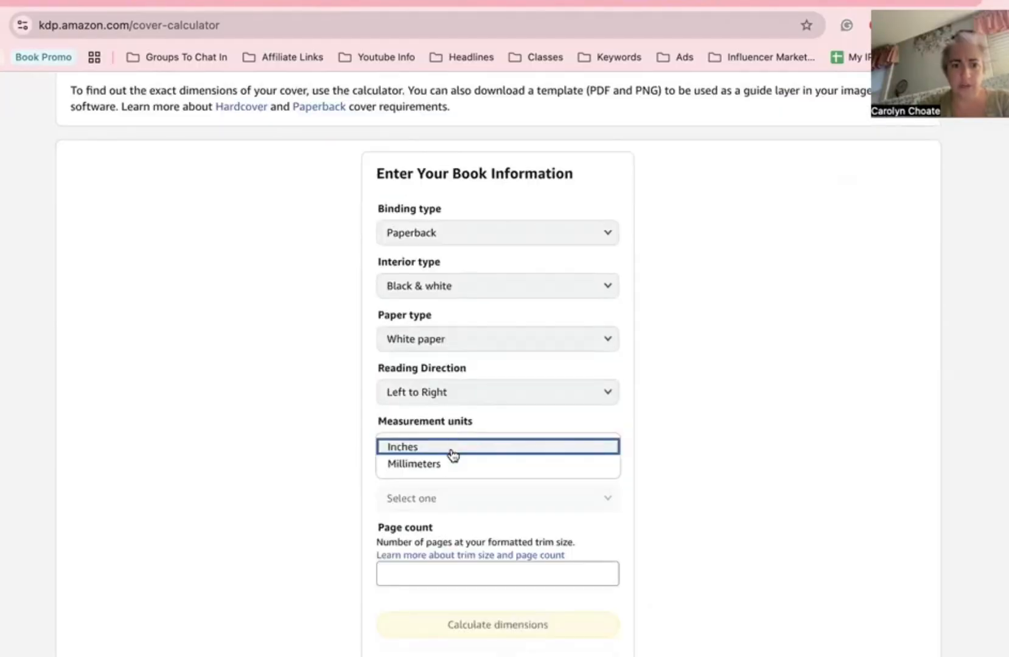
click(451, 454)
click(444, 501)
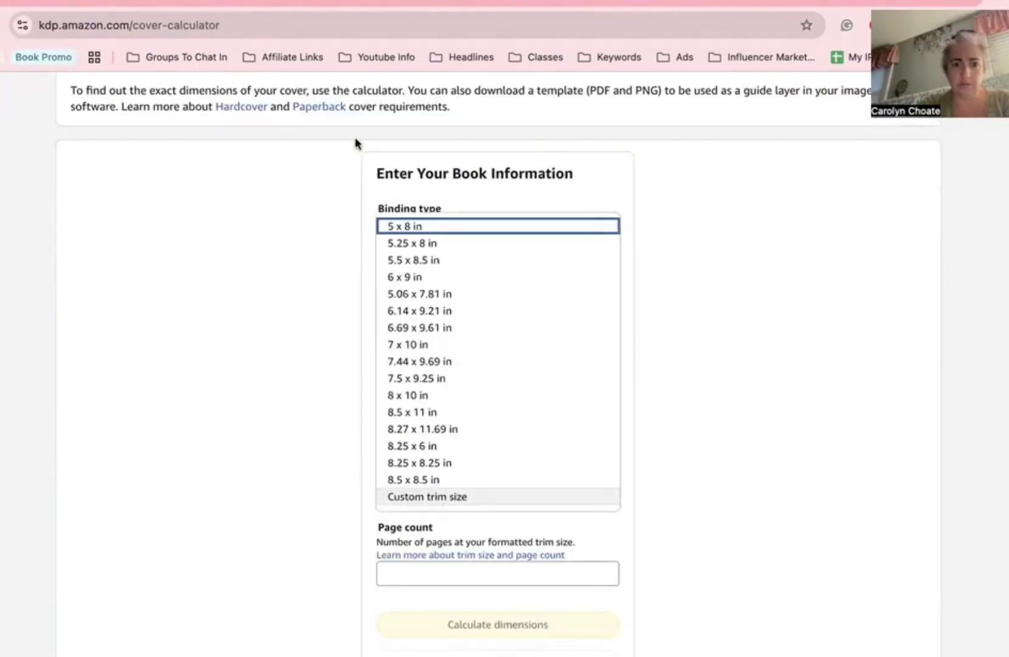
click(356, 269)
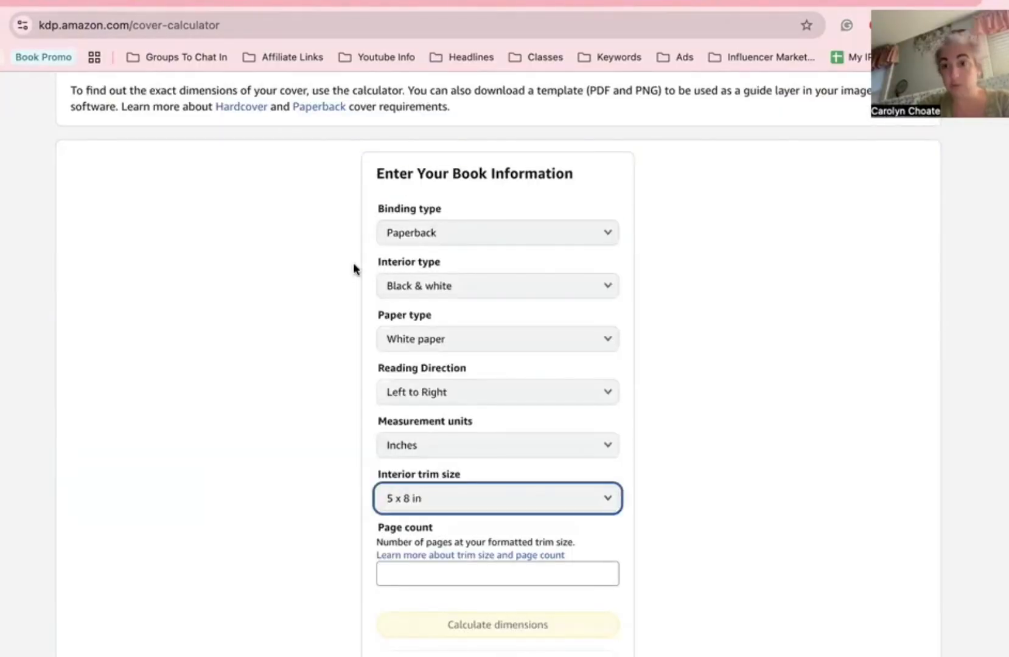
scroll(348, 263, down, 1)
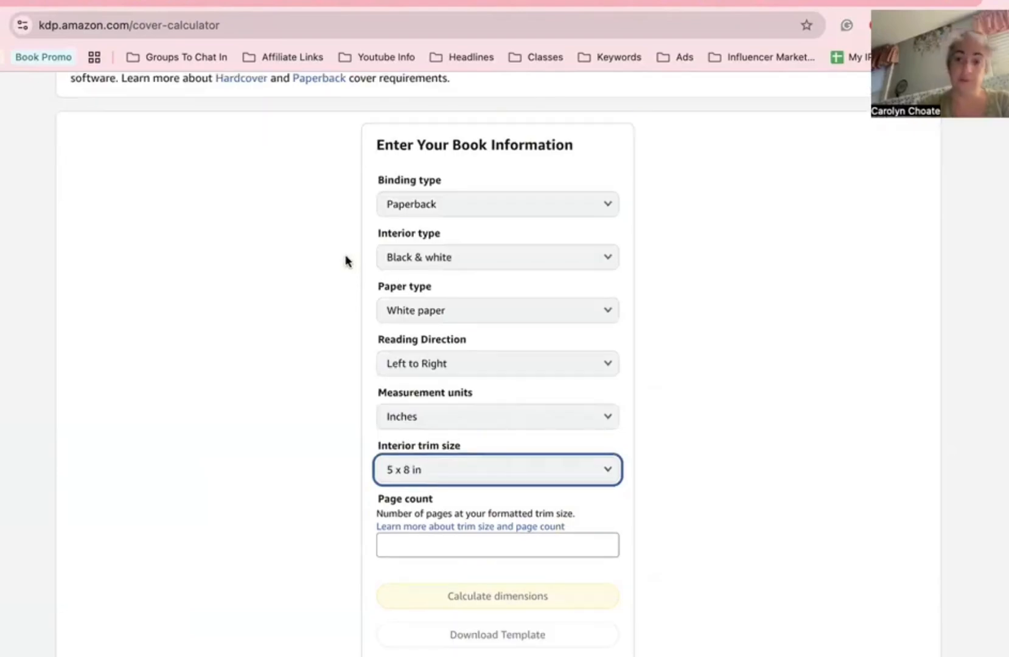
scroll(345, 263, down, 1)
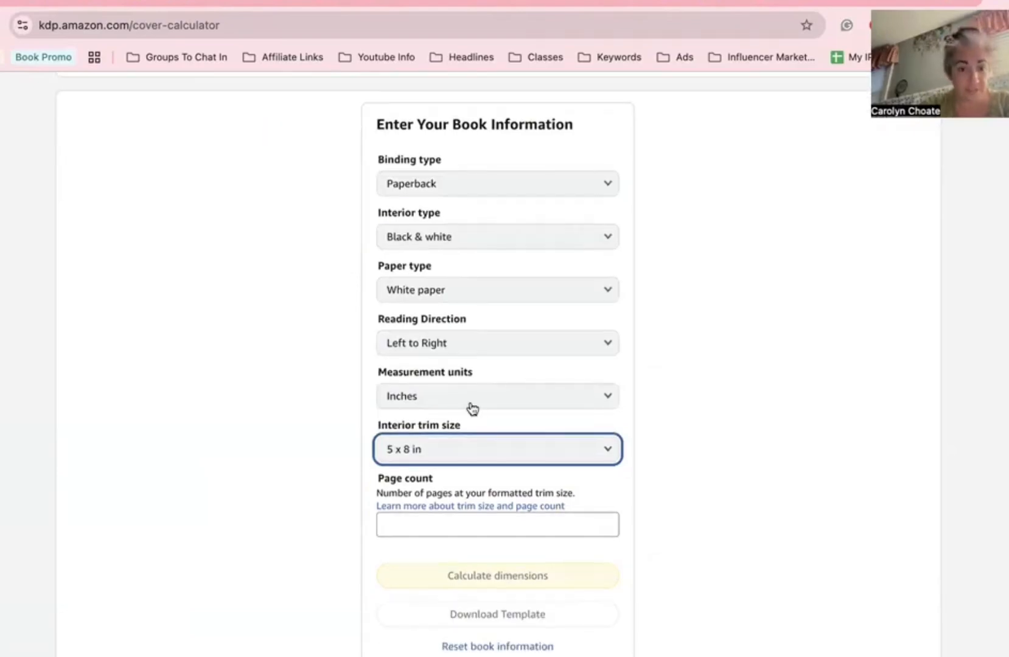
scroll(456, 462, down, 2)
Step: Enter a 200-page count and download the cover template, showing it in its folder
click(450, 478)
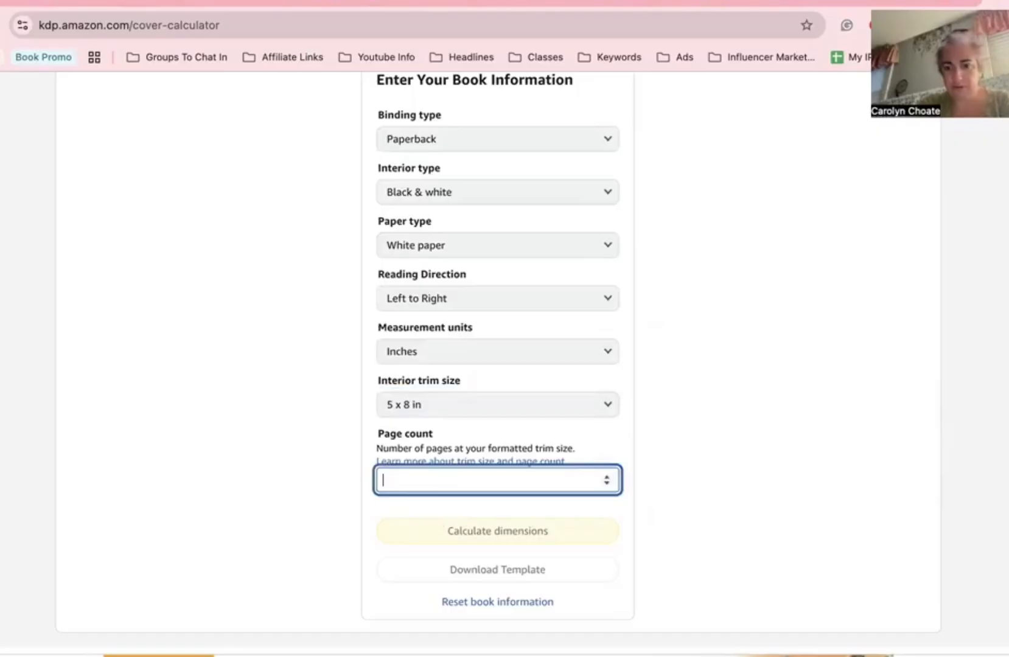
text(2)
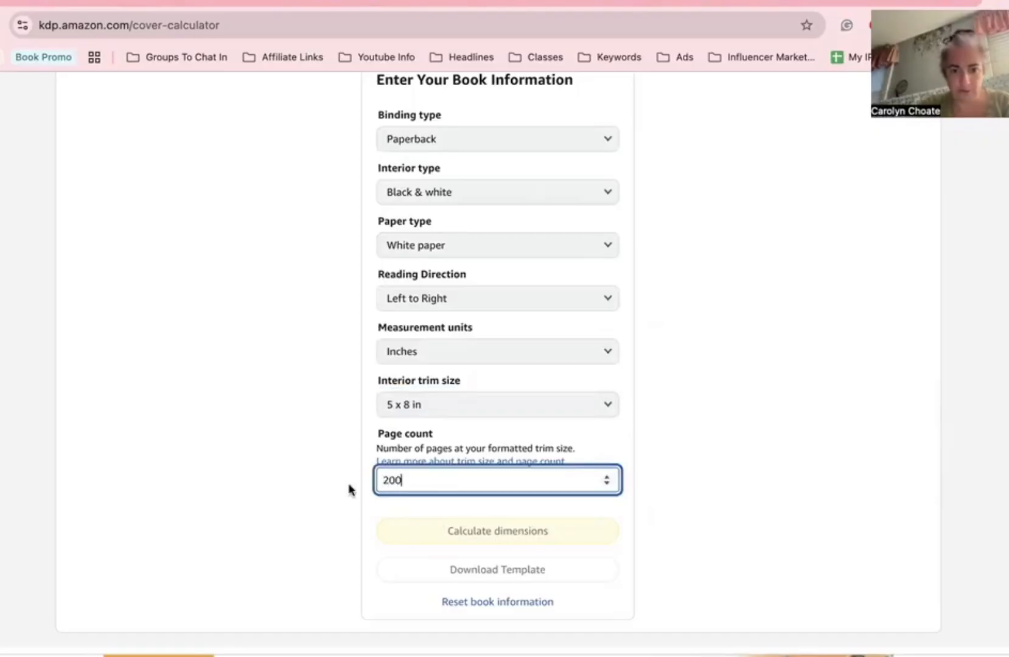
text(00)
click(360, 435)
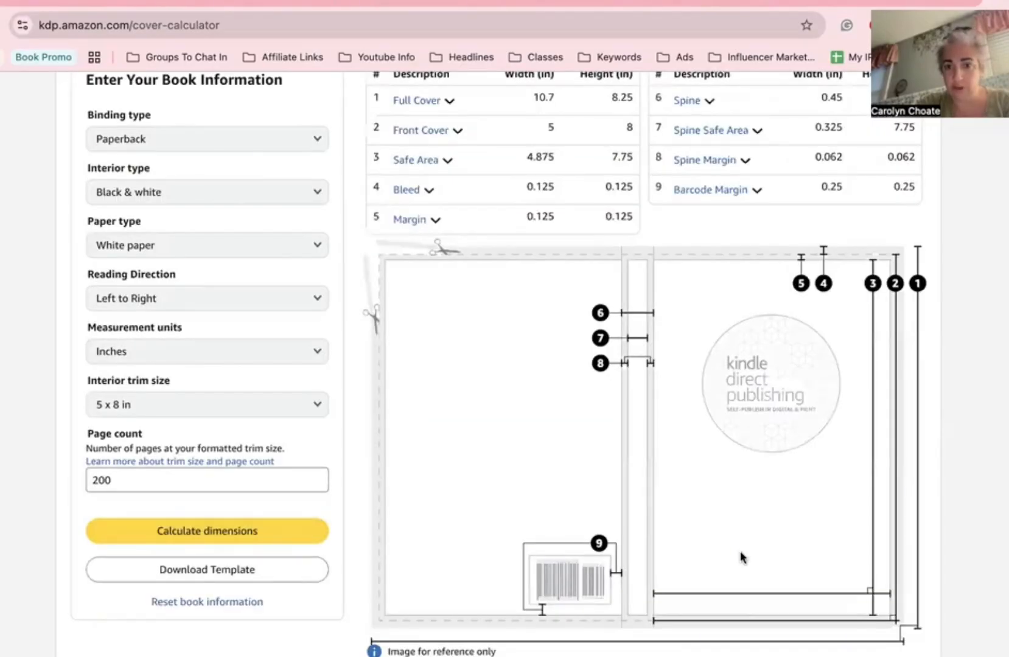
click(206, 574)
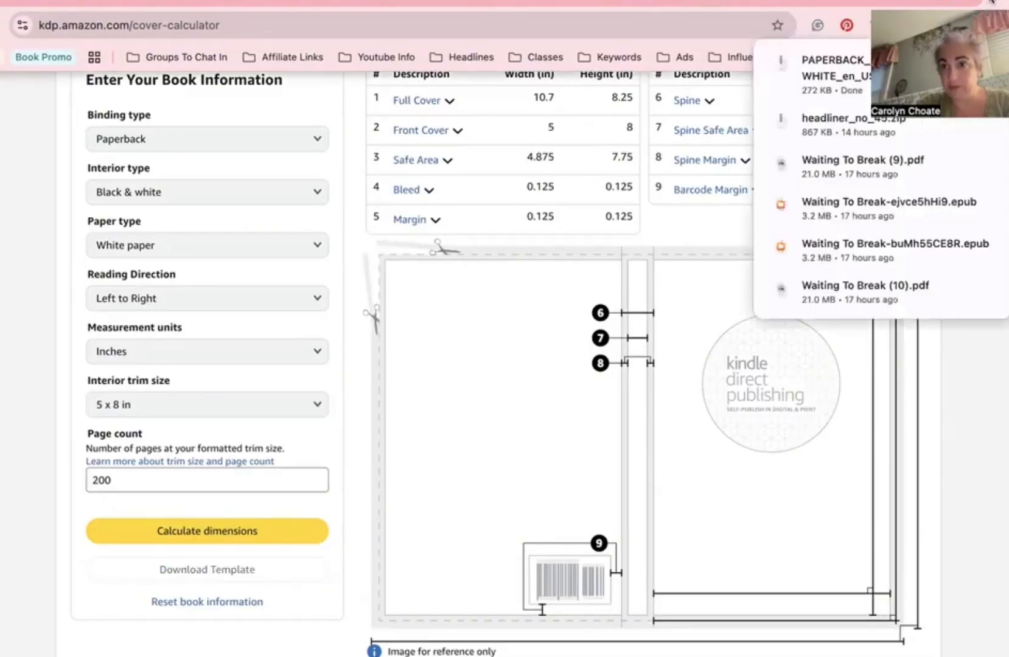
click(952, 67)
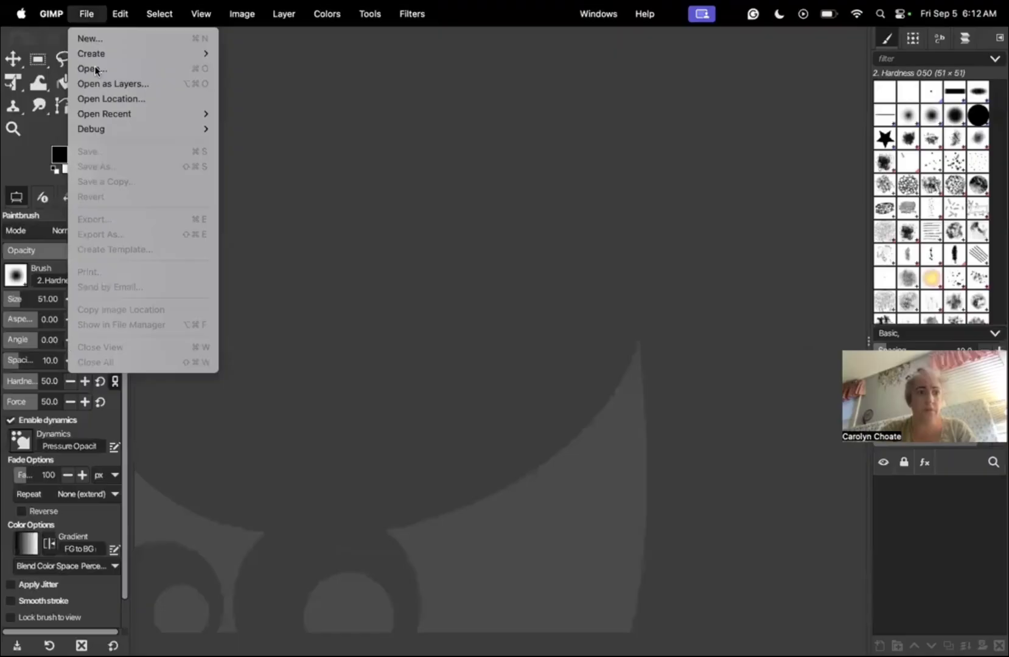
Step: Open the PAPERBACK_5.000x8.000_200_BW_WHITE_en_US.png template from the Downloads folder in GIMP
click(91, 67)
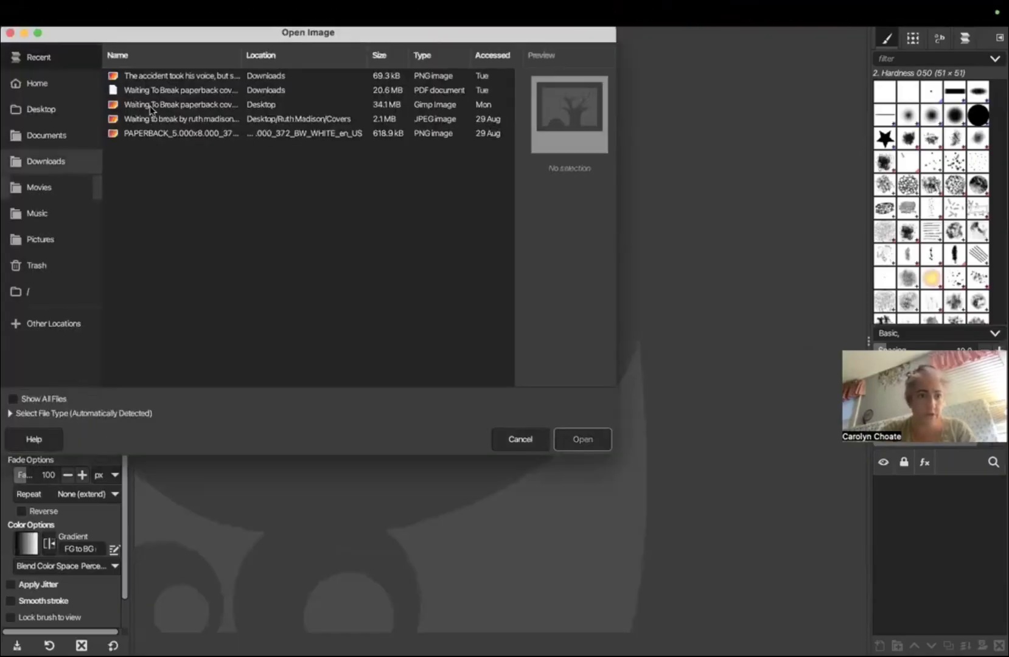
double_click(151, 108)
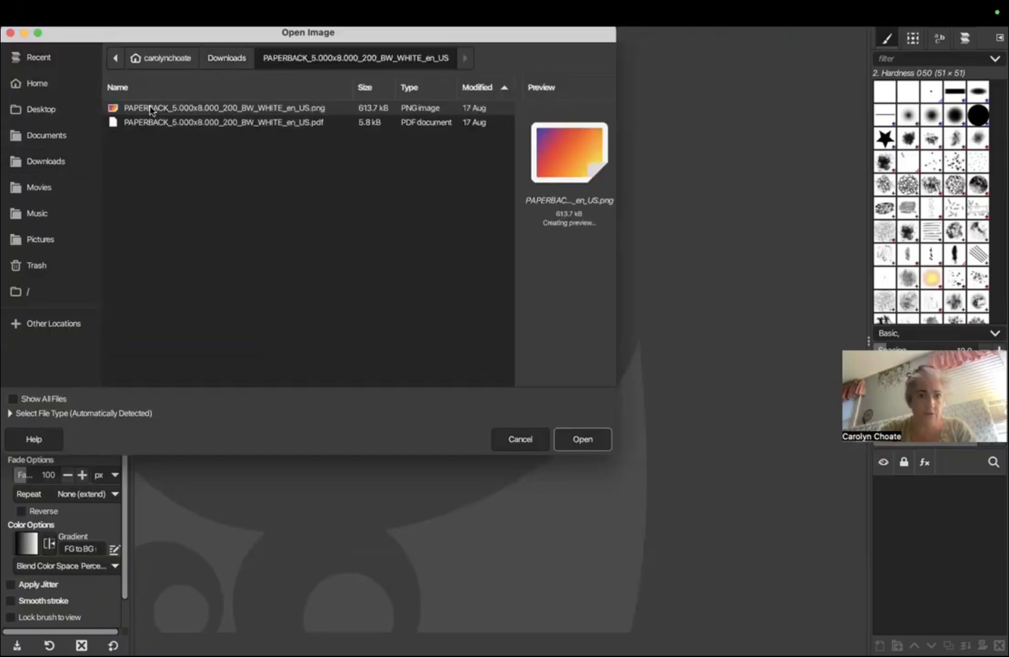
double_click(151, 109)
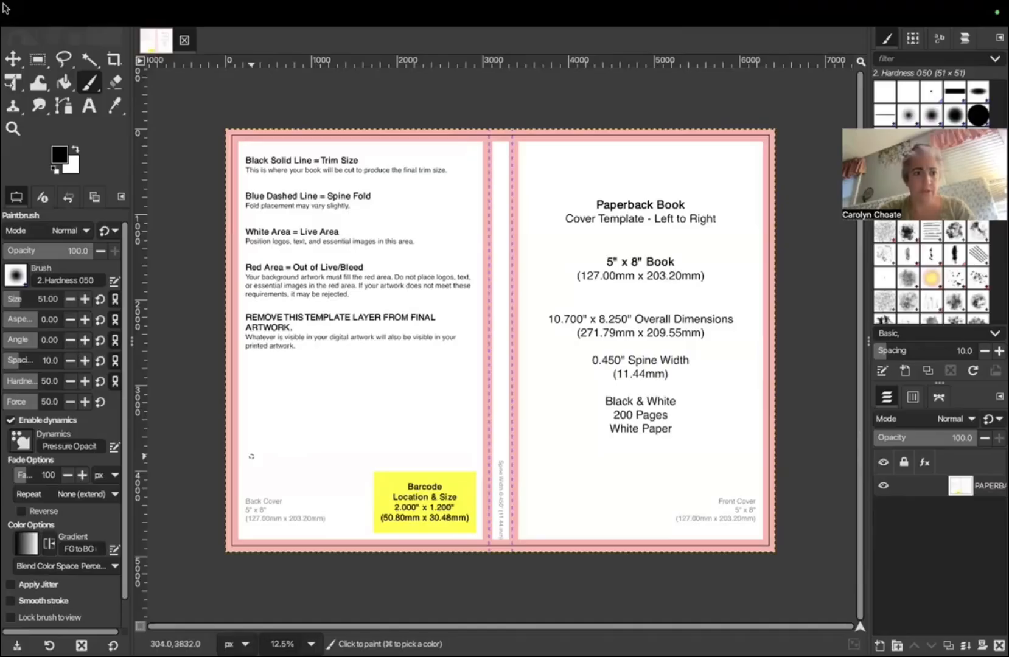
Step: Take the GIMP image window out of full screen
mouse_move(59, 7)
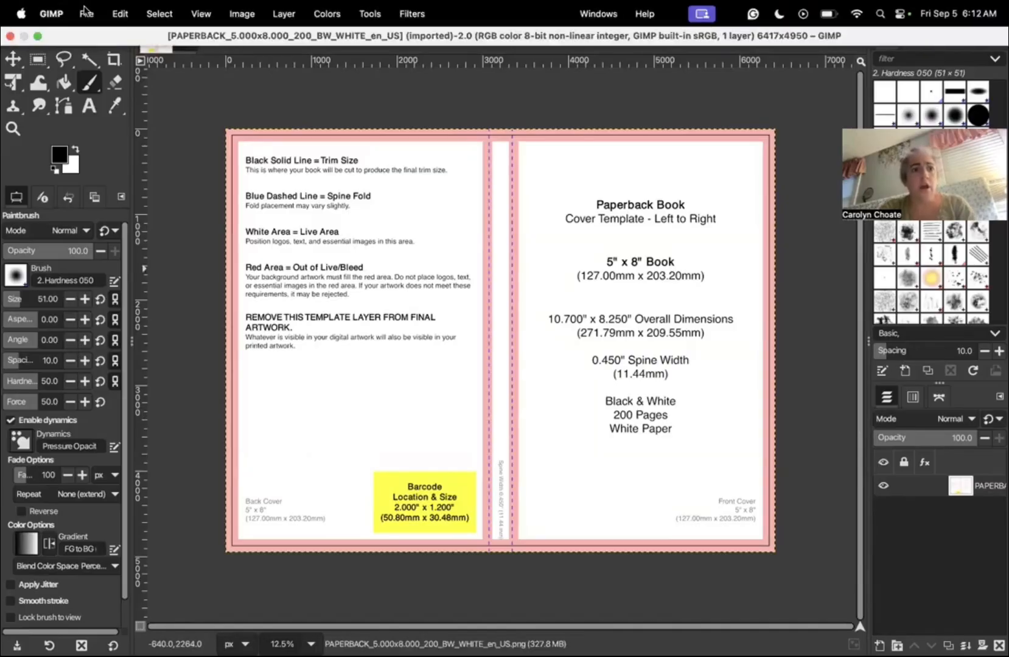
click(86, 13)
click(86, 12)
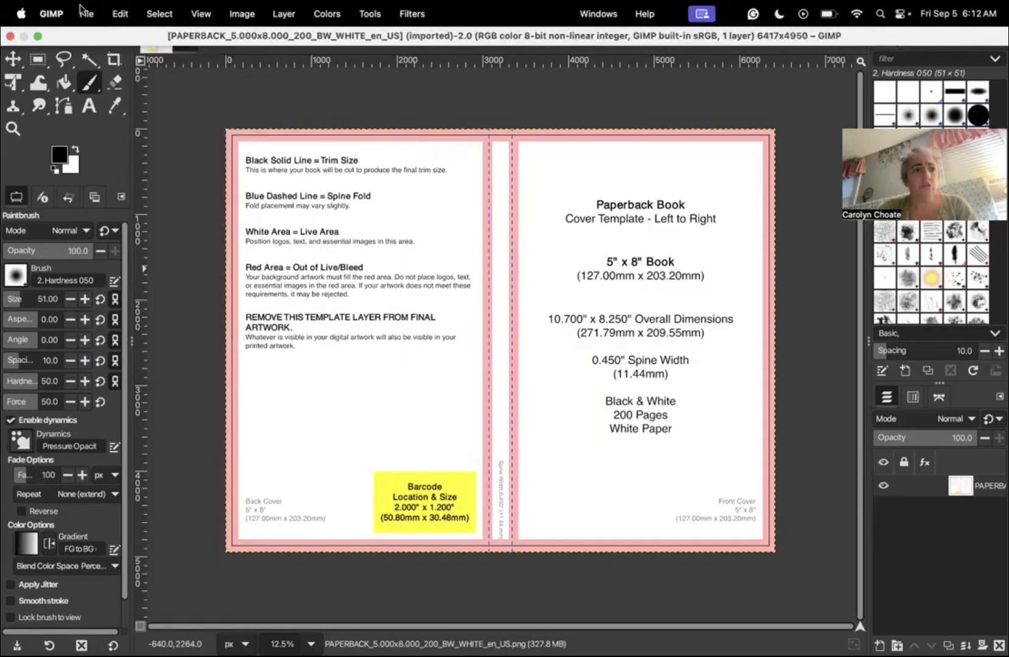
click(43, 37)
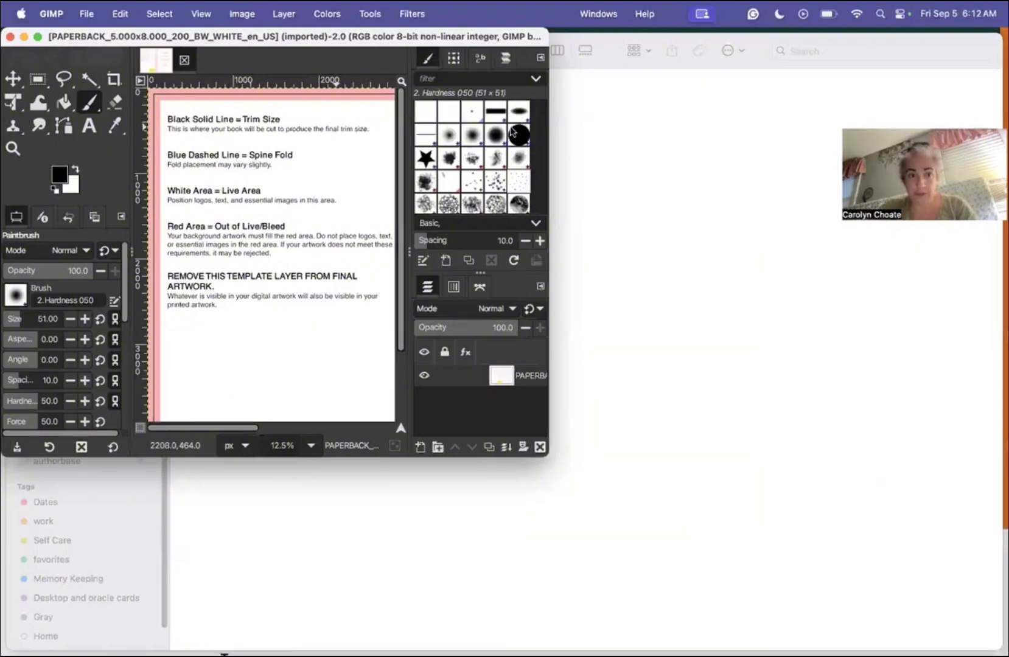
Step: Drag 4 2.jpg from the Covers folder into the template and move it onto the front cover
click(23, 37)
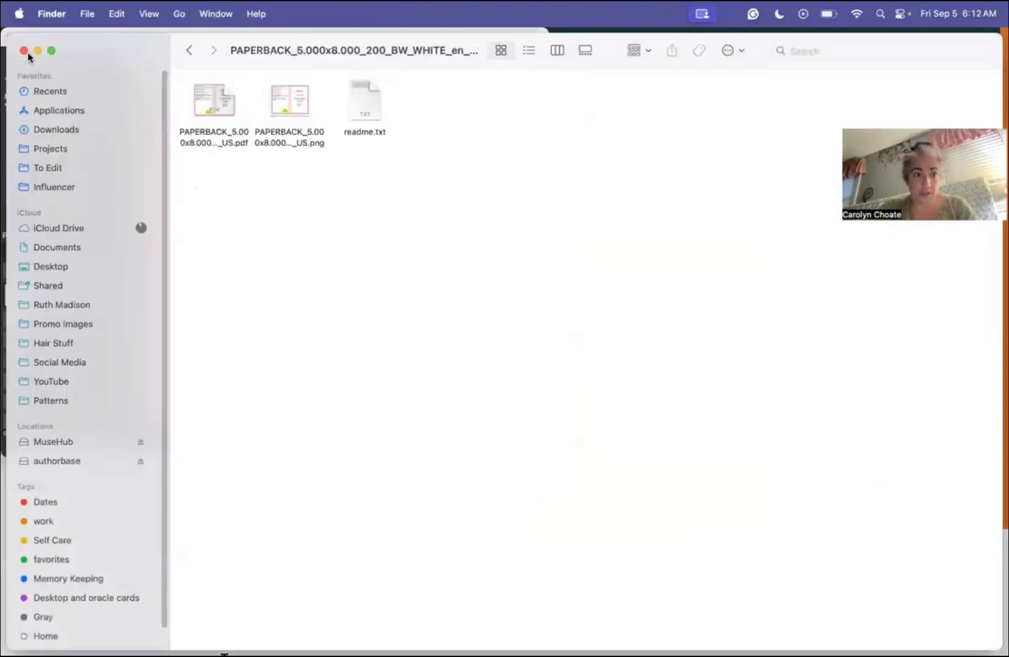
click(81, 305)
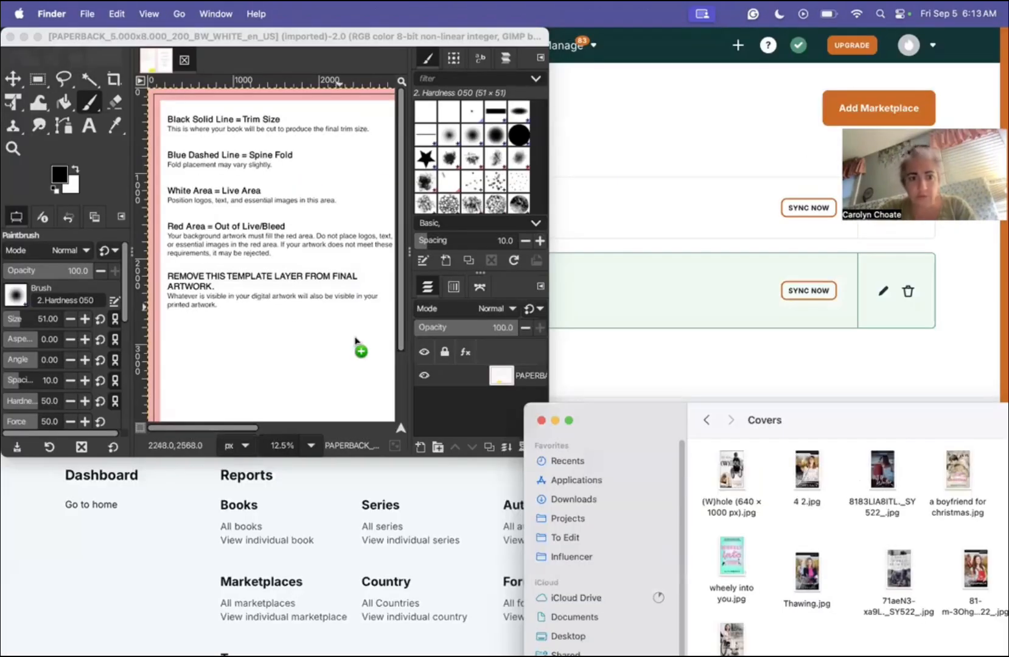
drag(360, 349, 289, 314)
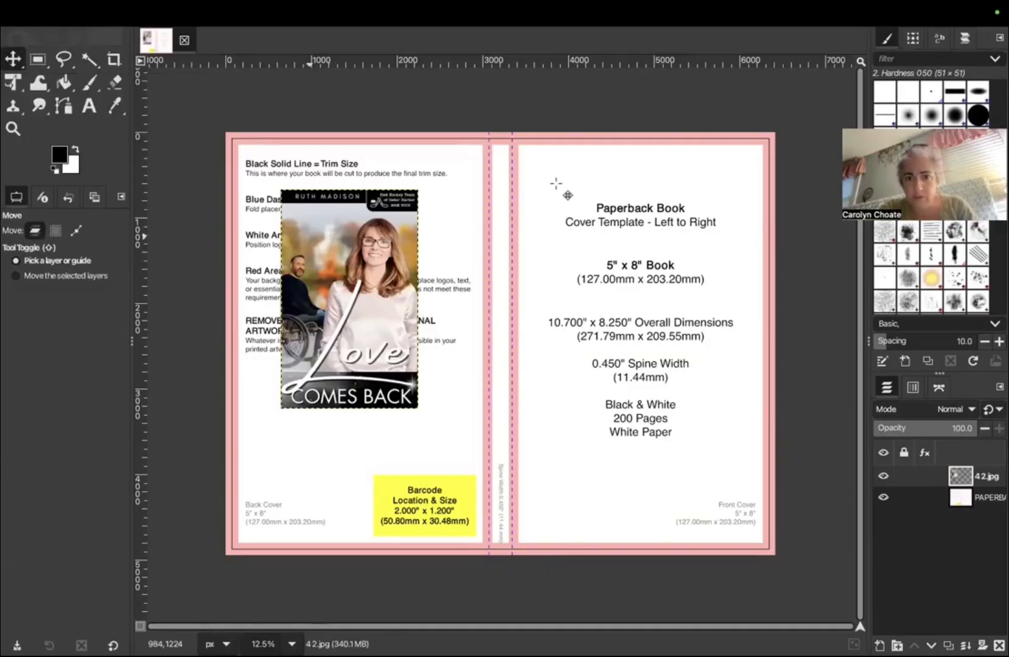
drag(310, 238, 553, 181)
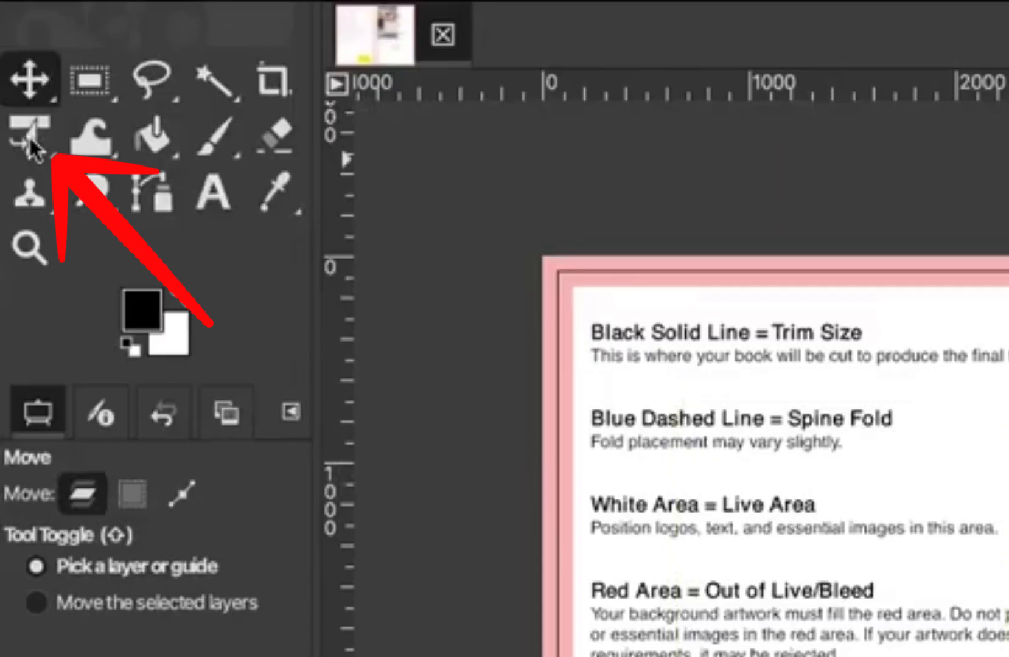
Step: Scale the 4 2.jpg layer to about 2837 x 4539 px so it fills the front-cover panel
click(30, 141)
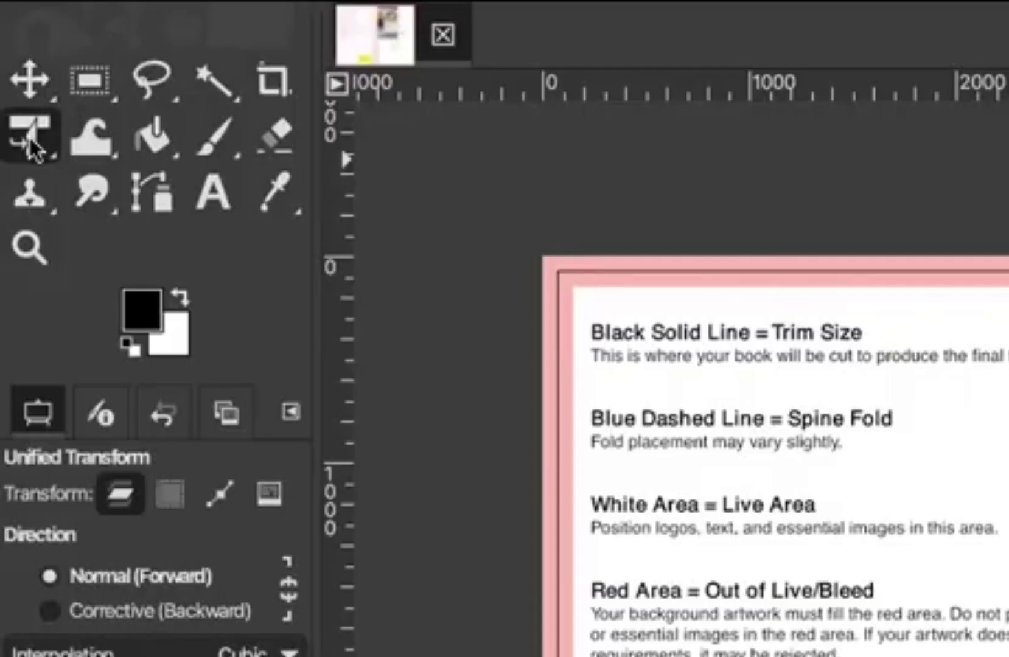
right_click(33, 143)
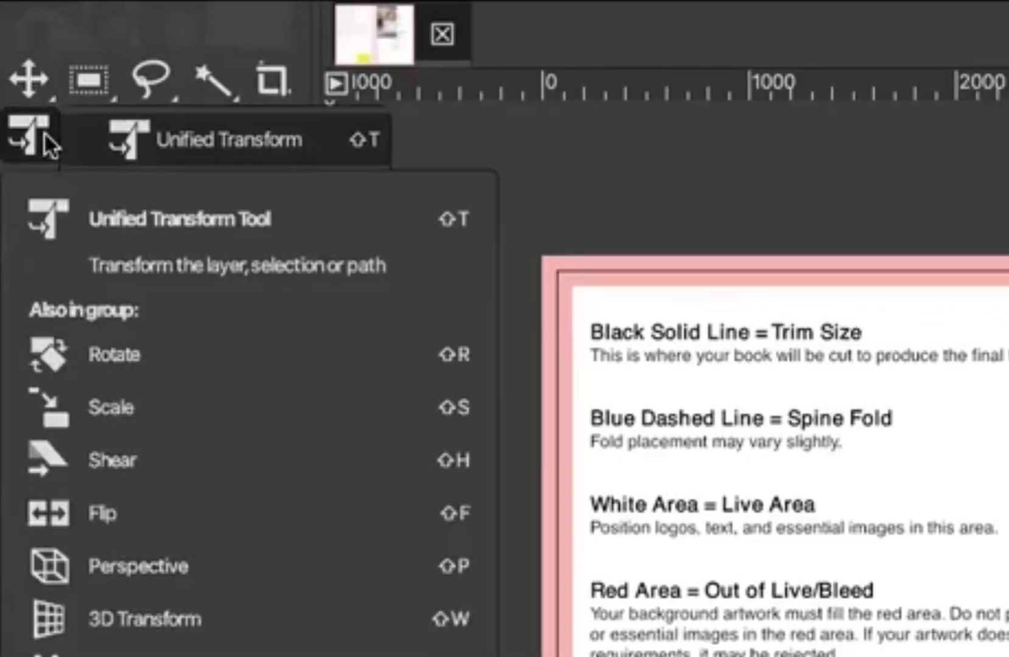
click(139, 252)
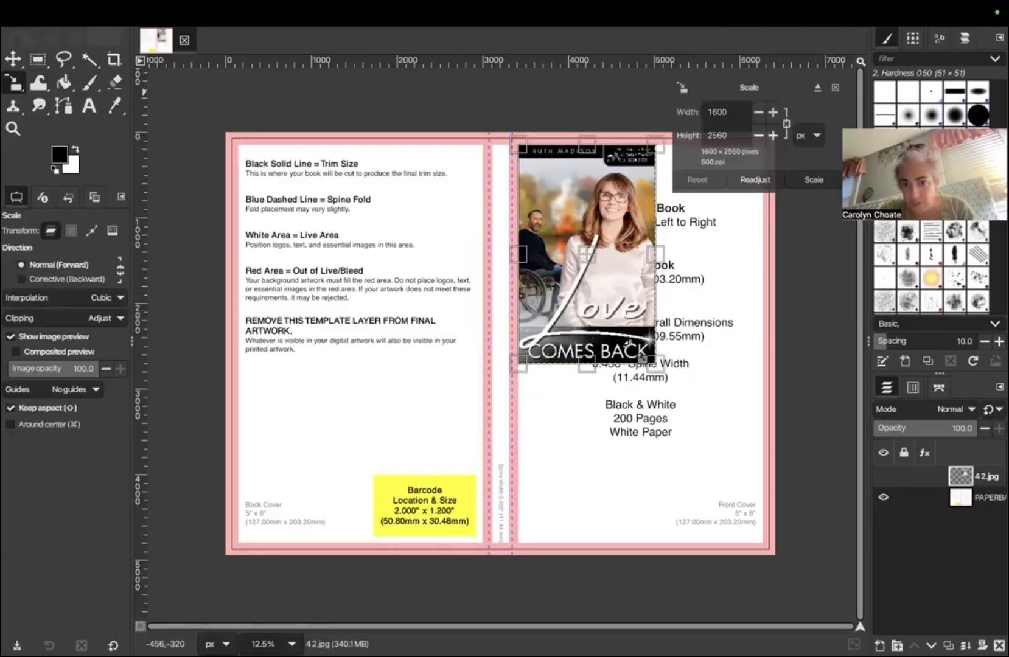
drag(641, 358, 768, 549)
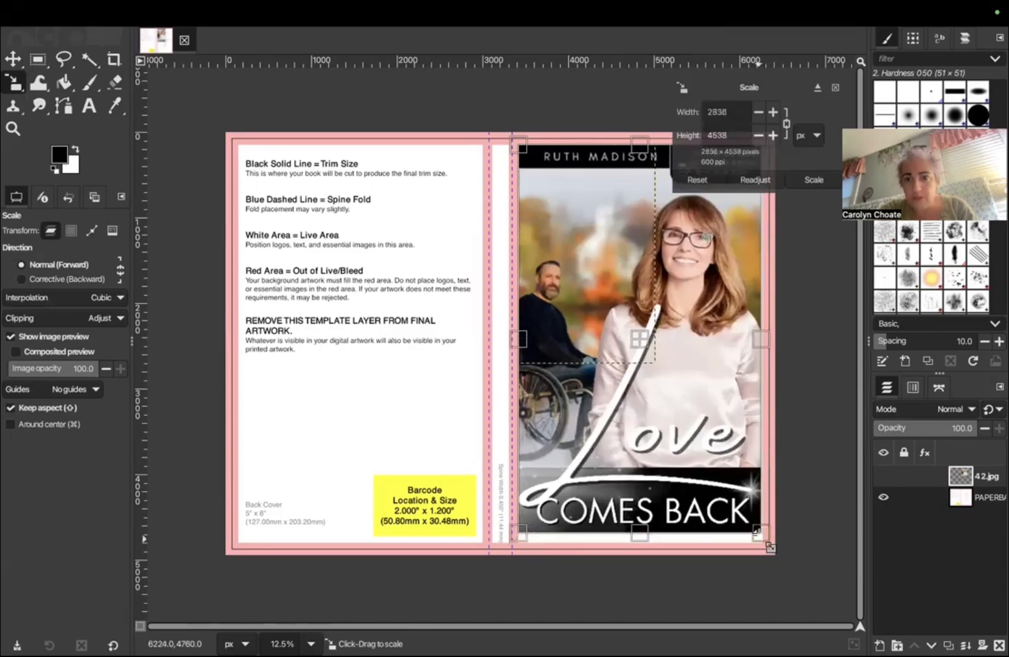
click(819, 179)
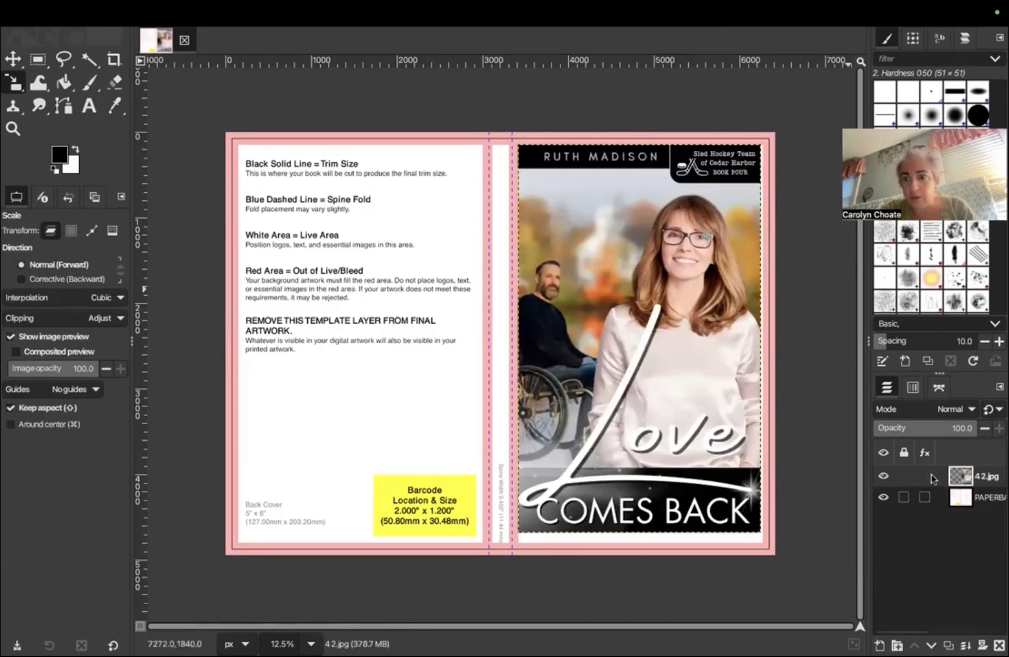
click(984, 505)
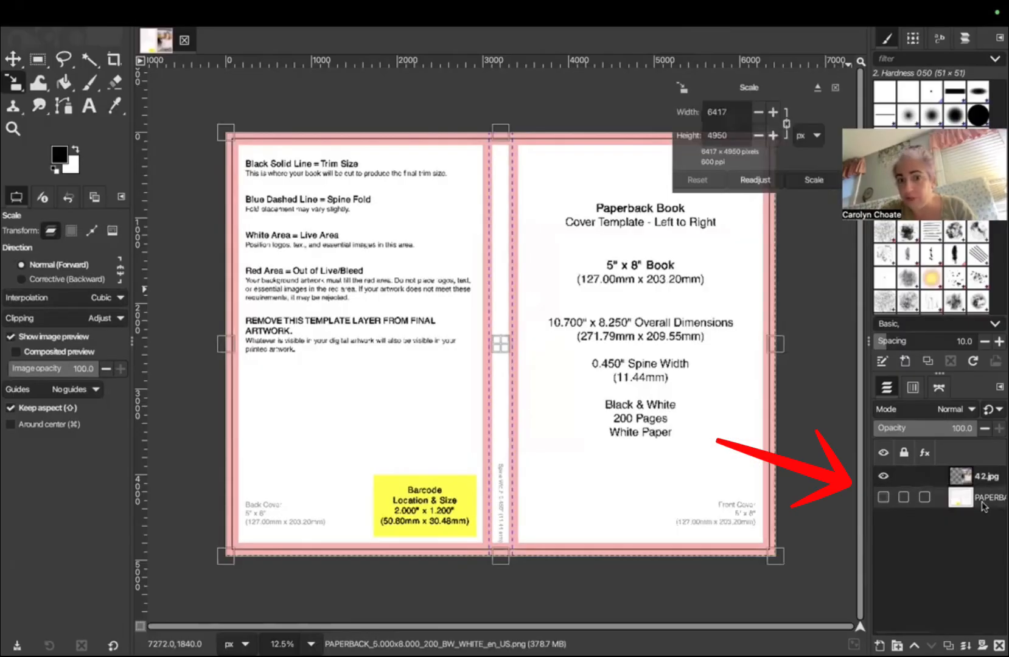
click(978, 480)
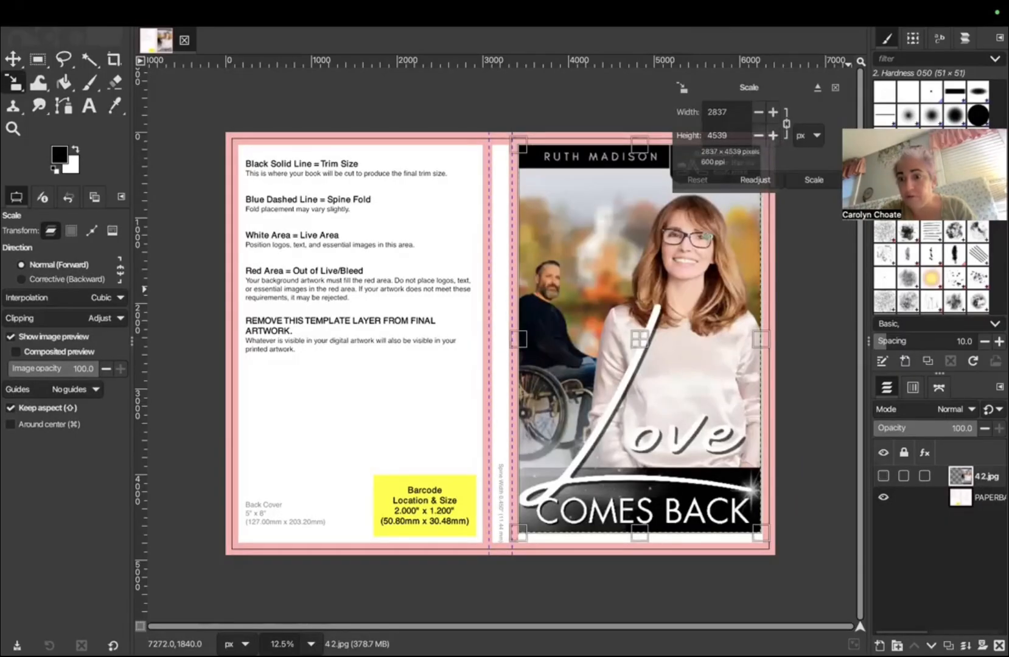
key(Escape)
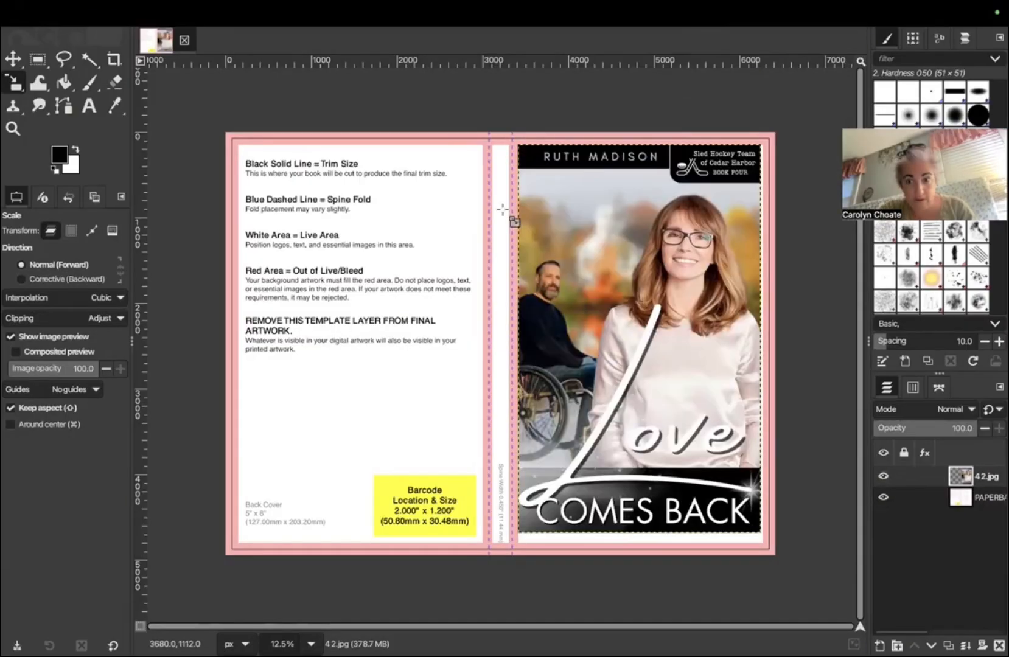
Step: Create a new transparent layer with Shift+Cmd+N
right_click(904, 525)
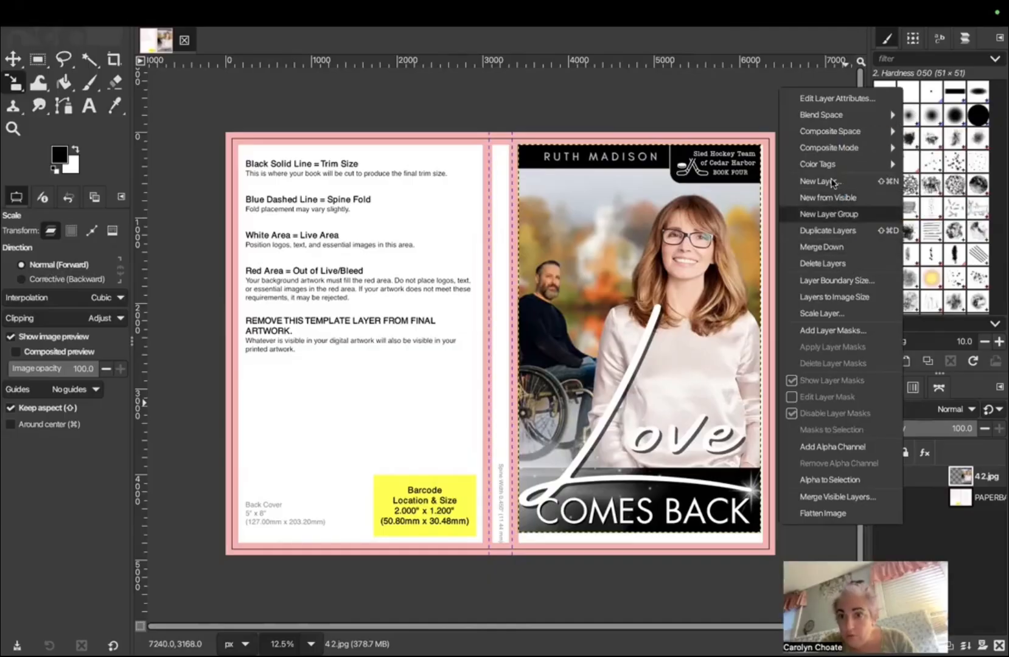
key(shift+super+n)
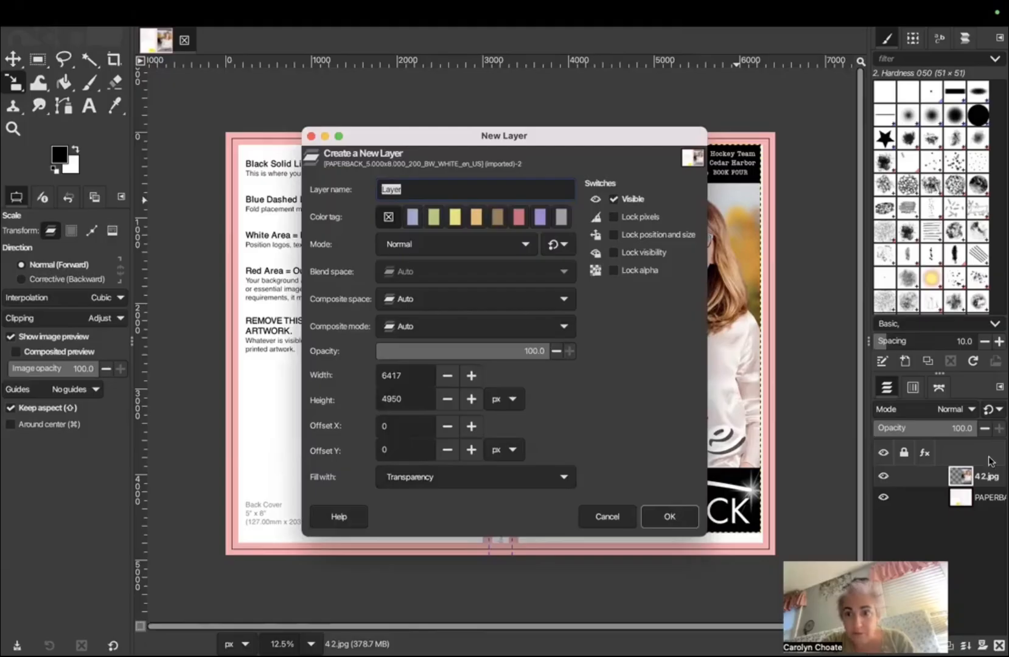
key(Return)
click(412, 181)
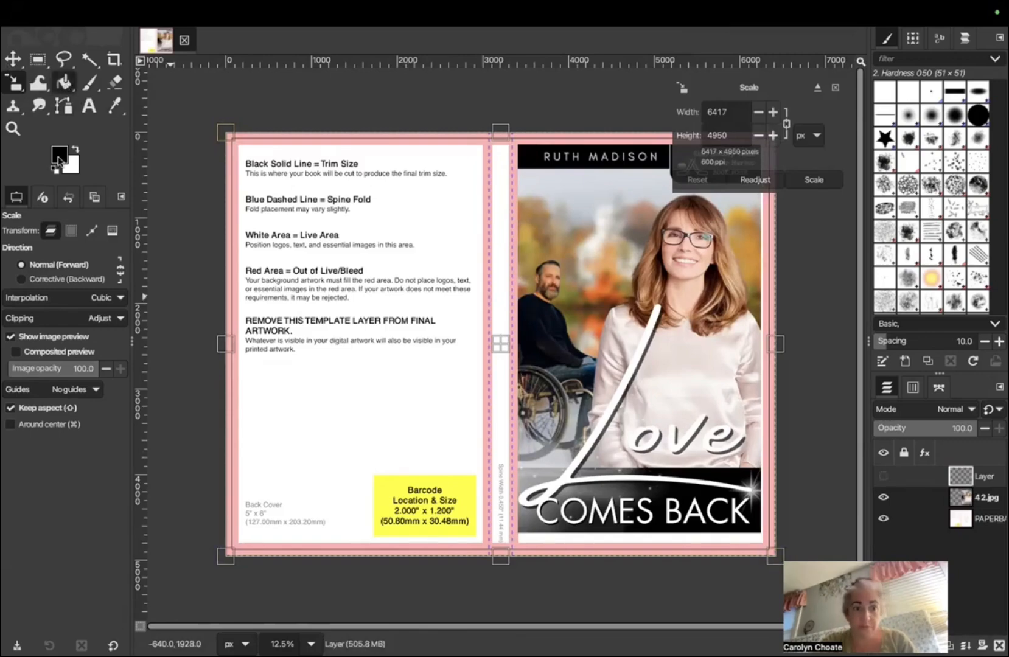
Step: Sample orange from the autumn foliage as the foreground colour and bucket-fill the new layer
click(59, 156)
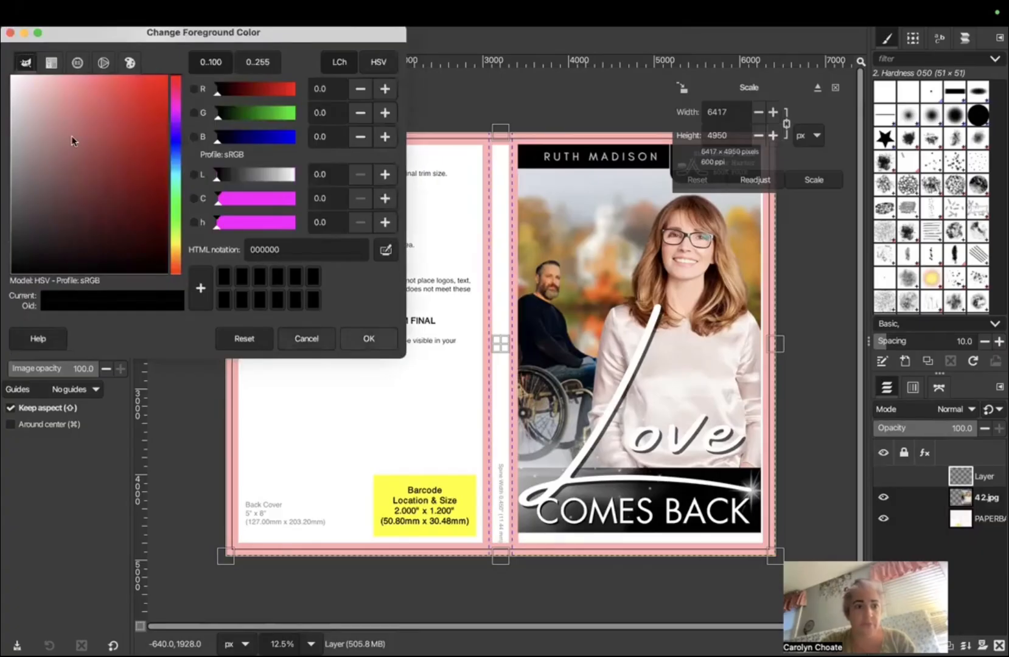
key(Escape)
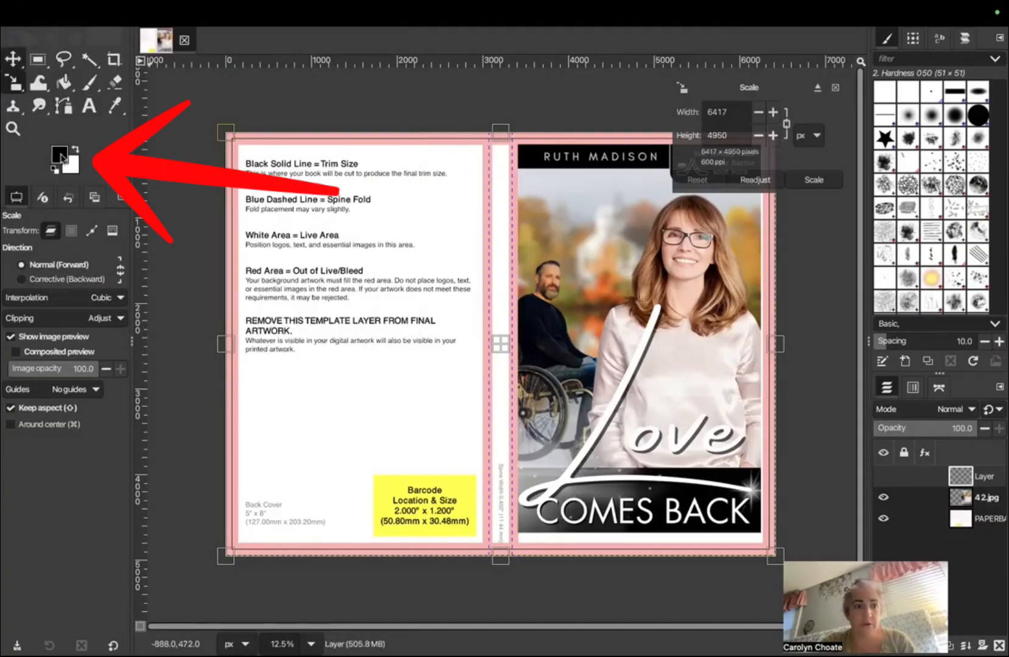
click(62, 158)
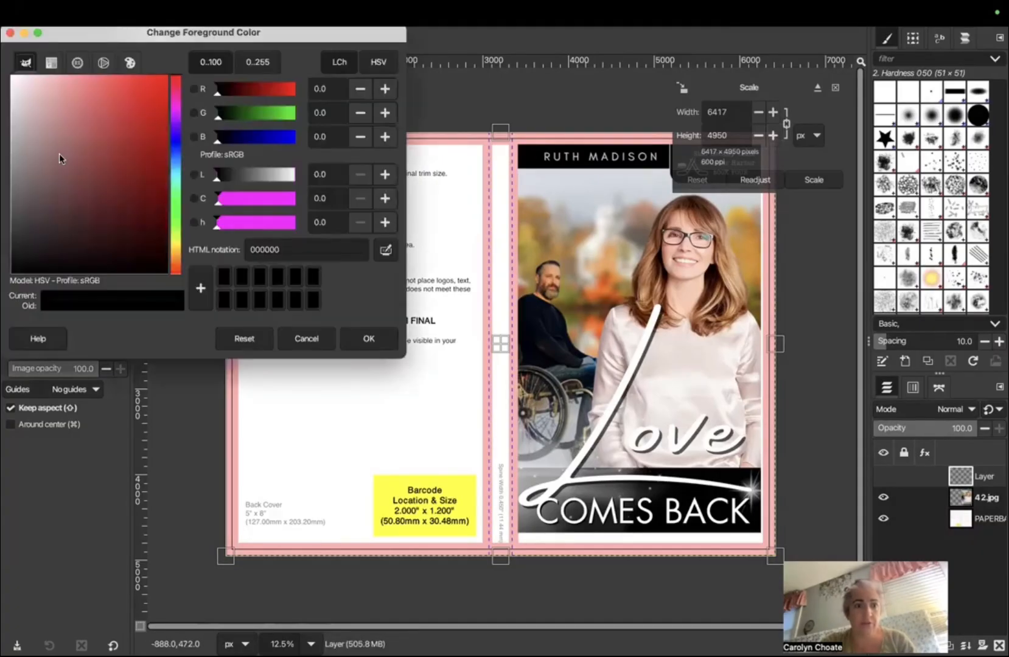
key(Escape)
click(116, 107)
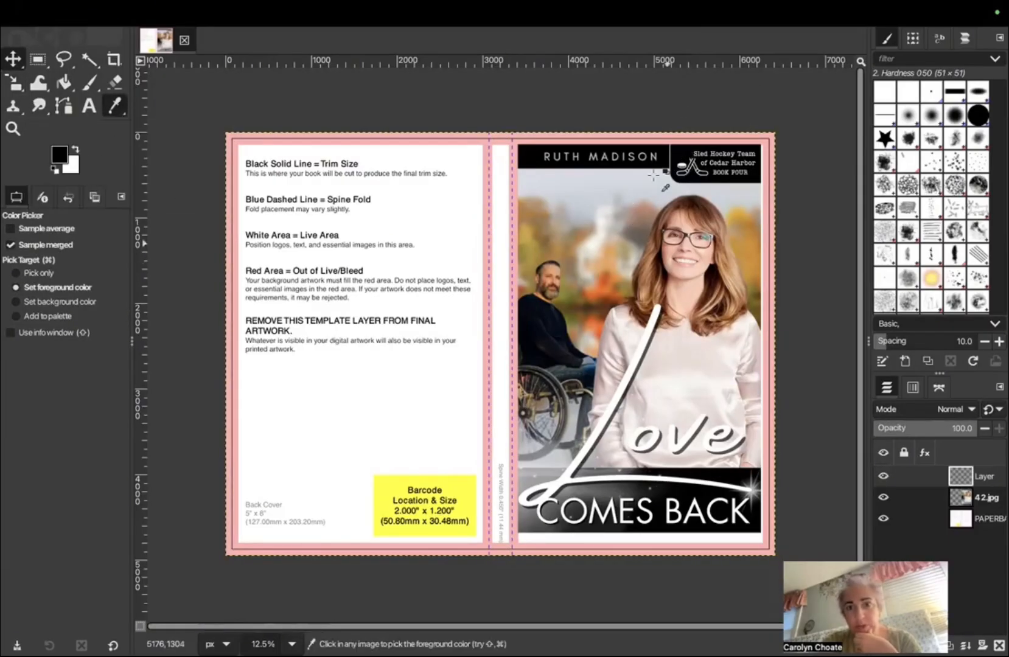
click(596, 294)
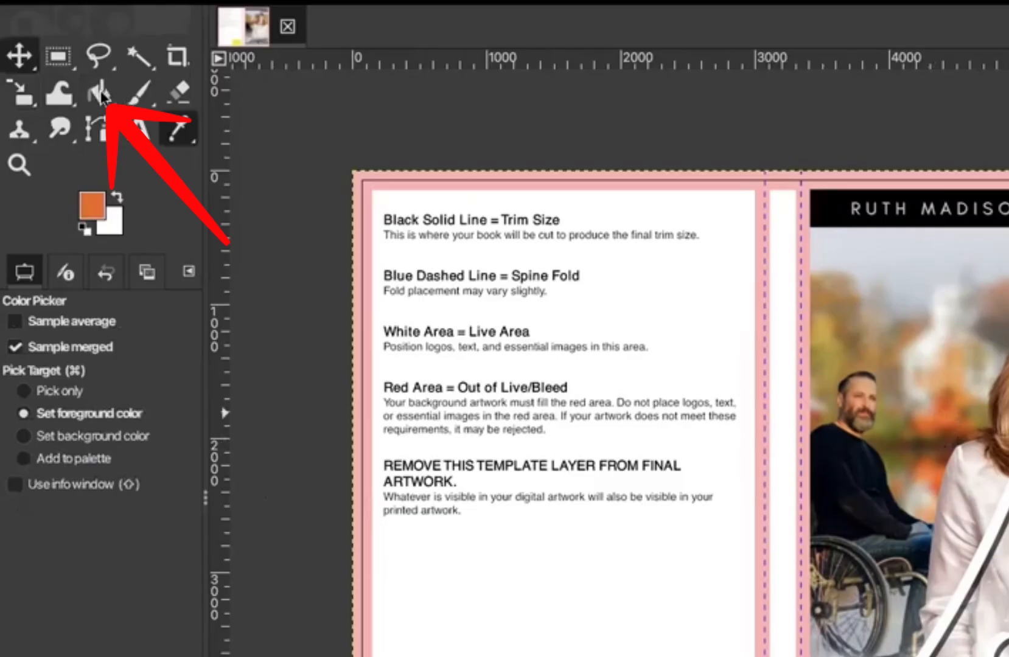
click(99, 94)
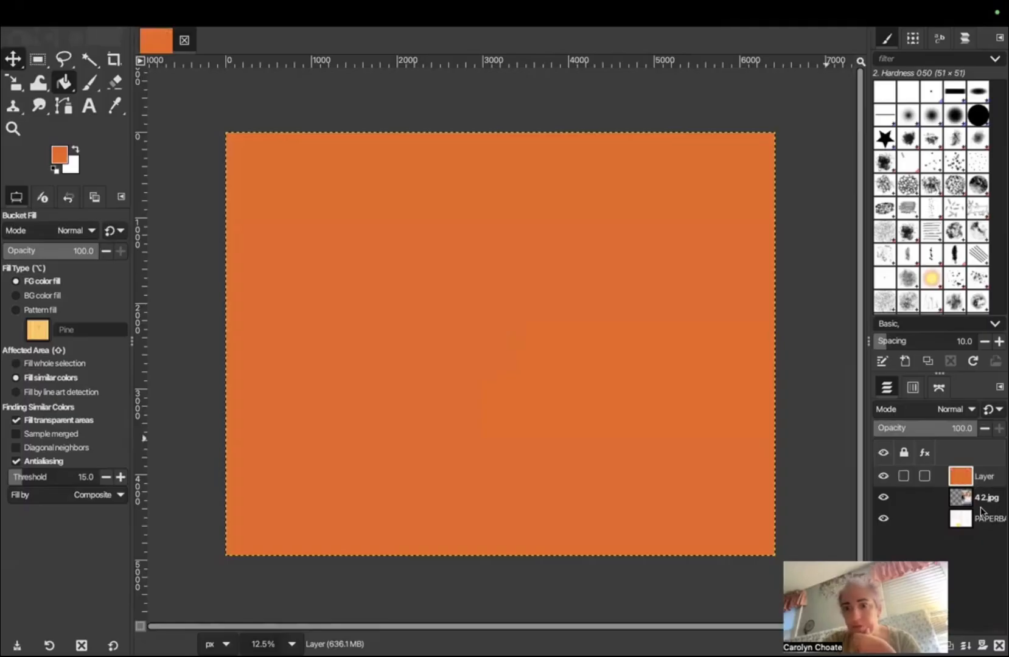
Step: Move the orange layer below 42.jpg and lower its opacity to 56
drag(961, 476, 980, 506)
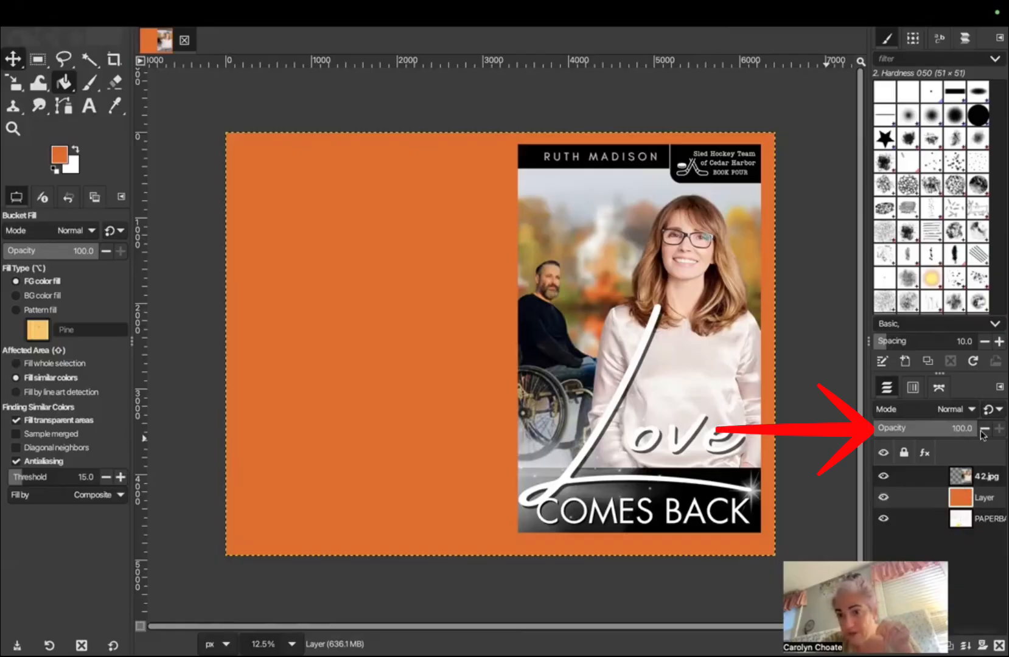
drag(943, 428, 935, 432)
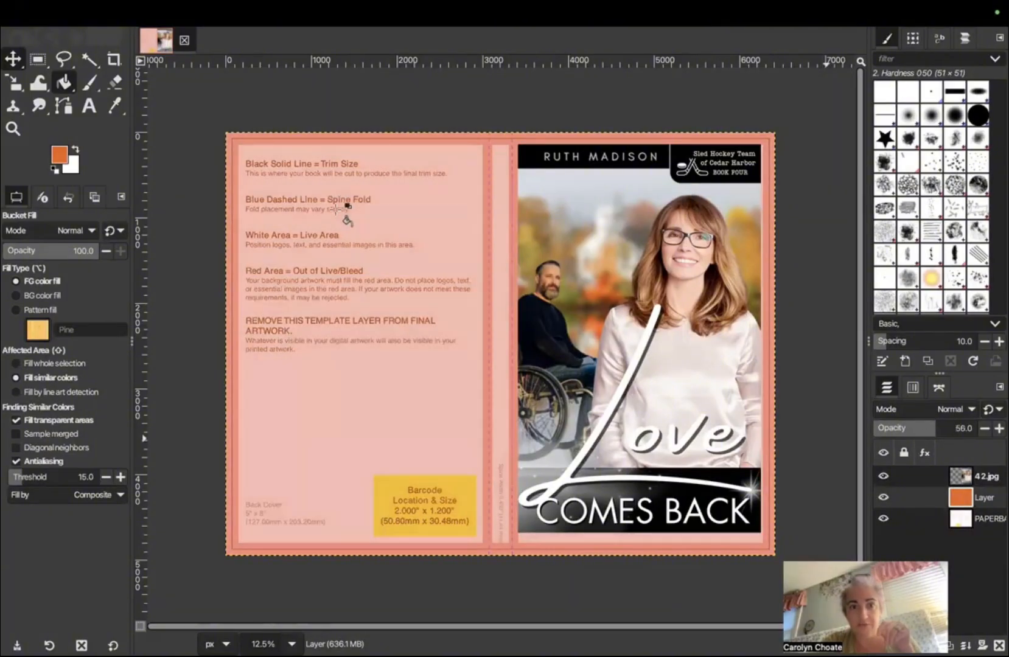
click(89, 107)
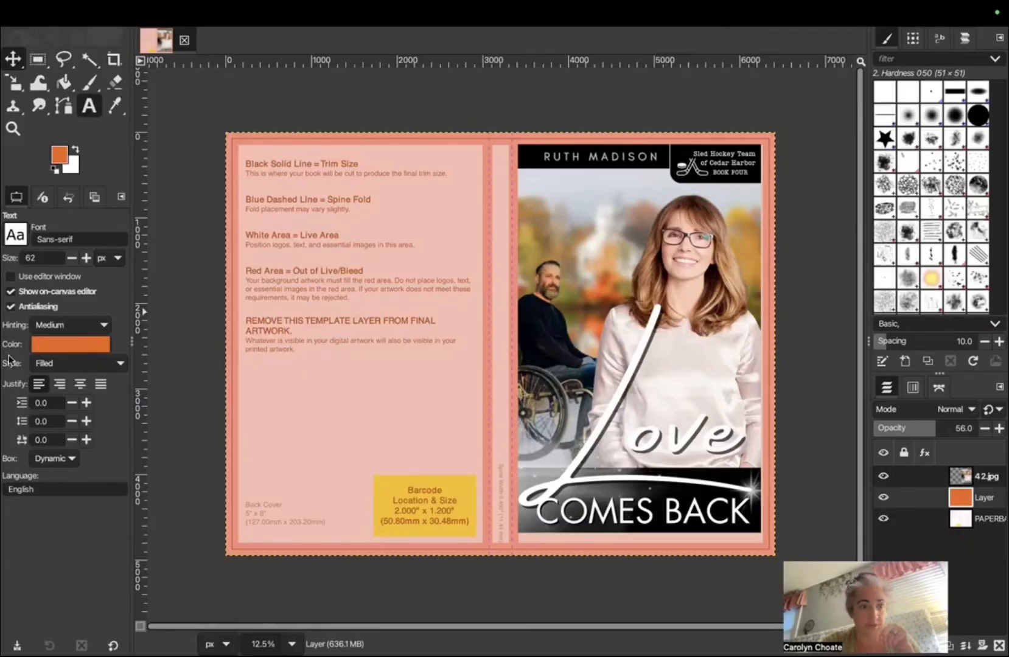
Step: Set the text colour to black and choose the Monospace font at 62 px for 'Back cover text'
click(53, 345)
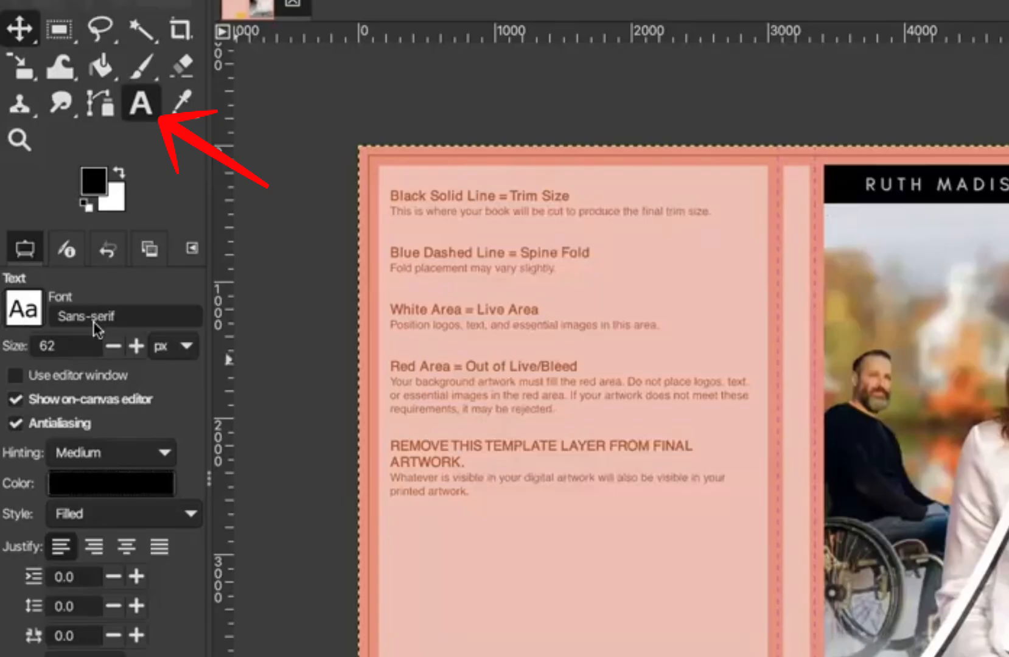
click(95, 327)
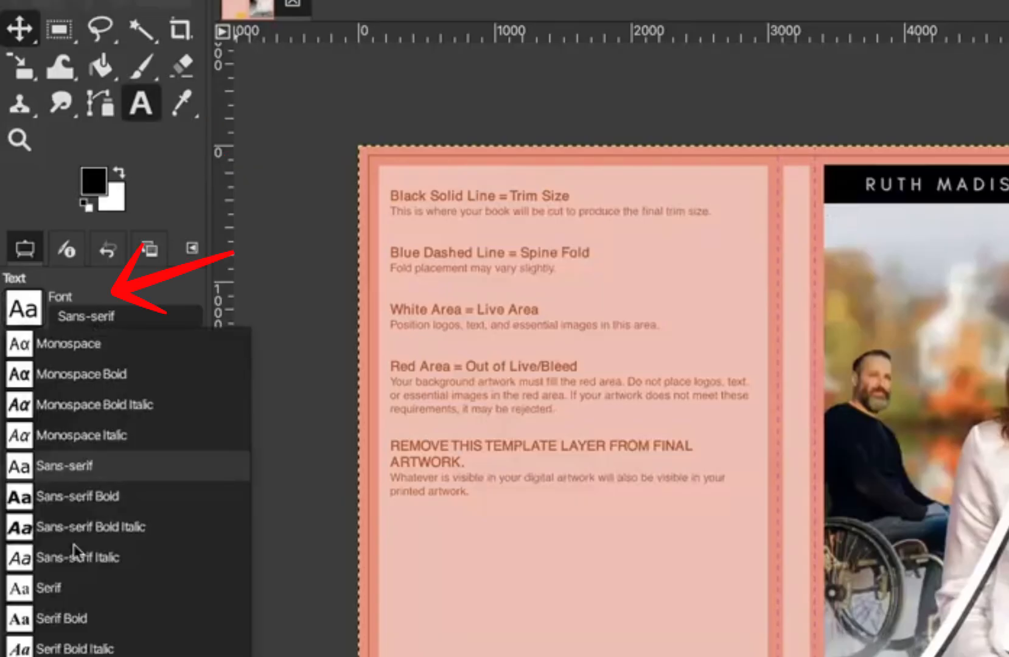
scroll(76, 551, down, 3)
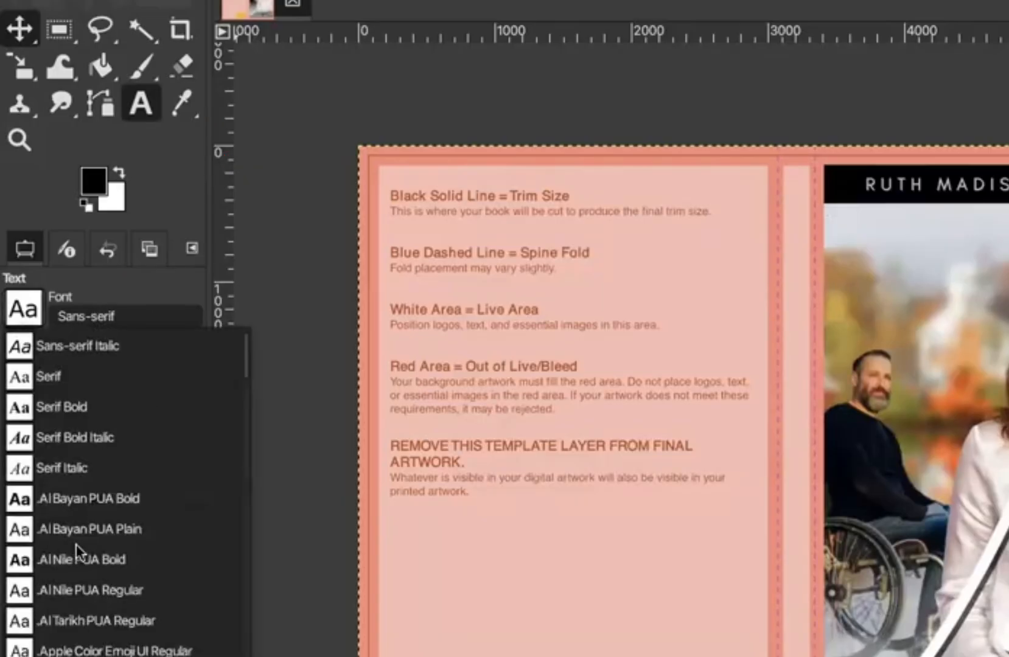
scroll(76, 551, down, 5)
scroll(124, 543, down, 3)
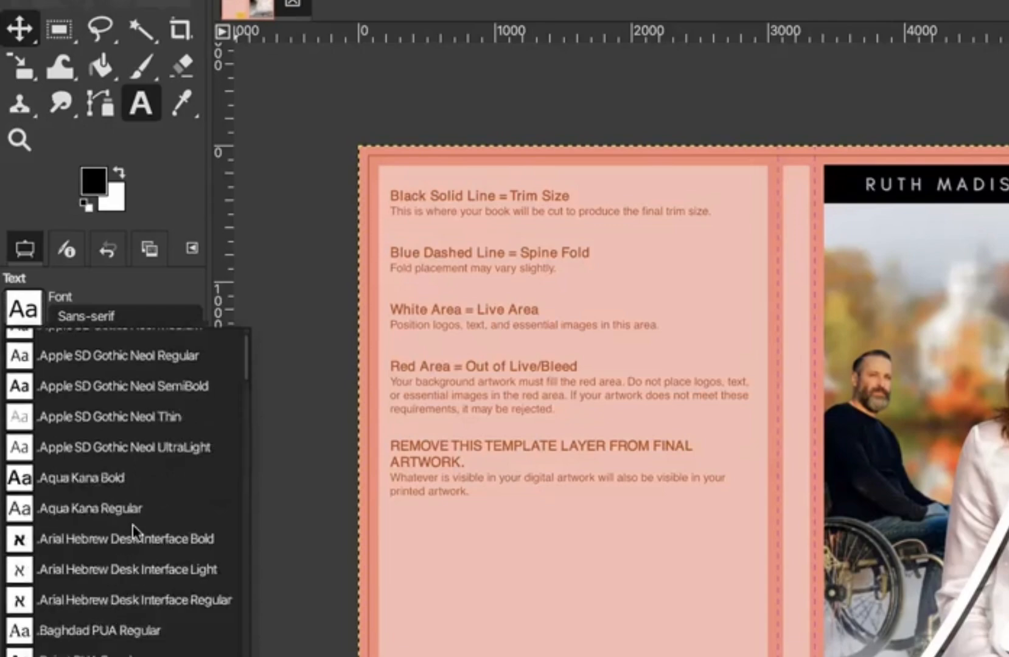
scroll(135, 534, down, 10)
scroll(128, 538, down, 4)
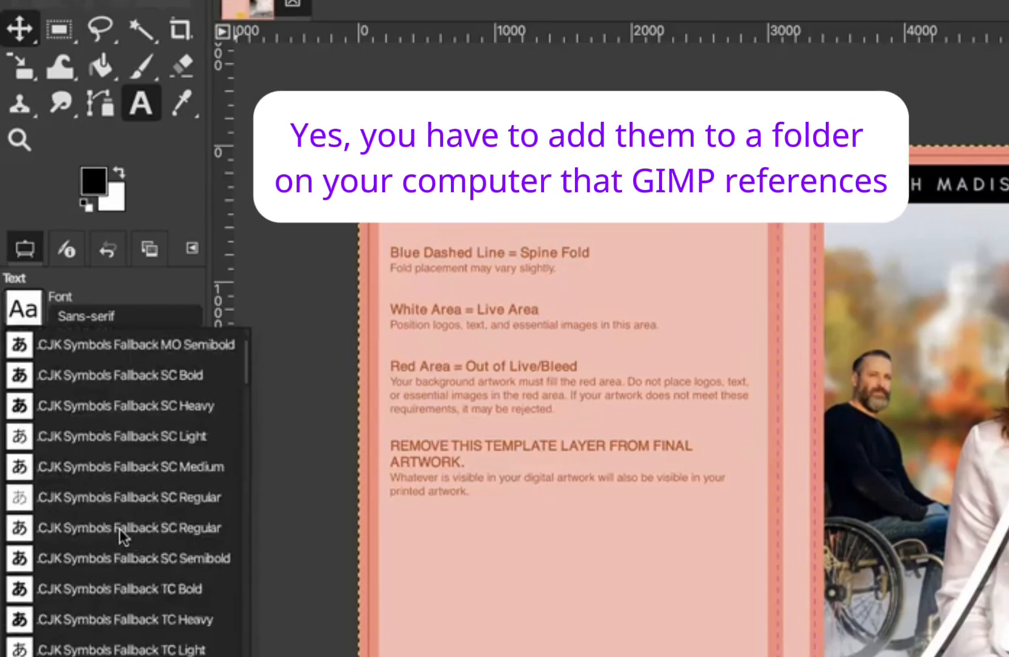
scroll(18, 540, down, 3)
scroll(26, 550, up, 5)
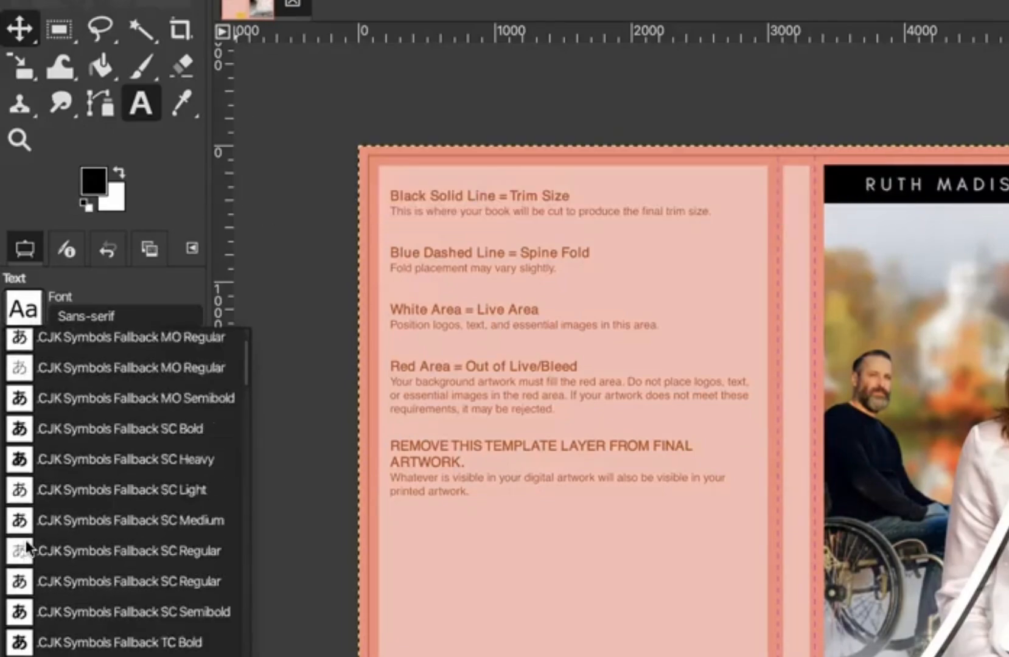
scroll(151, 535, up, 10)
scroll(137, 532, up, 4)
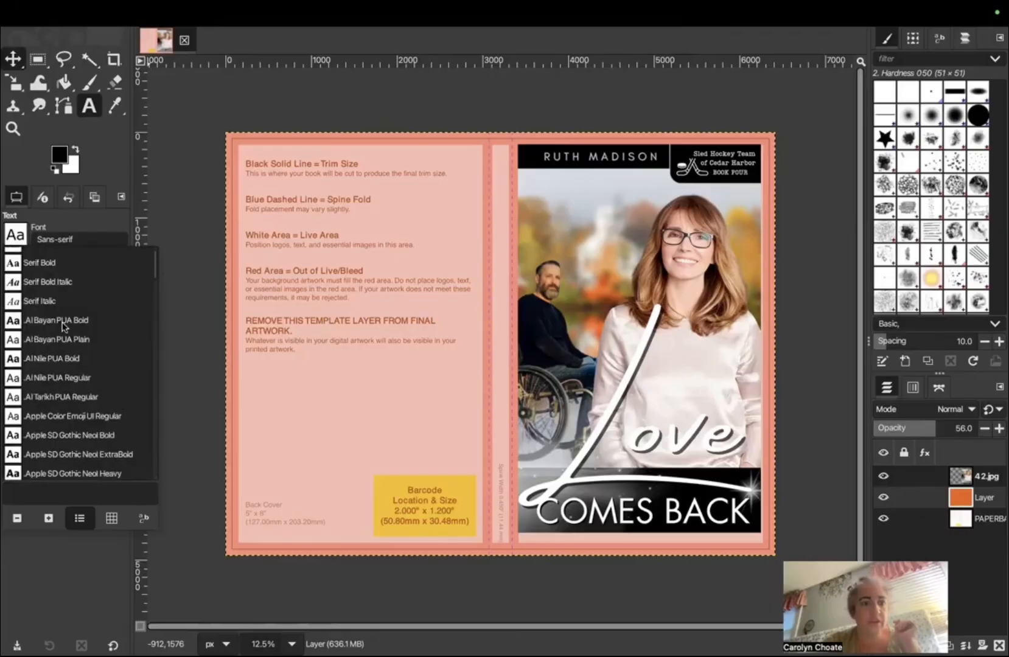
scroll(65, 321, up, 3)
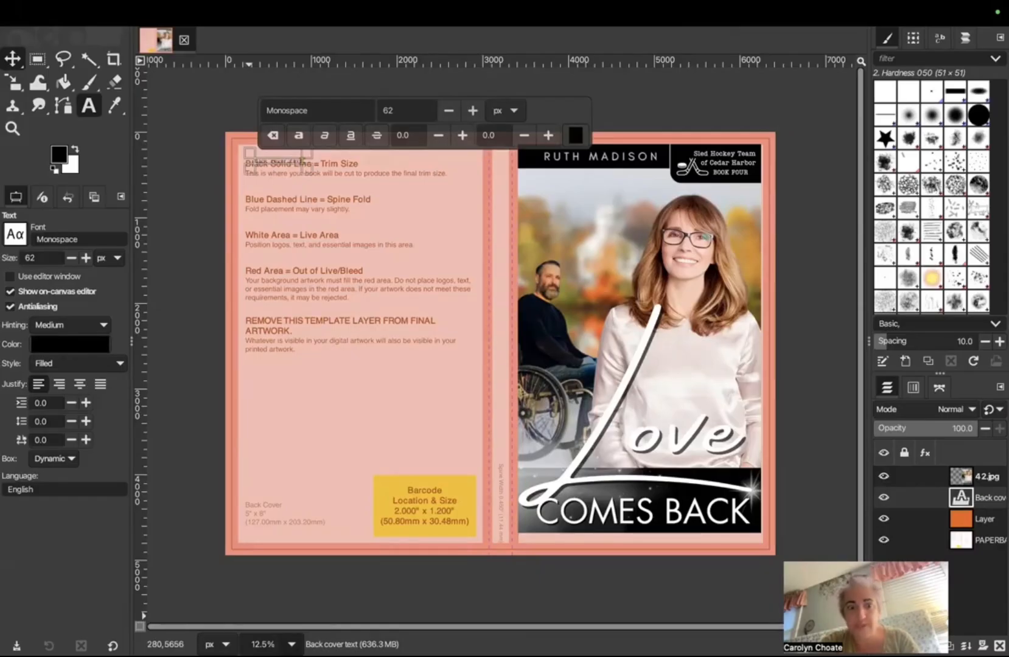
Step: Check the back cover text at 50% zoom, zoom back out, and change its text box mode
click(292, 644)
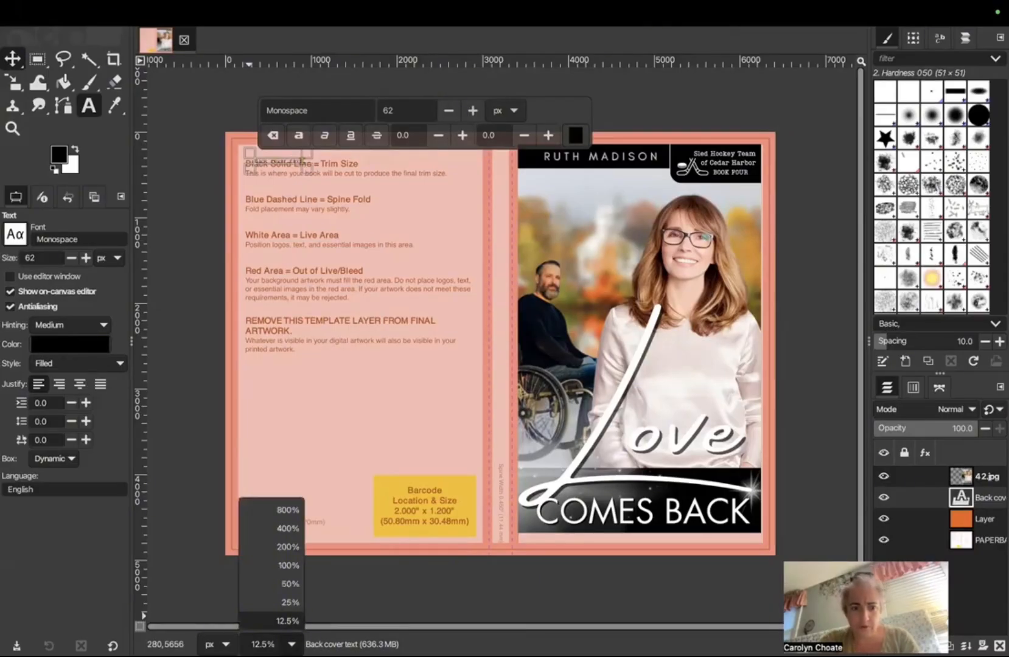
click(290, 584)
drag(491, 627, 297, 628)
drag(859, 344, 860, 159)
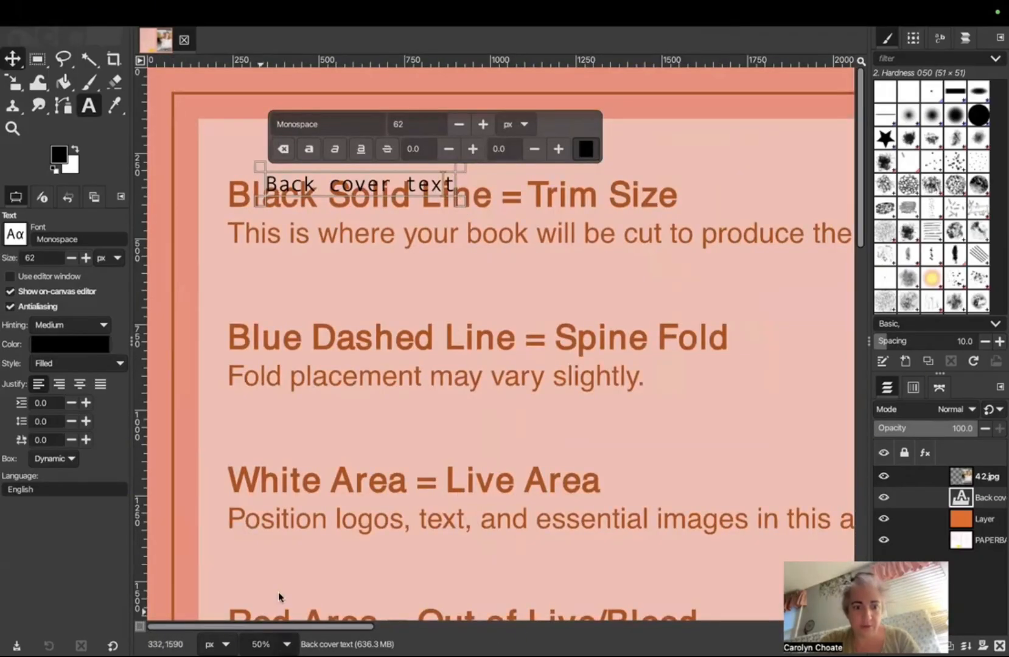
click(286, 643)
click(291, 620)
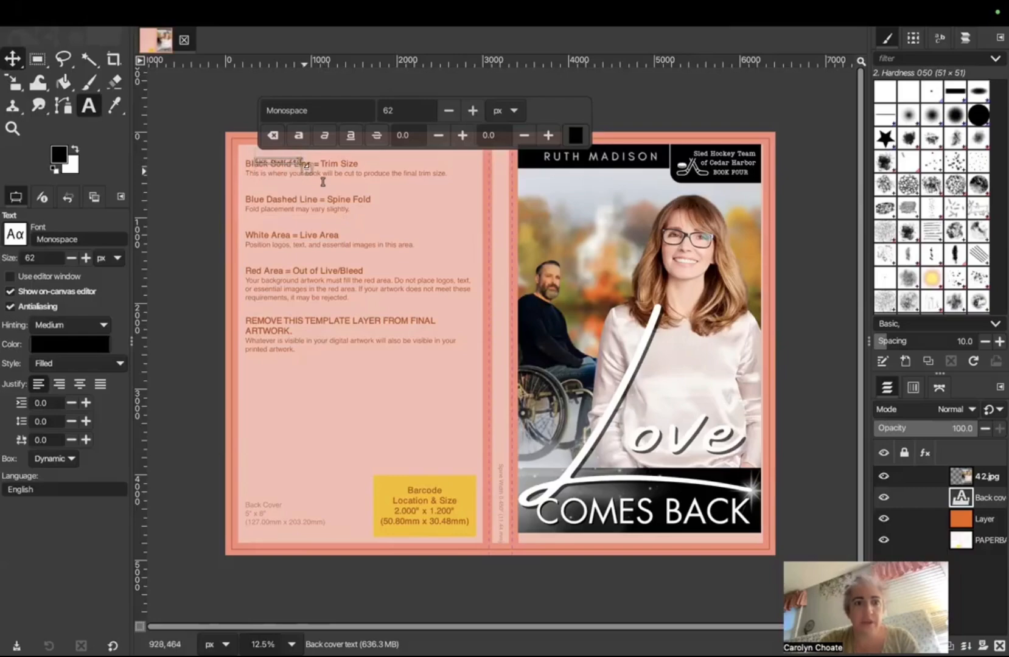
click(321, 191)
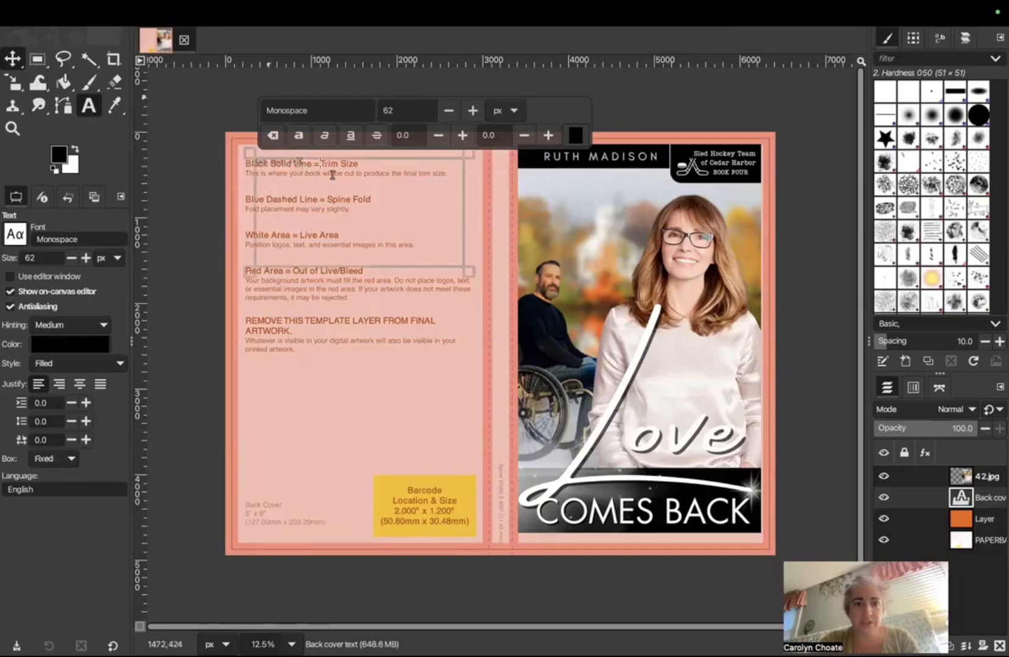
Step: Resize all the Back cover text to 200 px, then reduce it to 182 px
key(ctrl+a)
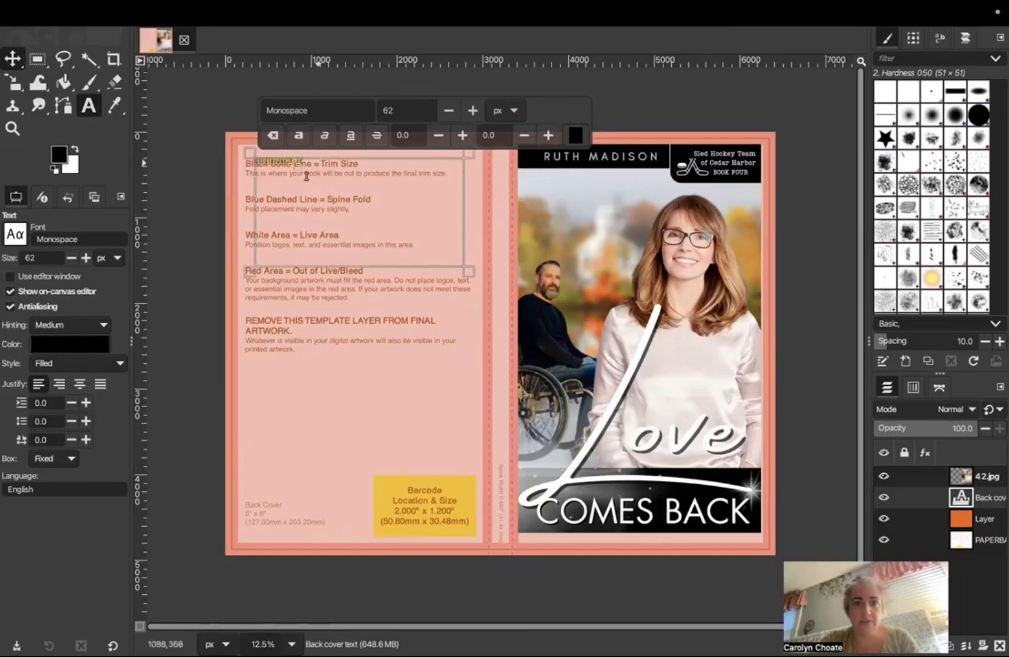
click(474, 114)
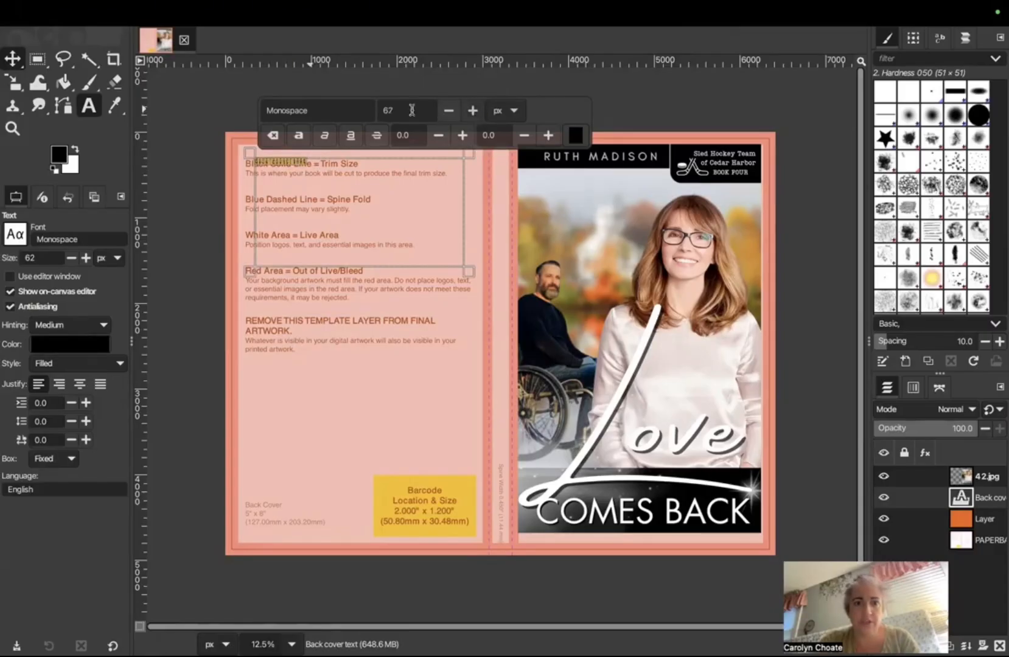
key(BackSpace)
key(BackSpace)
text(200)
key(Return)
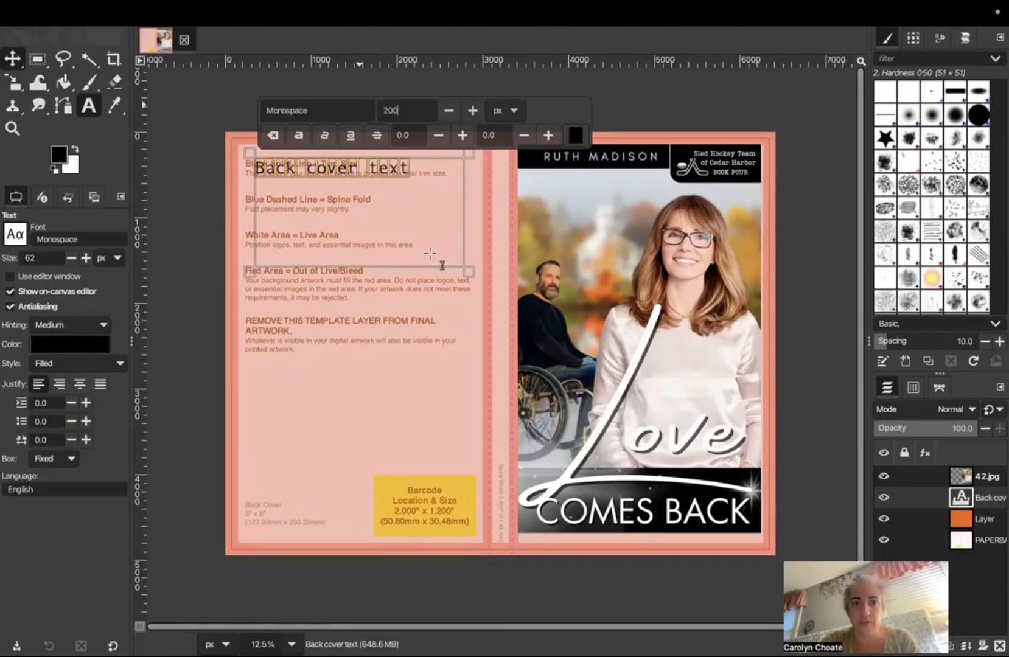
click(448, 110)
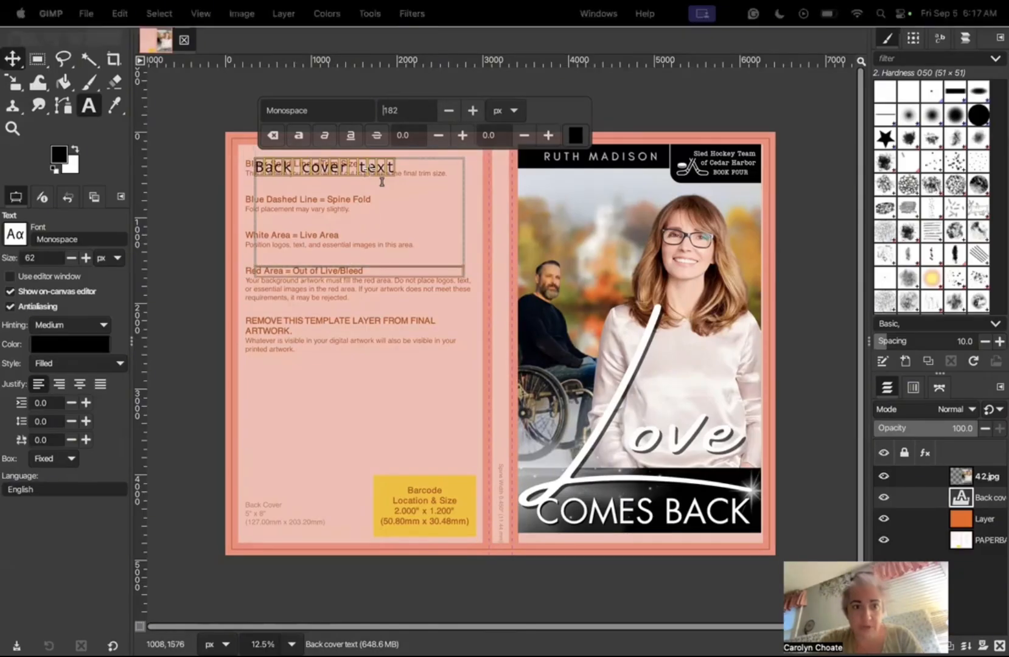
click(387, 321)
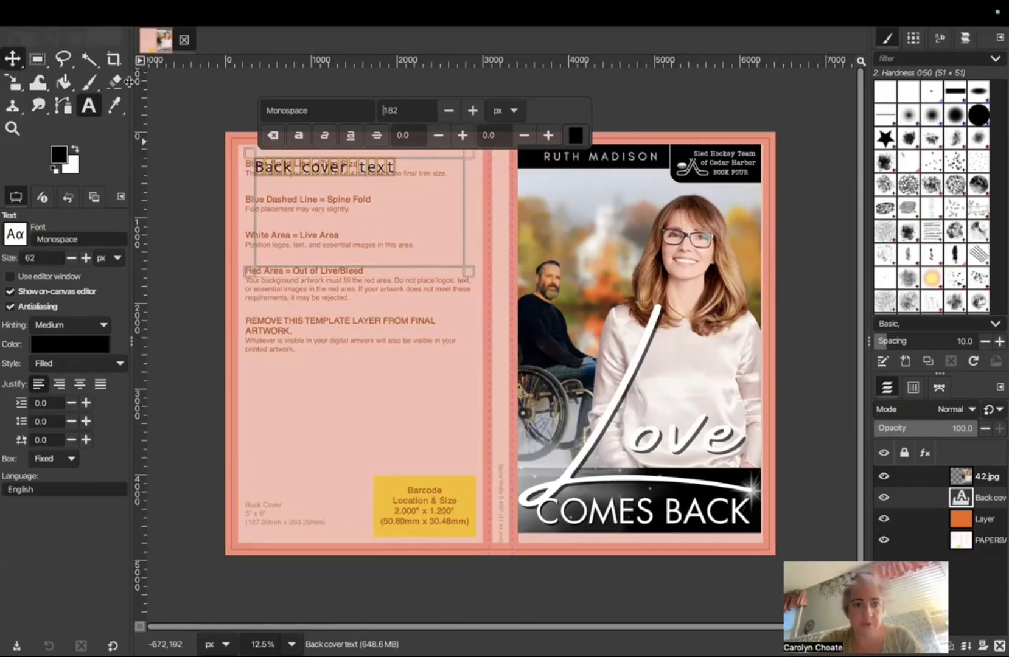
key(m)
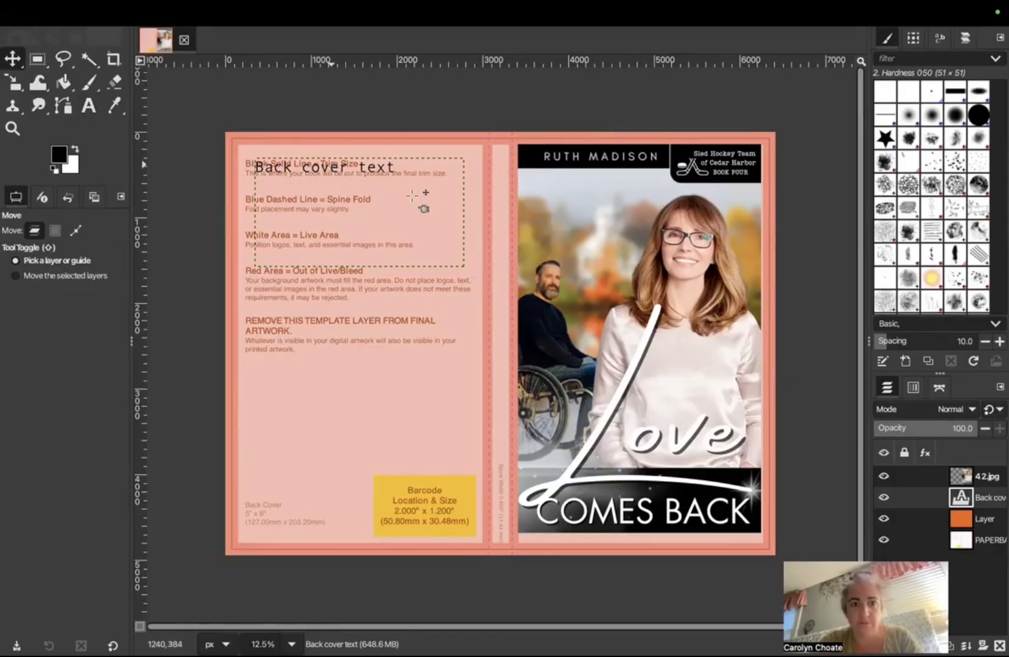
Step: Move the Back cover text layer toward the spine
mouse_move(321, 195)
mouse_down()
mouse_move(364, 193)
mouse_move(335, 195)
mouse_up()
click(323, 165)
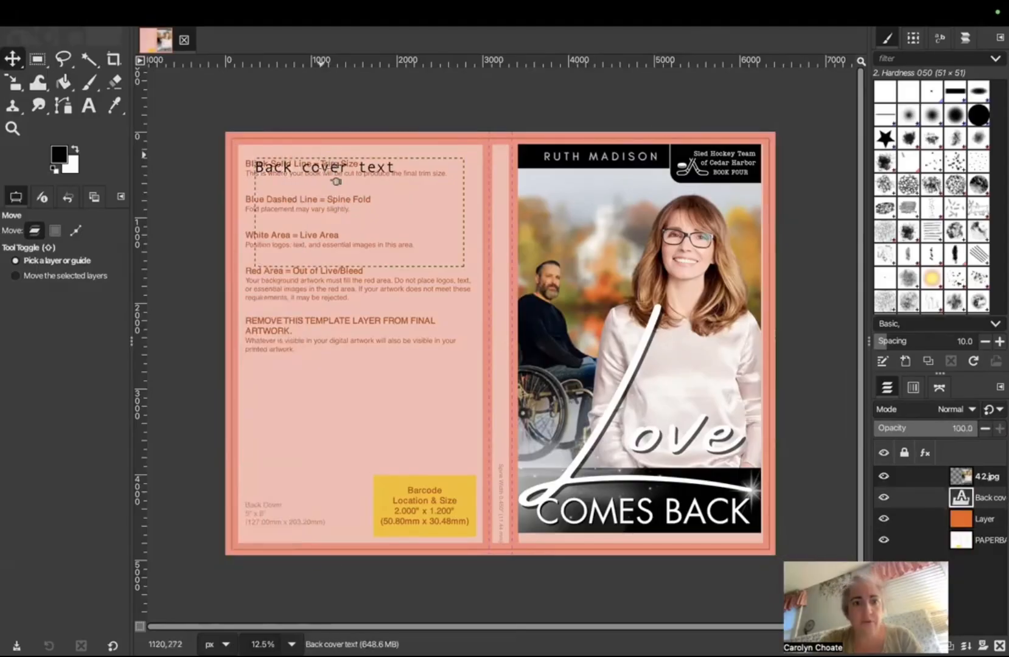
click(335, 182)
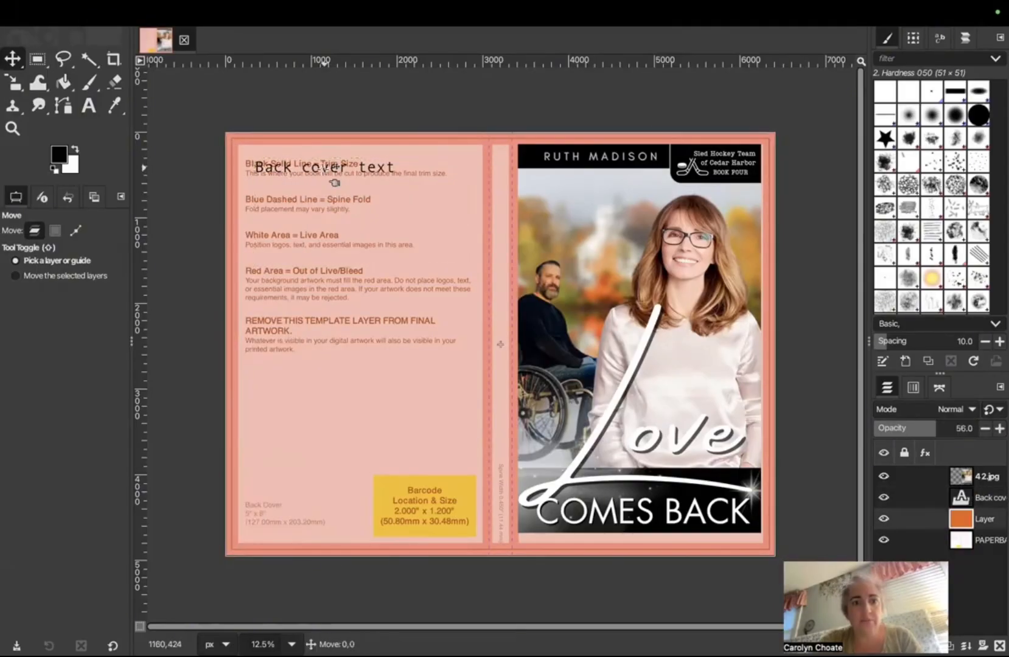
drag(355, 184, 483, 247)
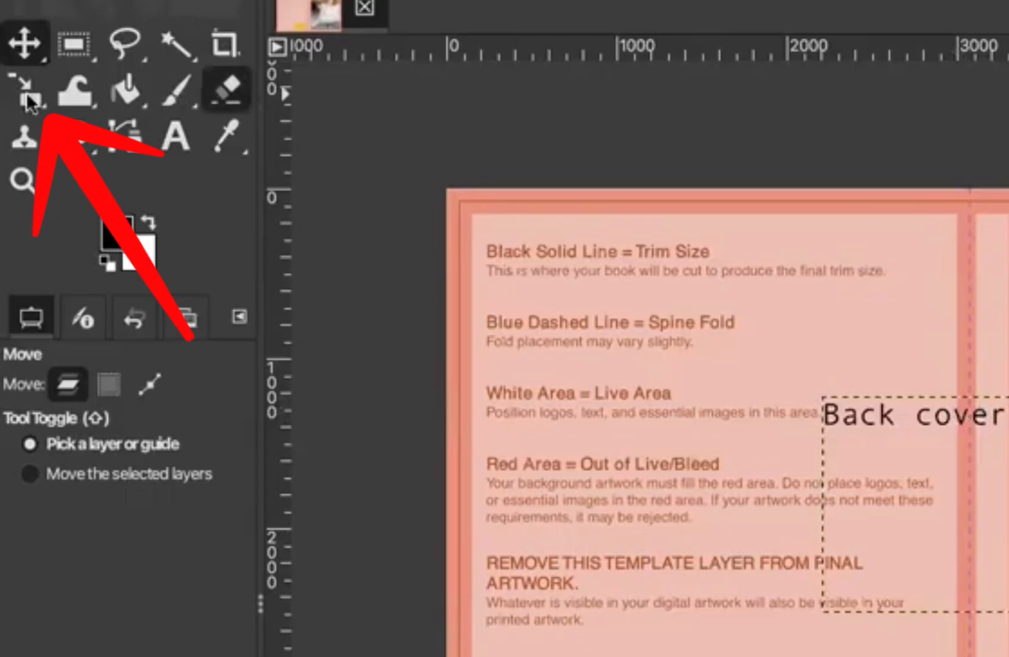
Step: Rotate the Back cover text layer by exactly 90 degrees
click(29, 101)
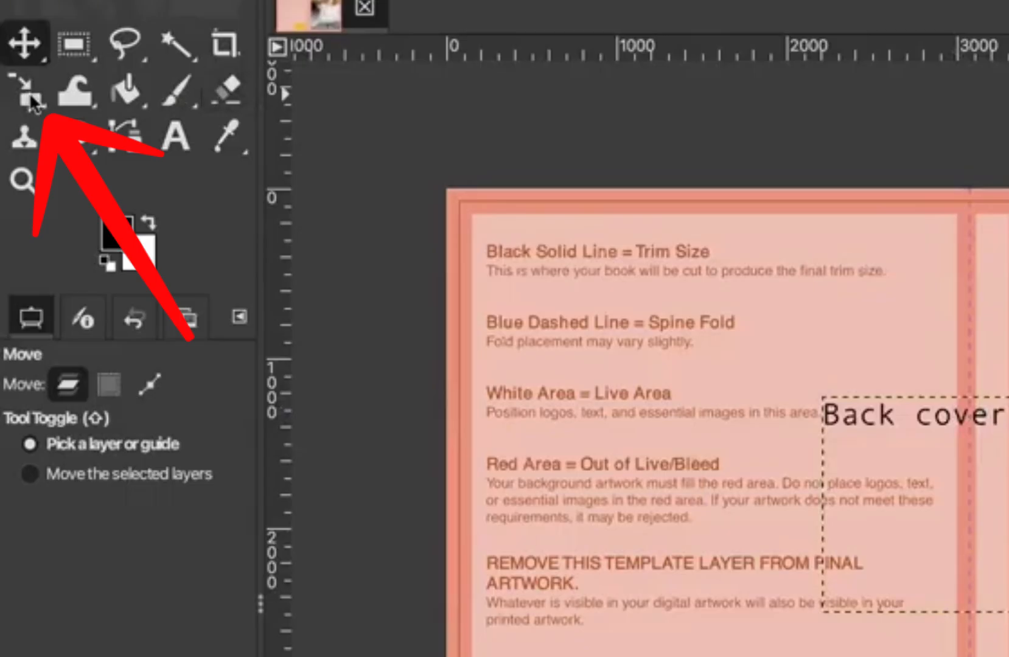
right_click(31, 94)
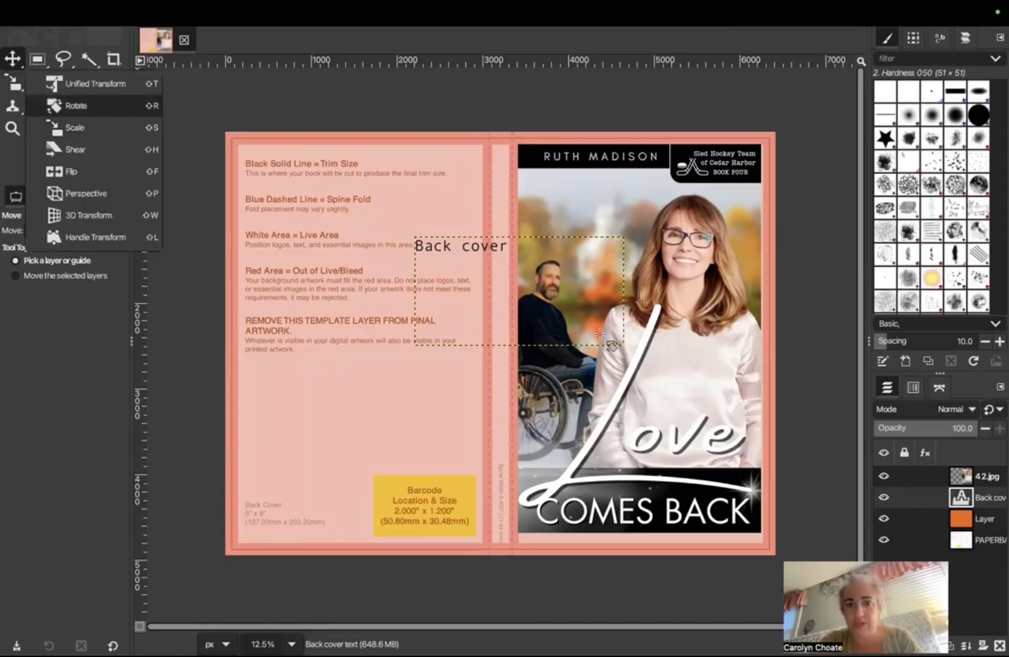
drag(599, 334, 465, 391)
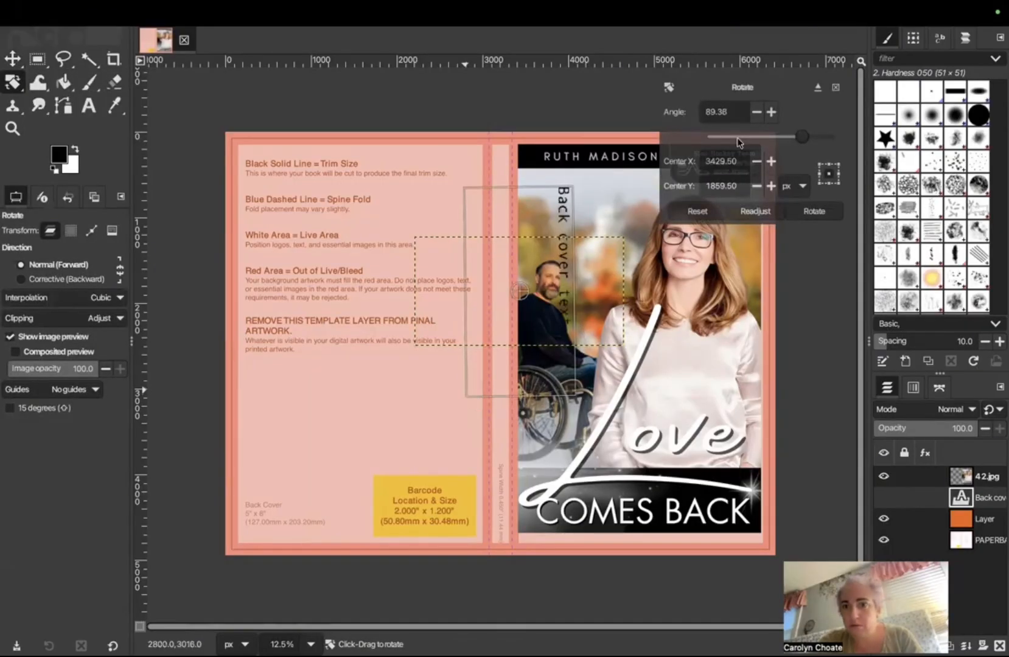
click(734, 113)
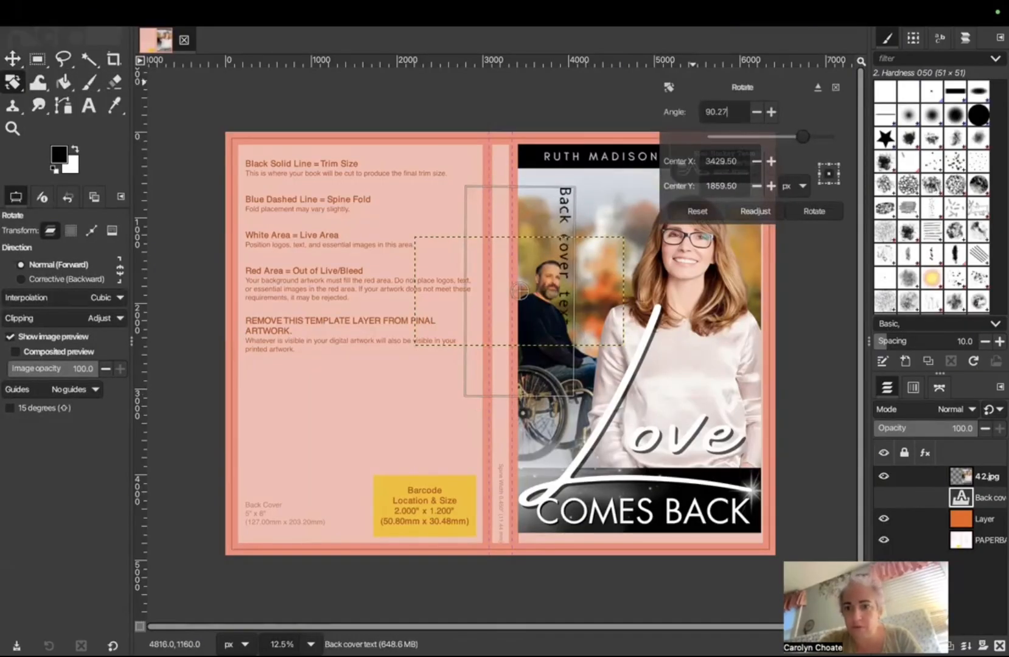
key(BackSpace)
key(BackSpace)
key(BackSpace)
key(Return)
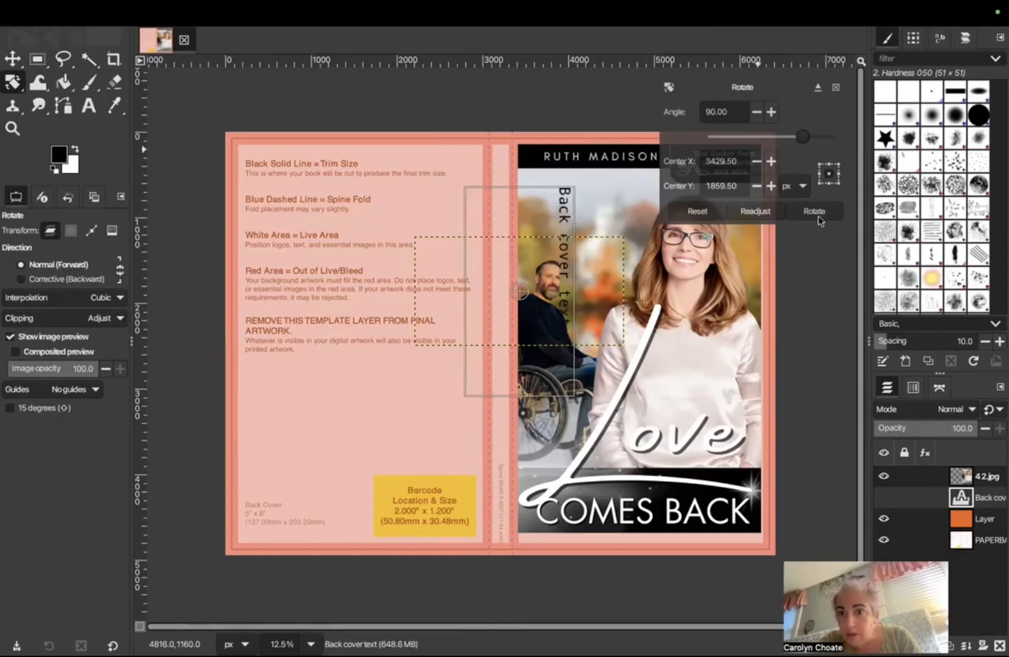
click(812, 211)
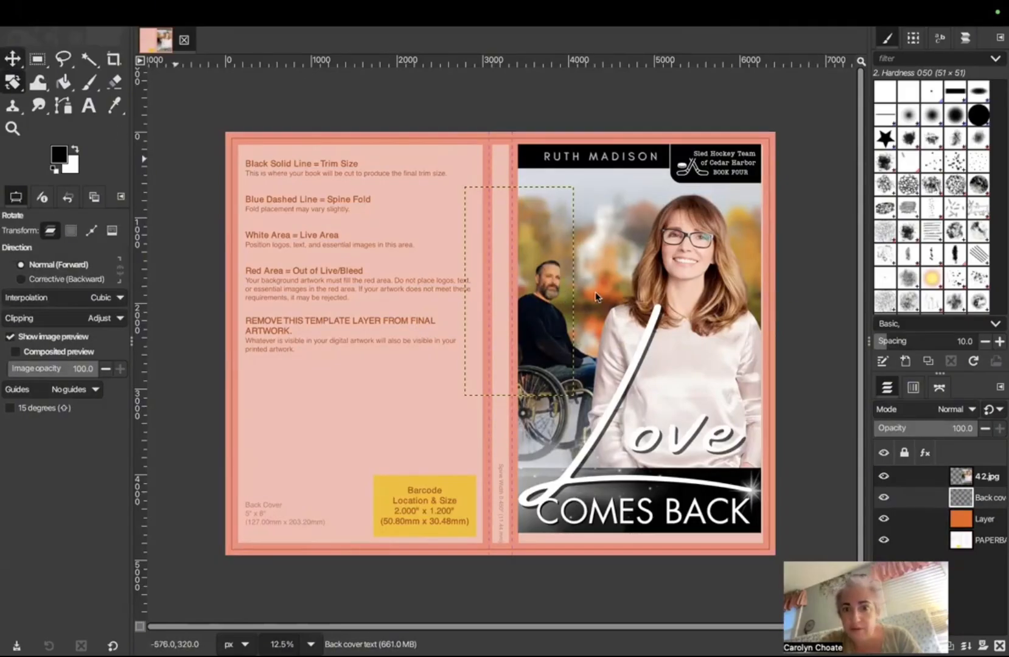
Step: Stack the text above 42.jpg, place it on the spine, and set orange opacity to 100
key(m)
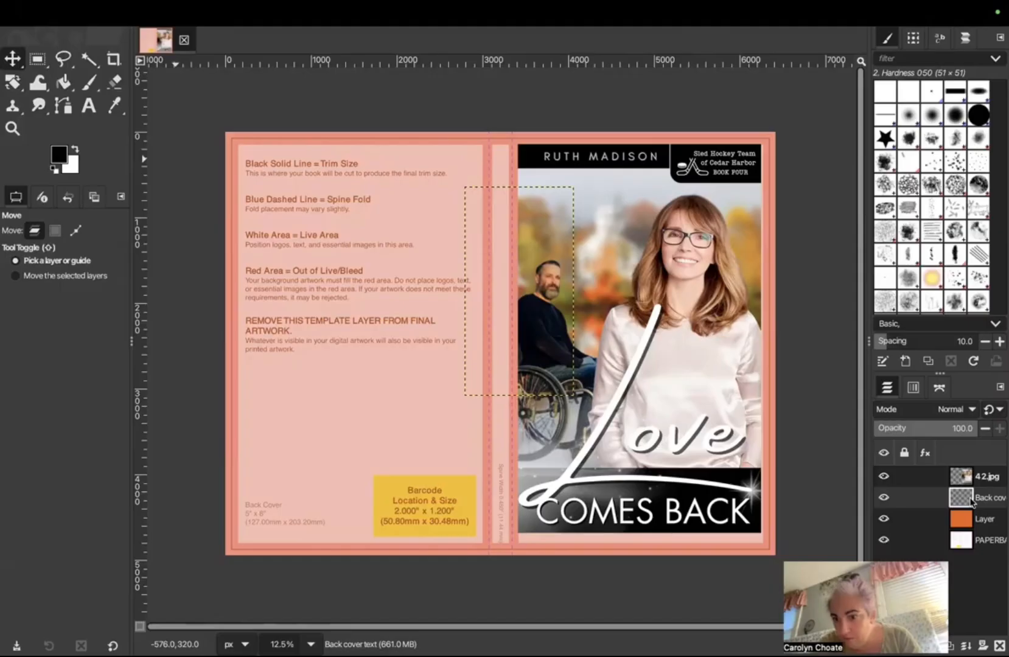
drag(967, 497, 968, 468)
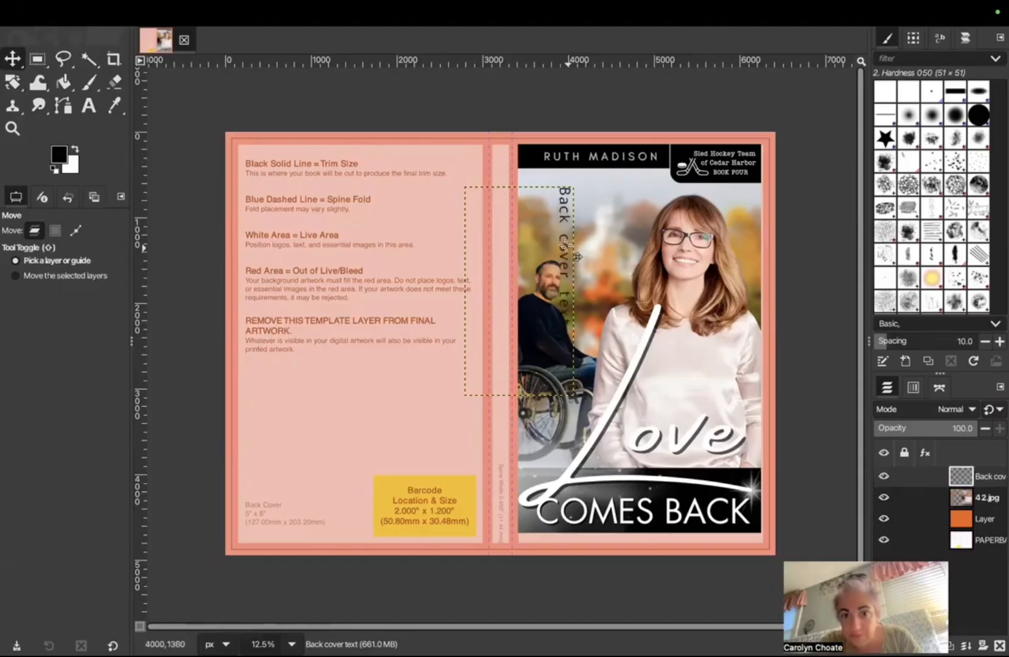
mouse_move(506, 233)
mouse_down()
mouse_move(460, 238)
mouse_move(515, 218)
mouse_up()
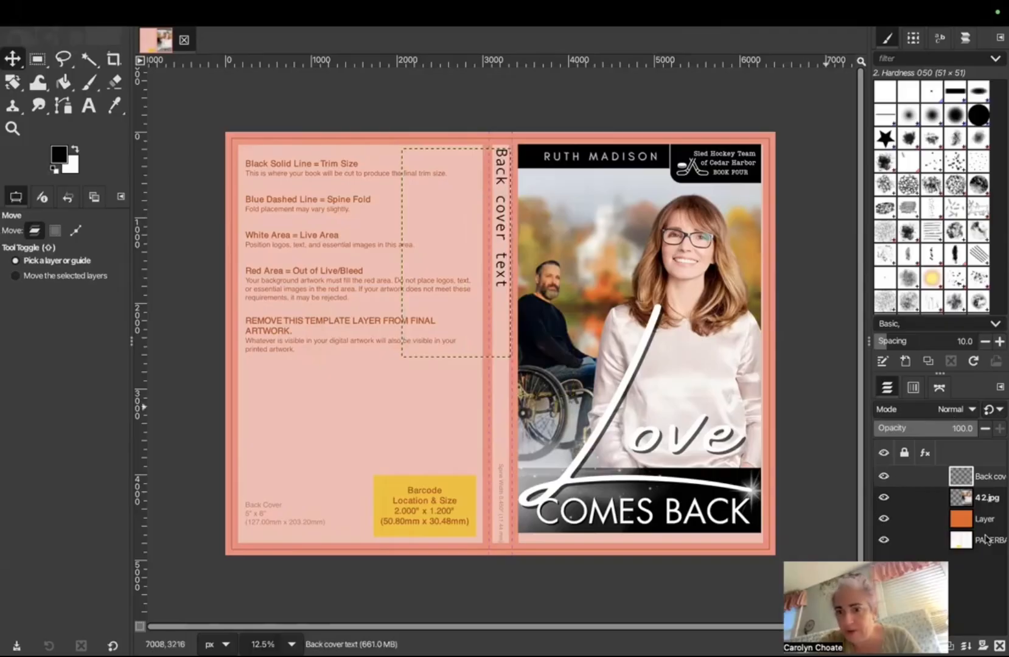
click(984, 518)
mouse_move(970, 429)
mouse_down()
mouse_move(928, 432)
mouse_move(979, 430)
mouse_up()
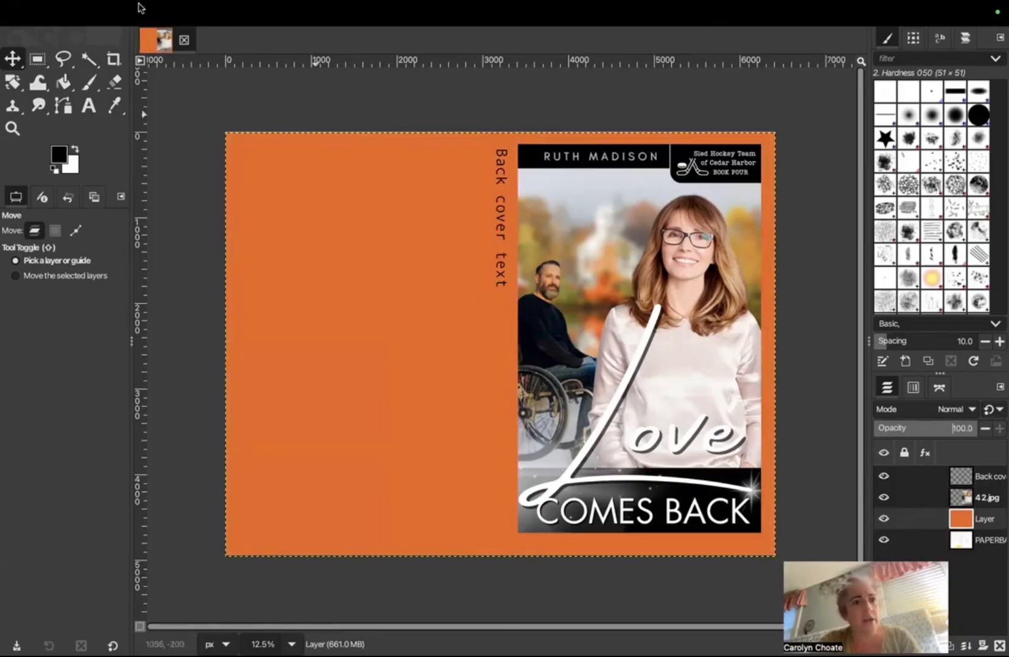
Step: Export the cover as booktitle.pdf using the default PDF export settings
mouse_move(76, 10)
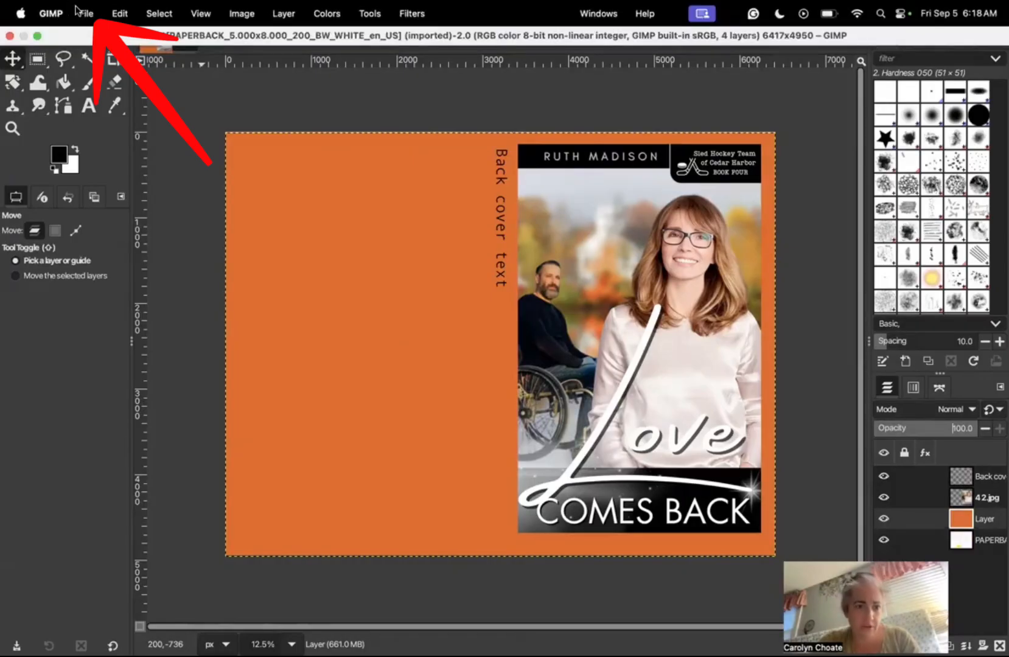
click(77, 9)
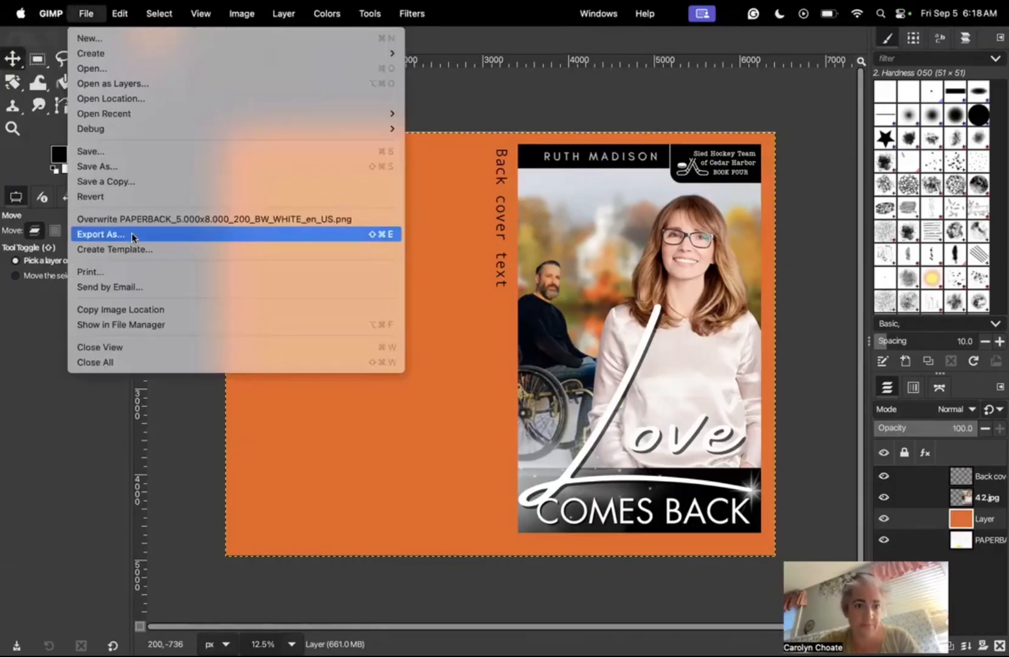
click(132, 236)
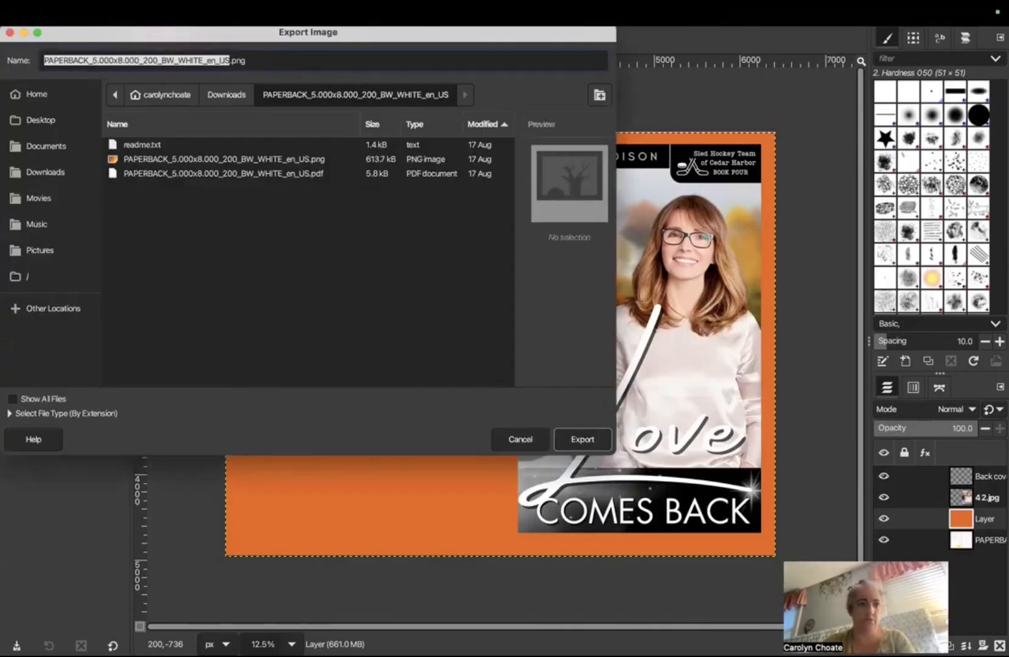
text(booktitle)
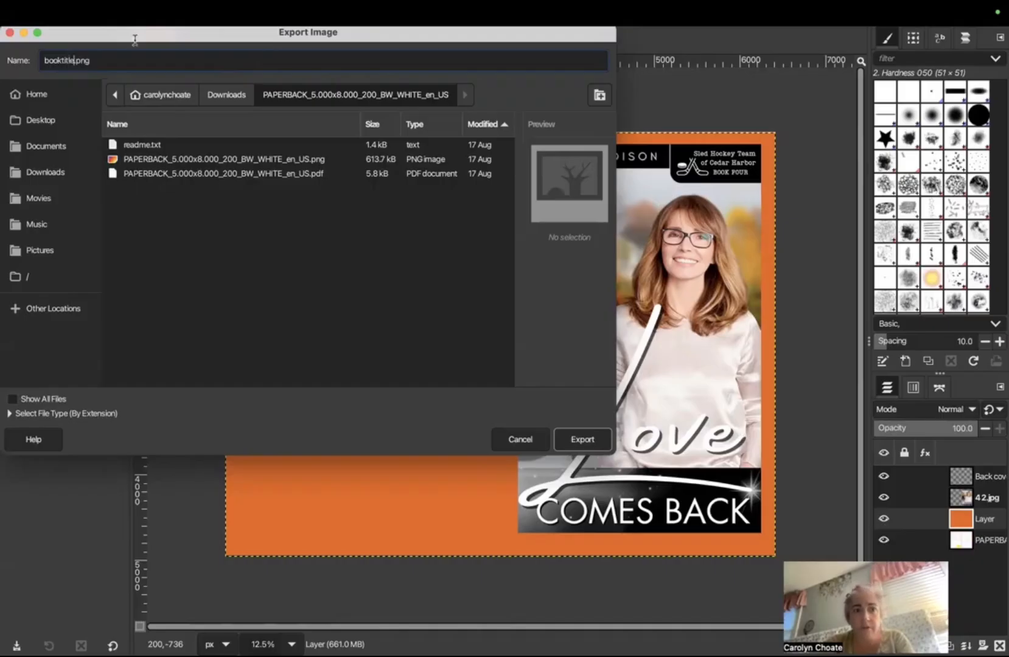
click(127, 69)
key(BackSpace)
key(BackSpace)
text(df)
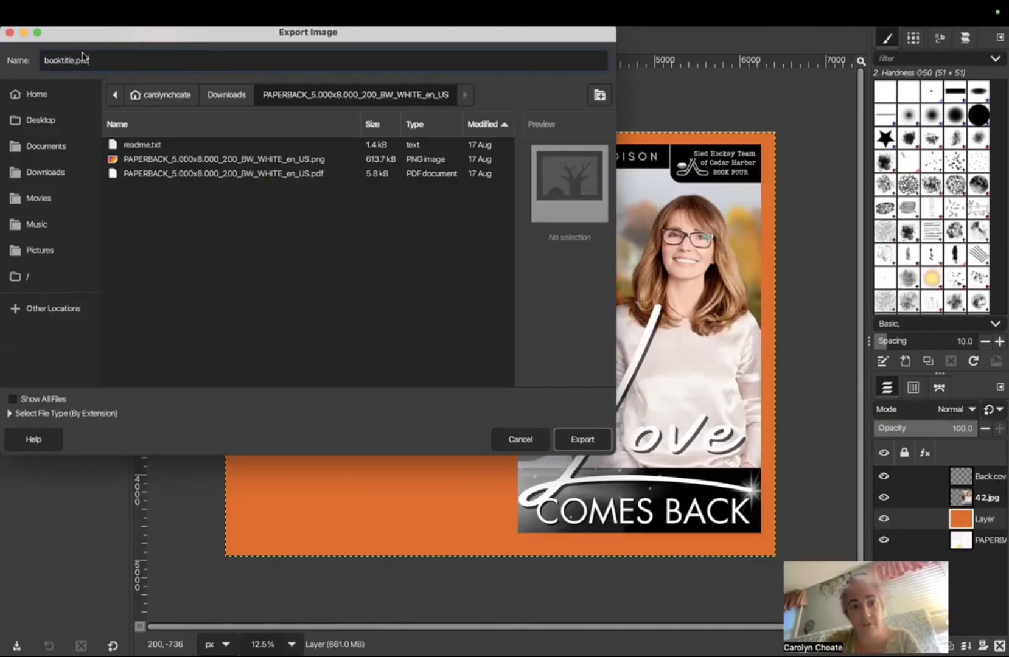
key(Return)
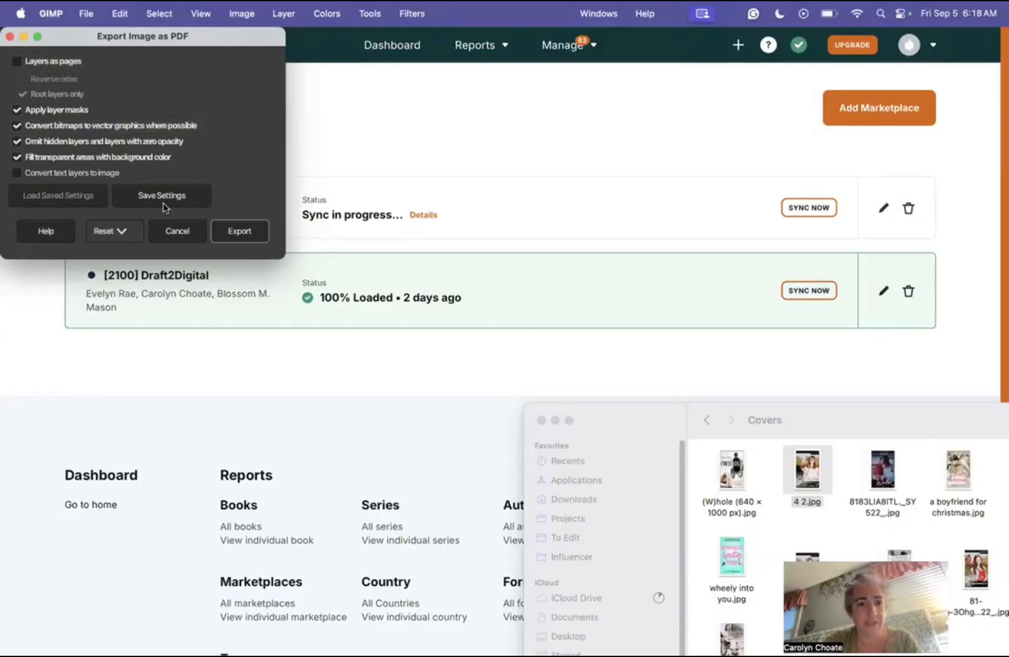
click(240, 231)
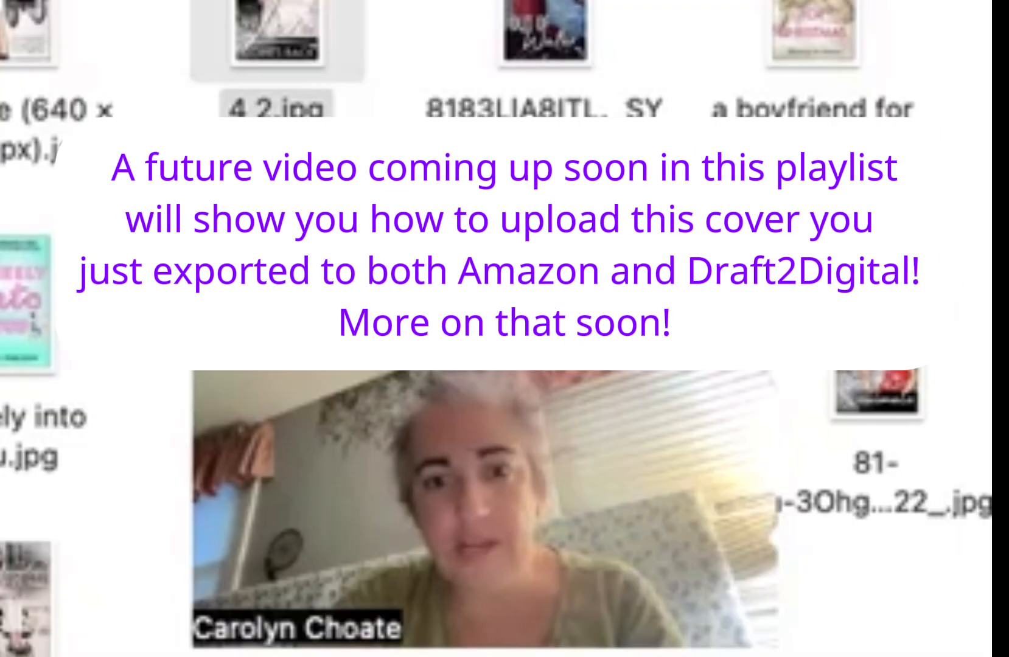